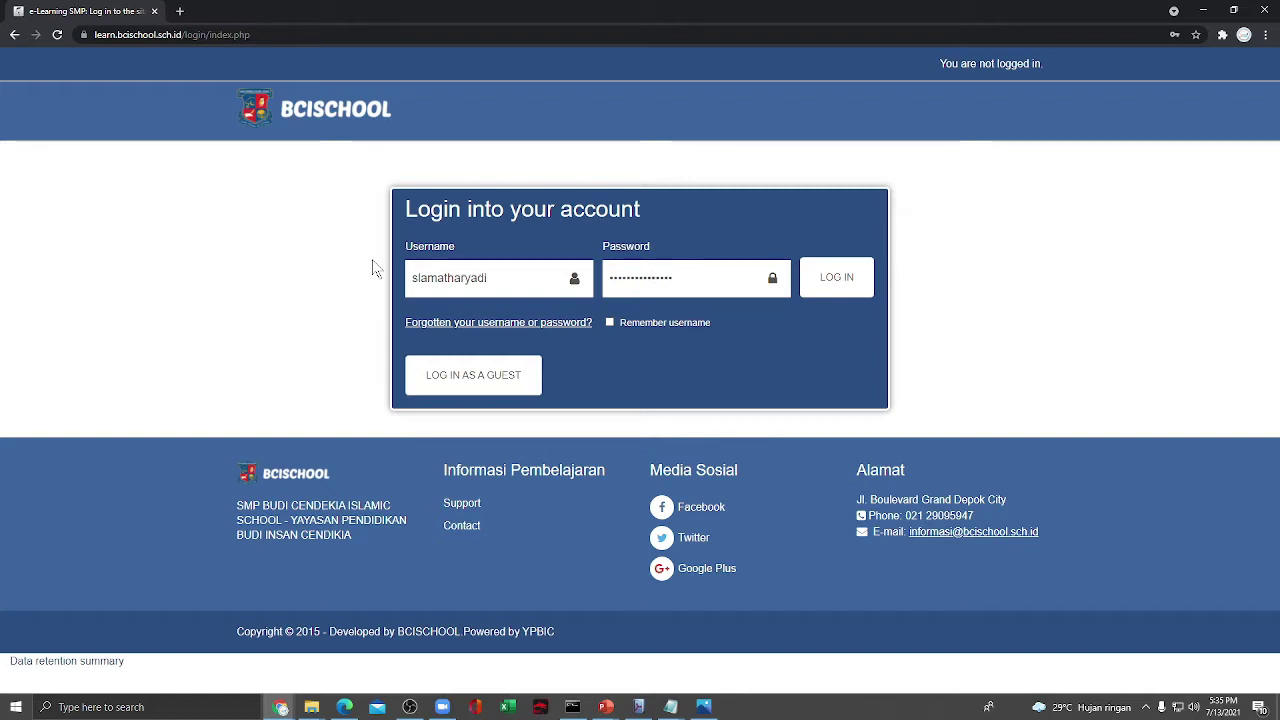
Log in with the prefilled account and open the KELAS 7 course category from the site home
click(835, 292)
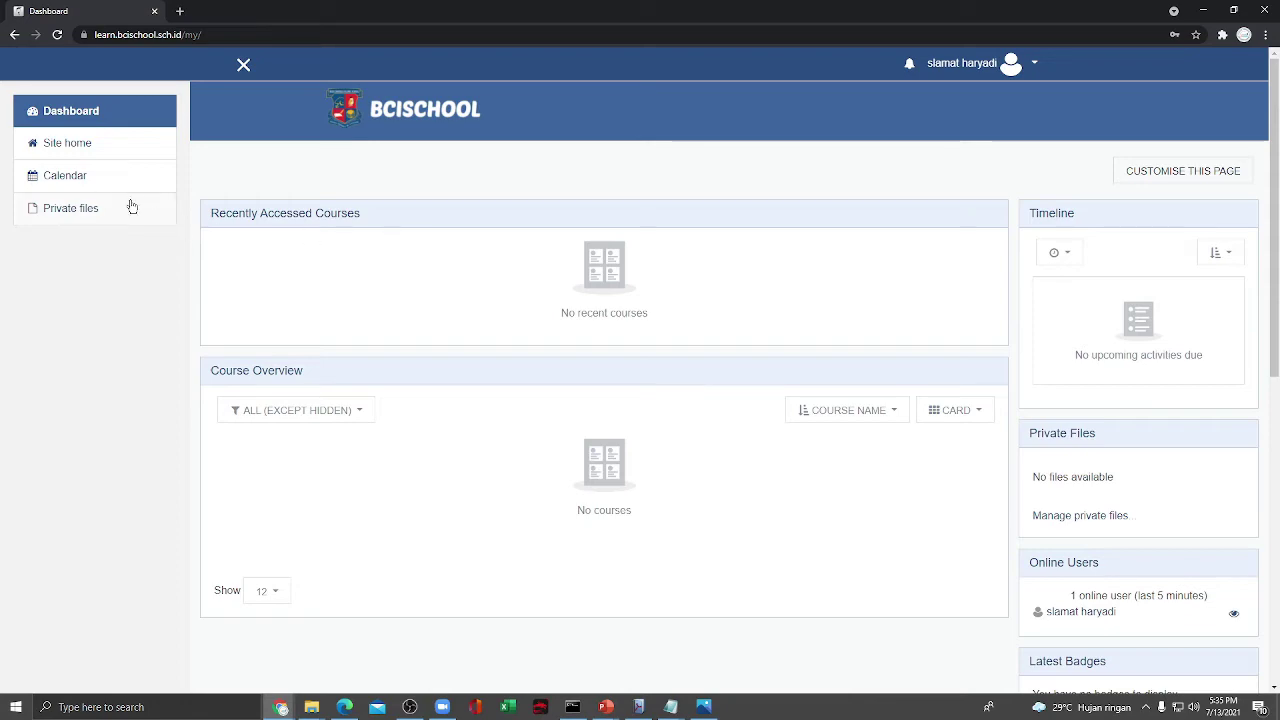
click(69, 144)
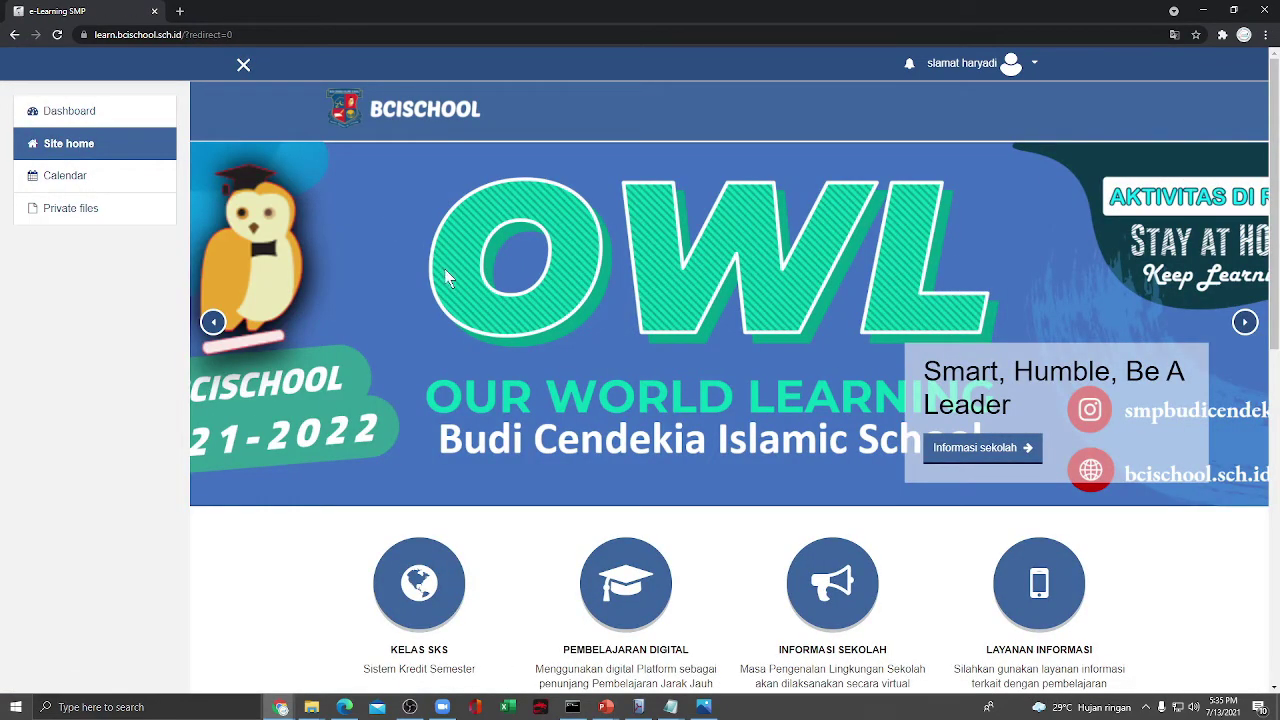
scroll(447, 278, down, 5)
click(393, 318)
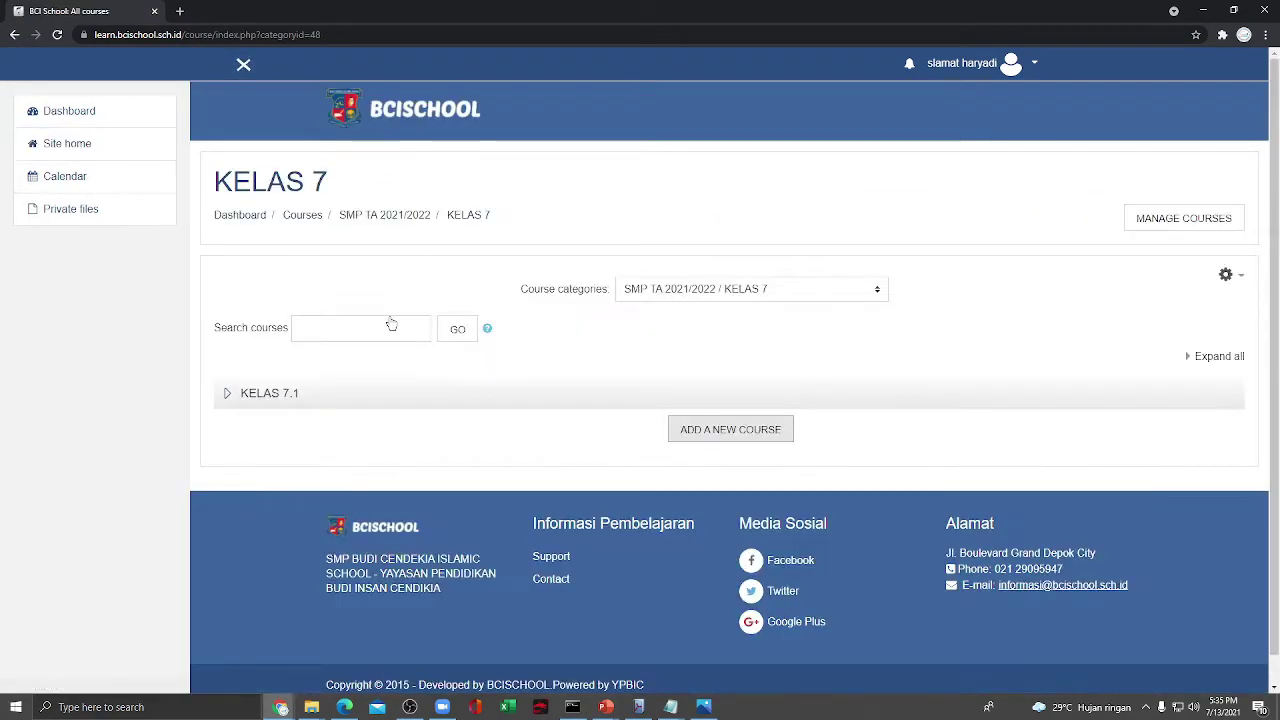
Open course management for KELAS 7 and start a new course in the KELAS 7.1 category
click(1186, 222)
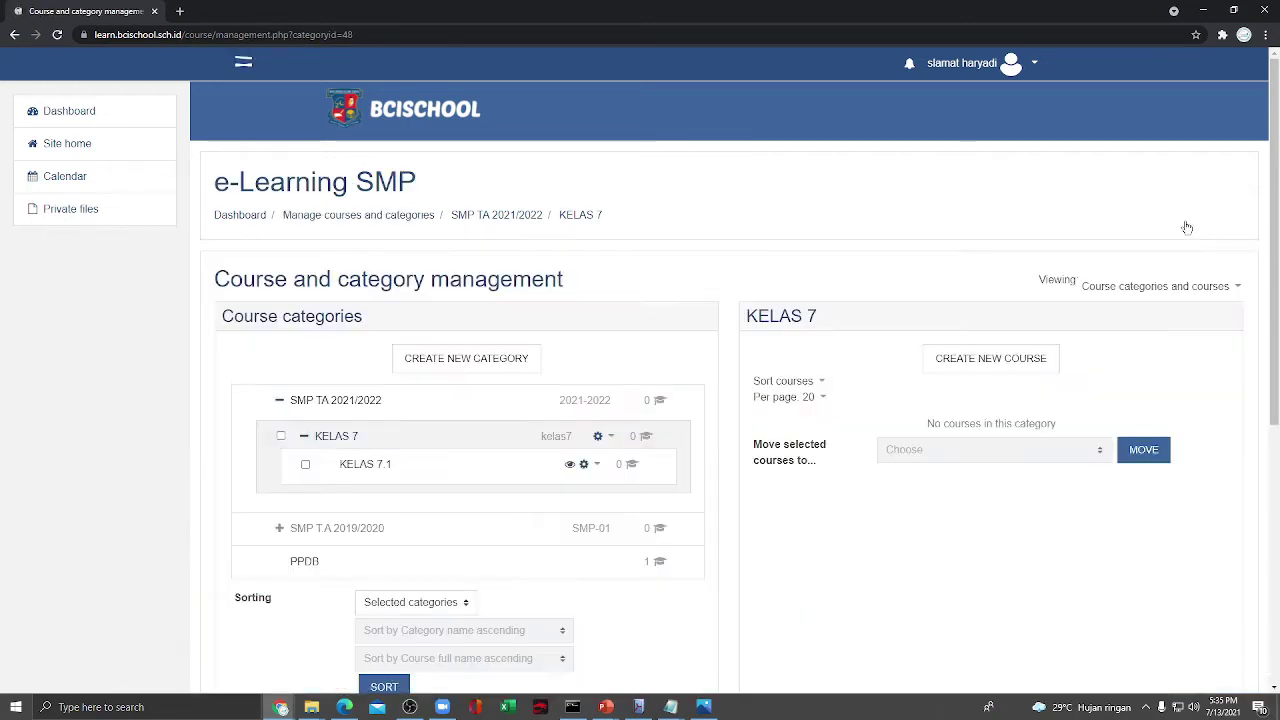
scroll(449, 457, down, 1)
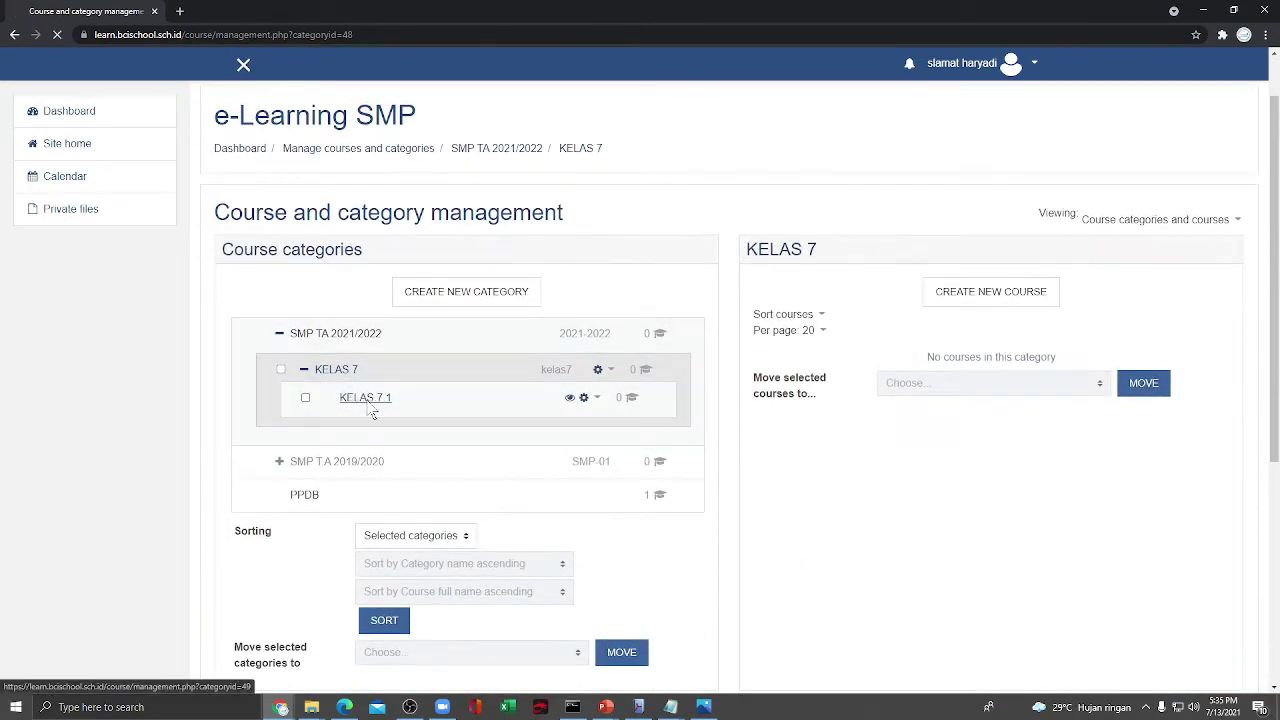
click(370, 408)
click(908, 360)
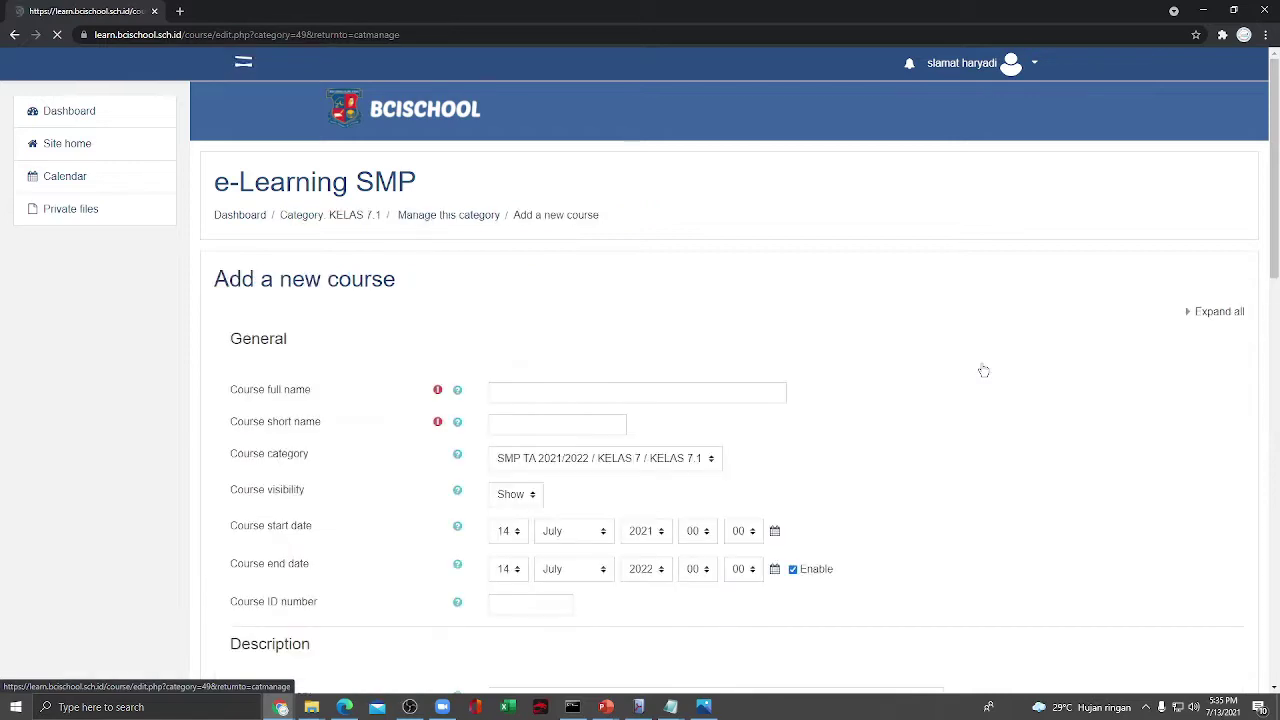
Enter TEKNIK INFORMATIKA as the course full name and TIK as the short name
click(748, 386)
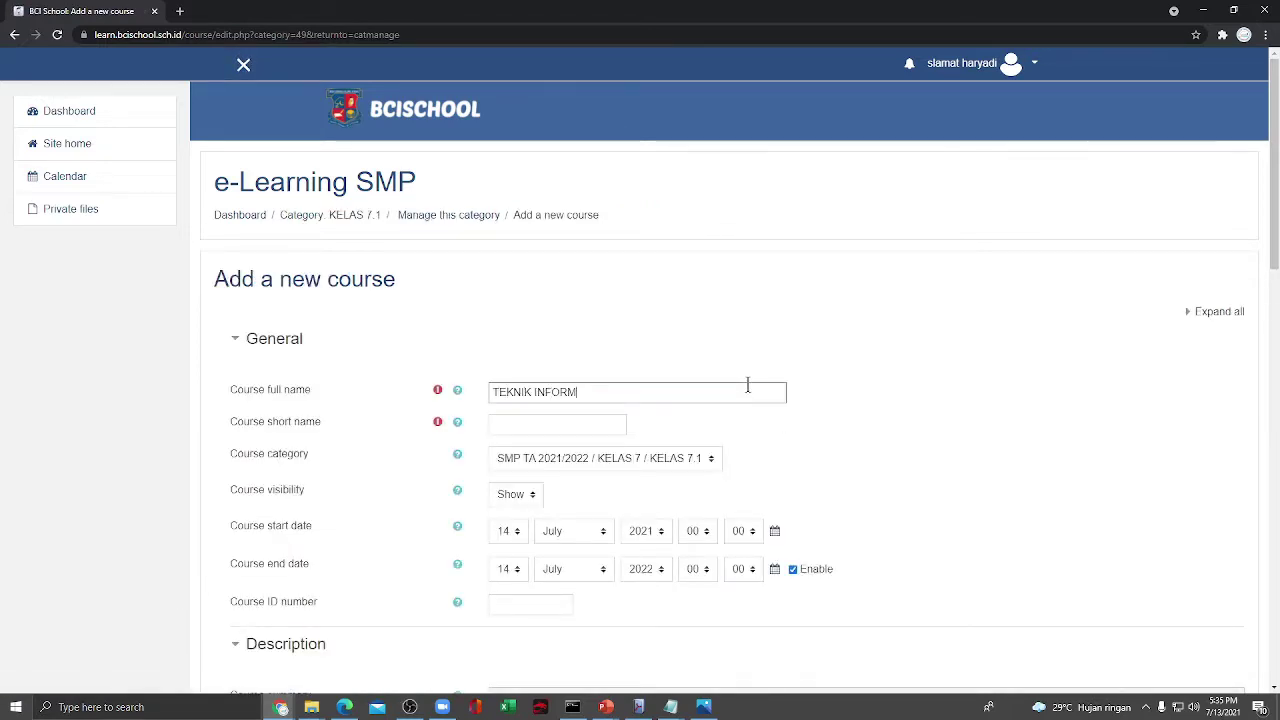
text(TEKNIK INFORMATIKA)
key(Tab)
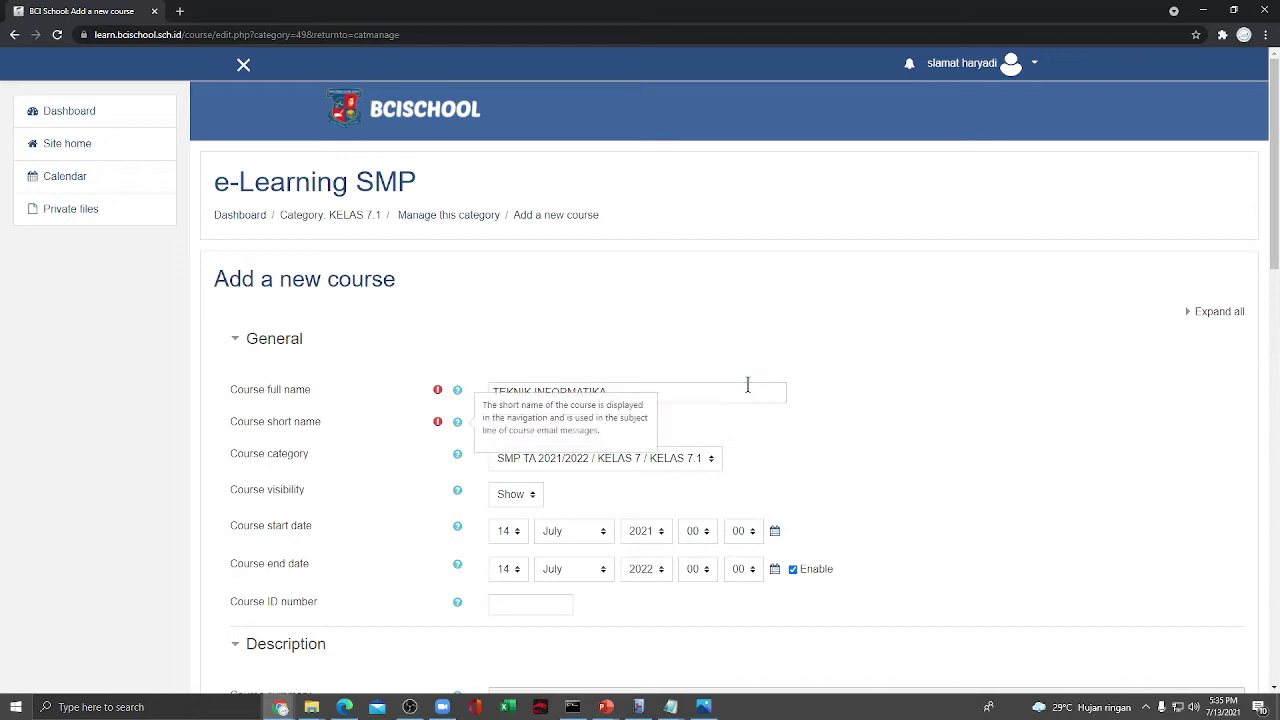
text(TIK)
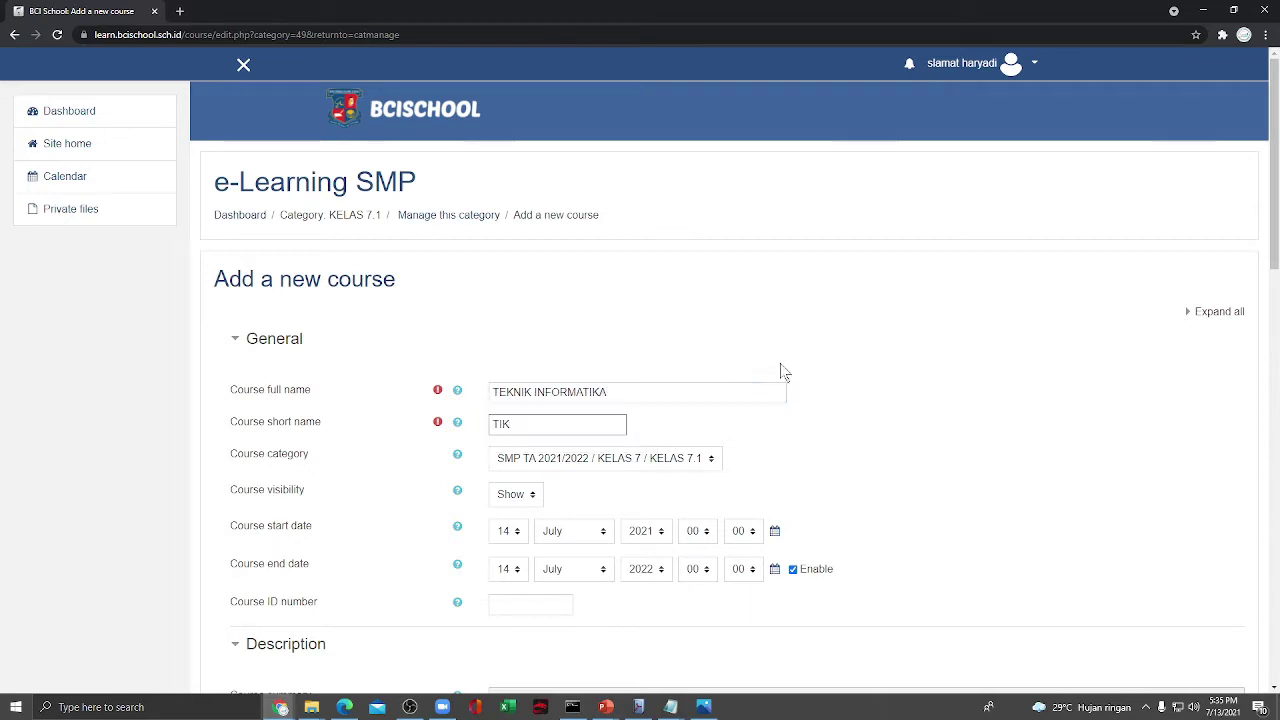
Upload TIK.jpg as the course image
scroll(686, 412, down, 3)
scroll(660, 403, down, 5)
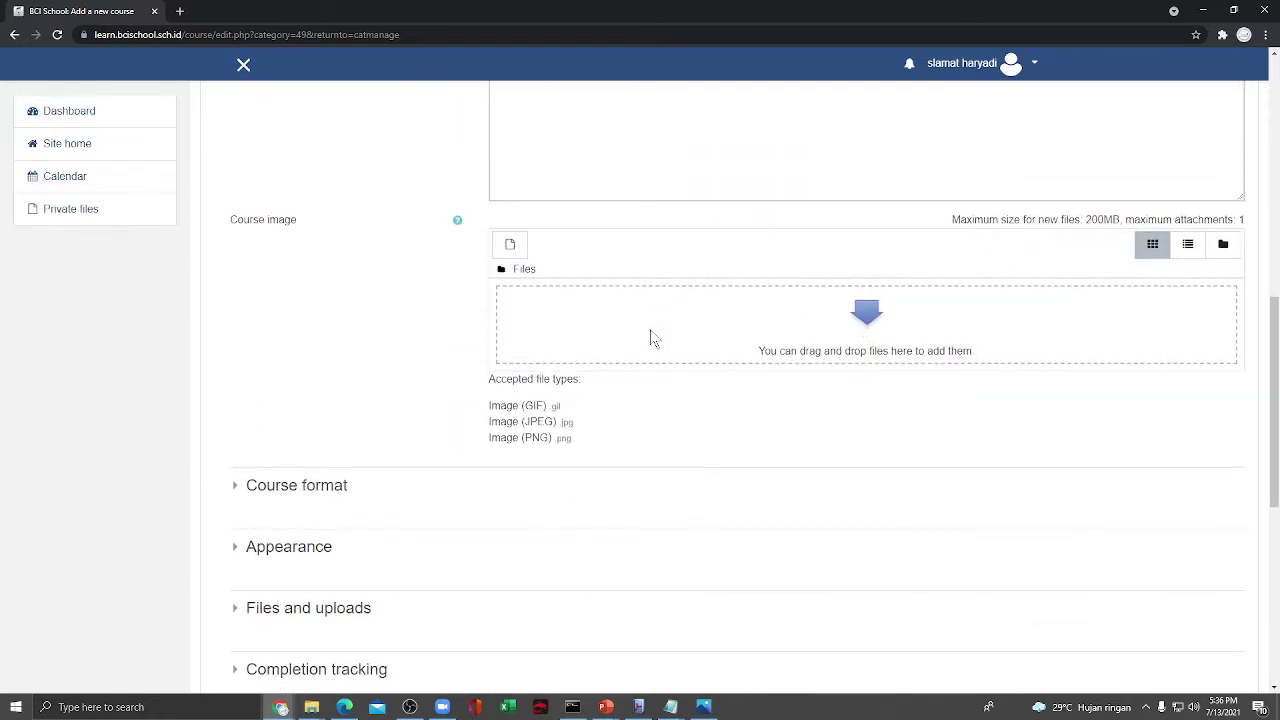
click(650, 336)
click(567, 340)
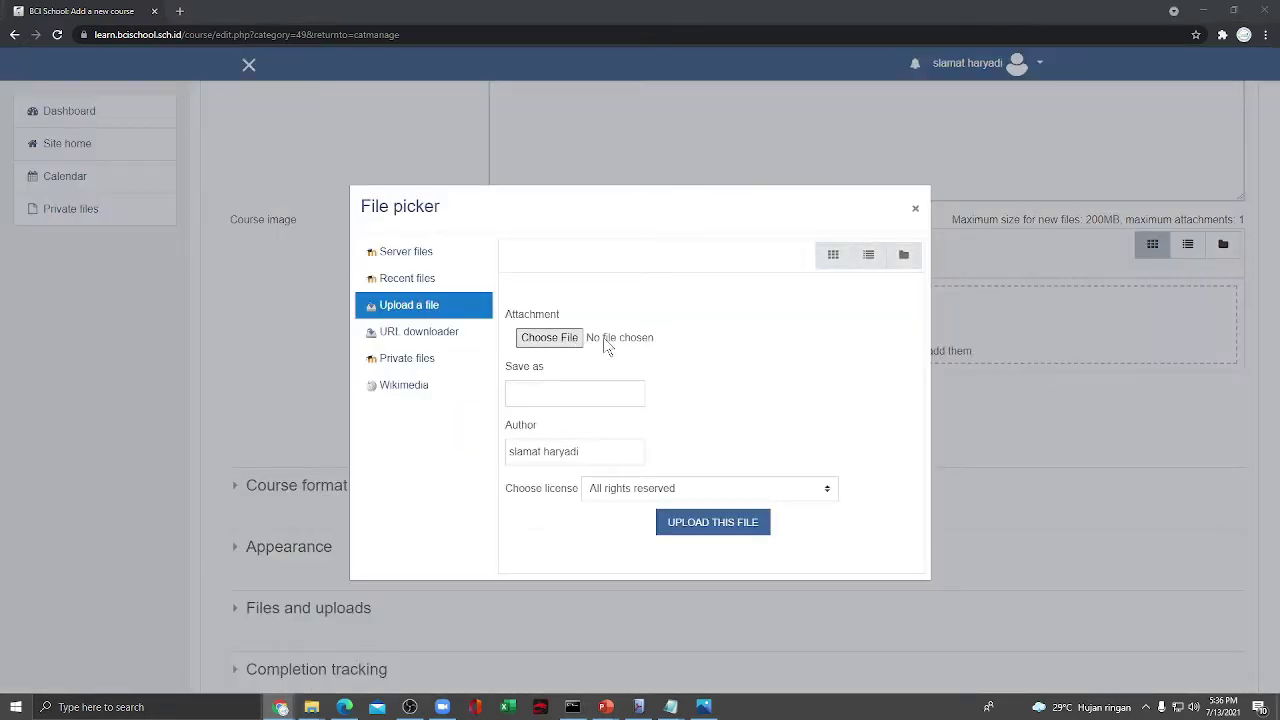
click(510, 92)
double_click(510, 92)
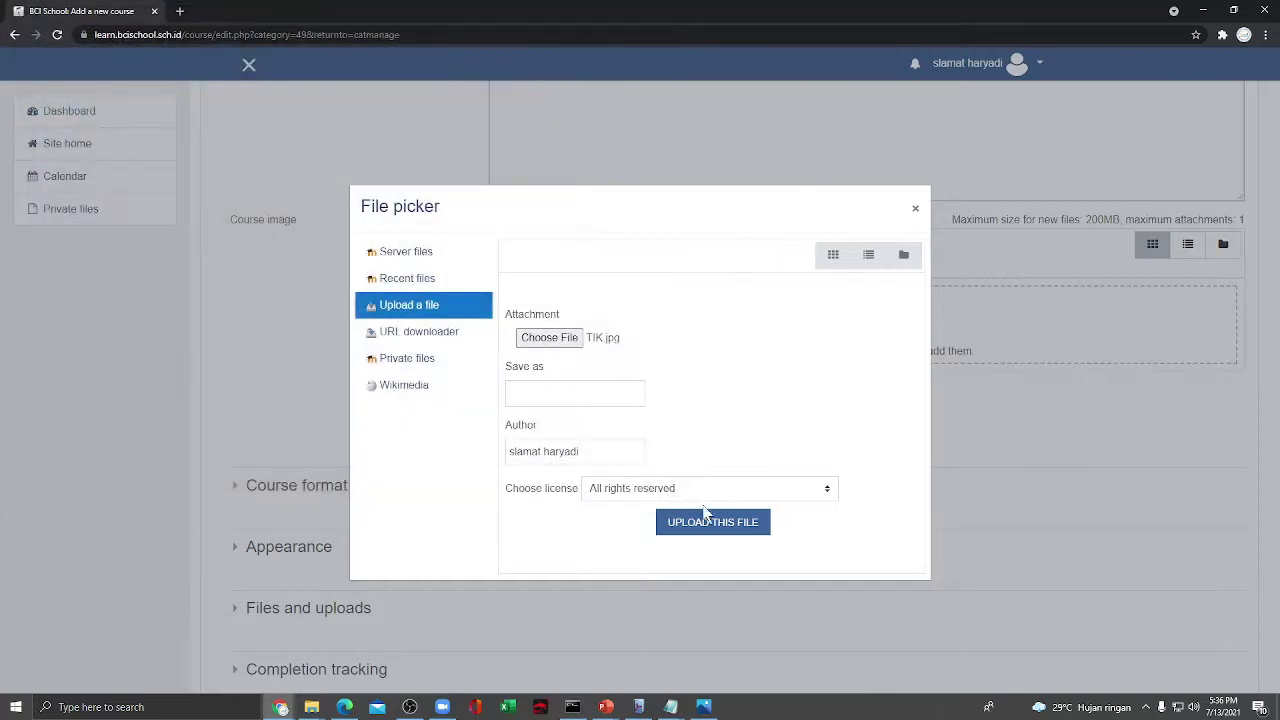
click(733, 526)
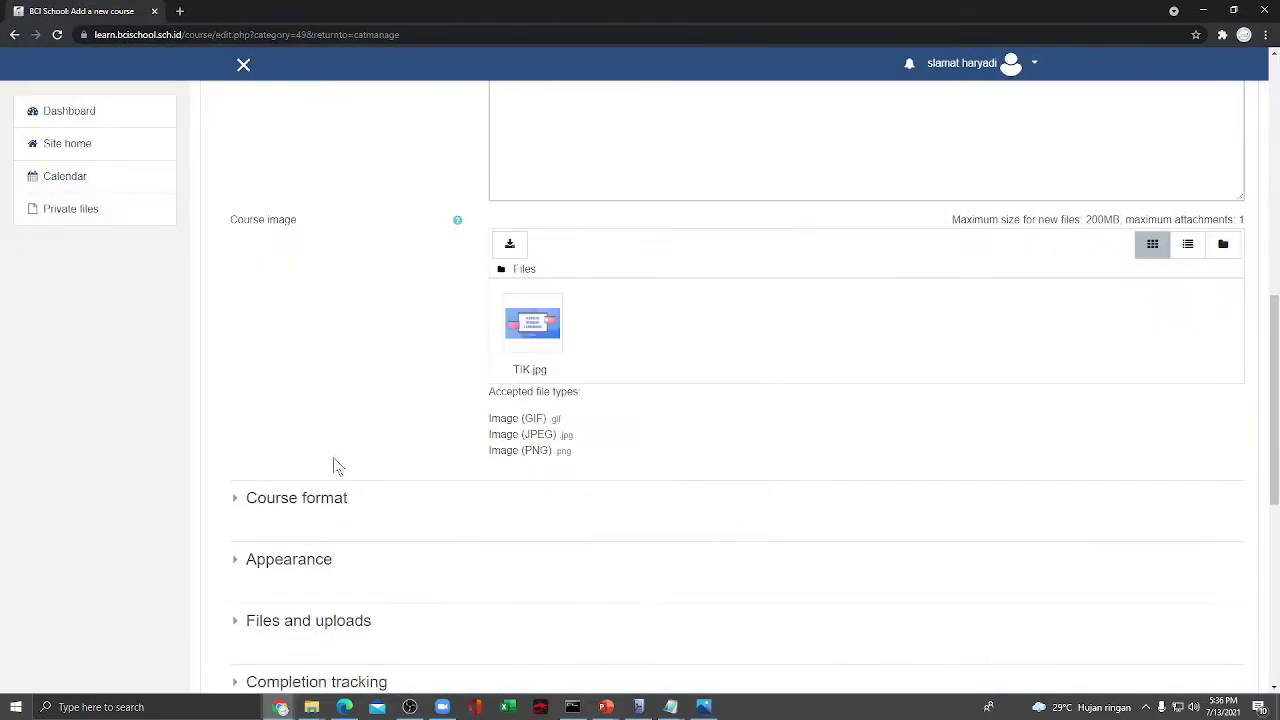
Set the course format to Topics format
scroll(336, 466, down, 1)
click(323, 437)
scroll(540, 440, down, 1)
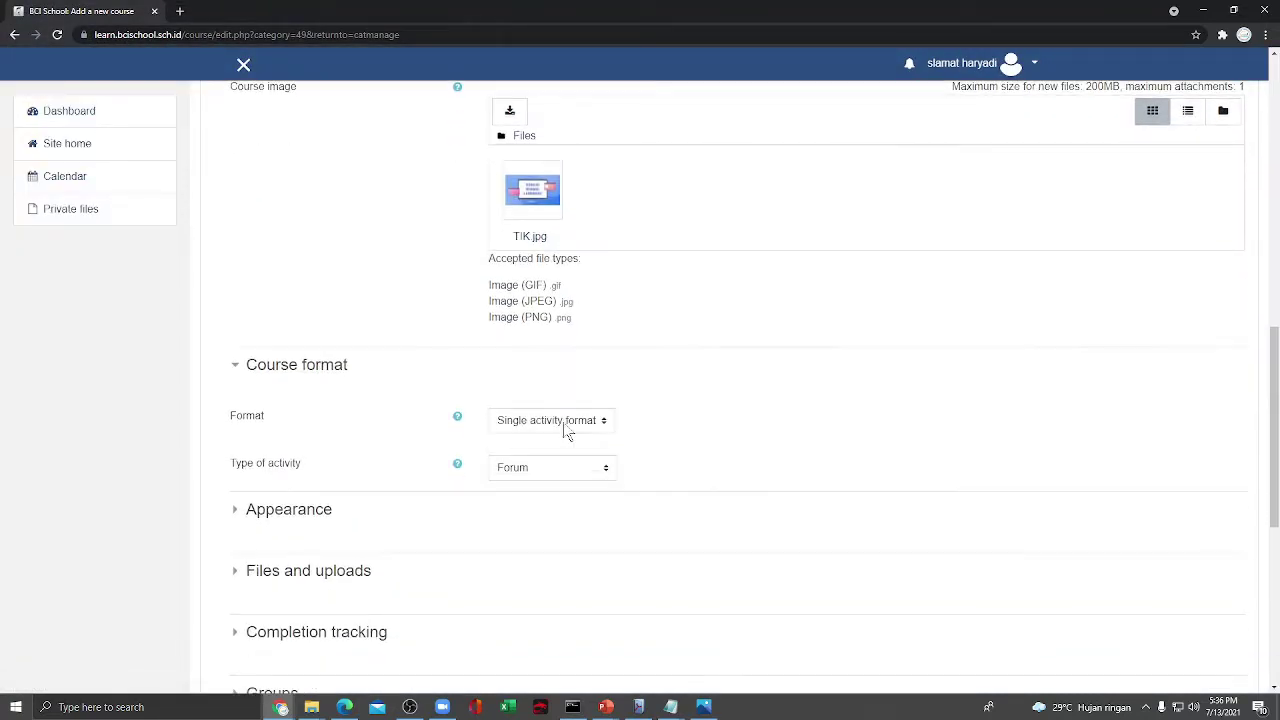
click(568, 424)
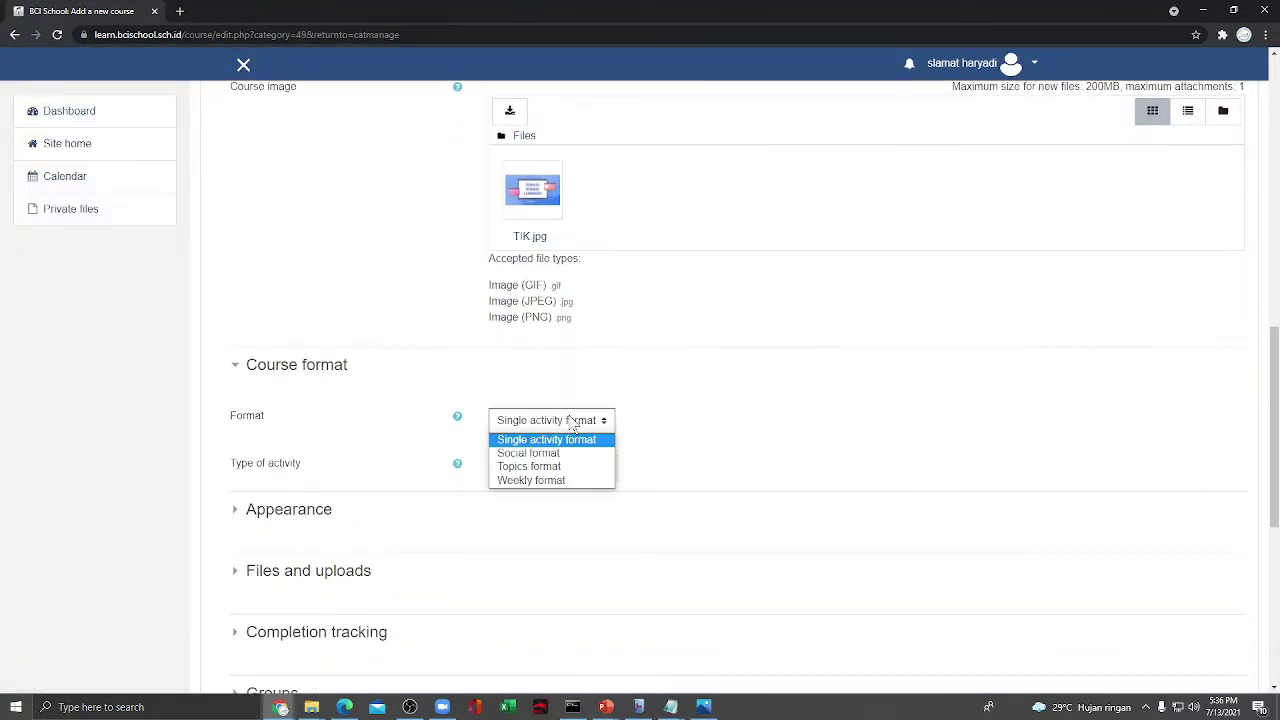
click(538, 466)
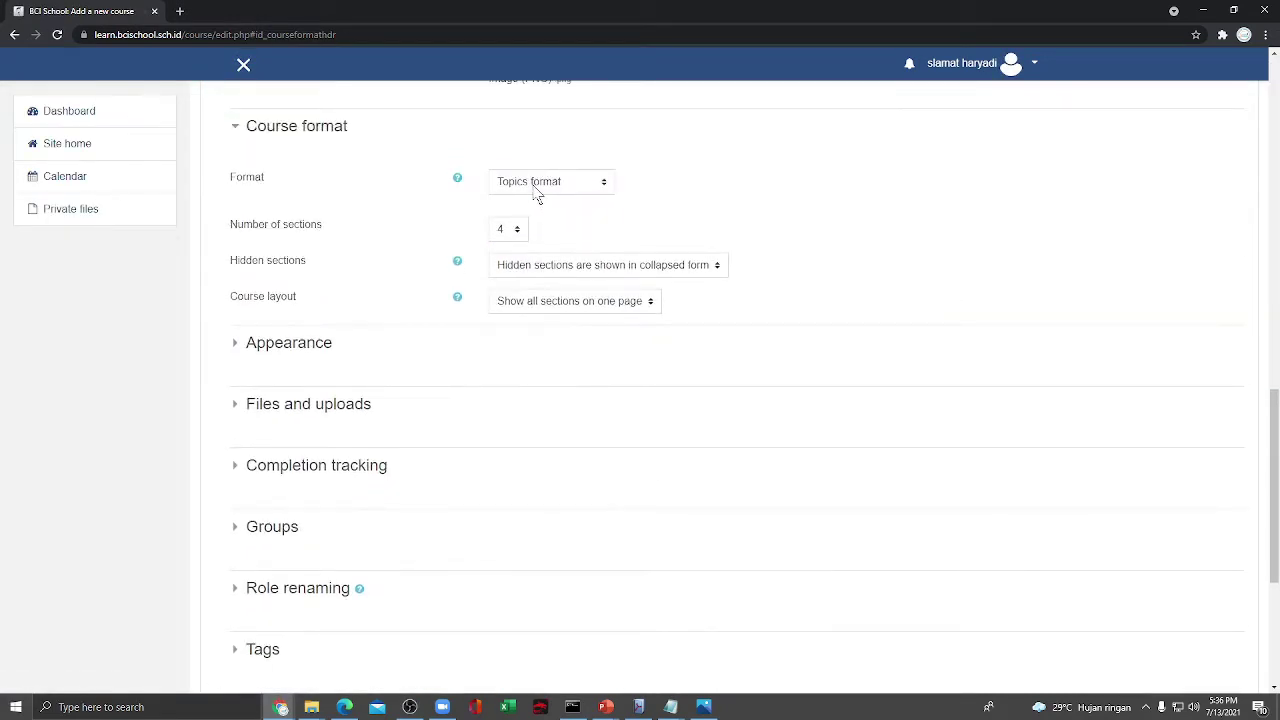
click(537, 195)
click(695, 184)
Save and display the new course, and turn editing on
scroll(455, 308, down, 2)
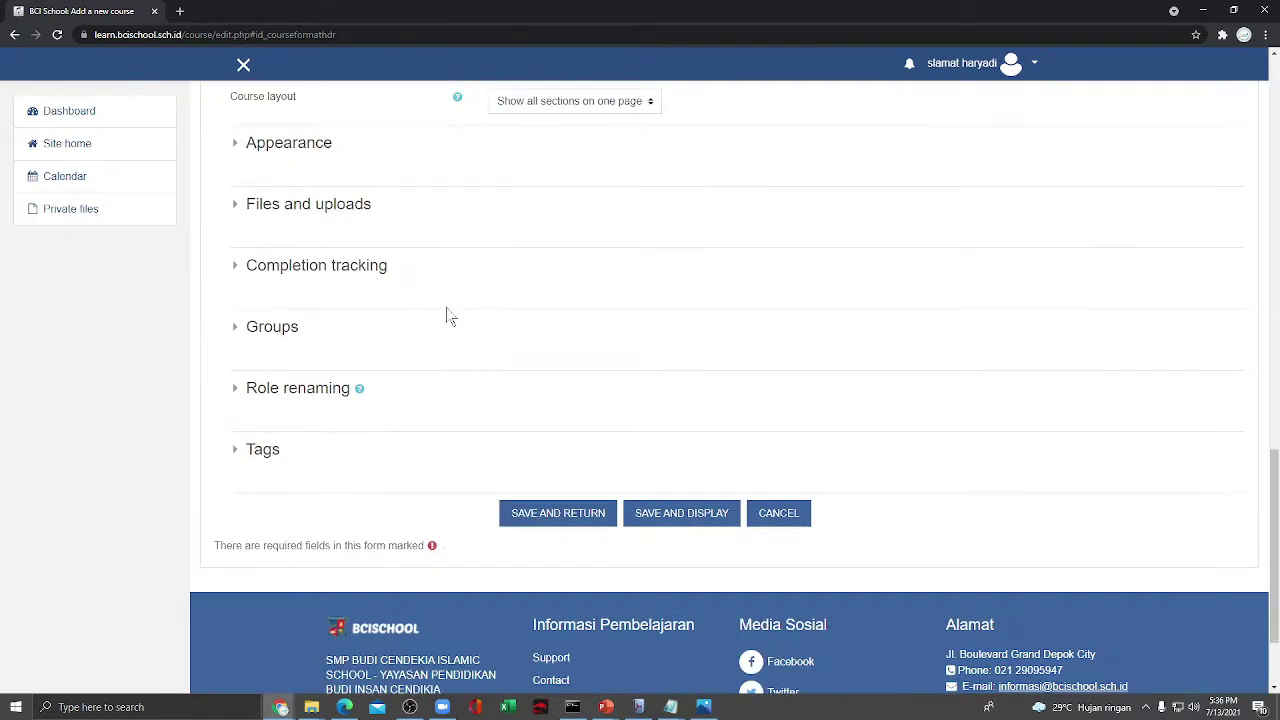
scroll(283, 286, down, 1)
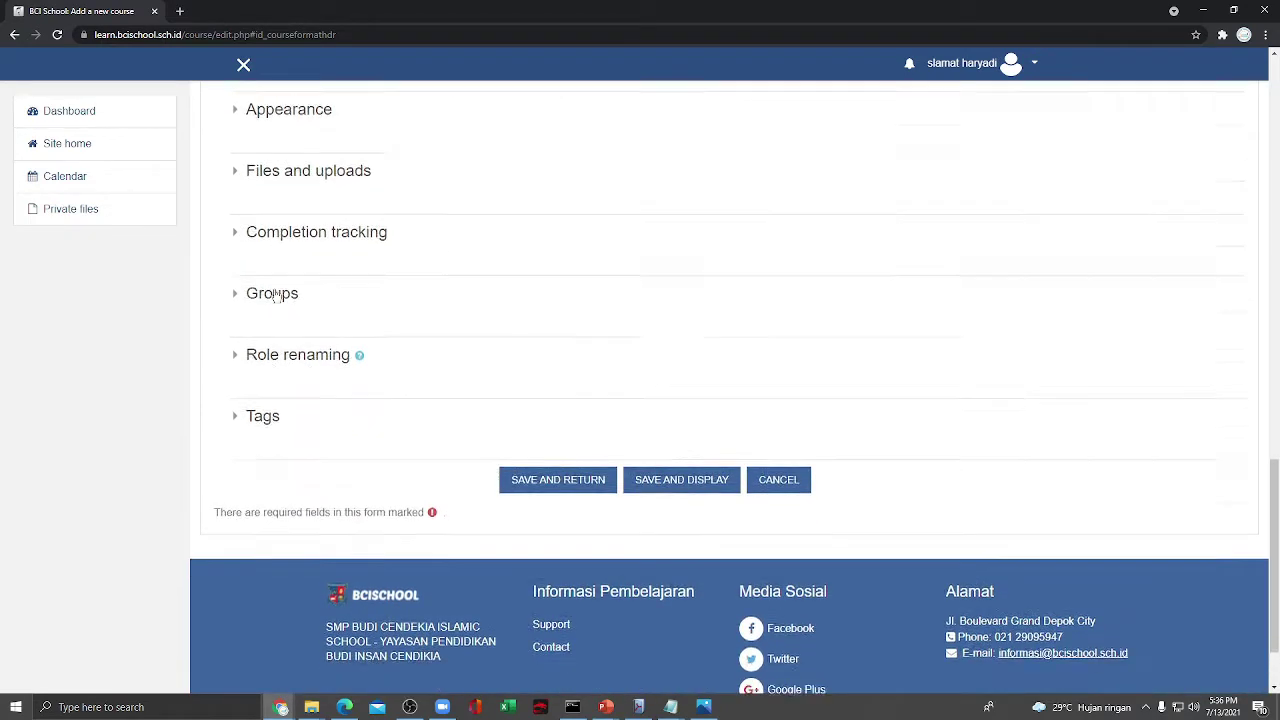
click(667, 449)
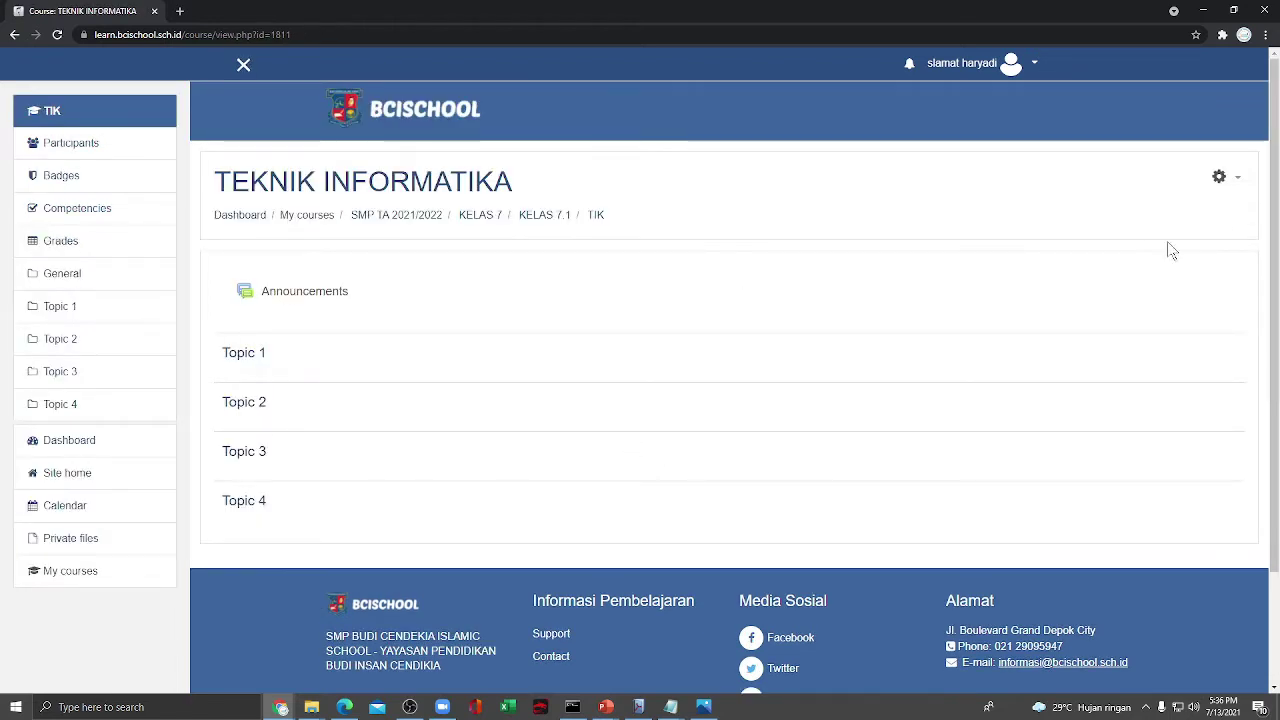
click(1224, 178)
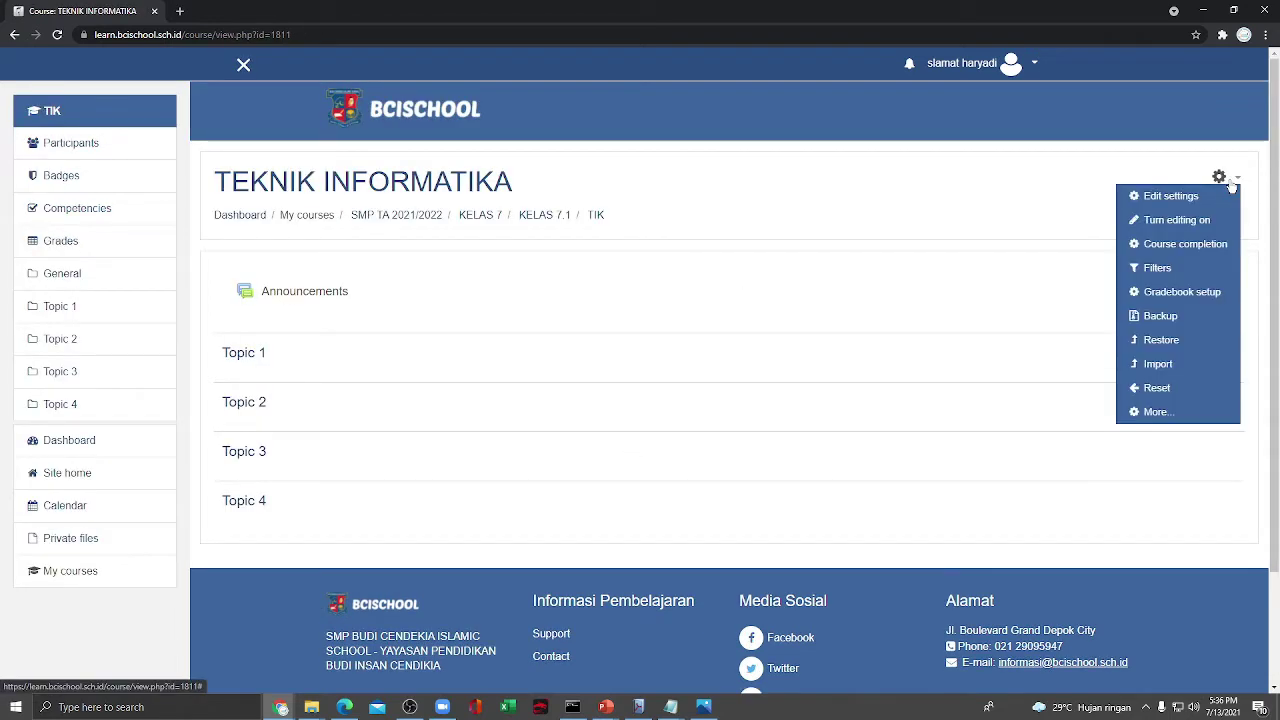
click(1190, 222)
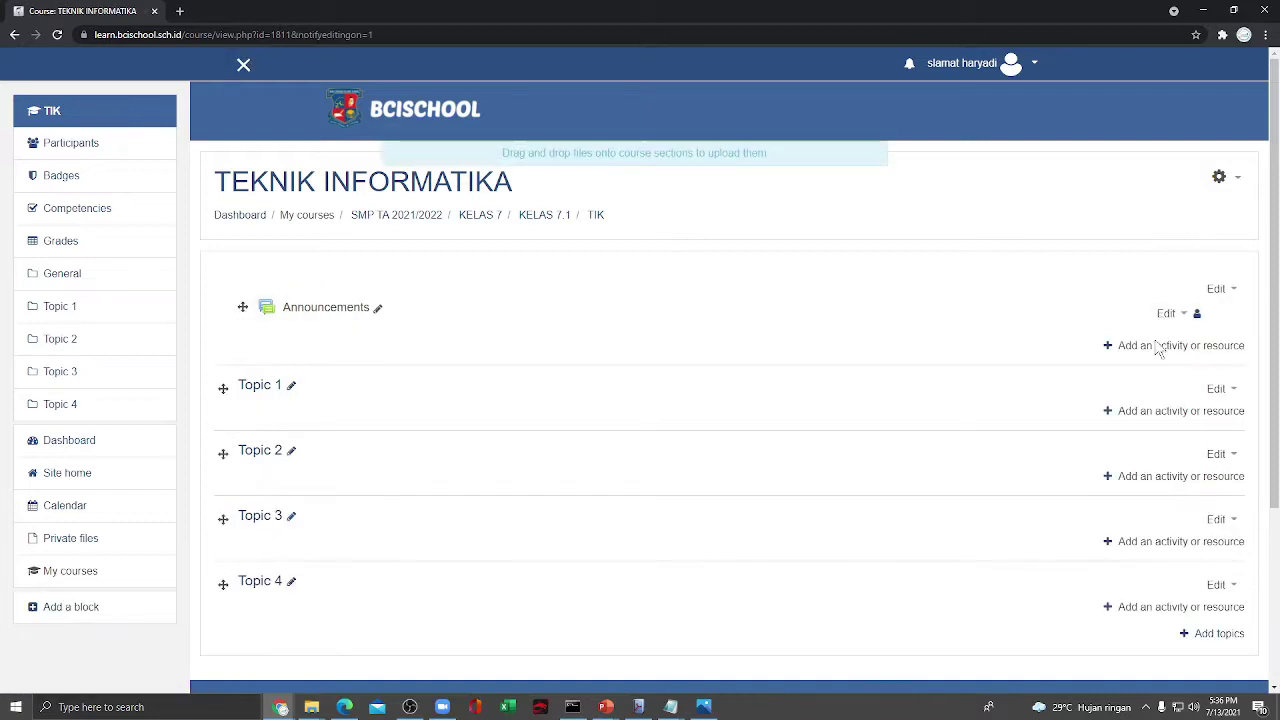
Rename the Announcements forum as INFORMASI KELAS
scroll(1140, 350, down, 1)
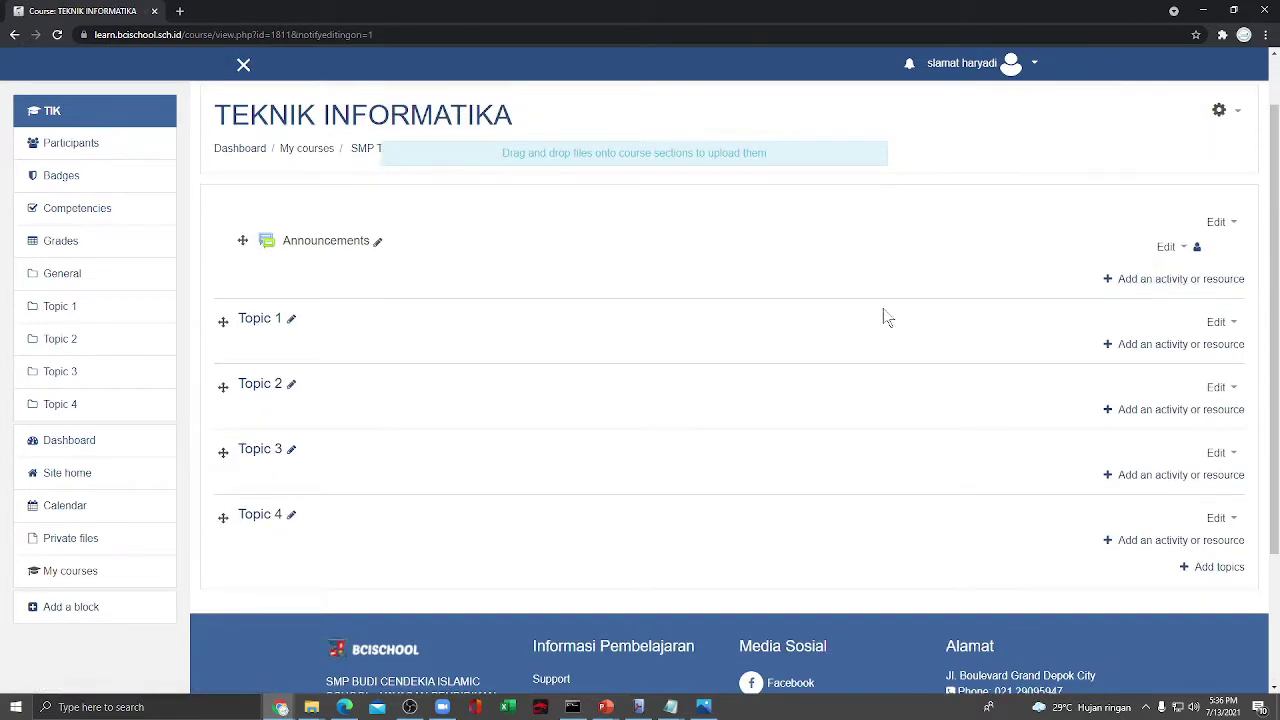
click(377, 241)
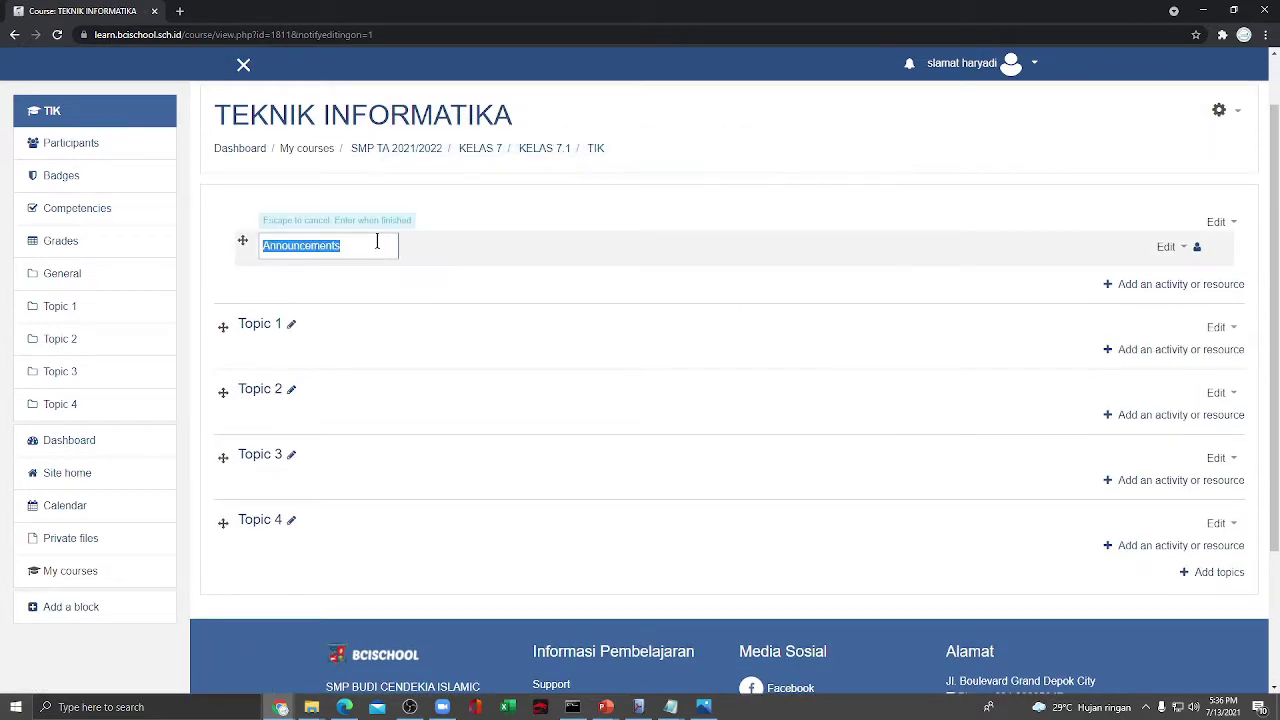
text(ON)
text(FORMASI KELAS)
key(Return)
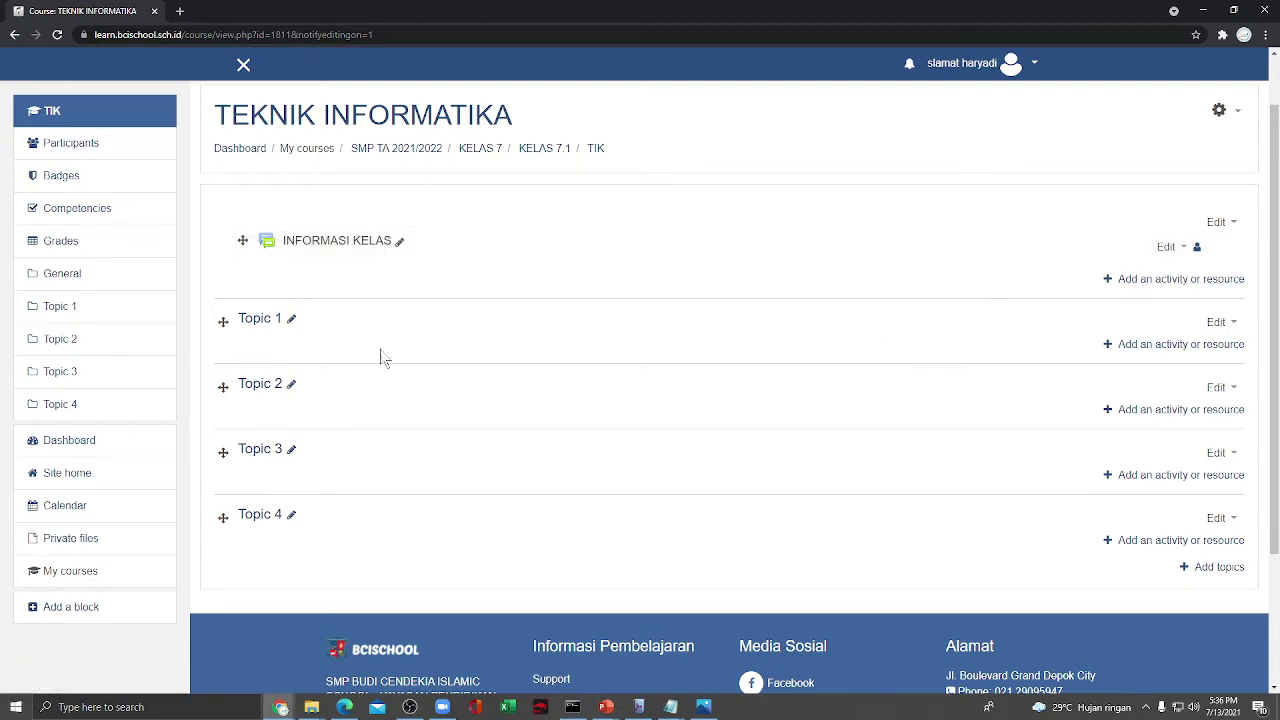
Rename the Topic 1 section as MATERI BAB 1
click(290, 319)
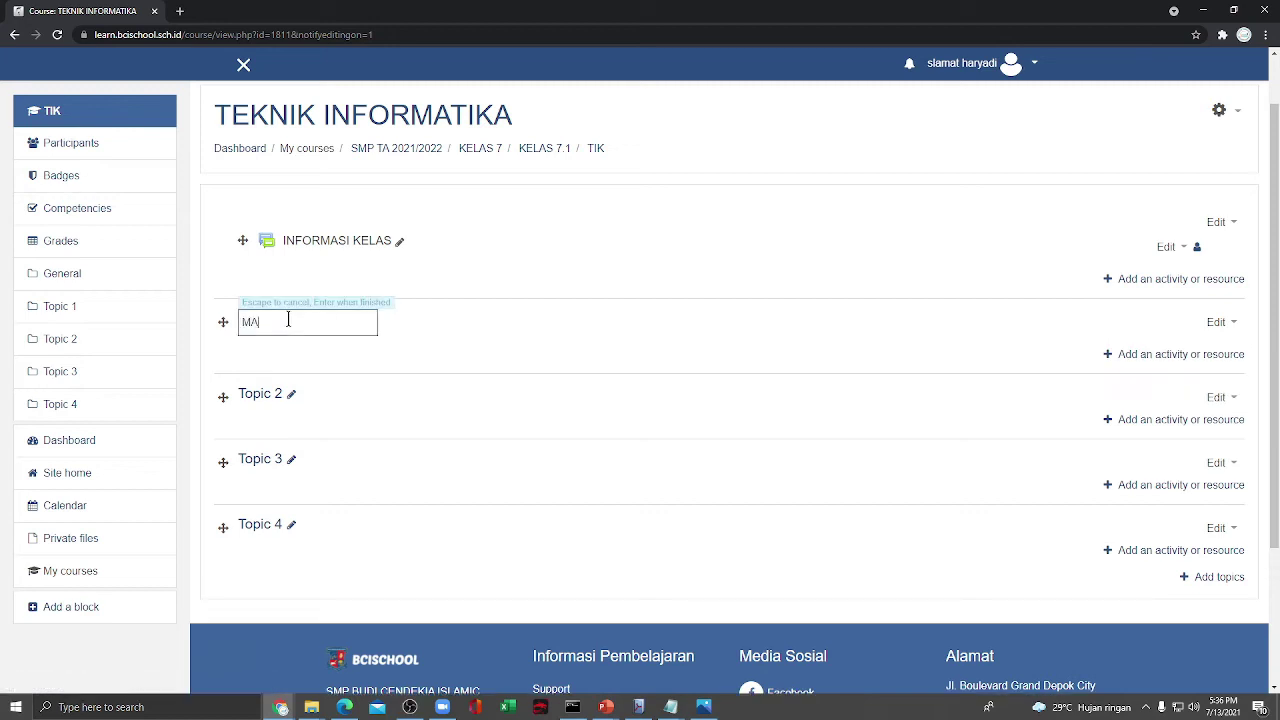
text(MATERI BAB 1)
key(Return)
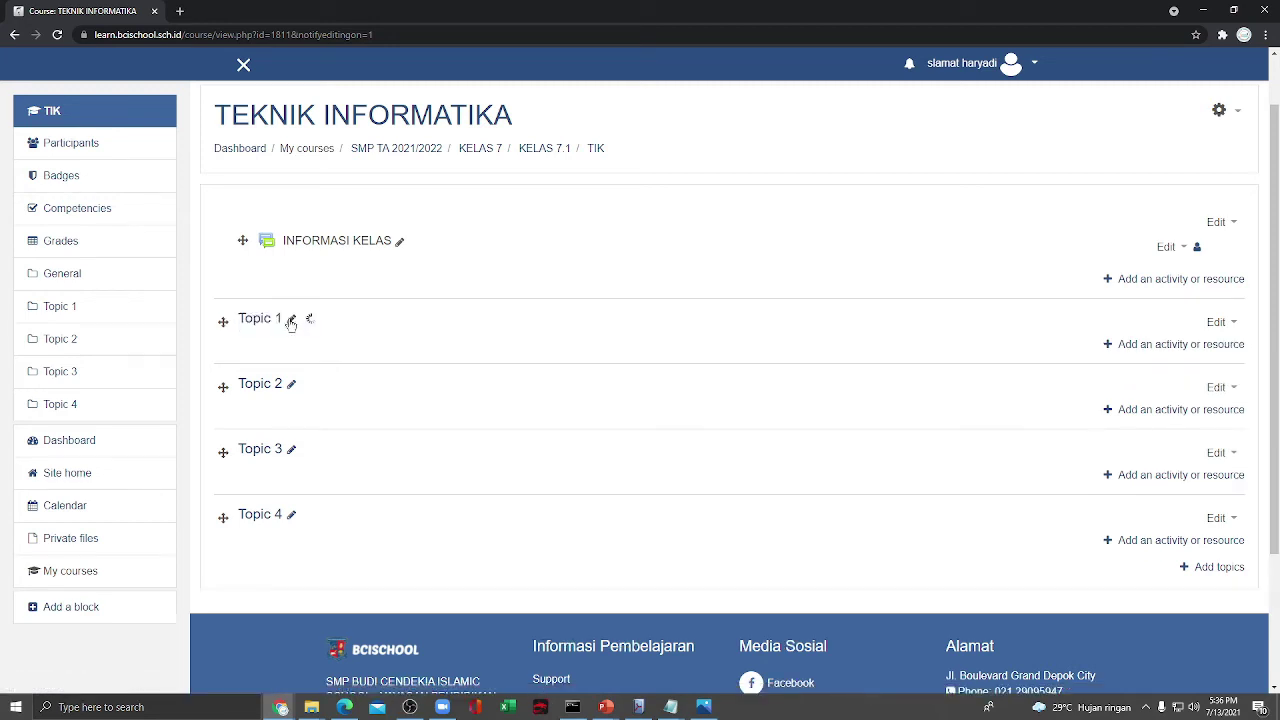
Add a File resource to the first topic section of the course
click(1210, 345)
click(550, 198)
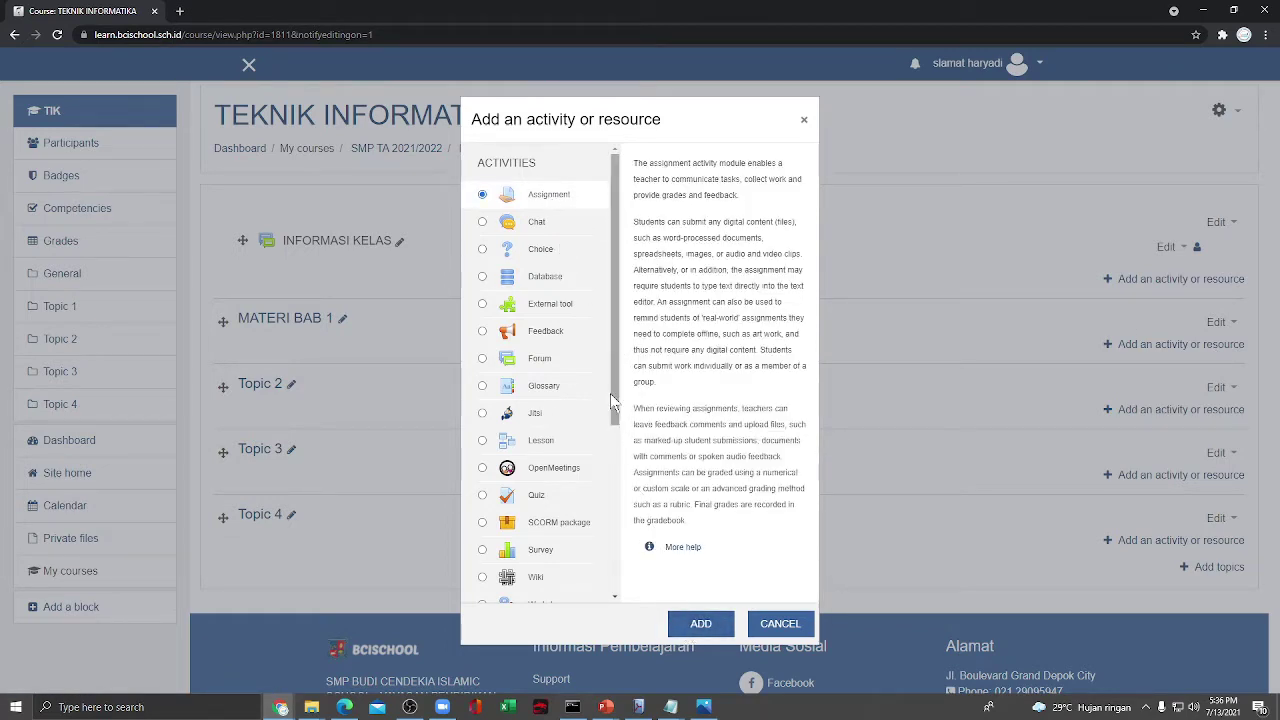
drag(612, 393, 614, 552)
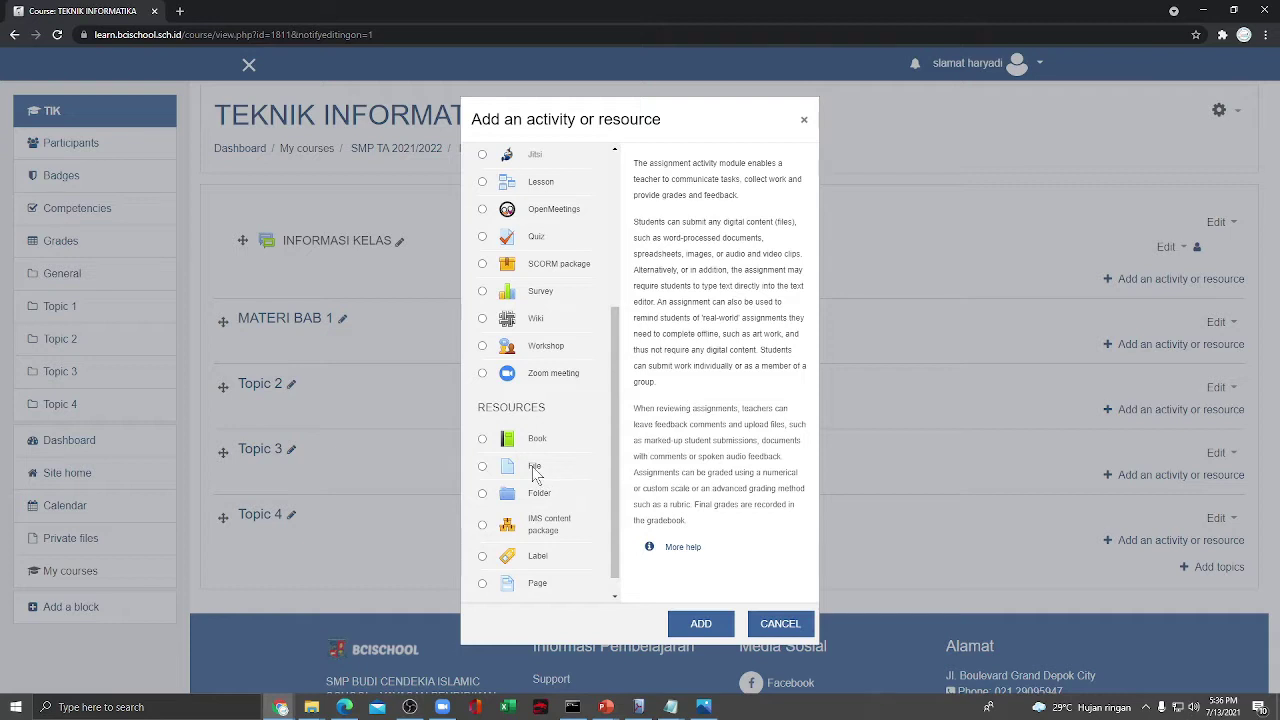
click(535, 474)
click(703, 624)
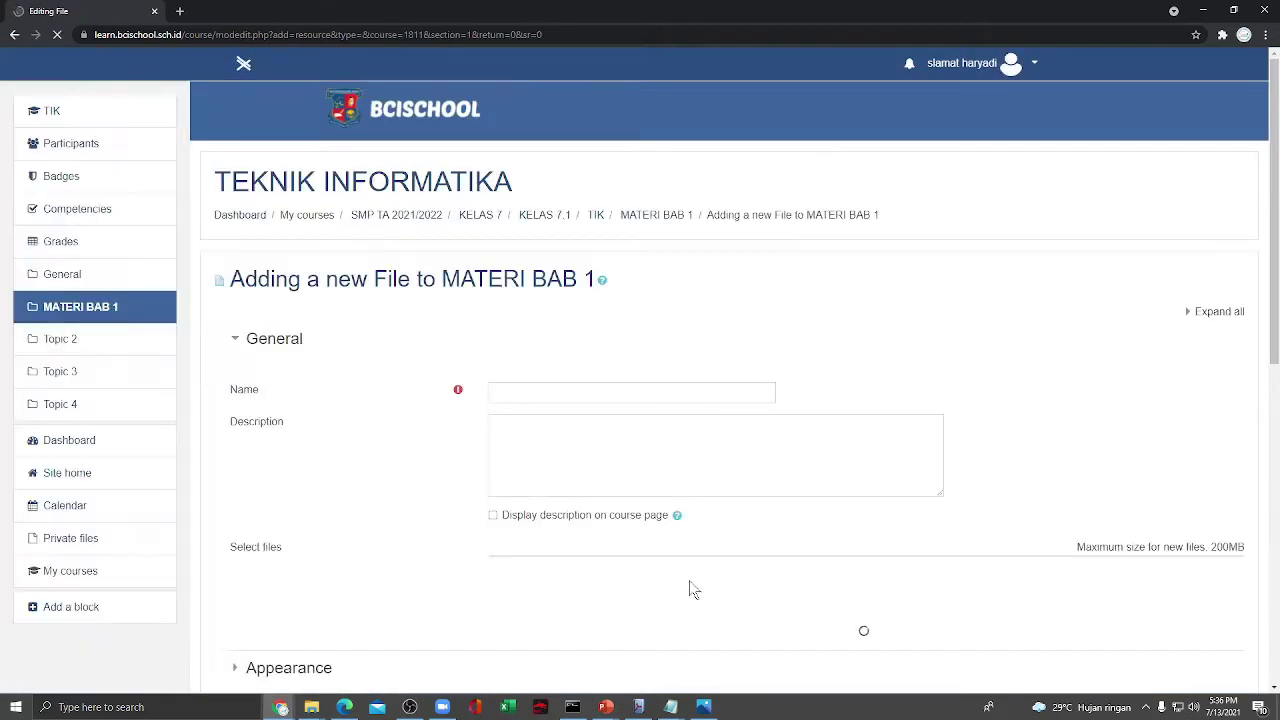
Name the file resource MATERI BAB 1 and enter DESKRIPSI BAB 1 as its description
click(586, 393)
text(MA)
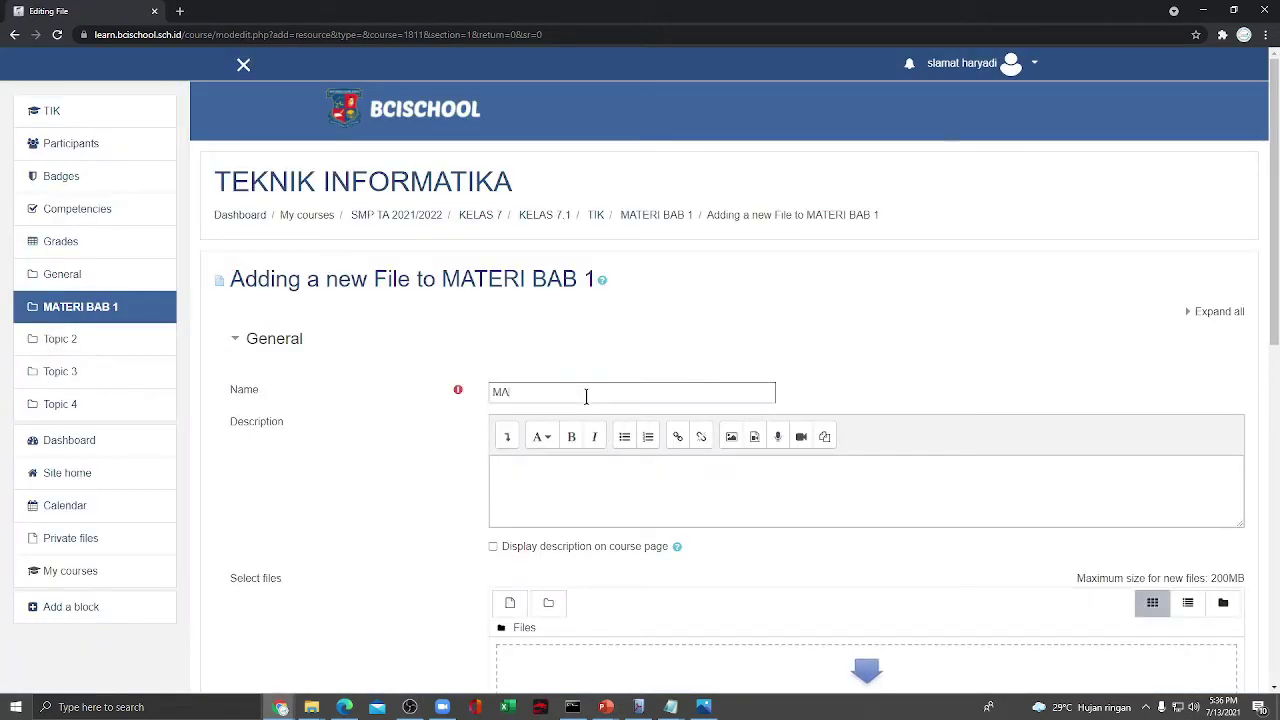
text(TERI BAB 1)
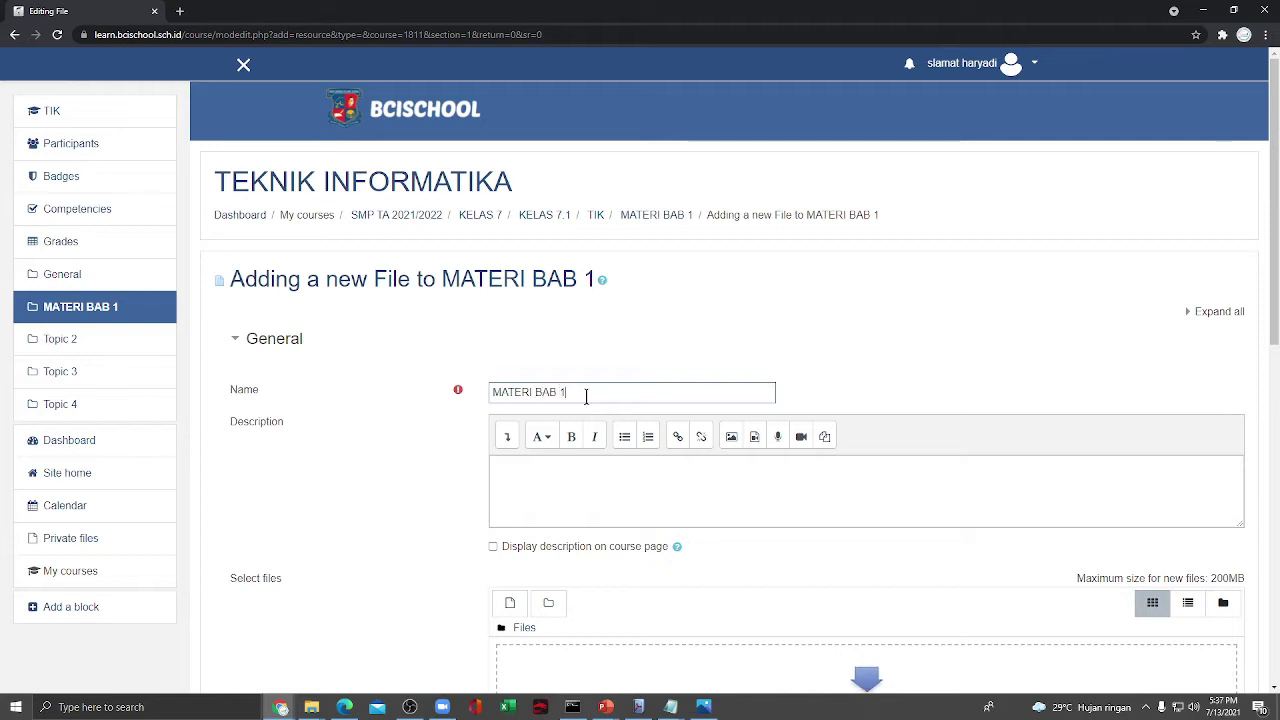
scroll(590, 406, down, 1)
click(577, 369)
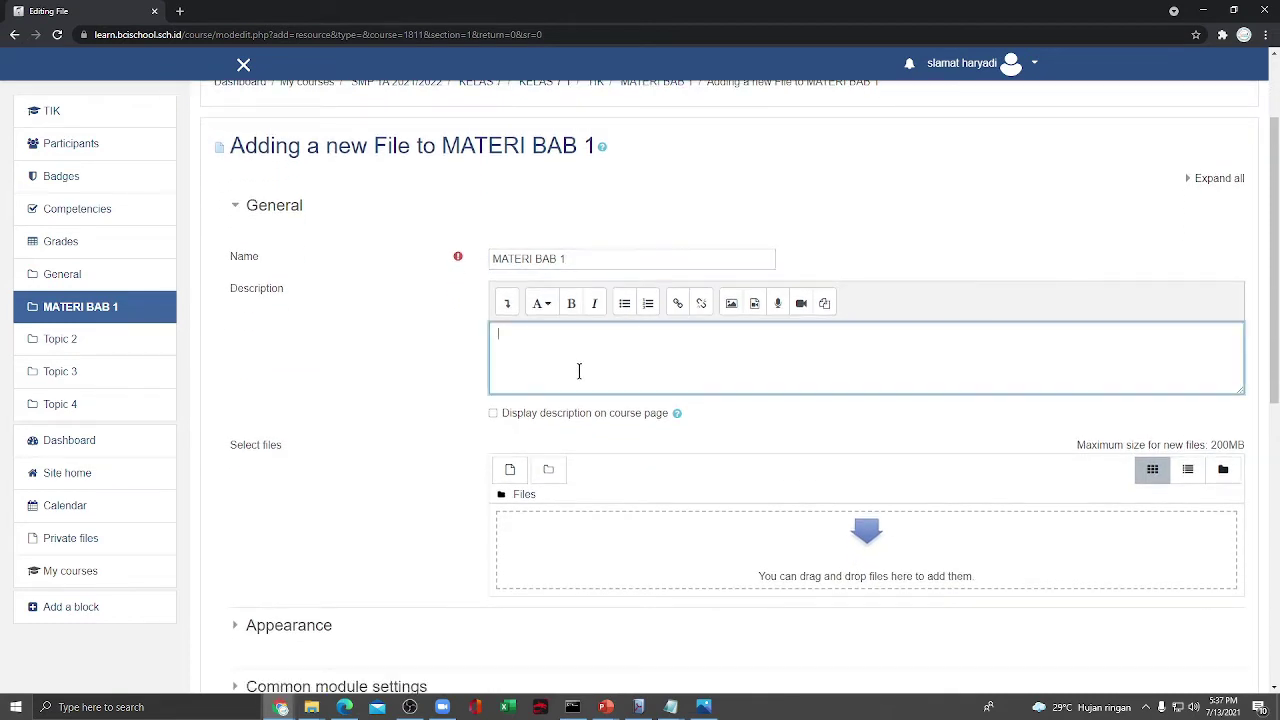
text(DESKRIPSI BAB 1)
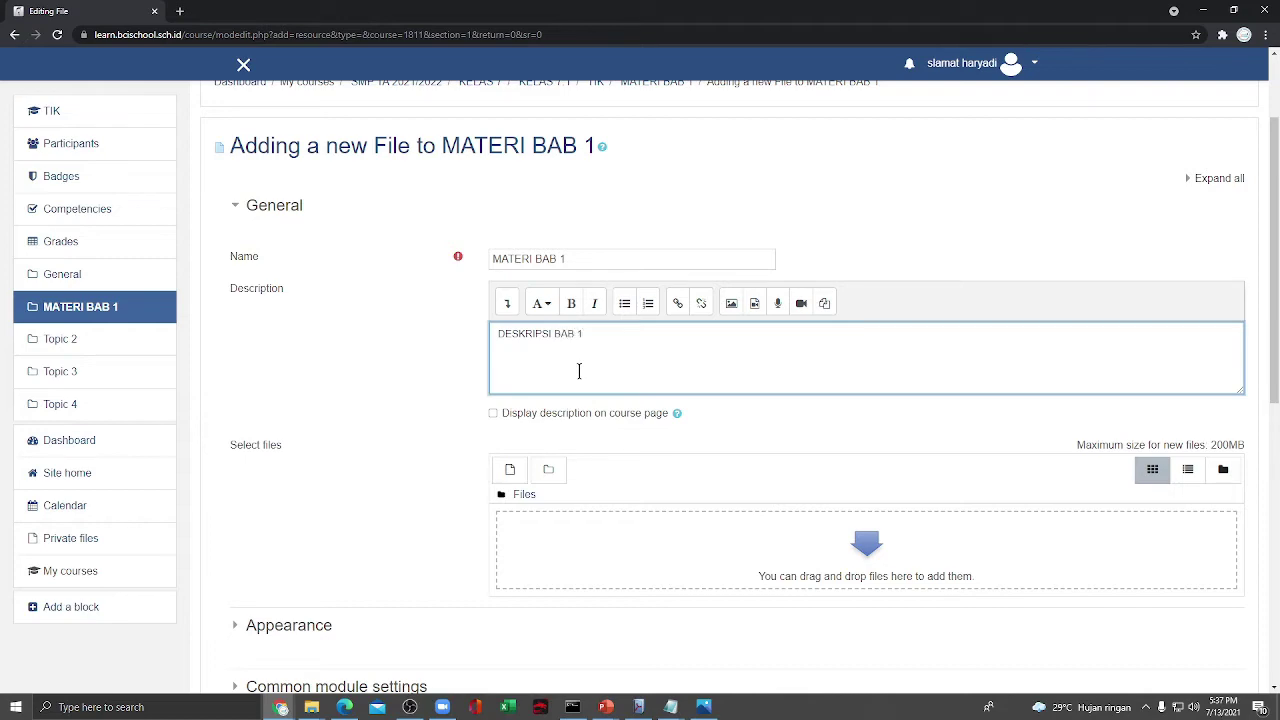
Upload the PDF "Menguasai 20 android project simple example dalam 10 hari" as the content of the file resource
scroll(578, 371, down, 2)
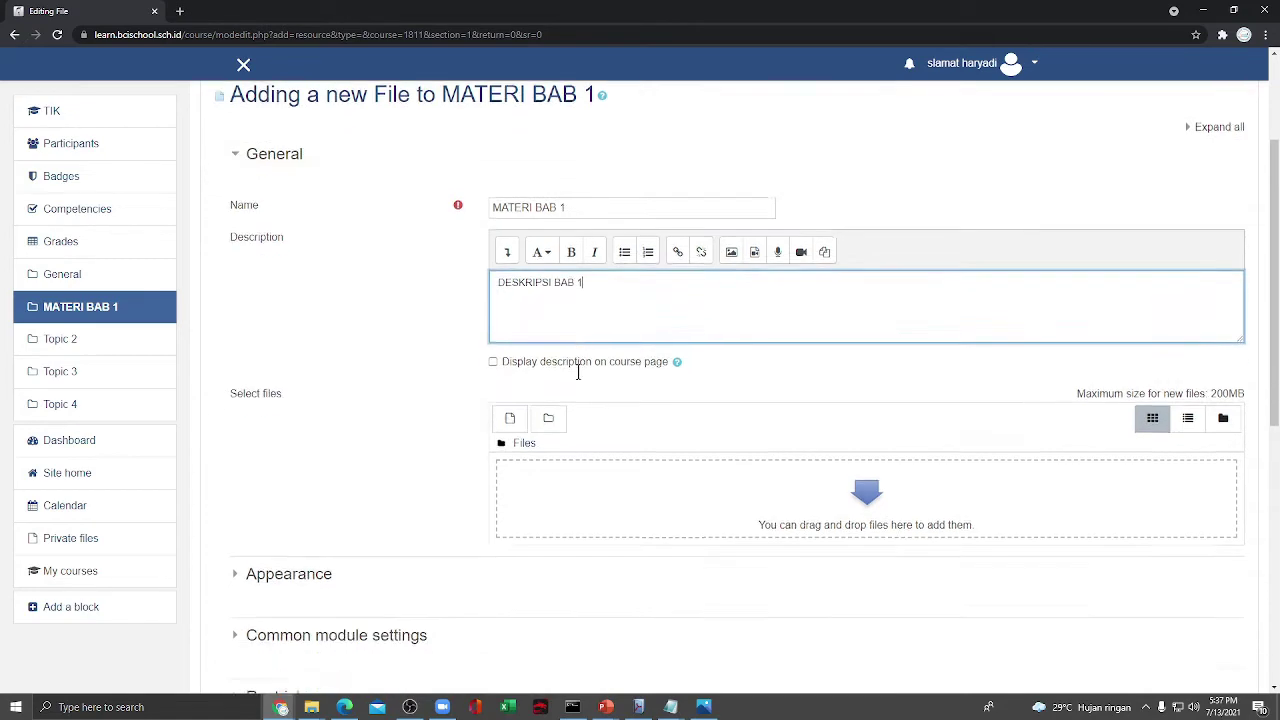
click(594, 394)
click(472, 316)
click(549, 339)
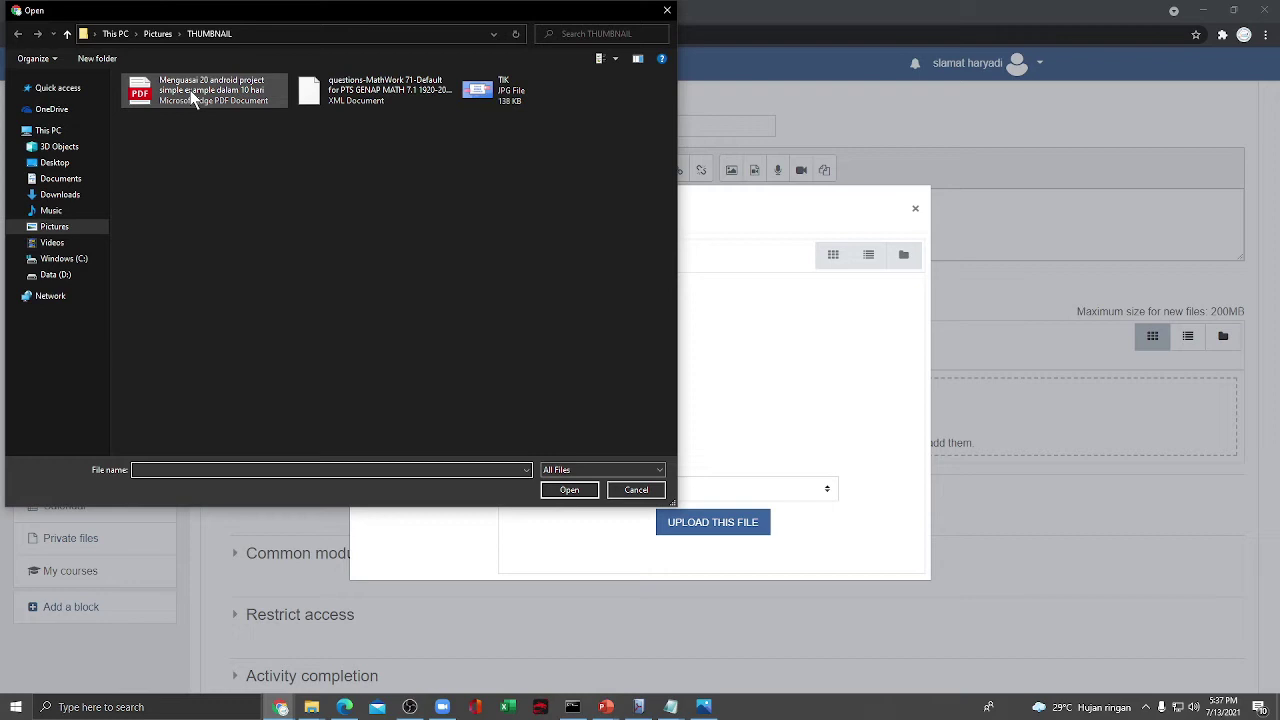
click(190, 90)
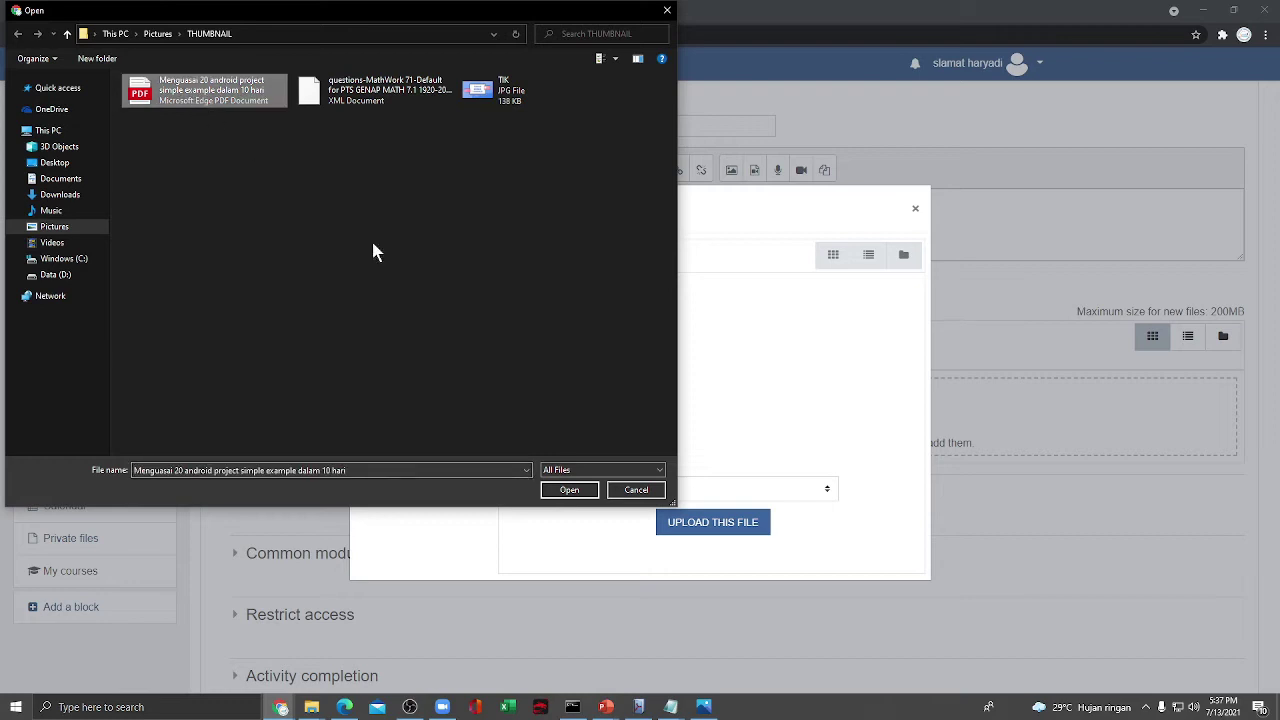
click(565, 489)
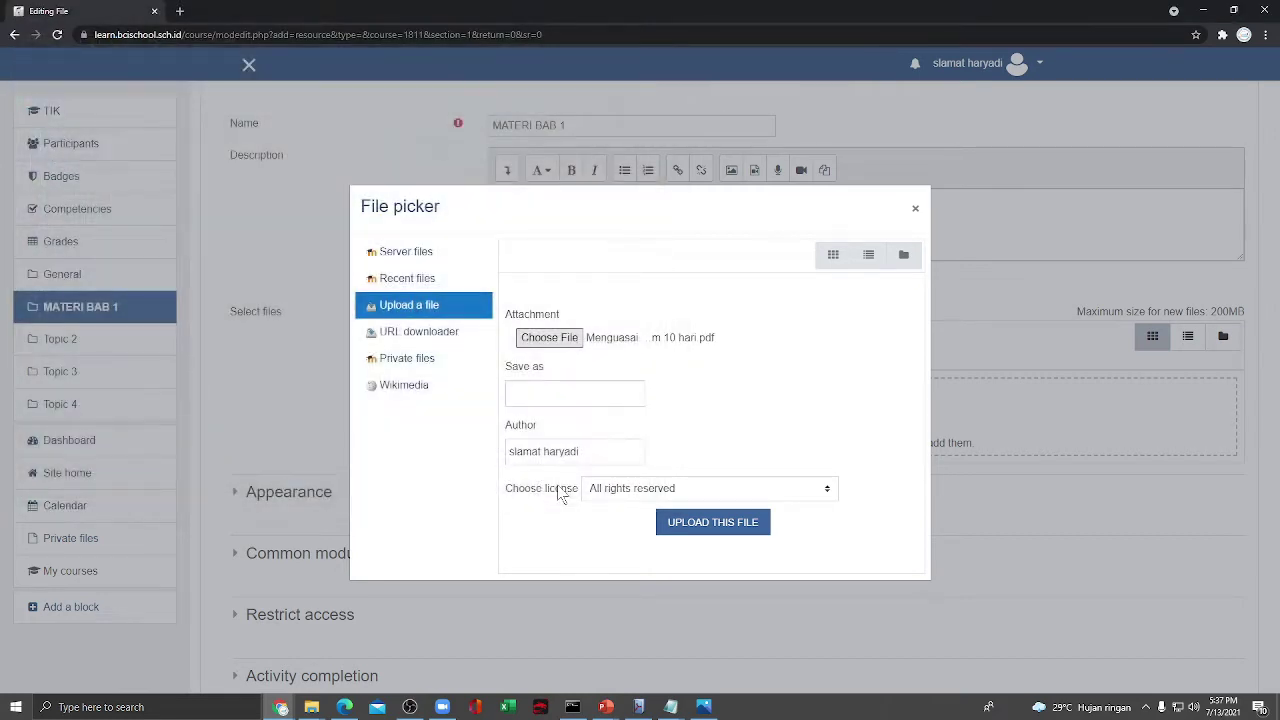
click(693, 528)
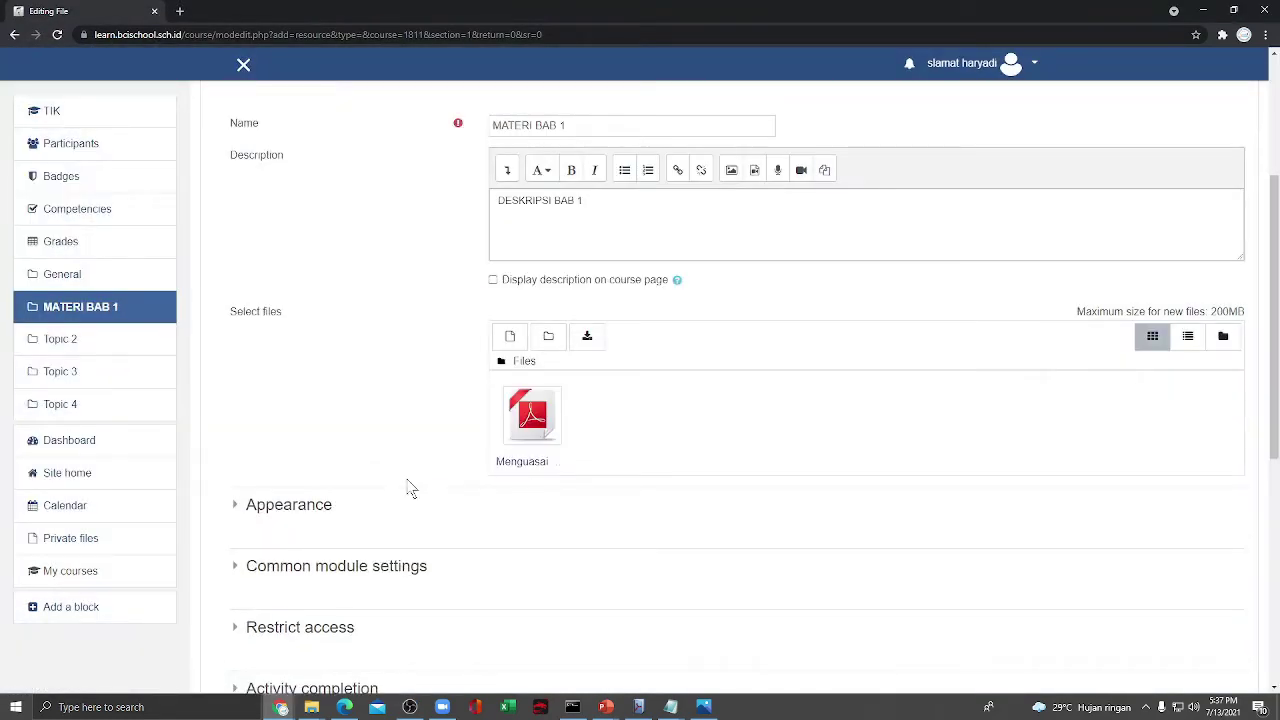
Set the file resource's completion tracking to "Show activity as complete when conditions are met" and save it, returning to the course
scroll(350, 460, down, 5)
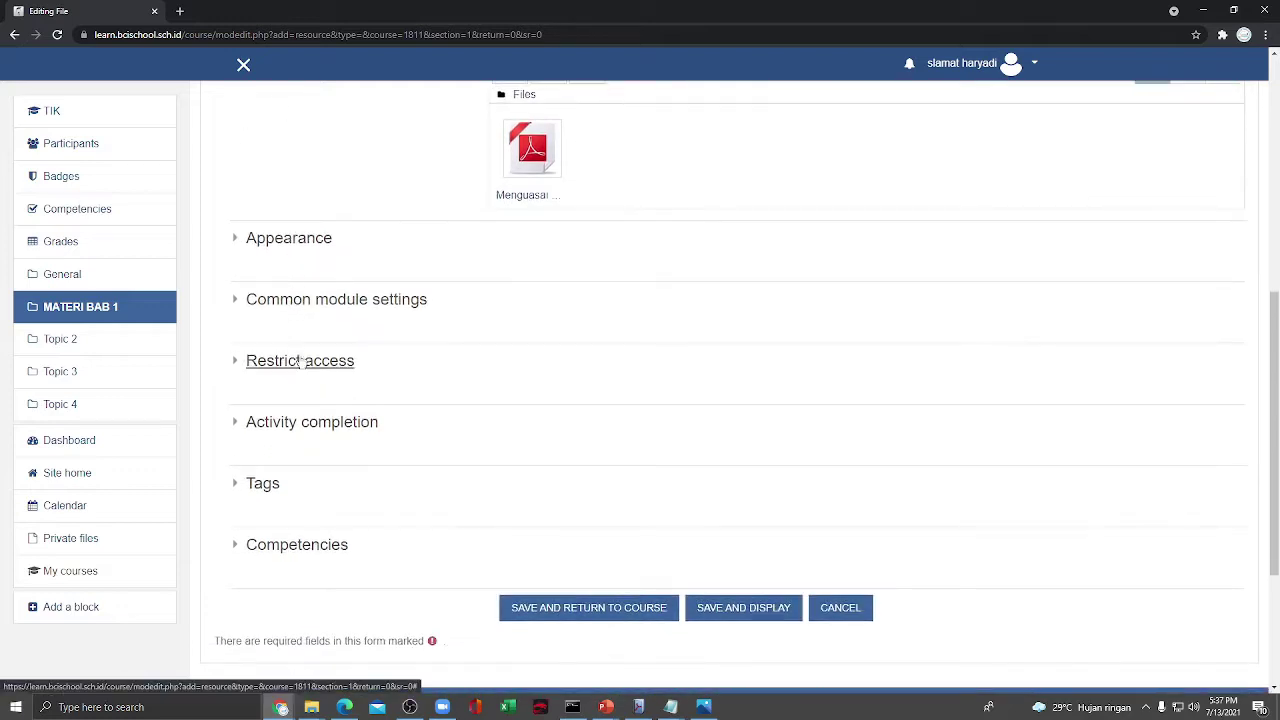
click(305, 422)
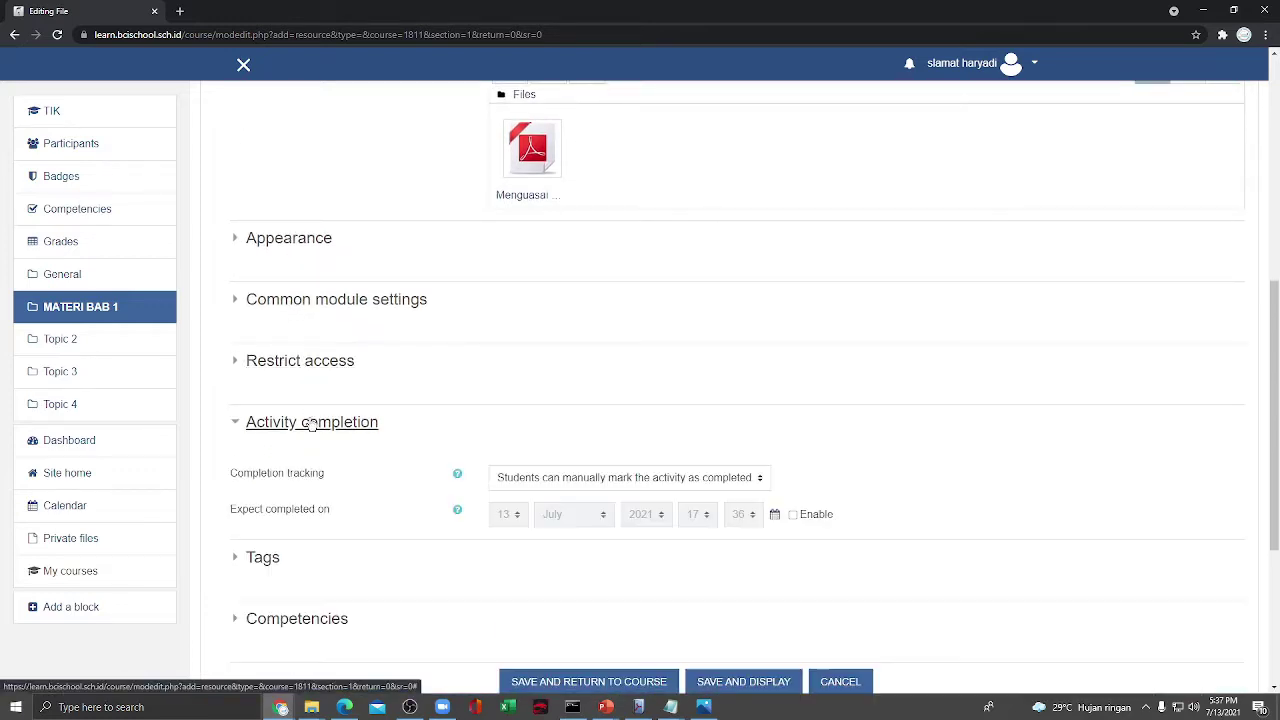
click(634, 478)
click(659, 522)
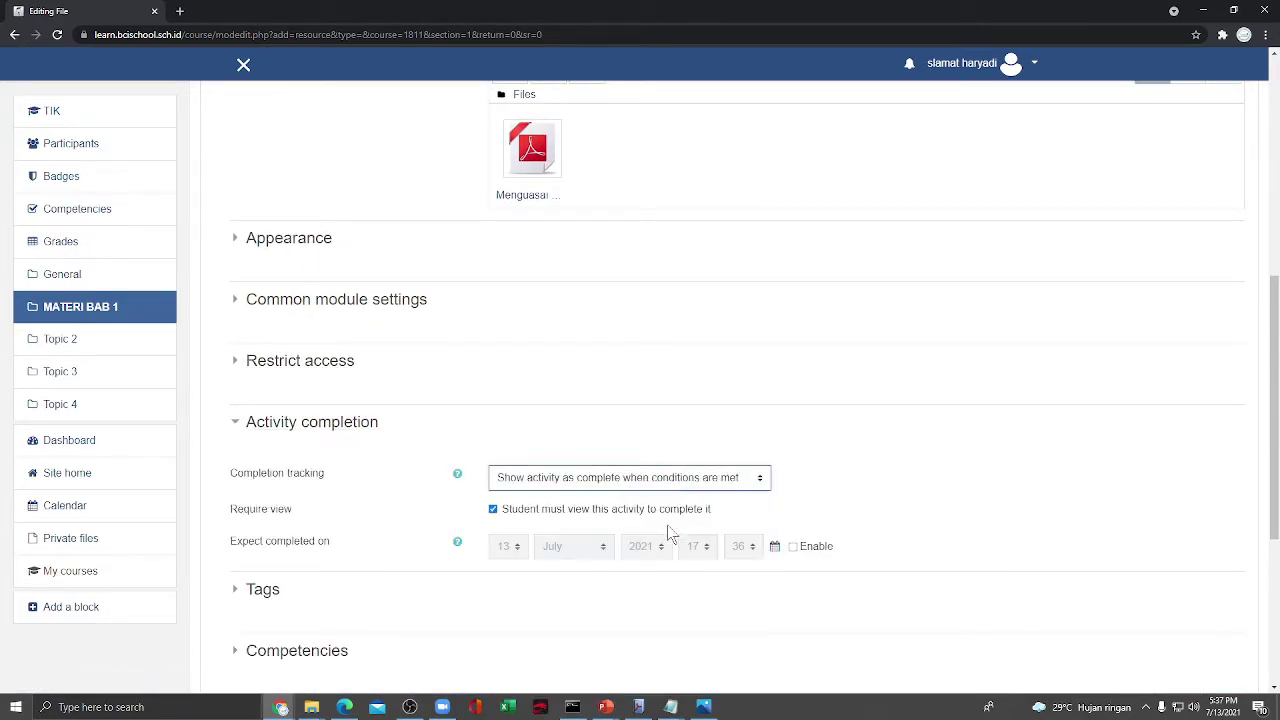
scroll(667, 524, down, 5)
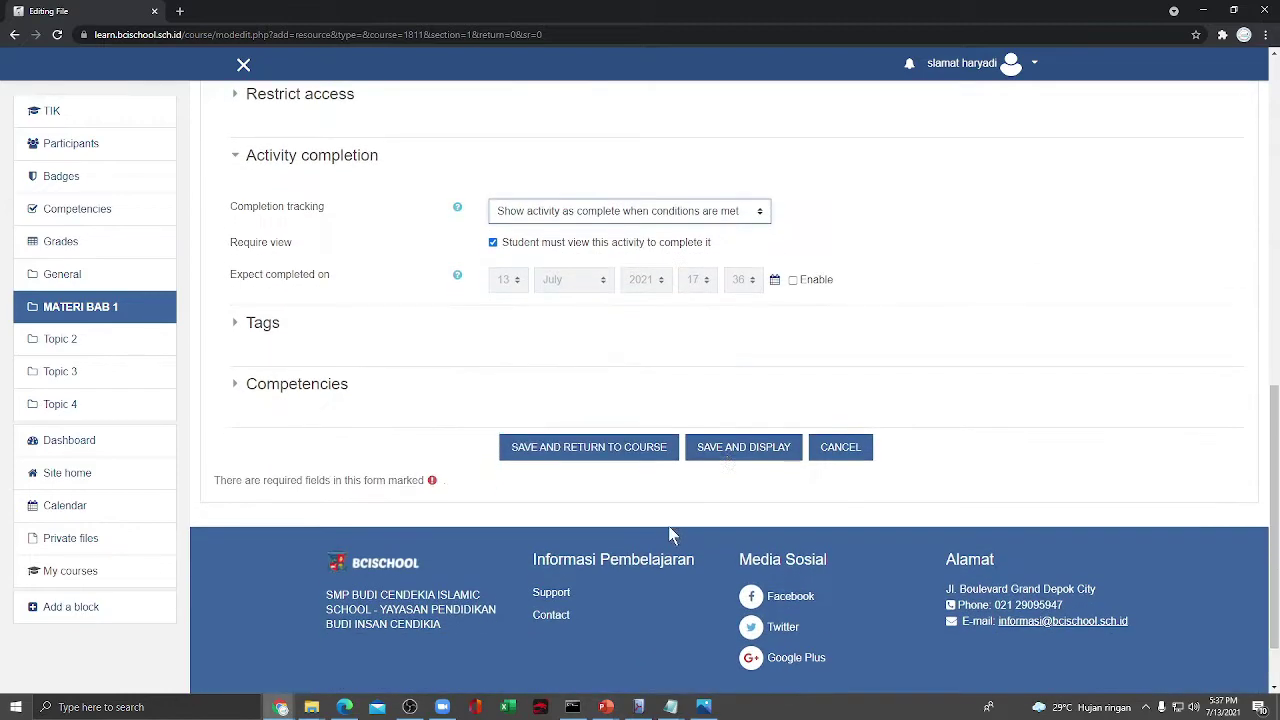
click(632, 455)
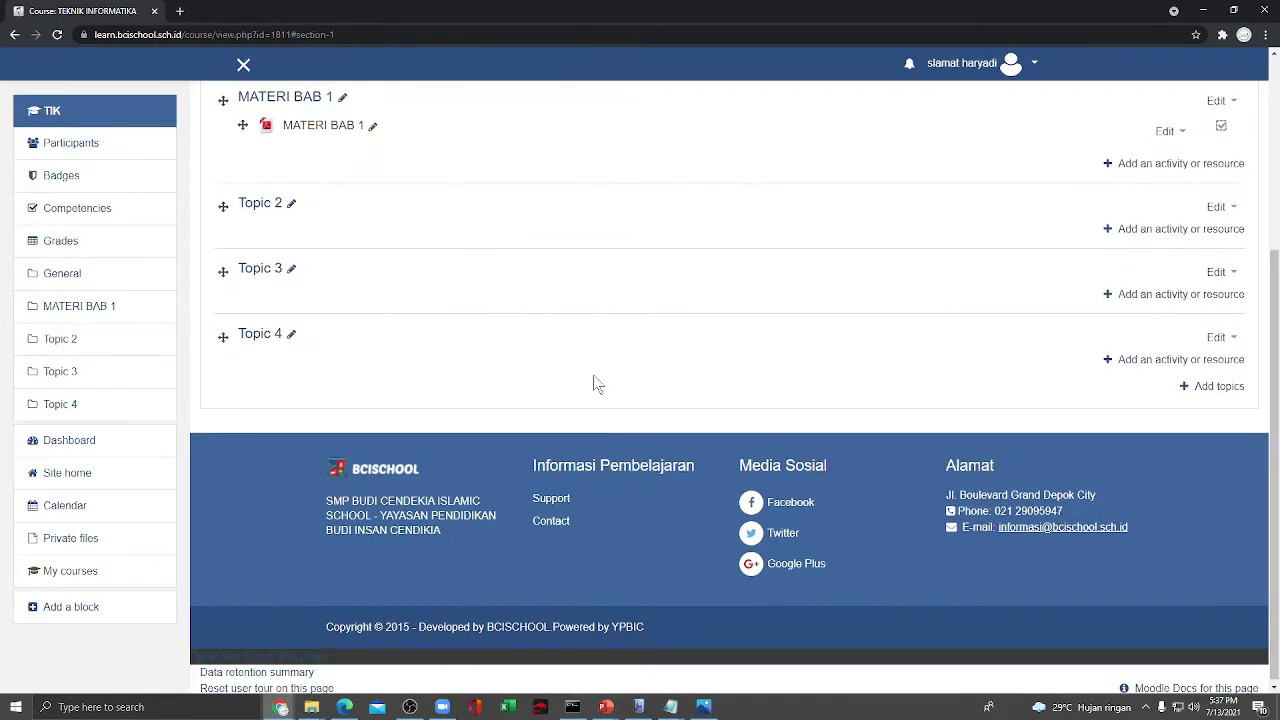
Add an Assignment activity to the MATERI BAB 1 section
scroll(594, 380, up, 2)
click(1100, 365)
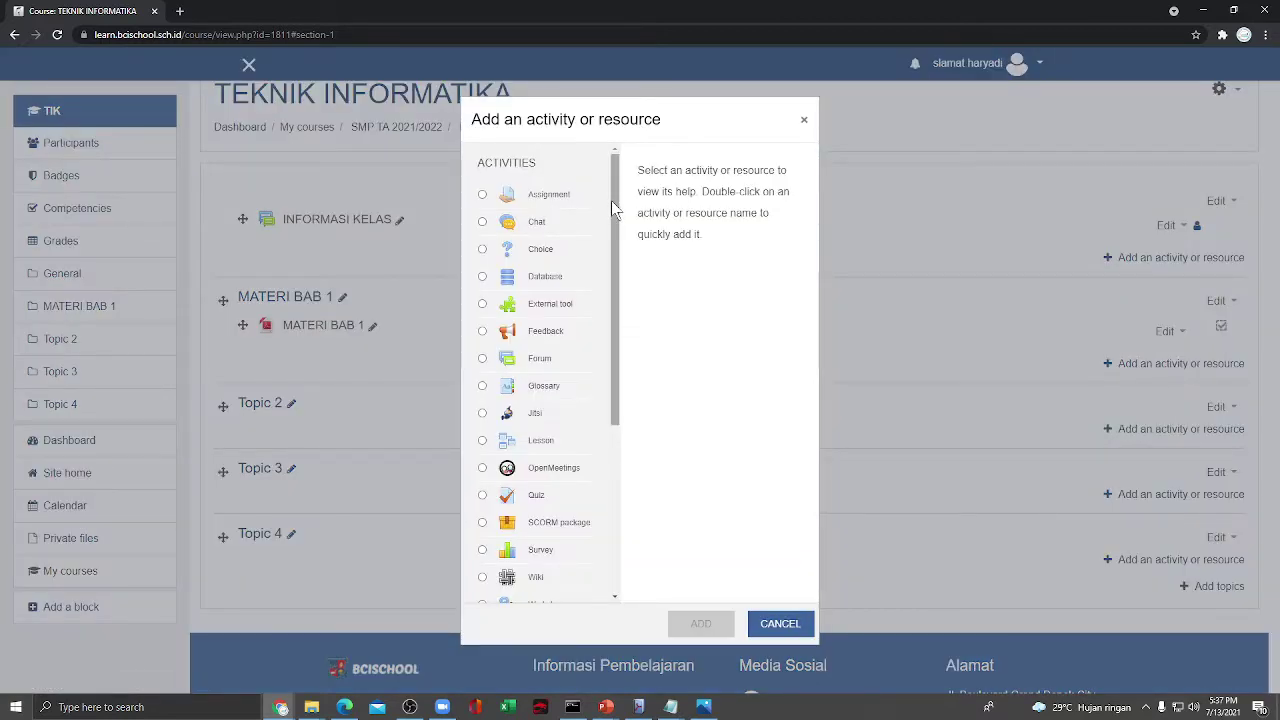
scroll(613, 207, down, 1)
click(551, 187)
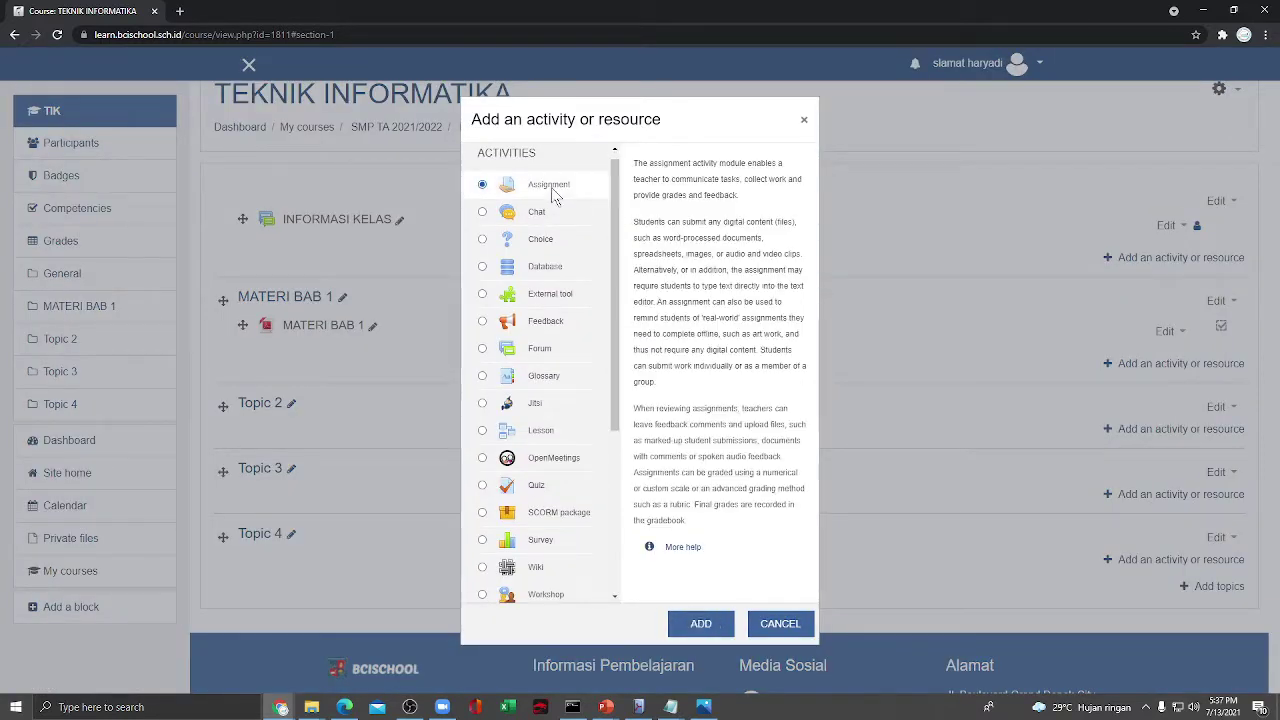
click(699, 620)
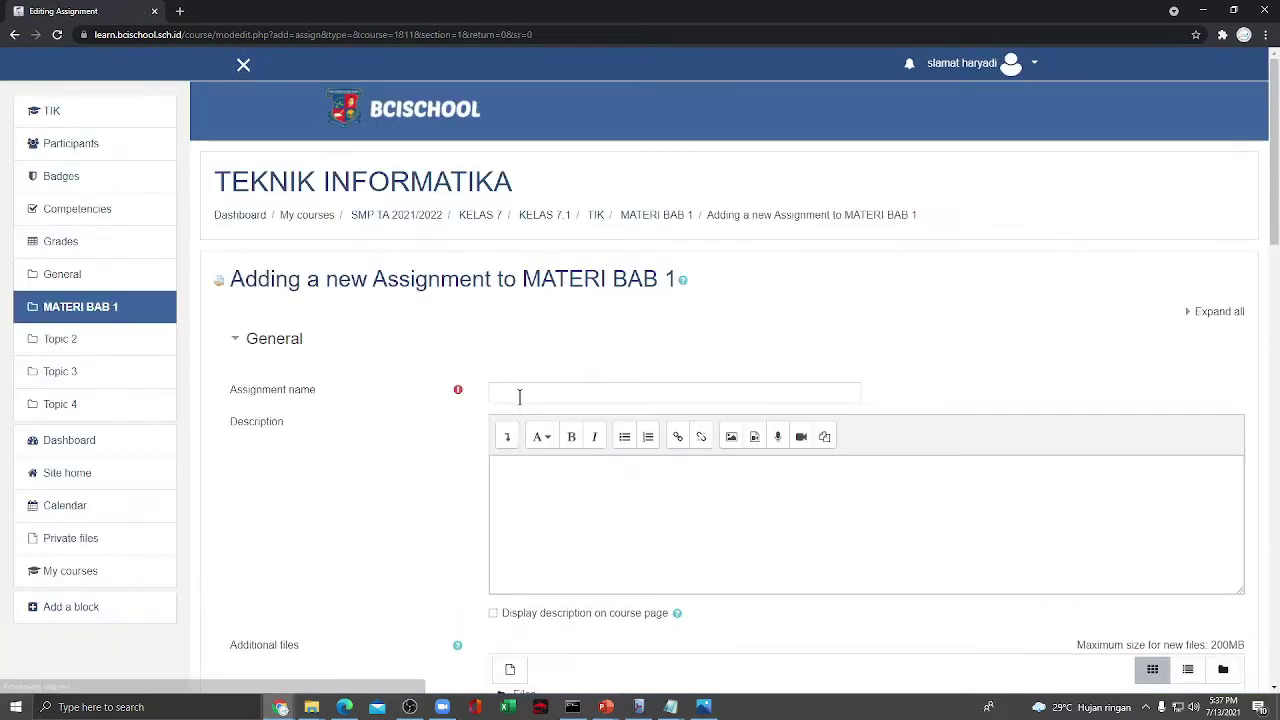
Name the assignment TUGAS 1 and enter a description starting with DESKRIPSI
click(524, 390)
key(Escape)
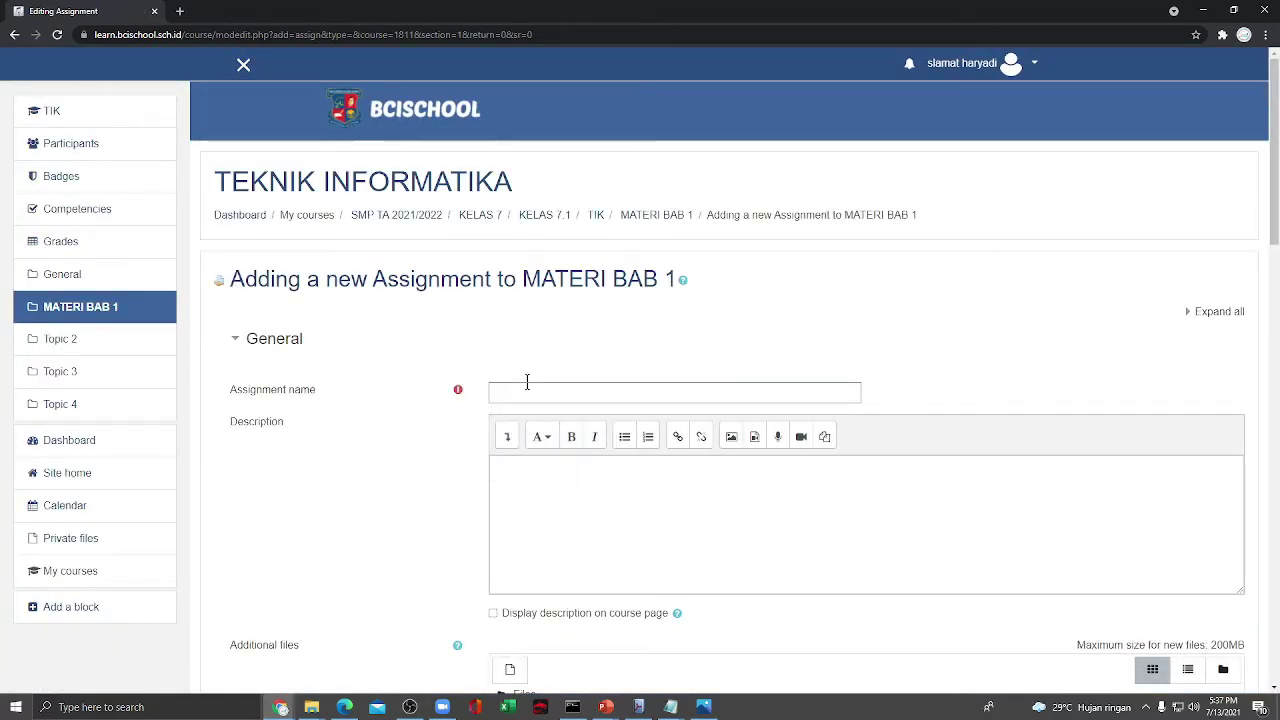
text(TUGAS 1)
click(667, 492)
text(DES)
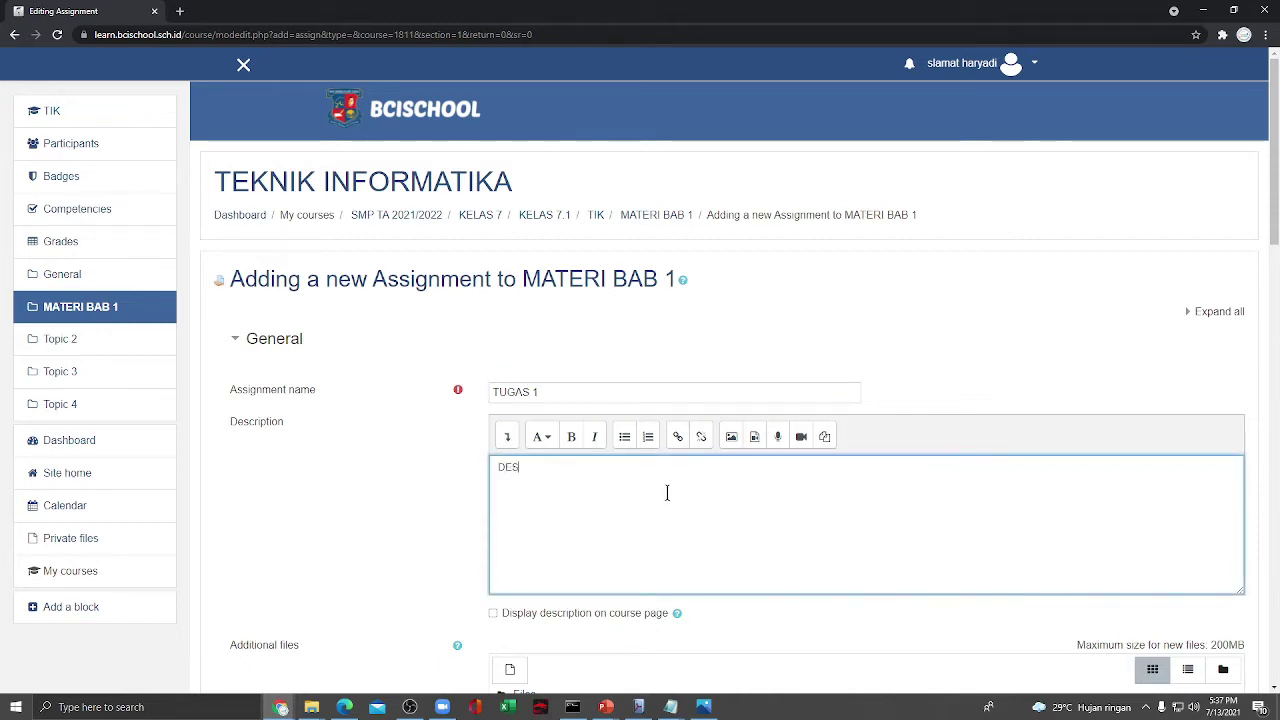
text(KR)
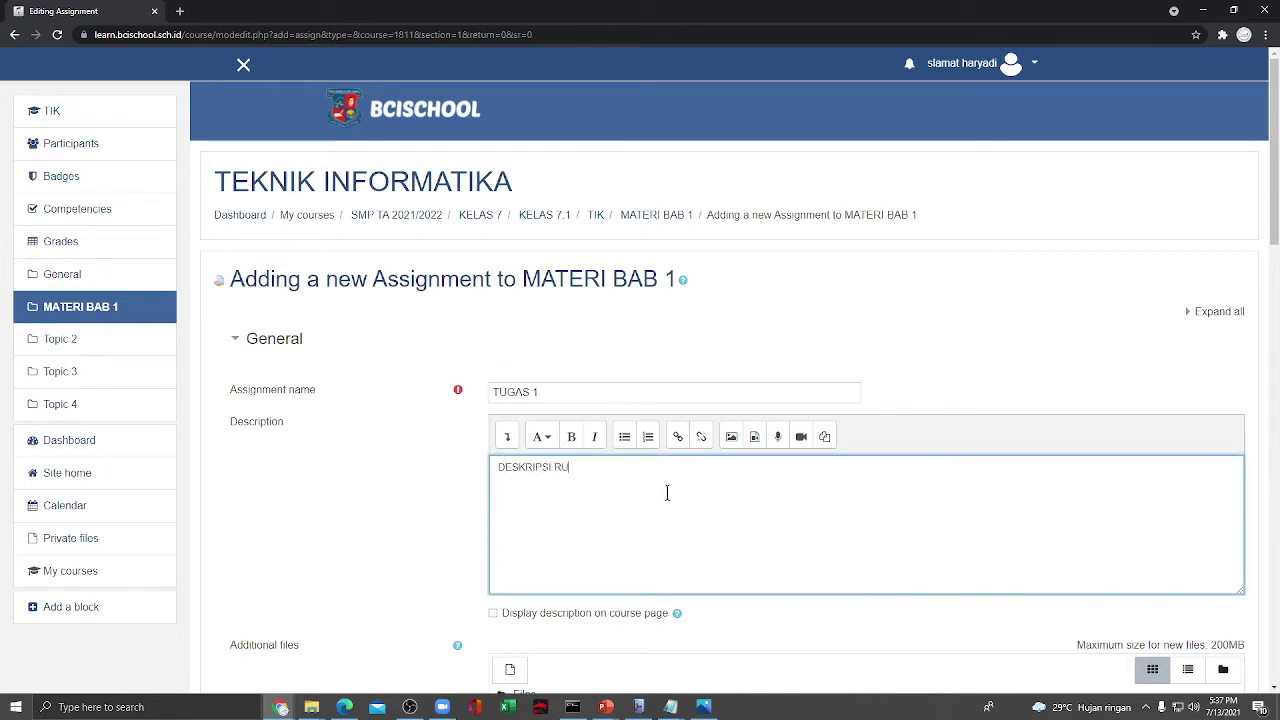
text(IPSI RU)
key(BackSpace)
key(BackSpace)
Set the assignment's completion tracking to "Show activity as complete when conditions are met"
scroll(806, 457, down, 5)
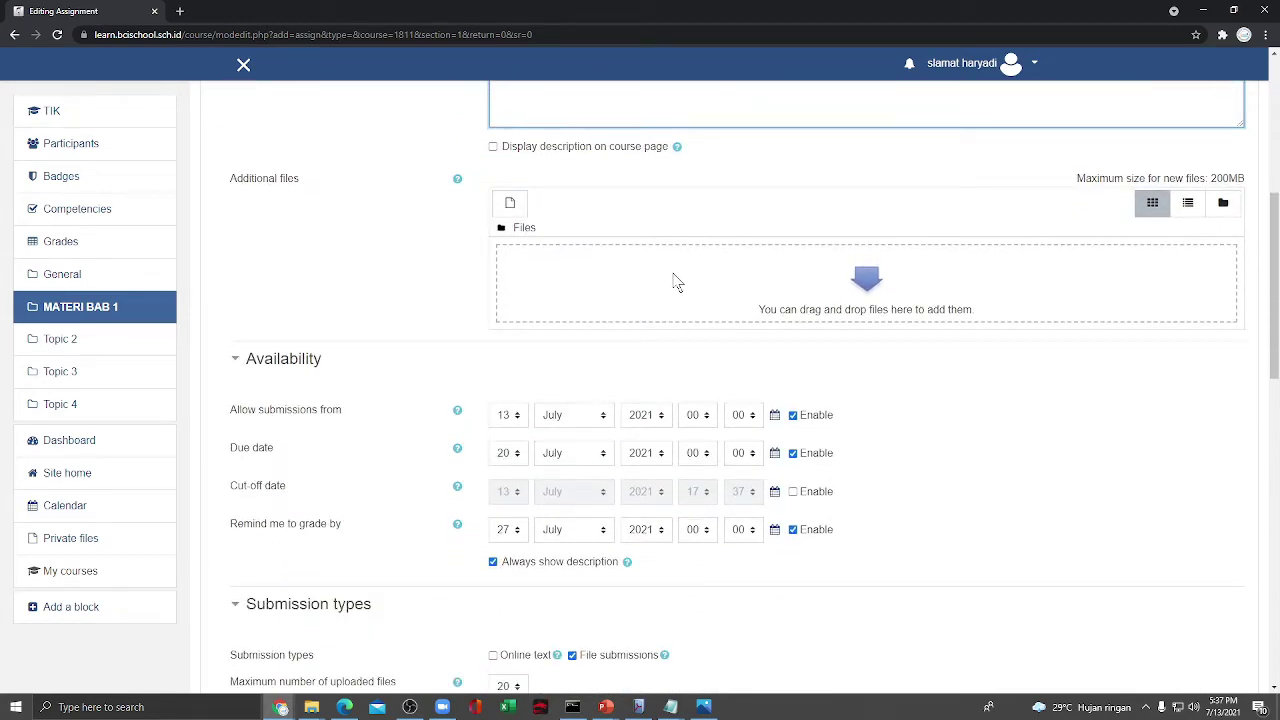
scroll(676, 285, down, 3)
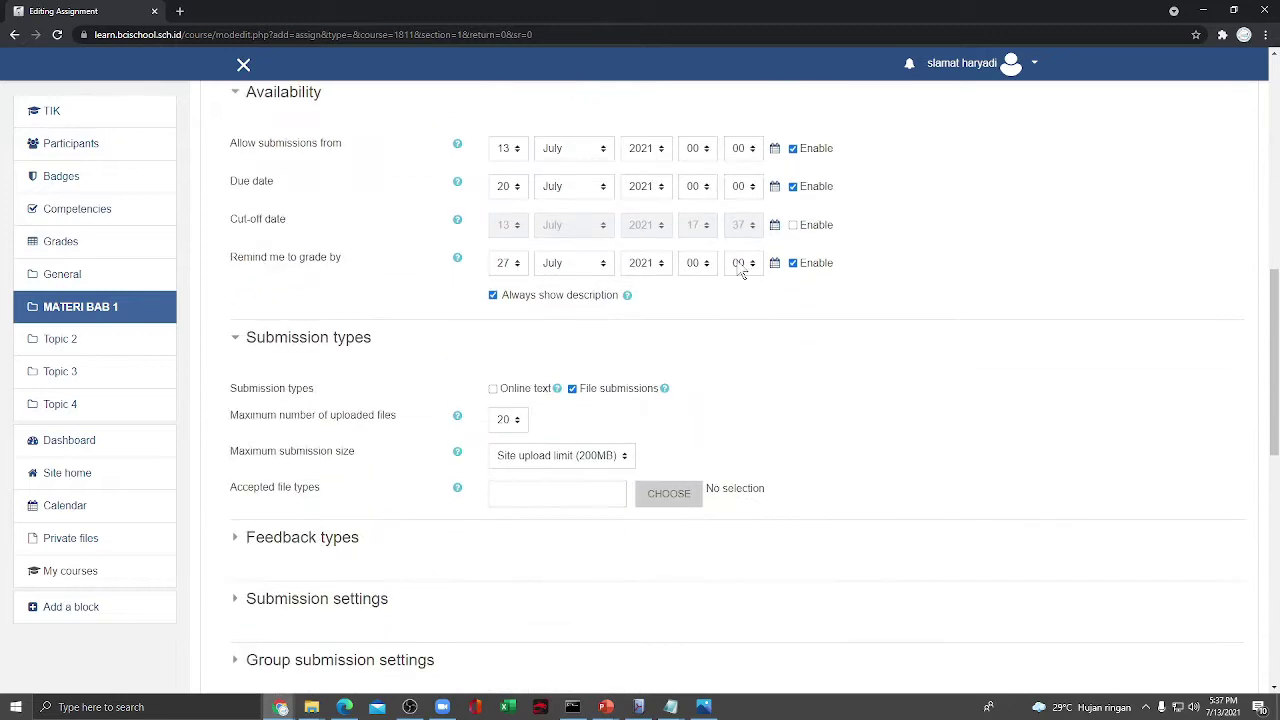
scroll(560, 280, down, 2)
scroll(535, 275, down, 2)
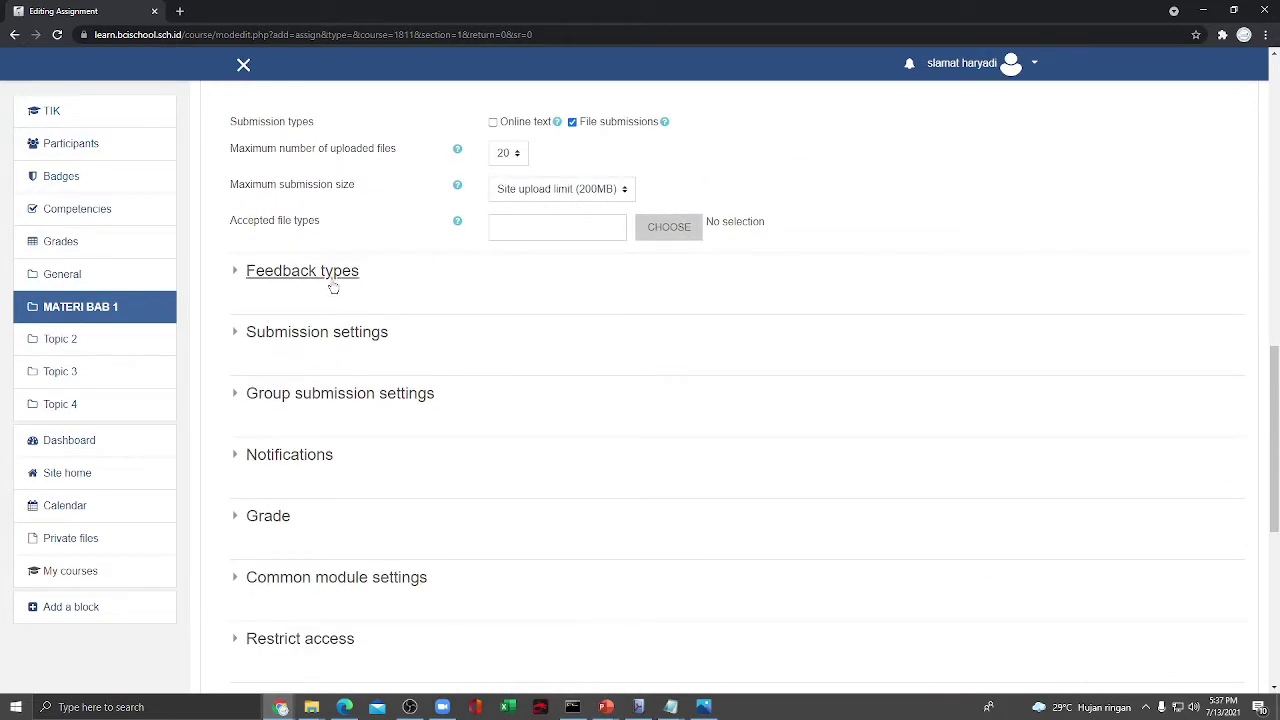
scroll(300, 300, down, 1)
scroll(275, 280, down, 2)
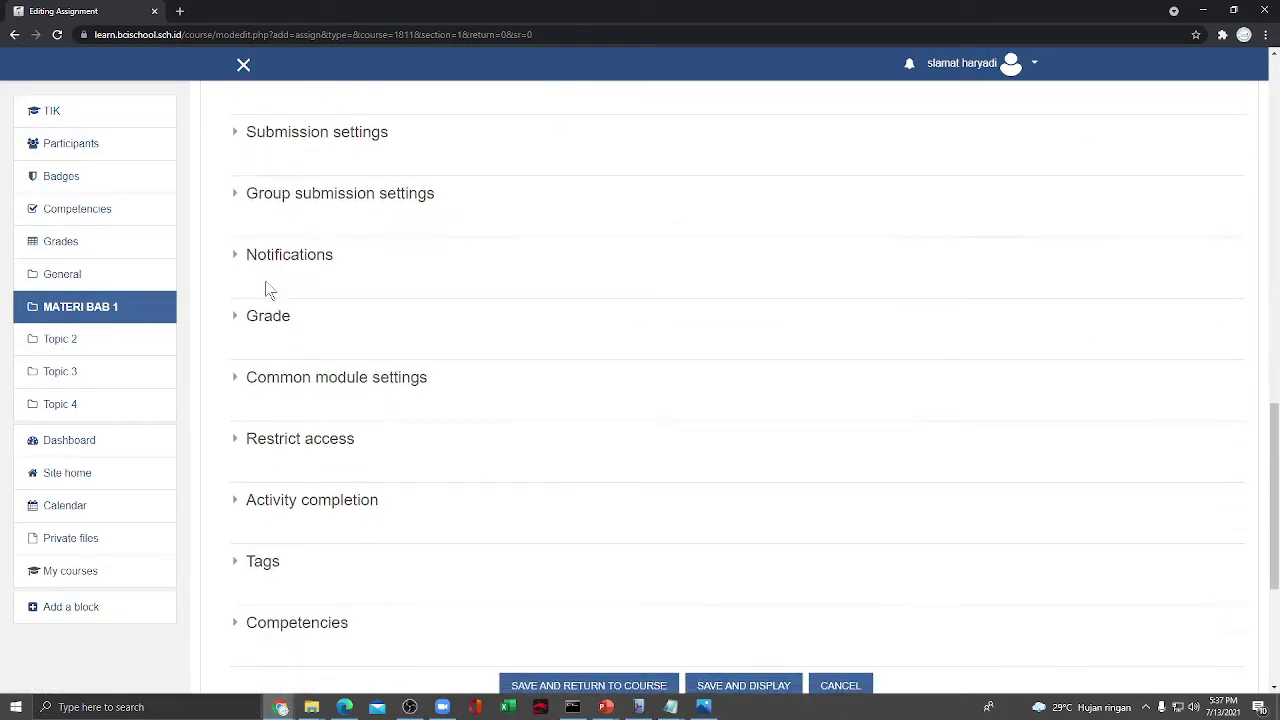
scroll(312, 150, down, 2)
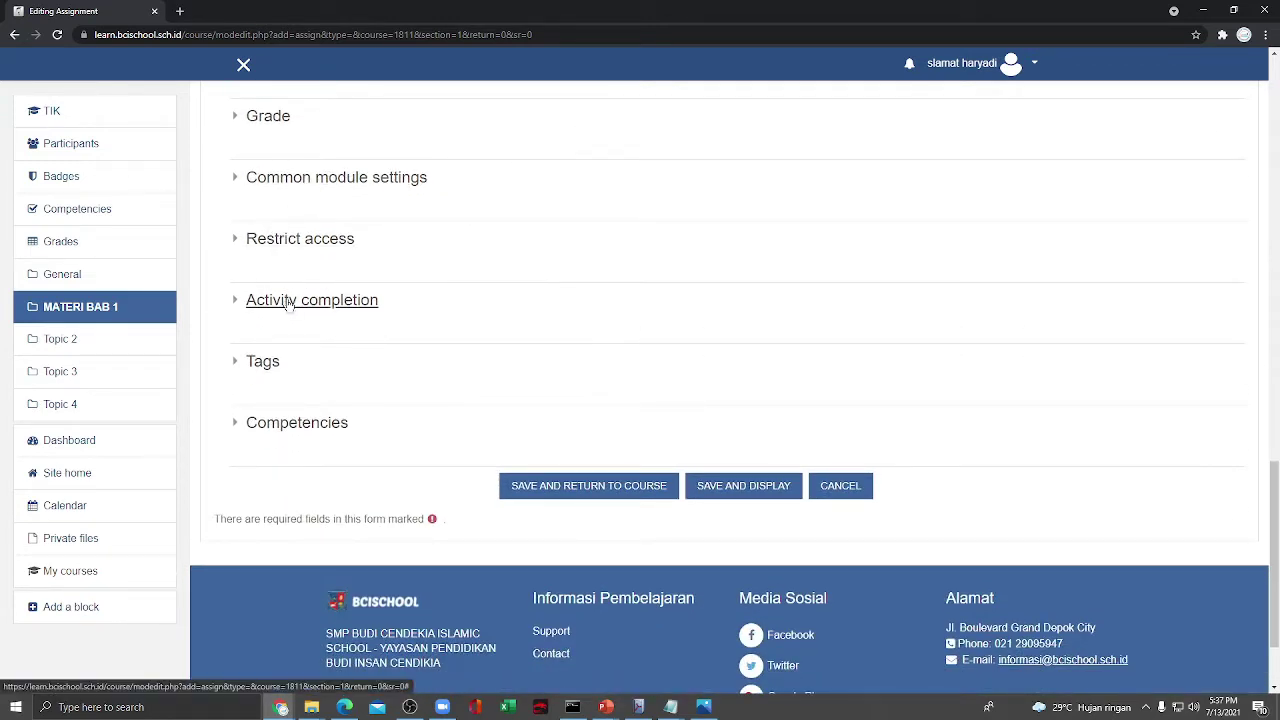
click(288, 300)
click(575, 360)
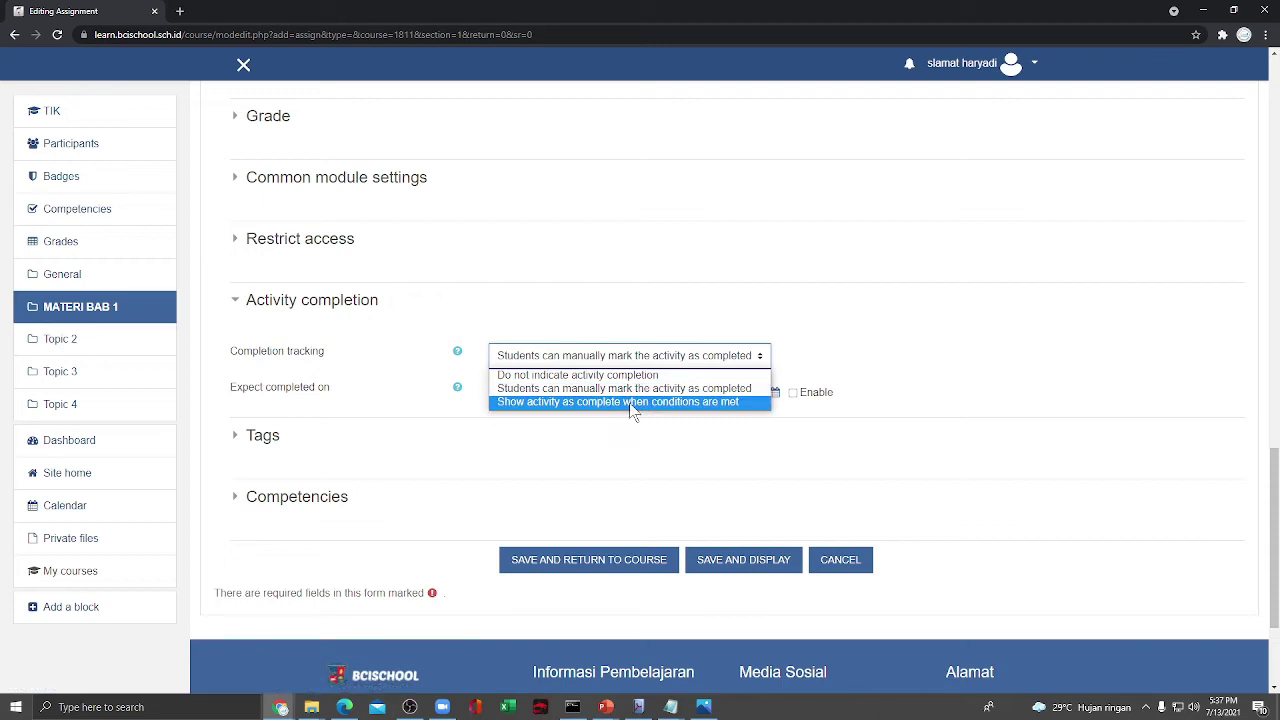
click(629, 402)
Restrict the assignment until the MATERI BAB 1 activity is marked complete, and save it, returning to the course
click(283, 238)
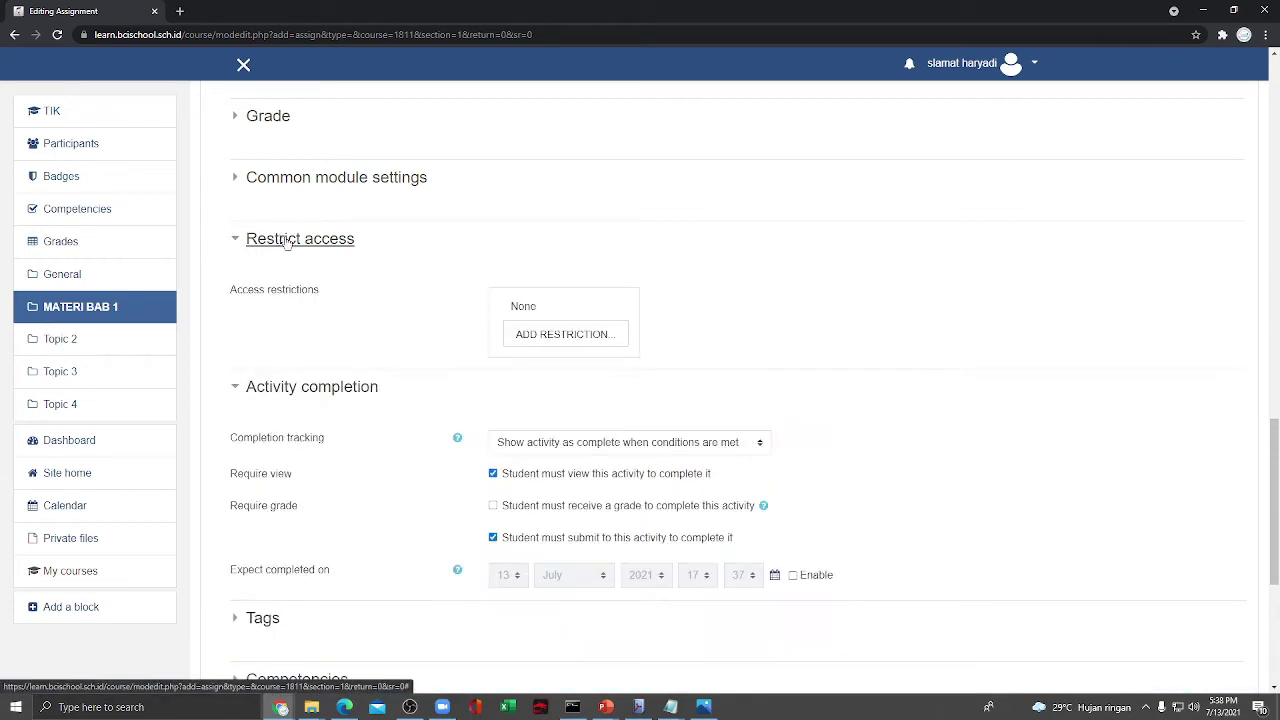
click(562, 336)
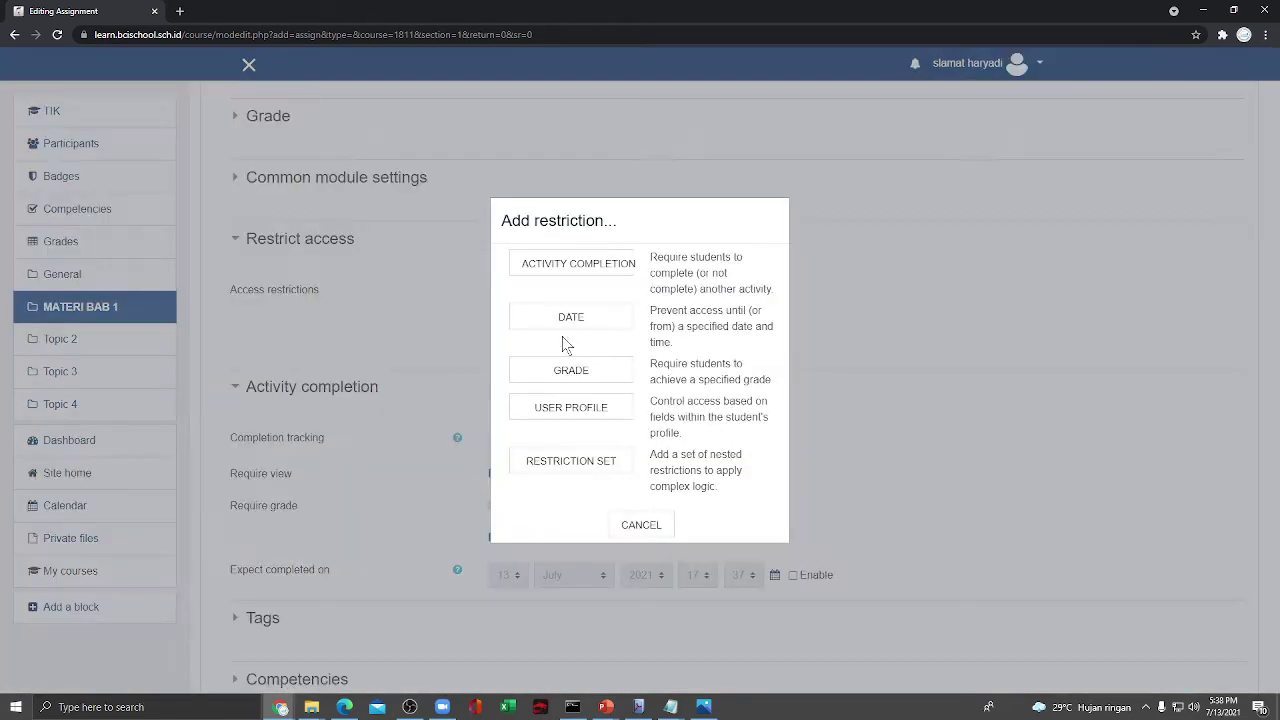
click(586, 265)
click(668, 356)
click(686, 391)
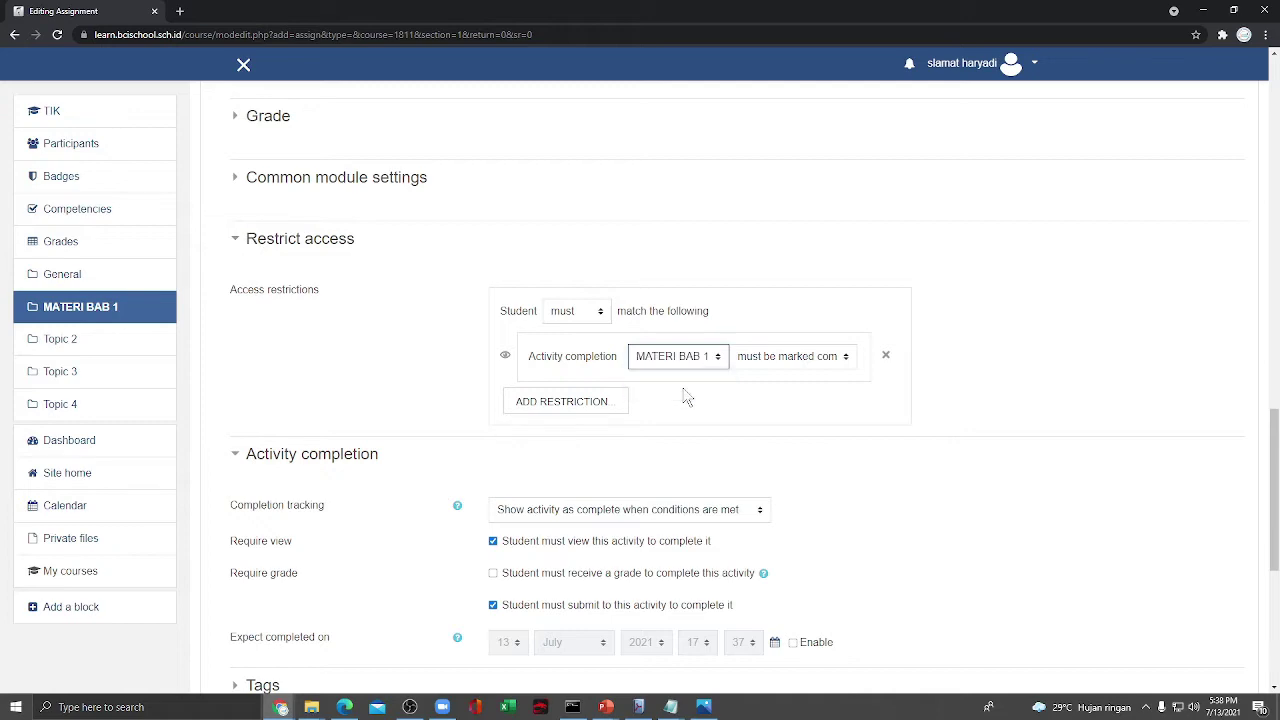
scroll(700, 405, down, 3)
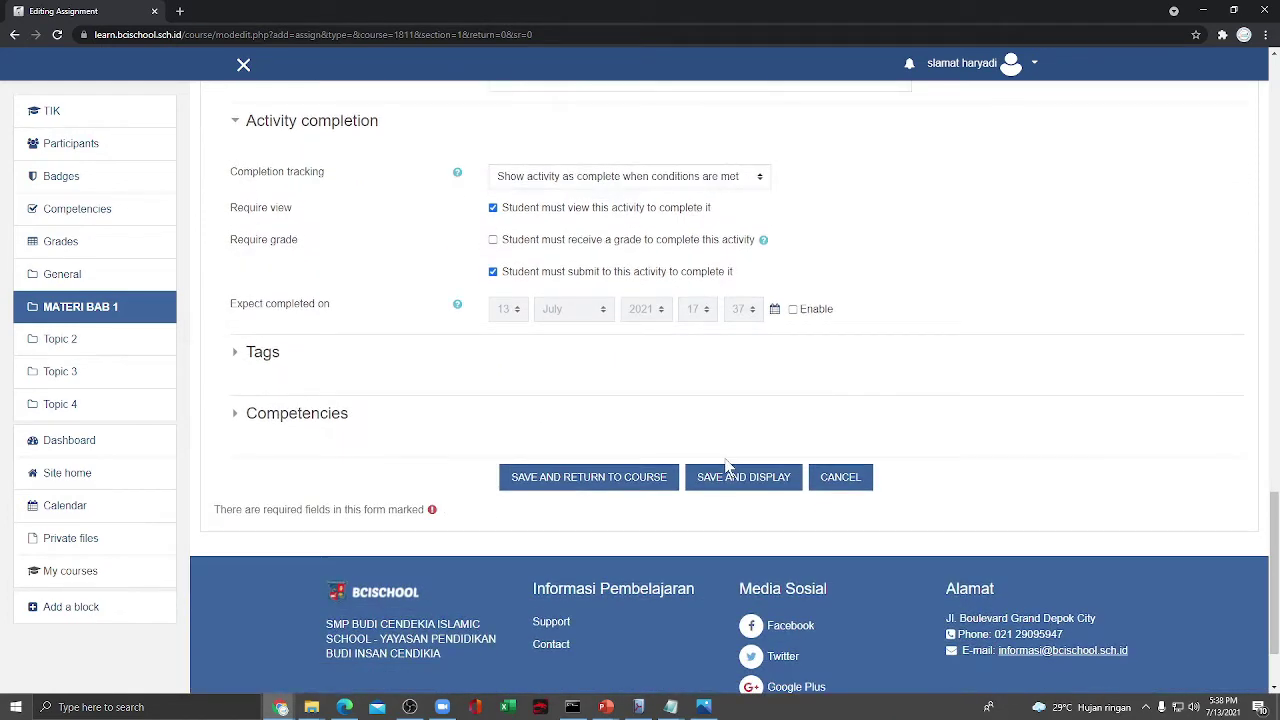
click(627, 484)
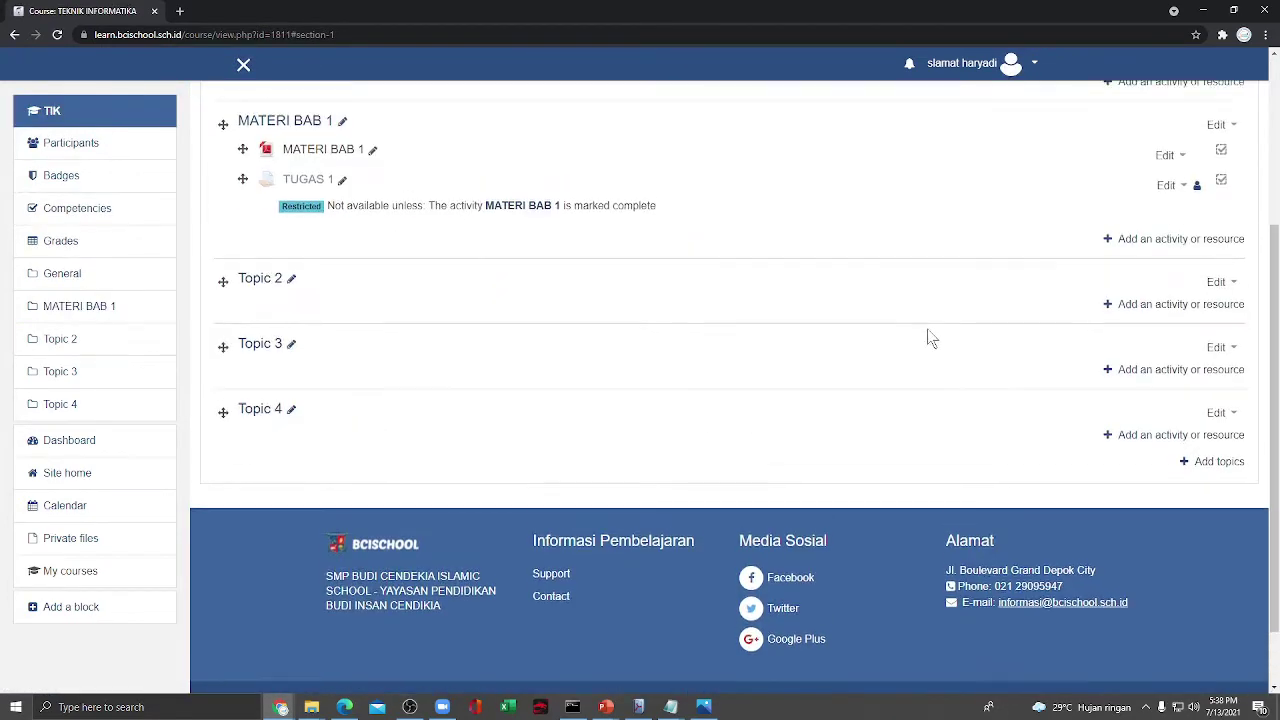
Add a Quiz activity to the MATERI BAB 1 section
click(1189, 352)
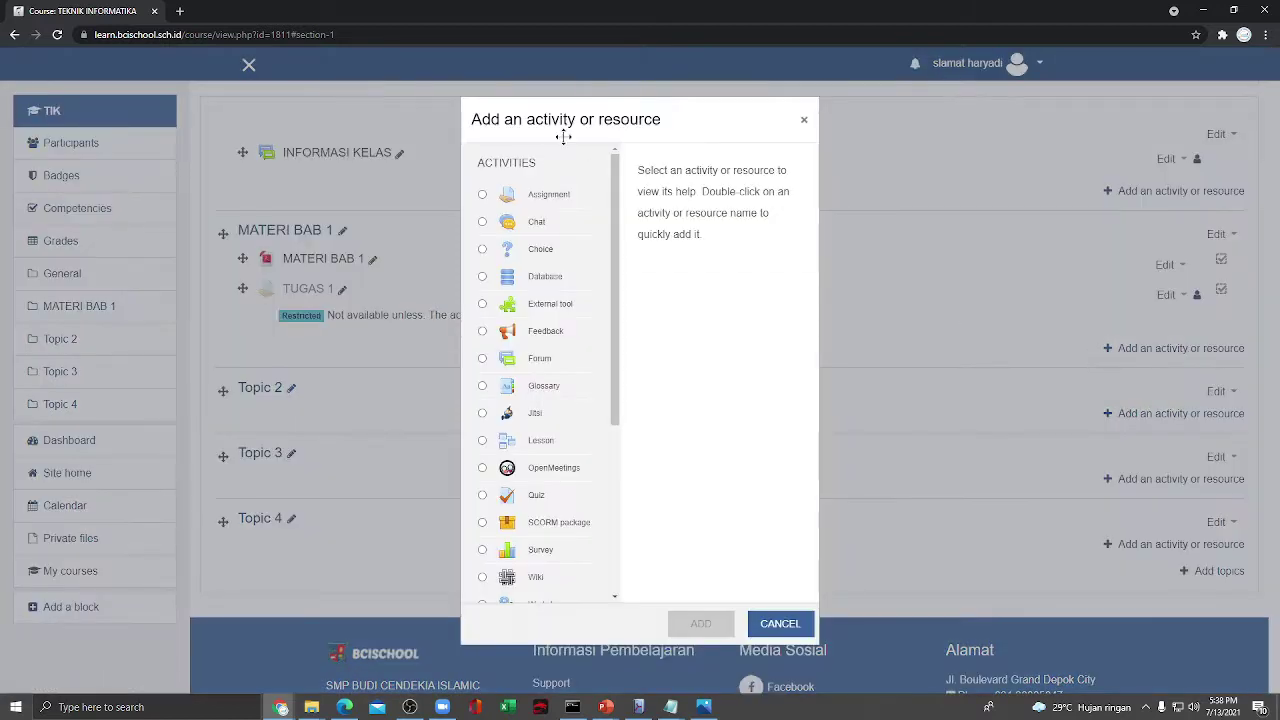
scroll(519, 283, down, 3)
scroll(519, 283, up, 5)
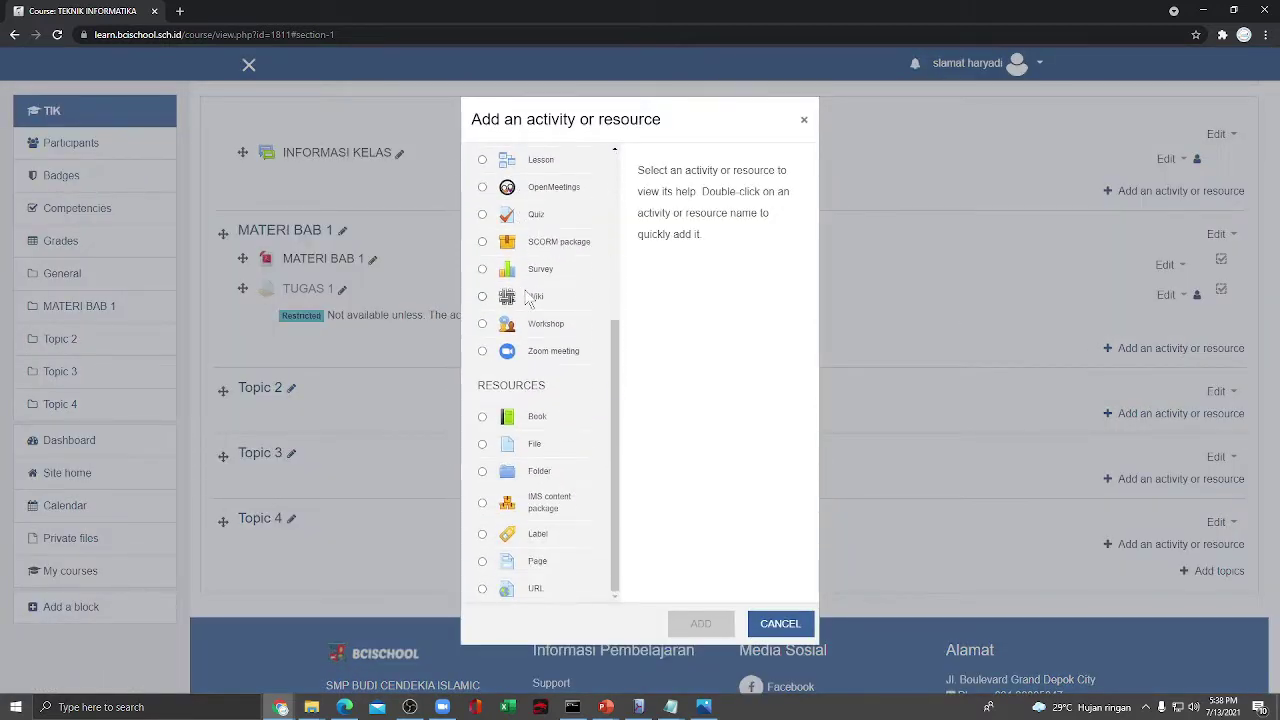
scroll(504, 358, down, 3)
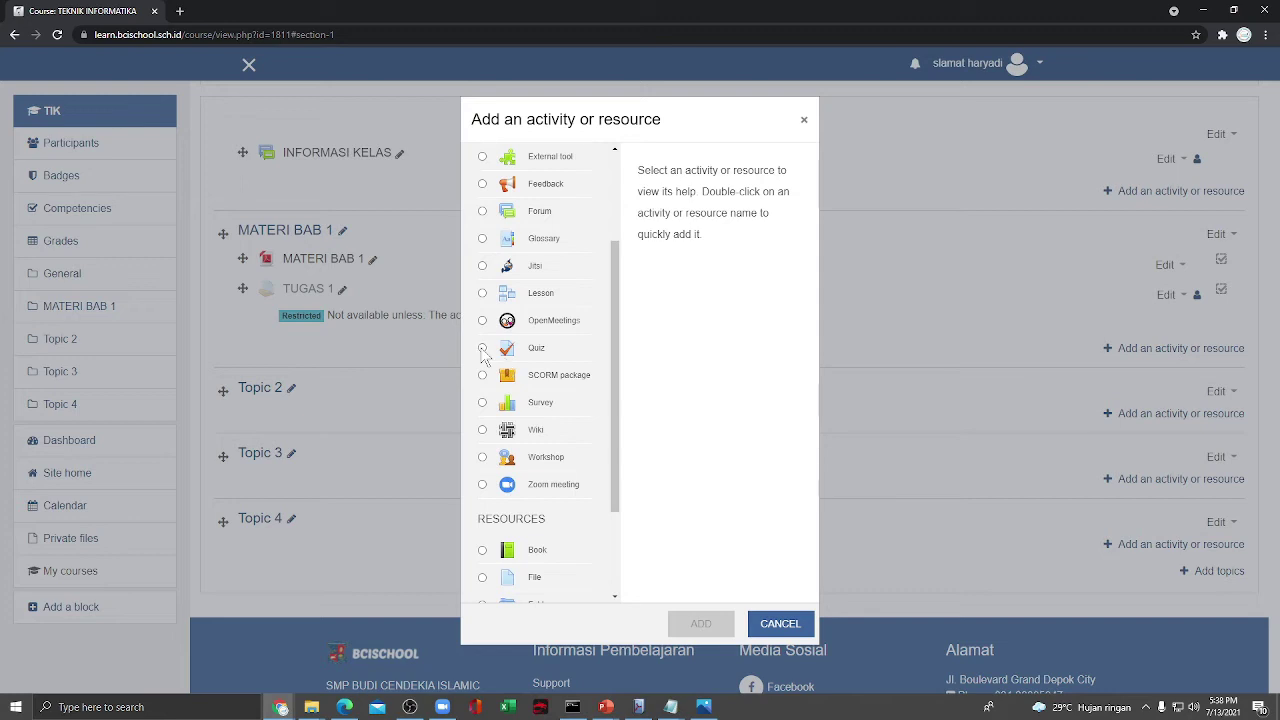
click(484, 348)
click(707, 622)
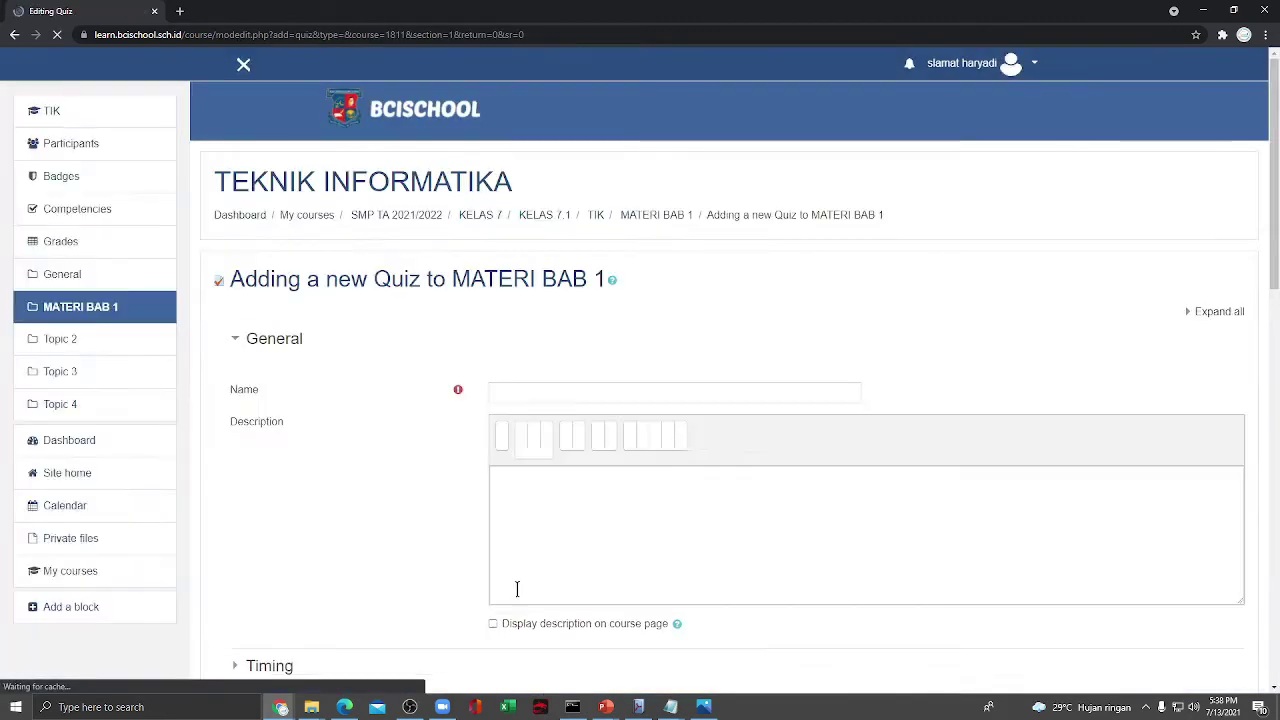
Name the quiz UJIAN MATERI BAB 1 and enter DESKRIPSI UJIAN as its description
click(523, 397)
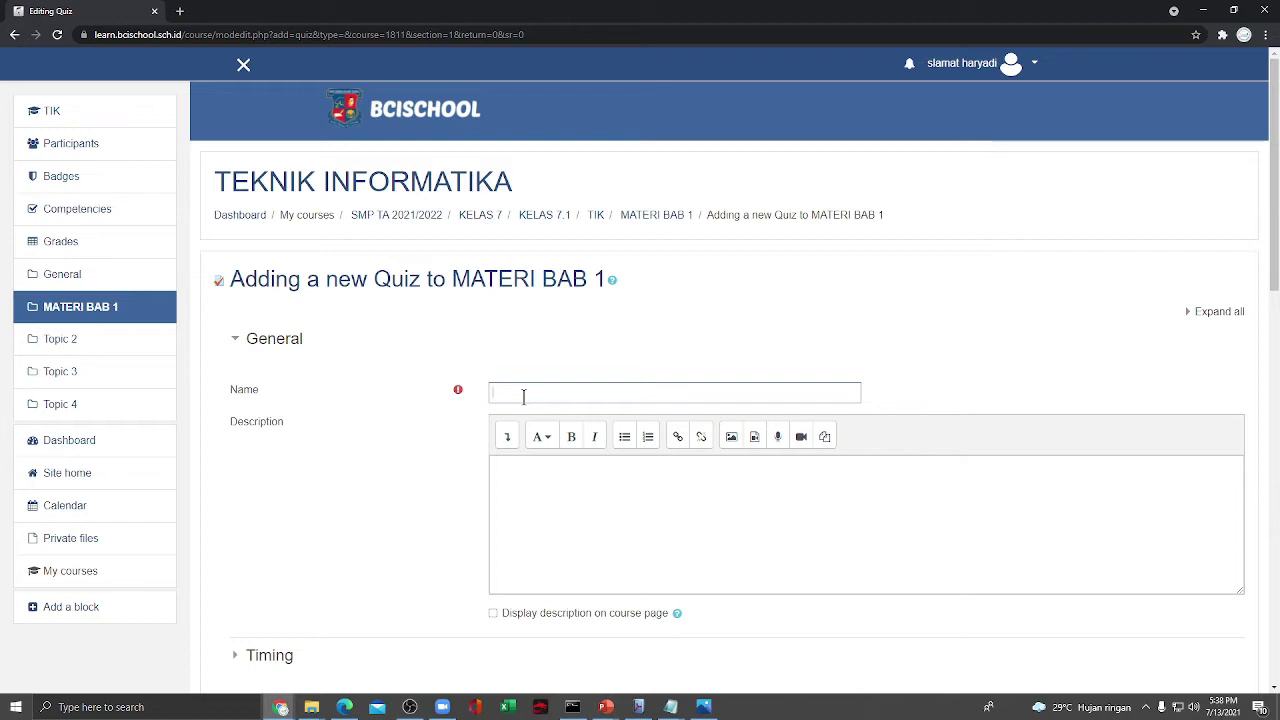
text(UJIAN MATERI BAB 1)
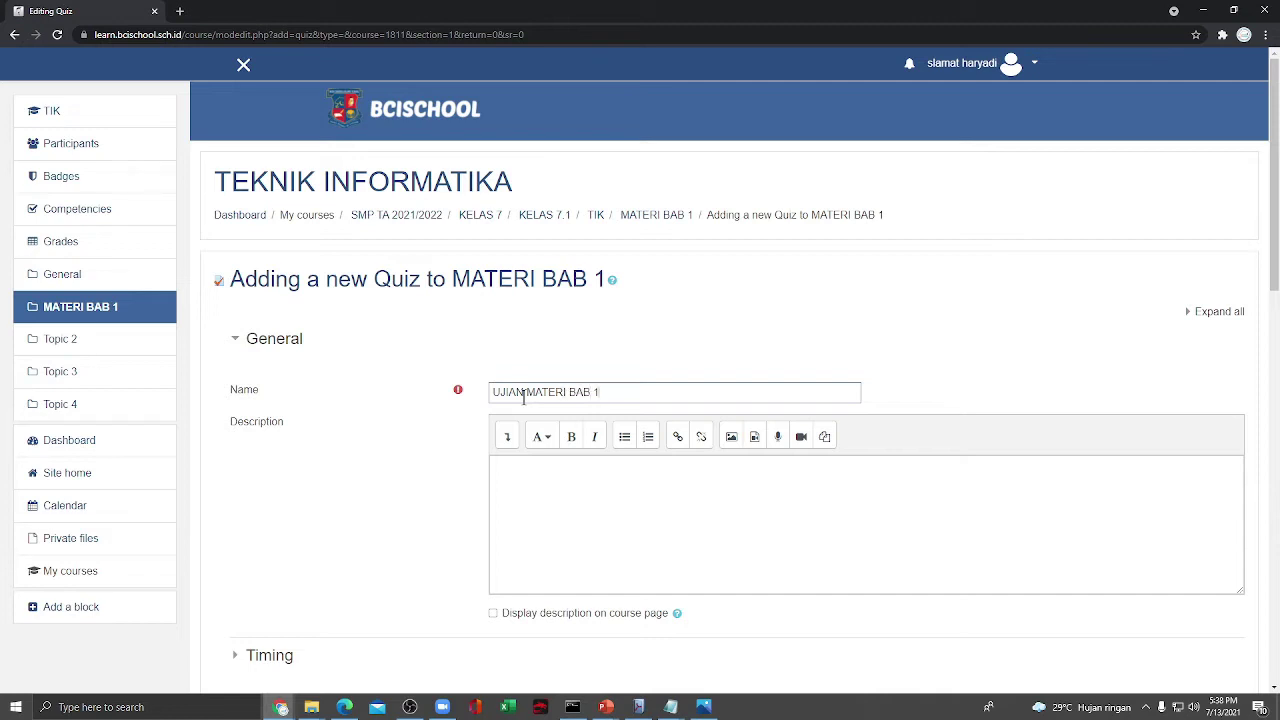
key(Tab)
text(DES)
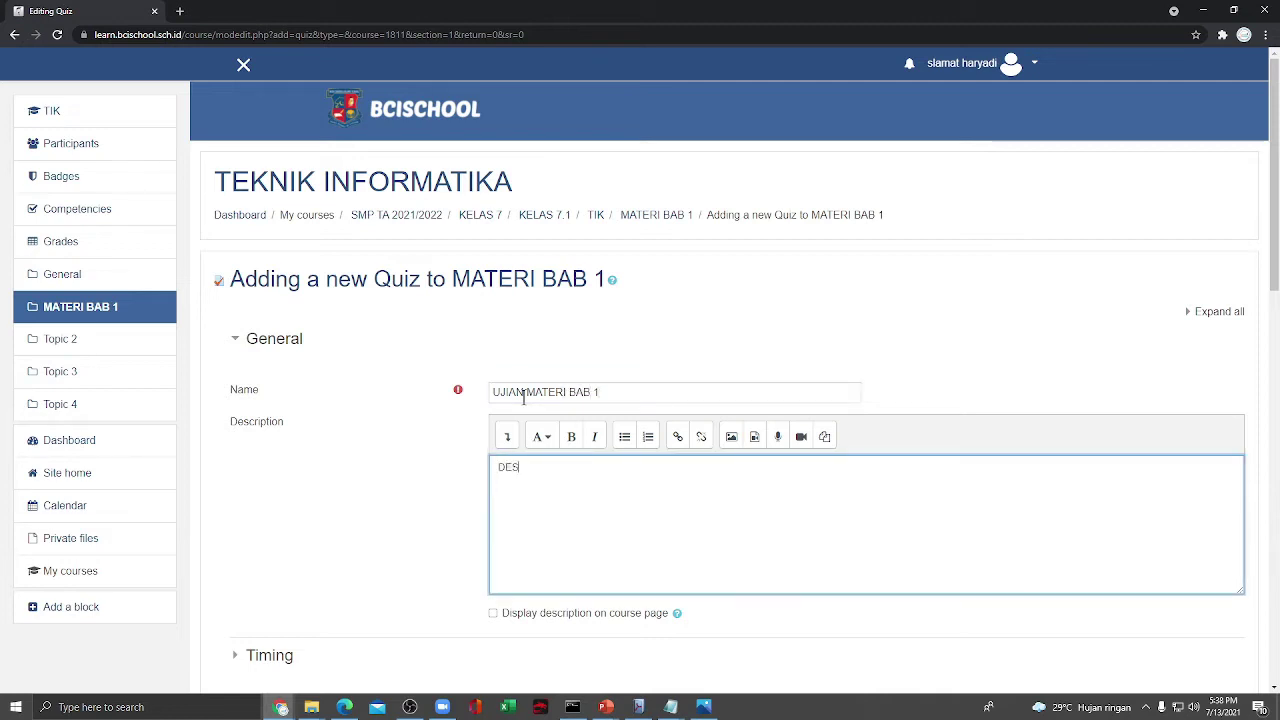
text(KRIPSI UJIAN)
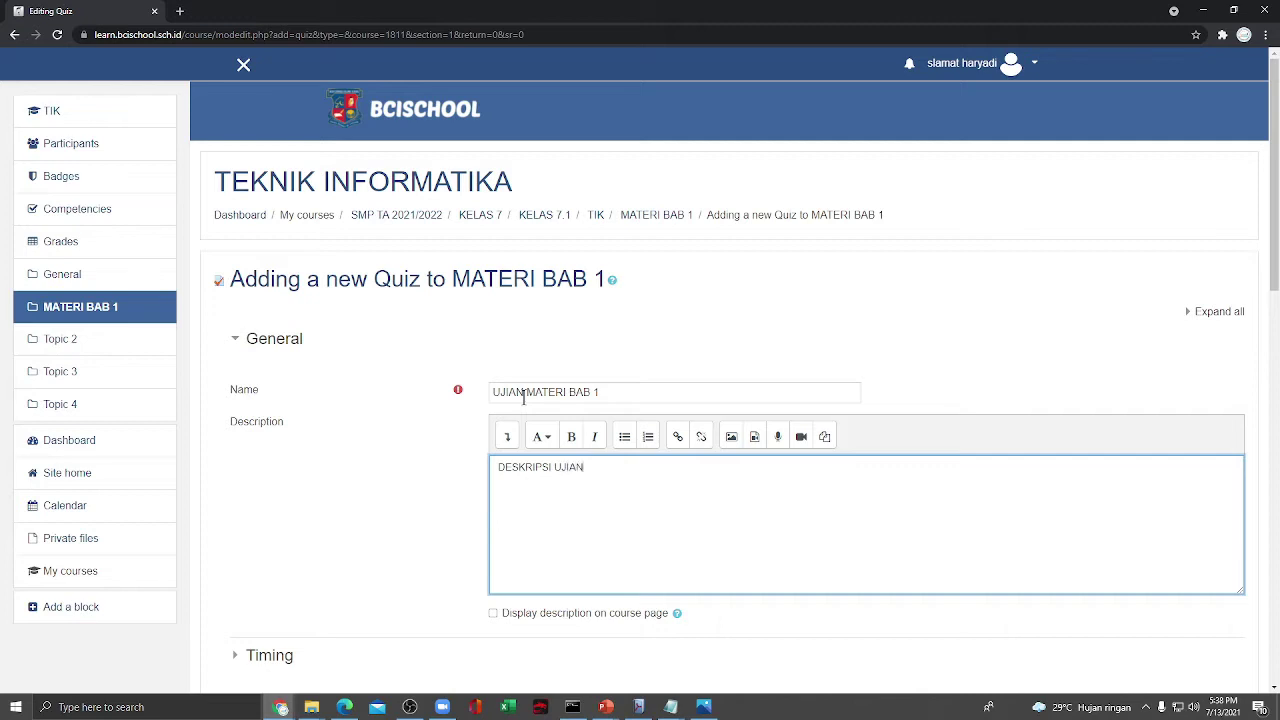
Complete the quiz description as DESKRIPSI UJIAN MATERI BAB 1 and enable the quiz's opening and closing dates
text( MATERI BAB 1)
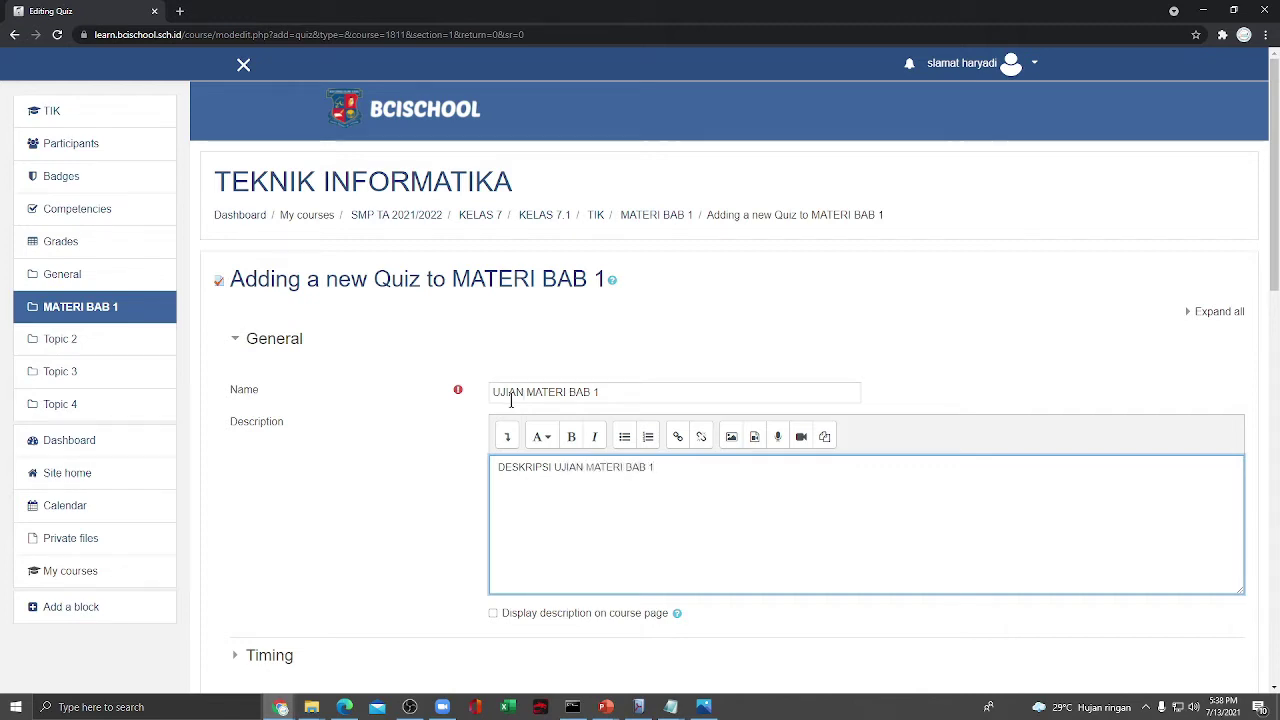
scroll(474, 464, down, 3)
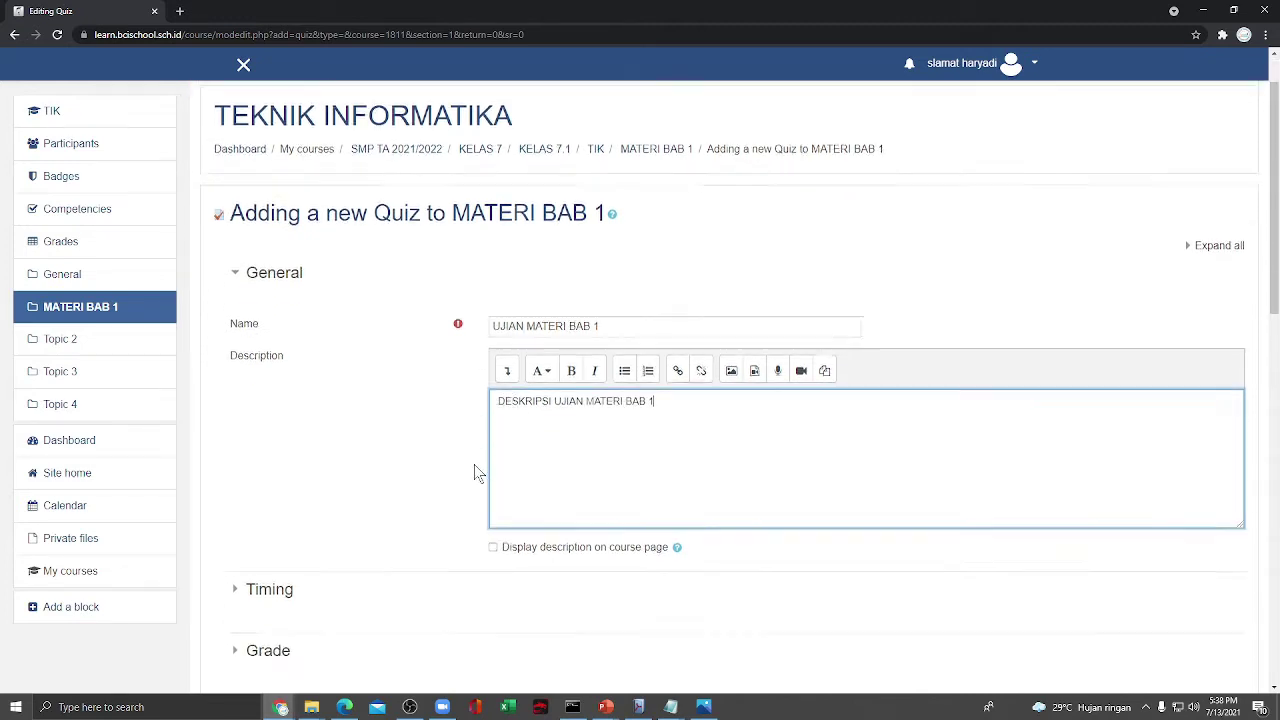
click(286, 396)
scroll(777, 442, down, 2)
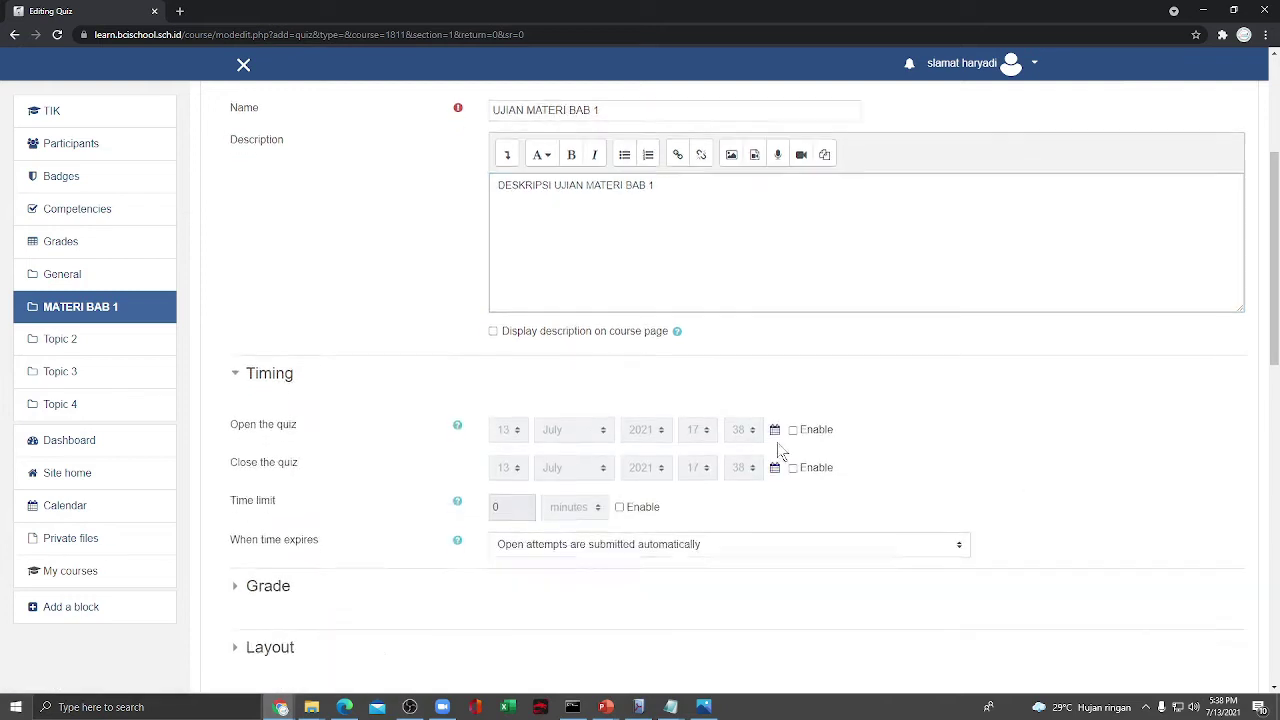
click(792, 312)
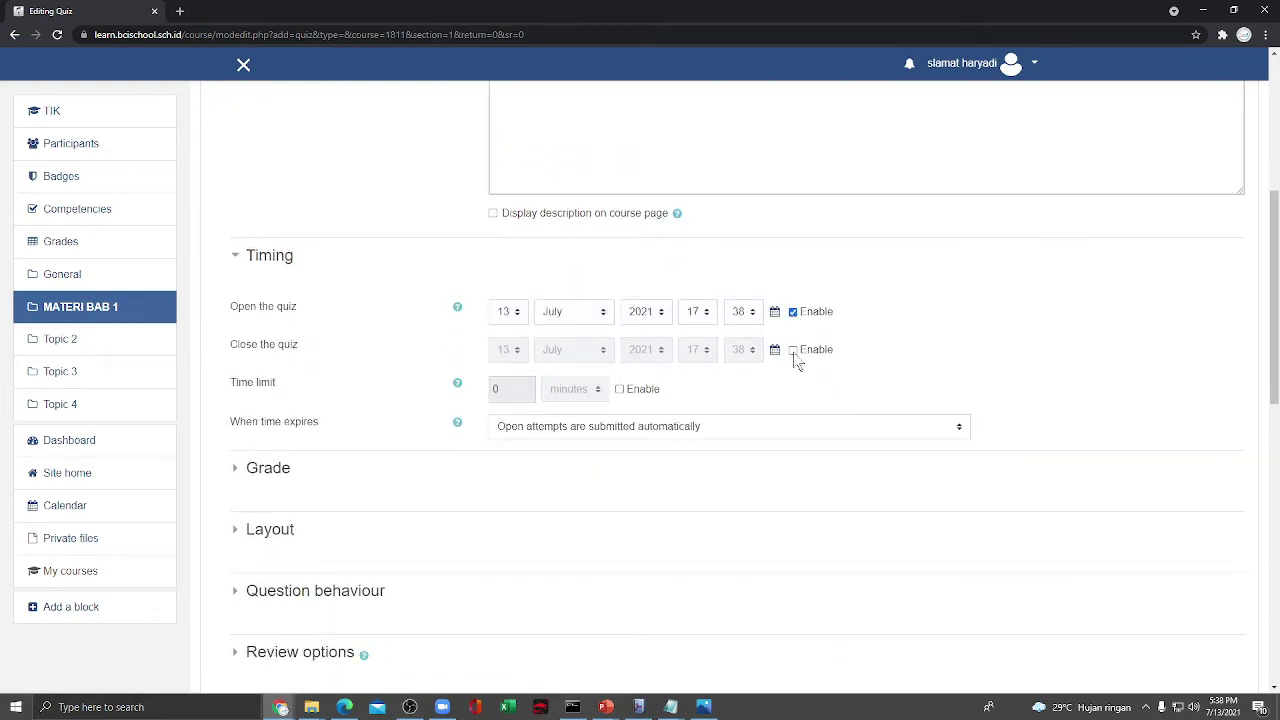
click(793, 351)
Enable the quiz's time limit and set it to 60 minutes
click(619, 390)
double_click(500, 389)
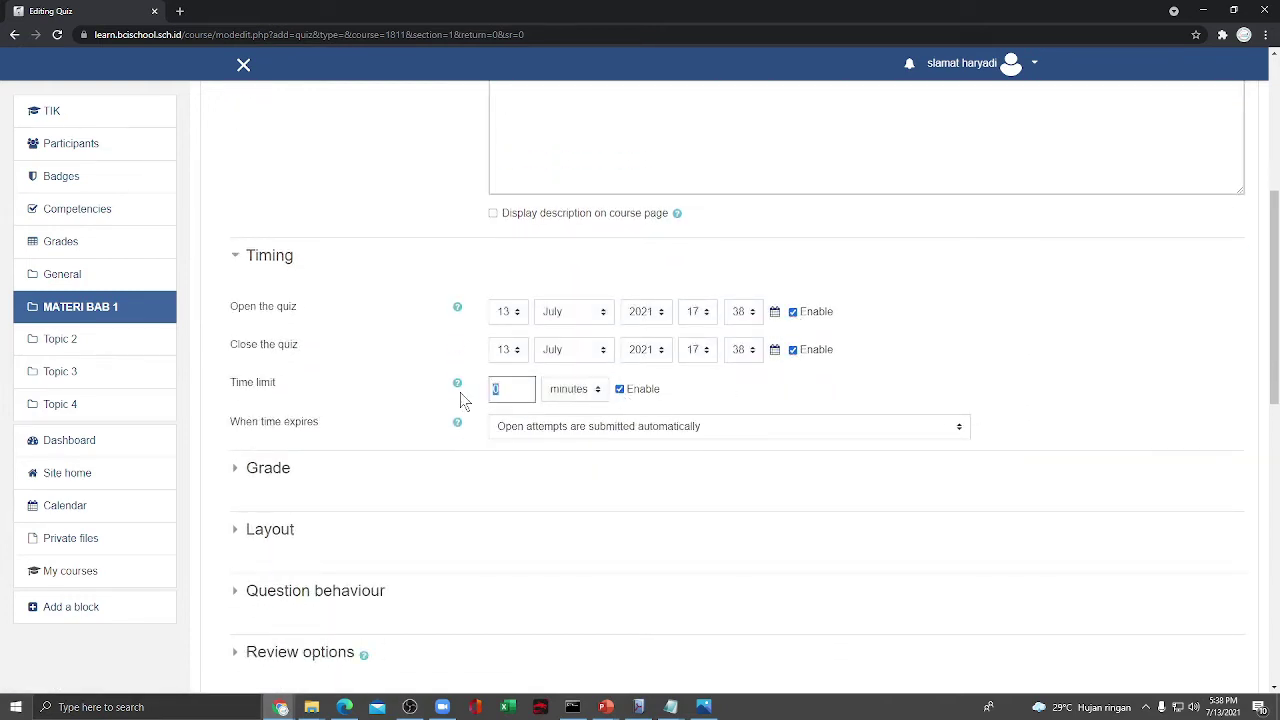
text(60)
Set the quiz's allowed attempts to 1, and return the setting to Unlimited
scroll(394, 423, down, 3)
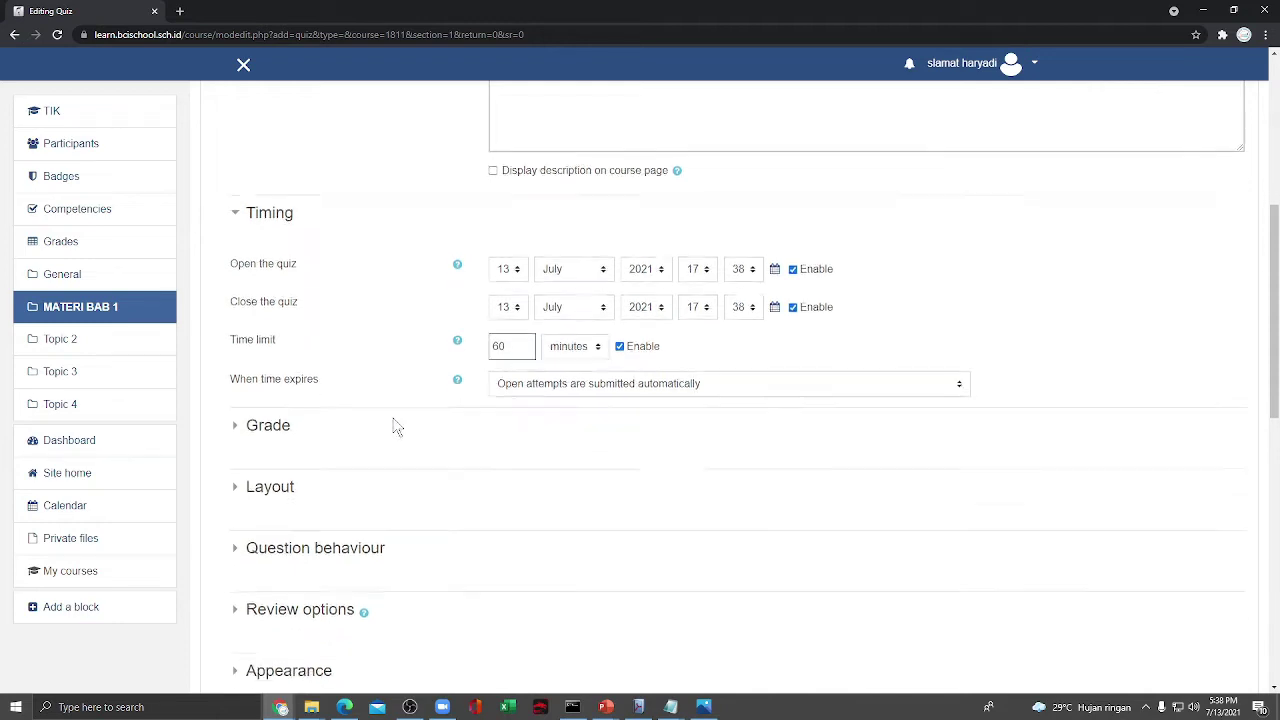
click(275, 336)
click(549, 462)
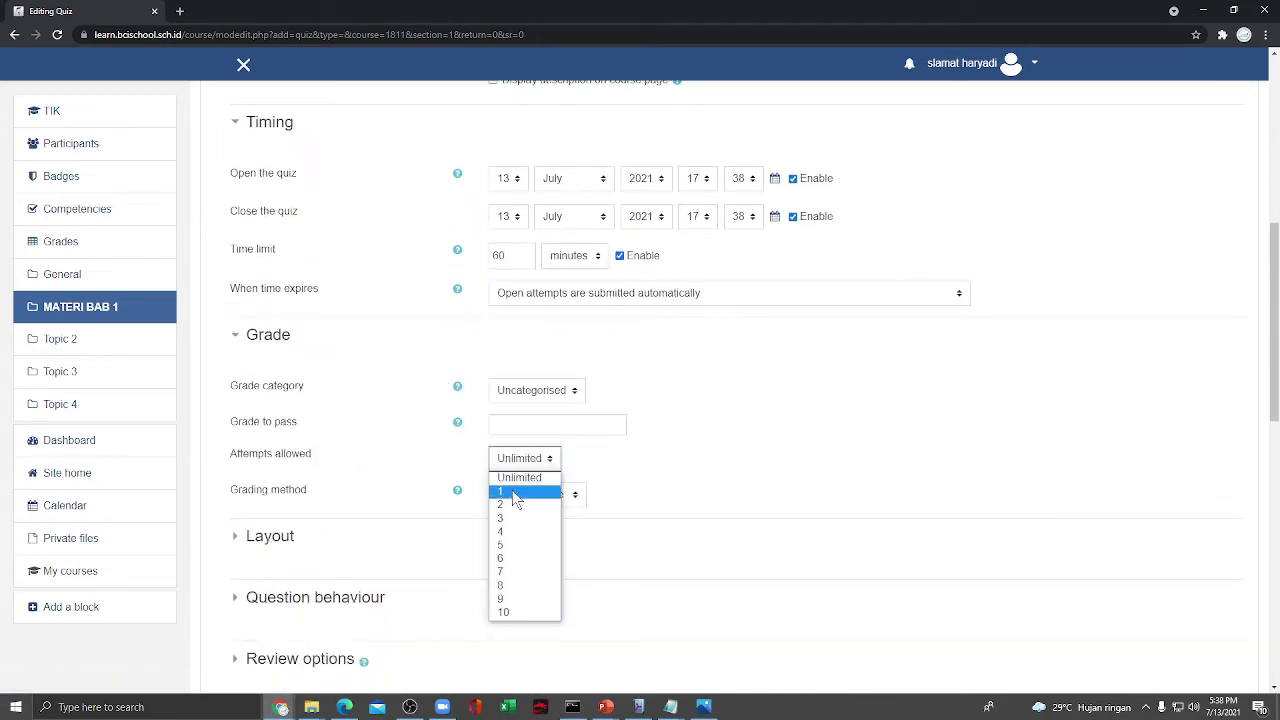
click(505, 494)
scroll(506, 491, down, 5)
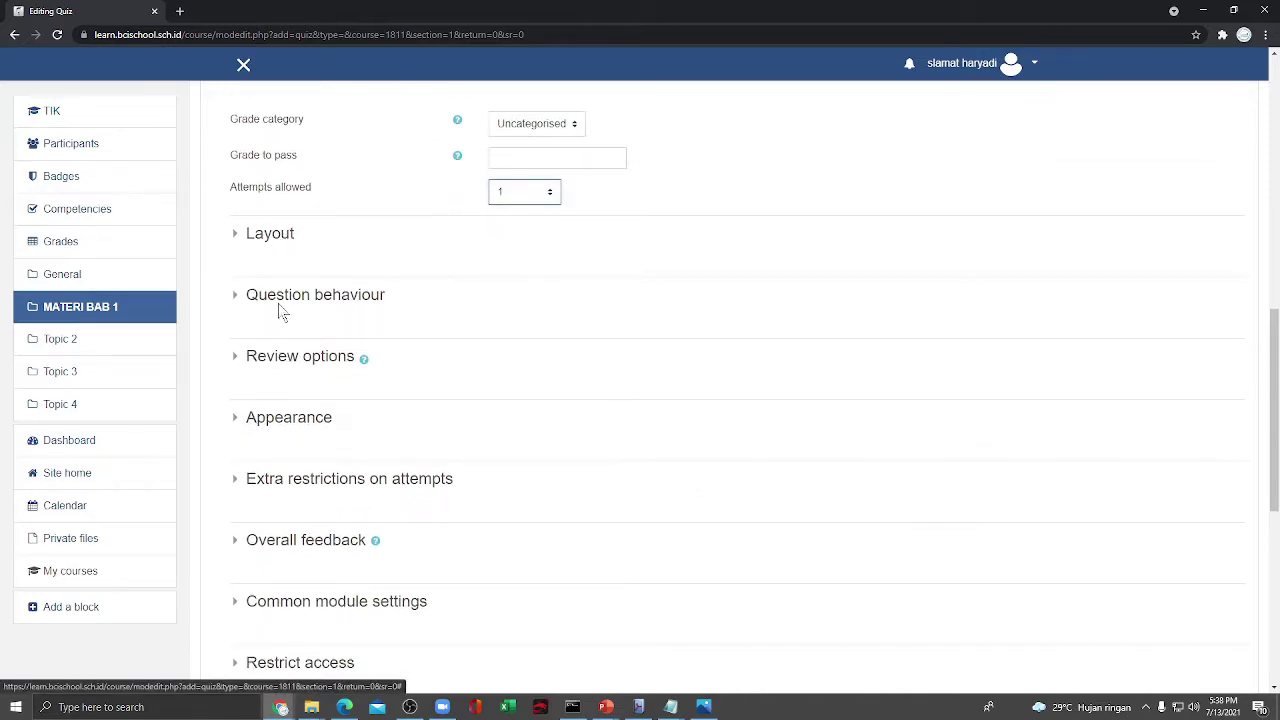
click(545, 190)
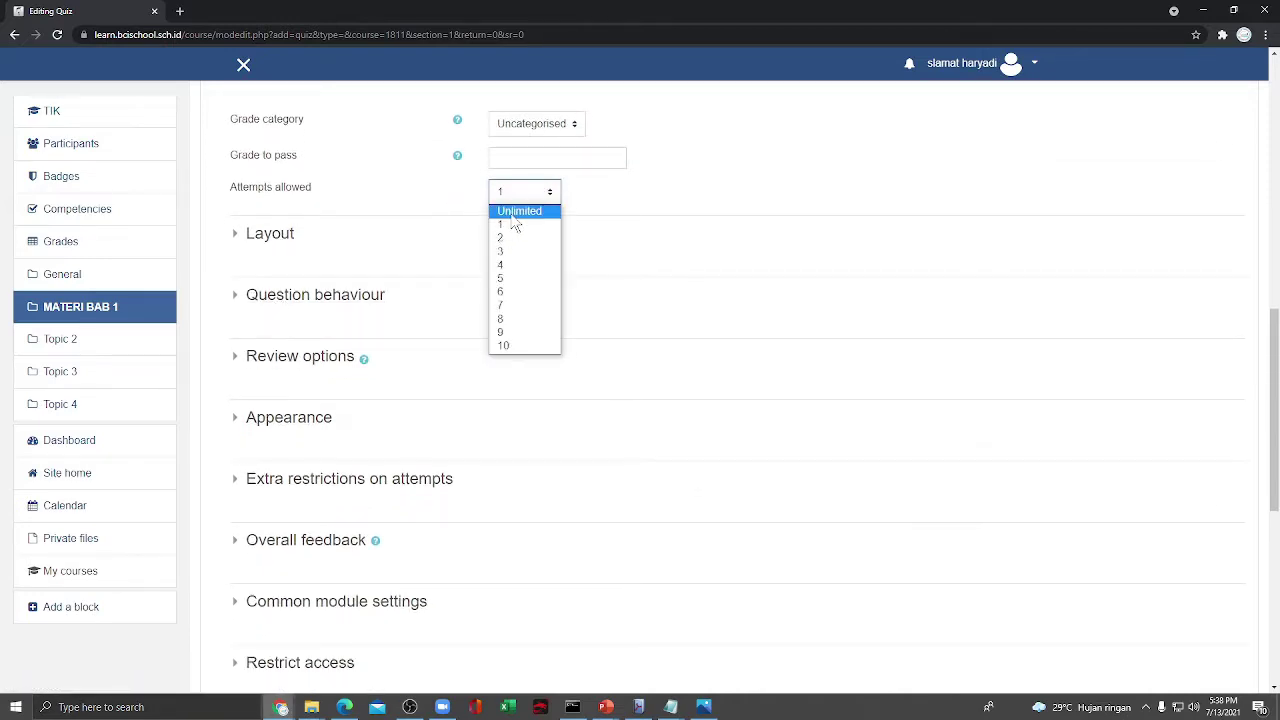
click(512, 212)
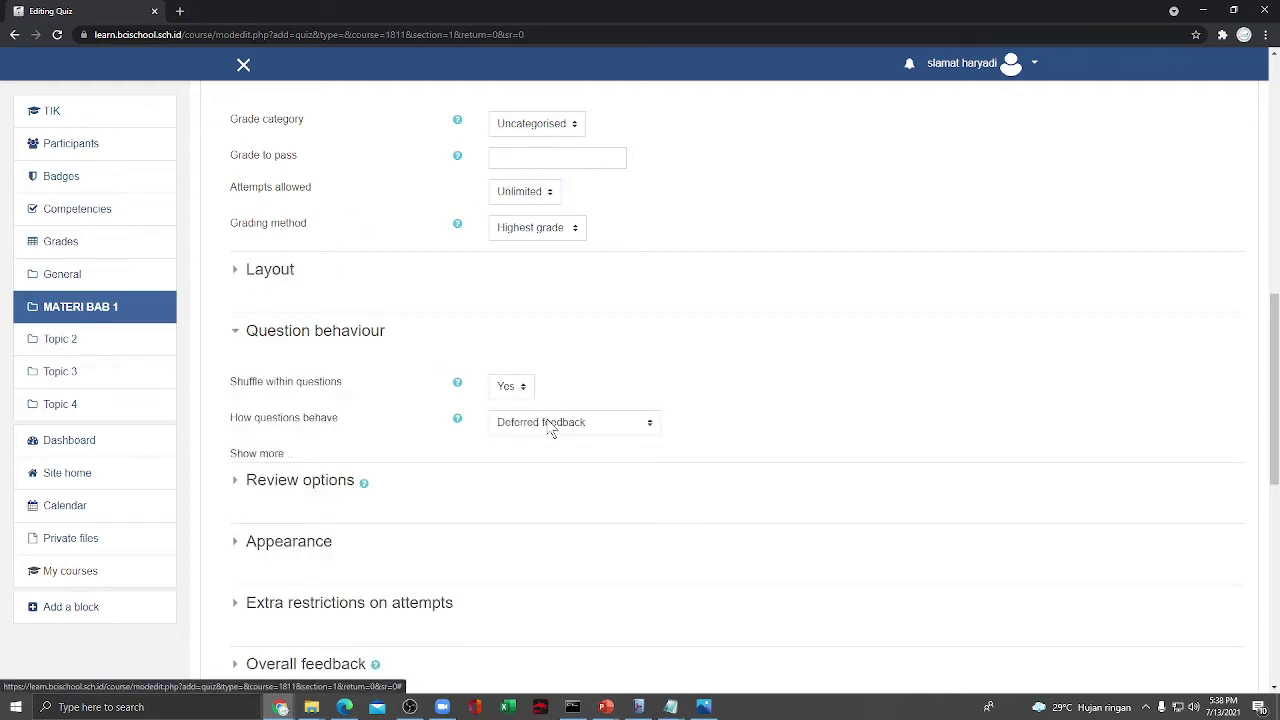
Clear the quiz's review options for immediately after the attempt, later while the quiz is still open, and after the quiz is closed
scroll(470, 398, down, 2)
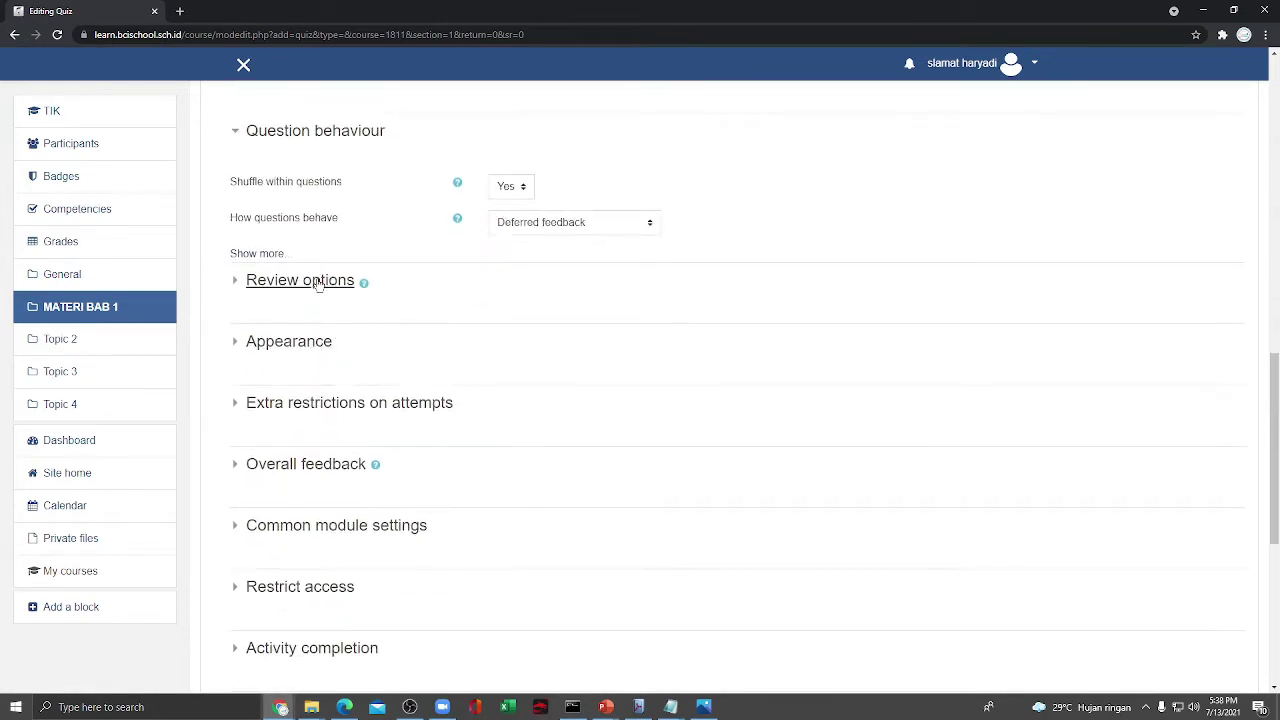
click(318, 284)
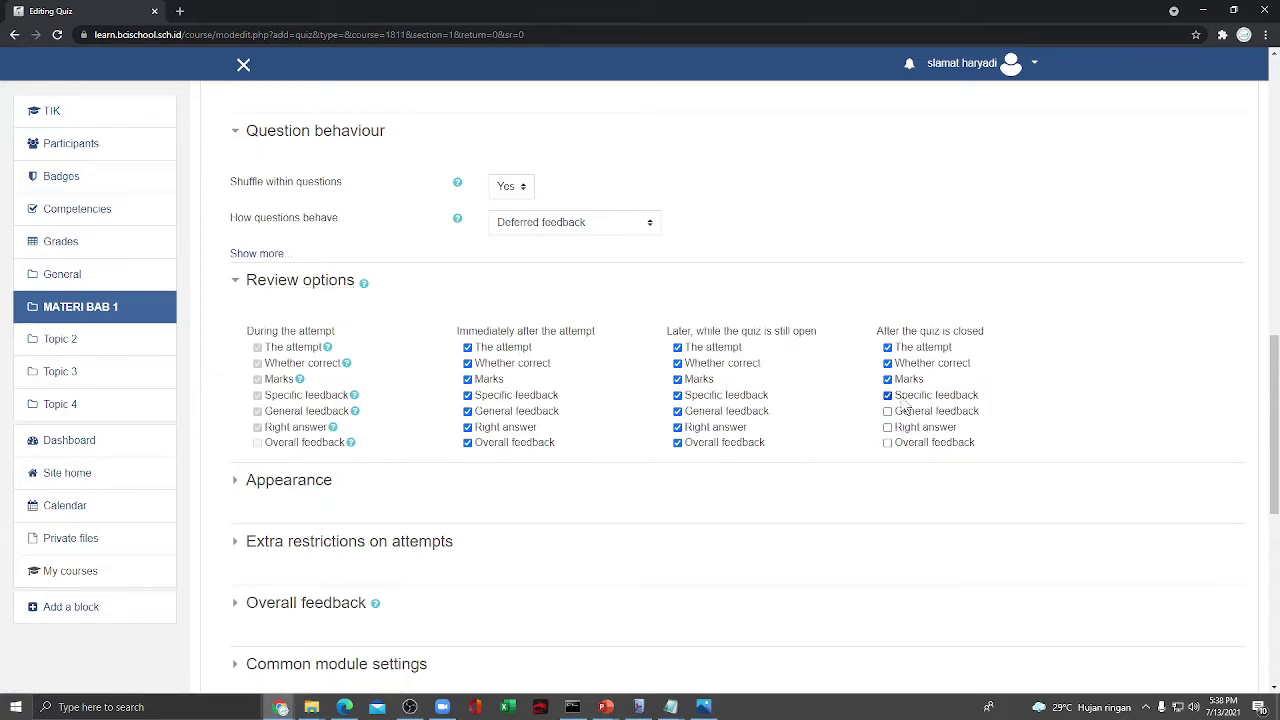
click(903, 350)
click(712, 364)
click(708, 349)
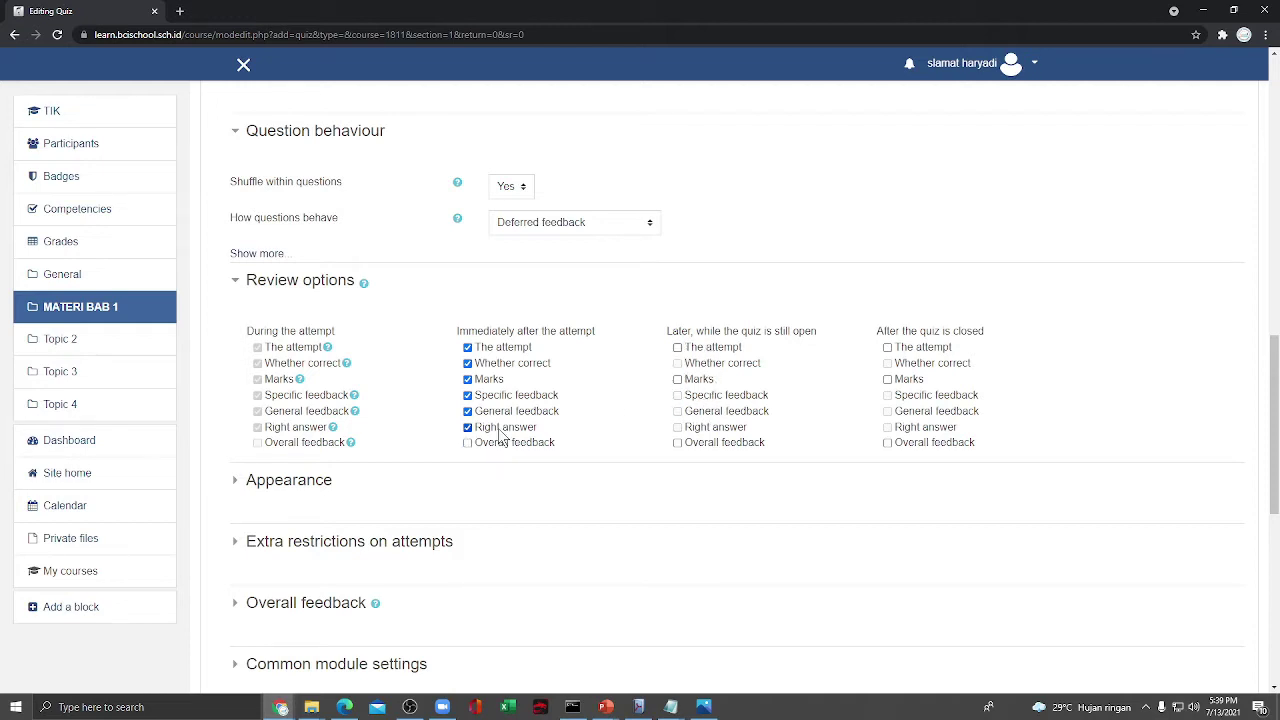
click(499, 353)
Restrict access to the quiz until the TUGAS 1 activity is marked complete
scroll(357, 457, down, 3)
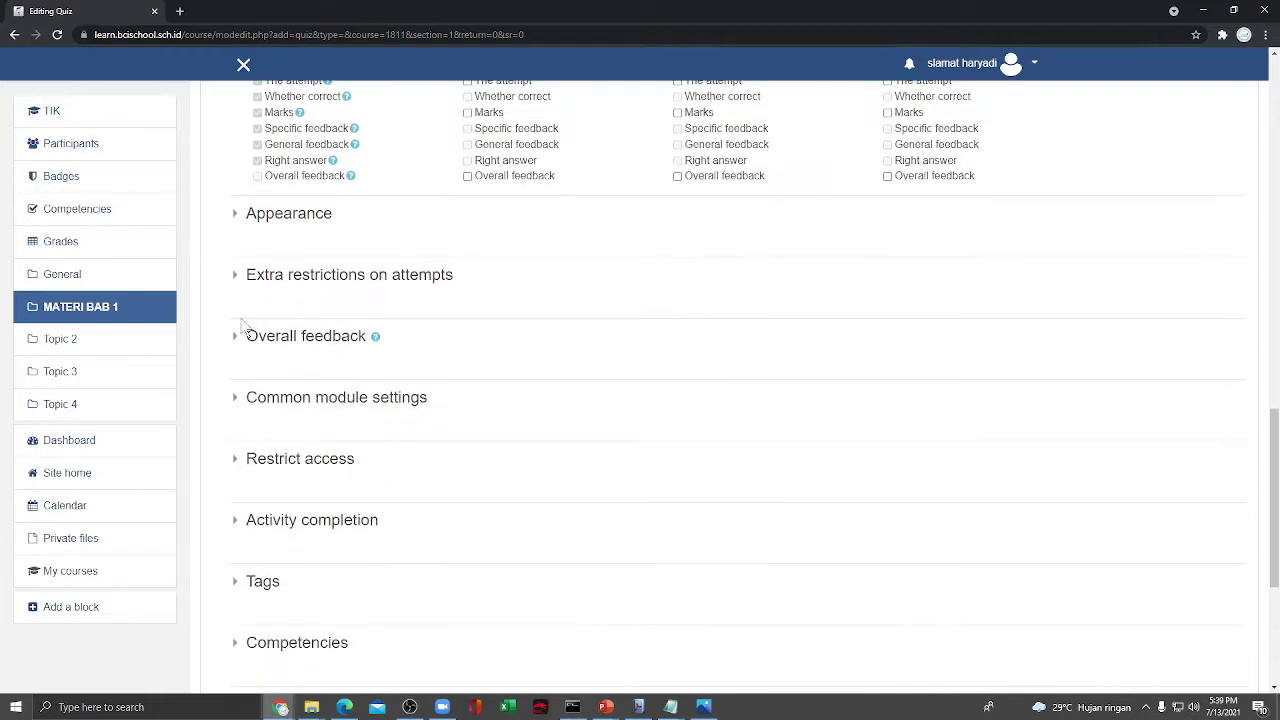
scroll(240, 375, down, 1)
click(240, 400)
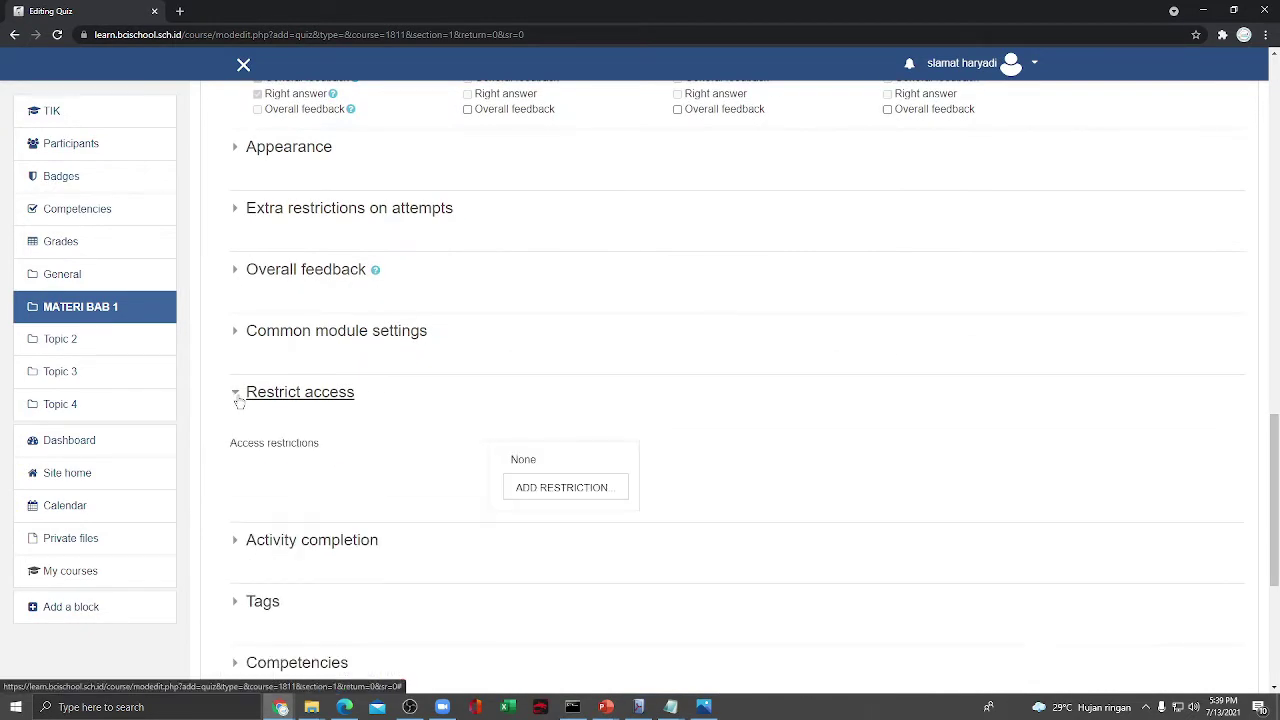
click(562, 486)
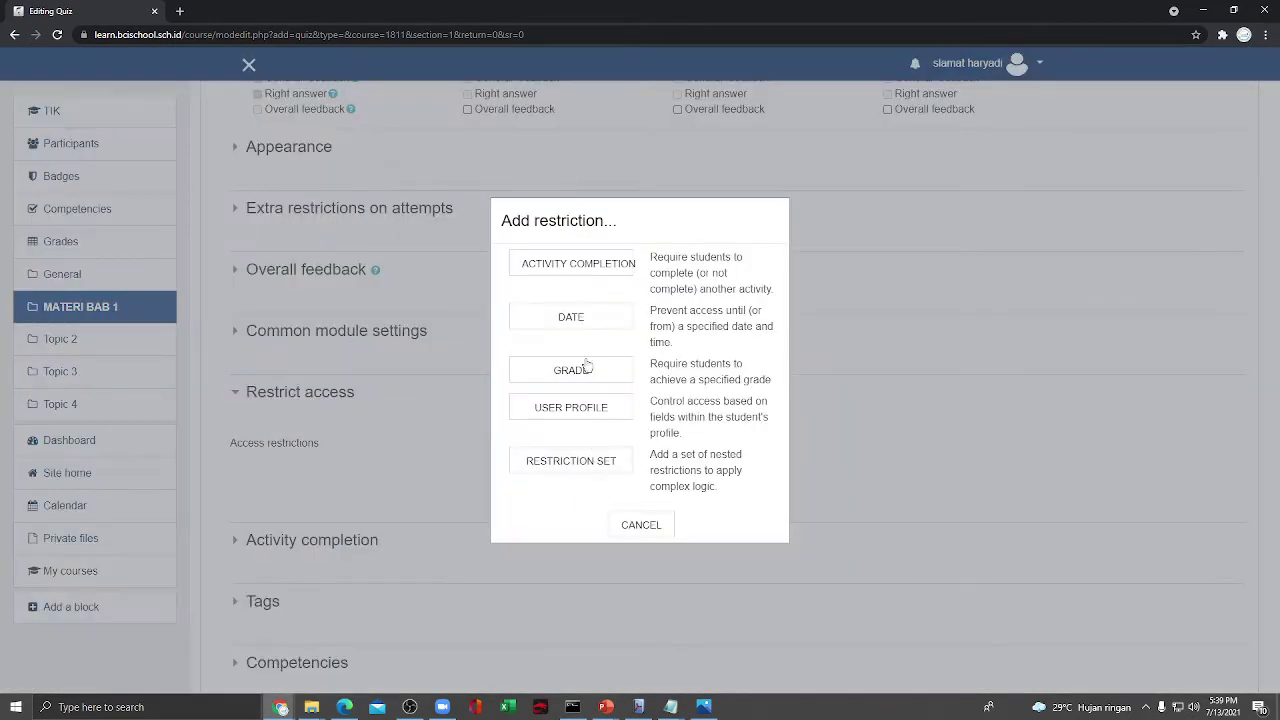
click(594, 266)
click(676, 513)
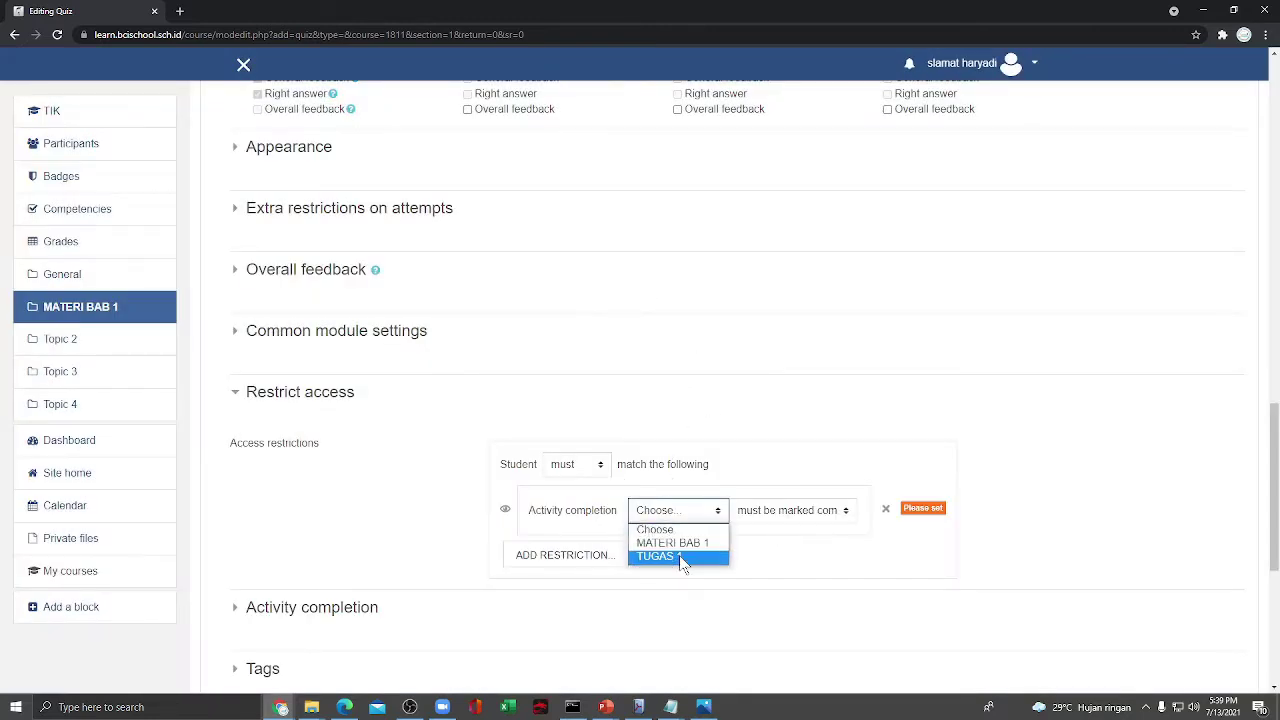
click(679, 555)
Set the quiz's completion tracking to "Show activity as complete when conditions are met" and save it, returning to the course
scroll(683, 565, down, 3)
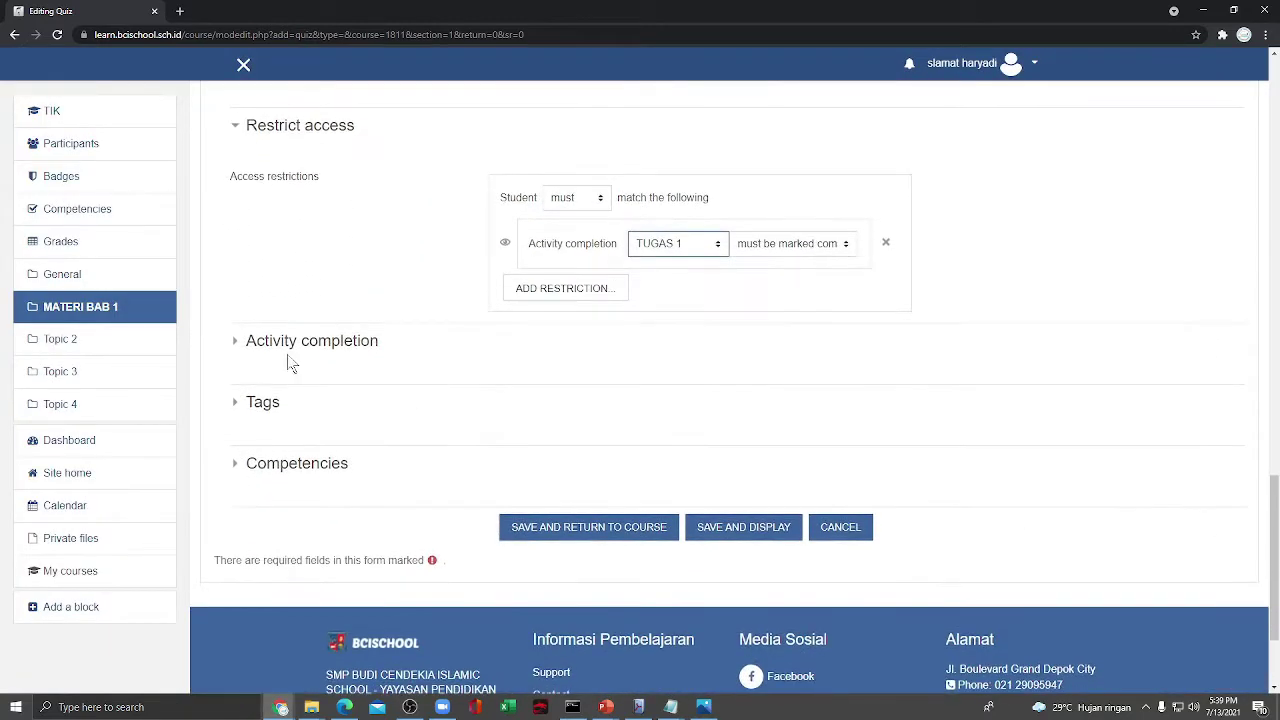
click(300, 341)
click(689, 399)
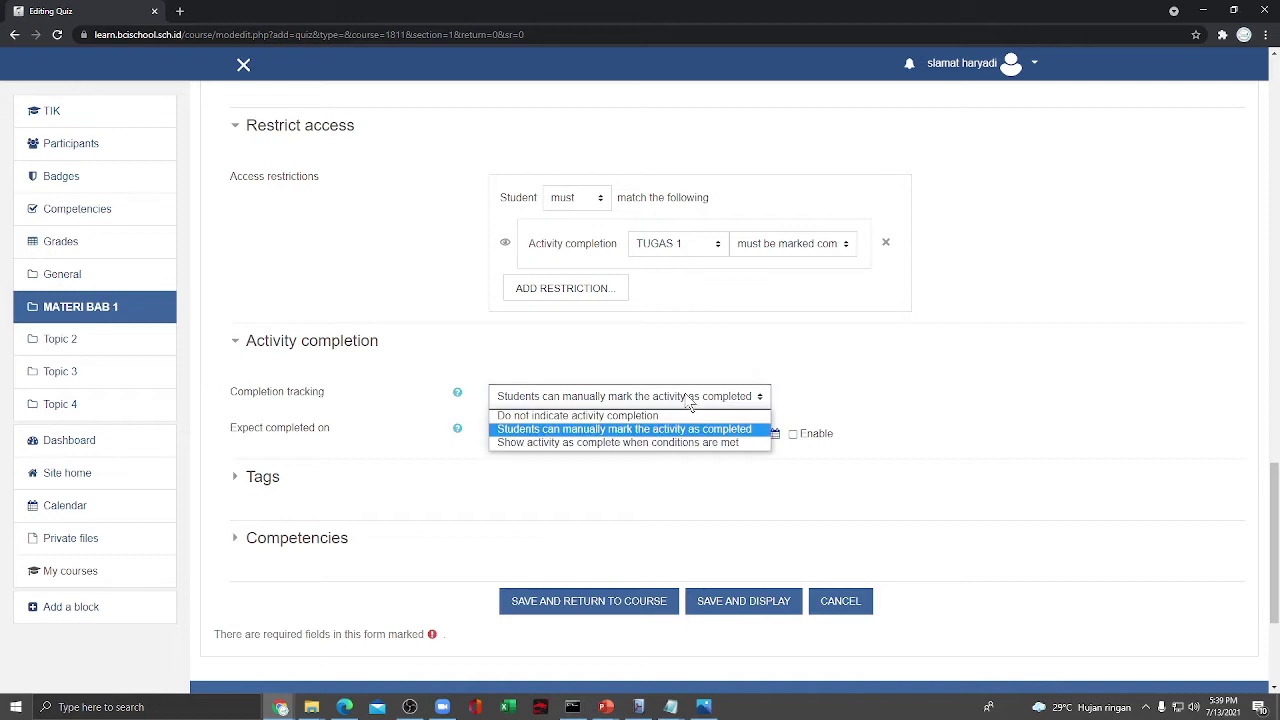
click(668, 443)
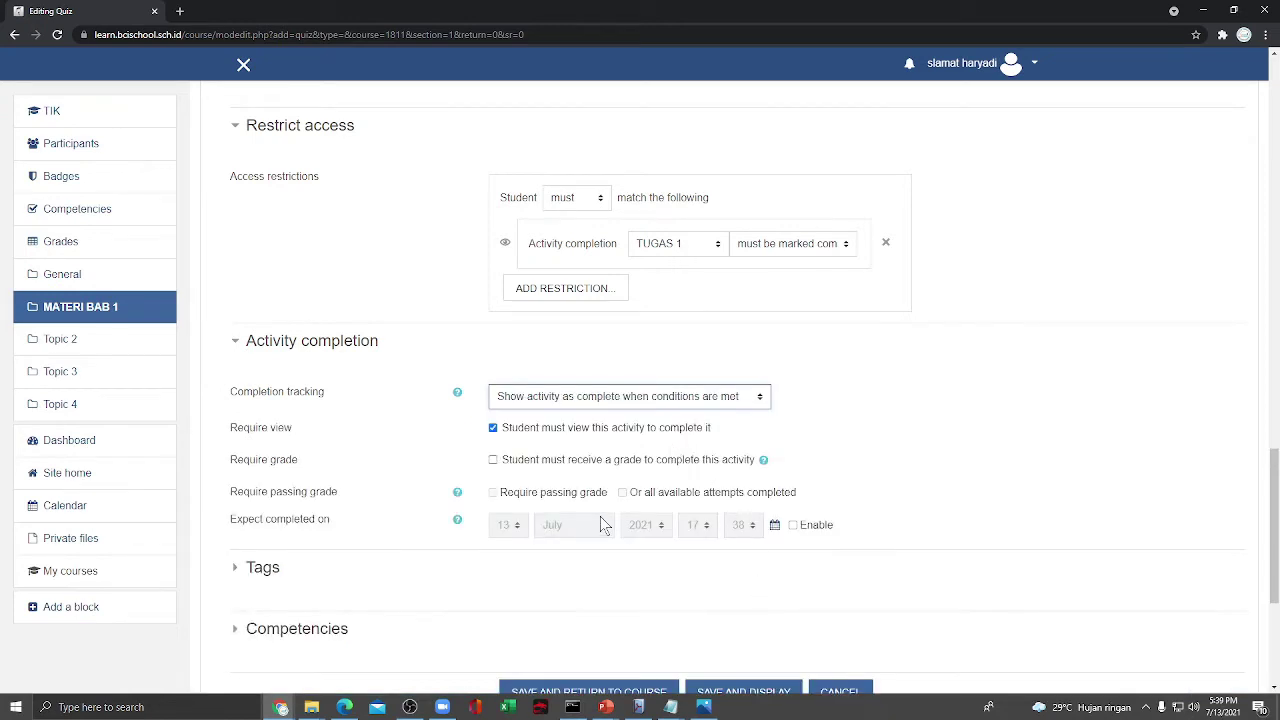
scroll(771, 687, down, 2)
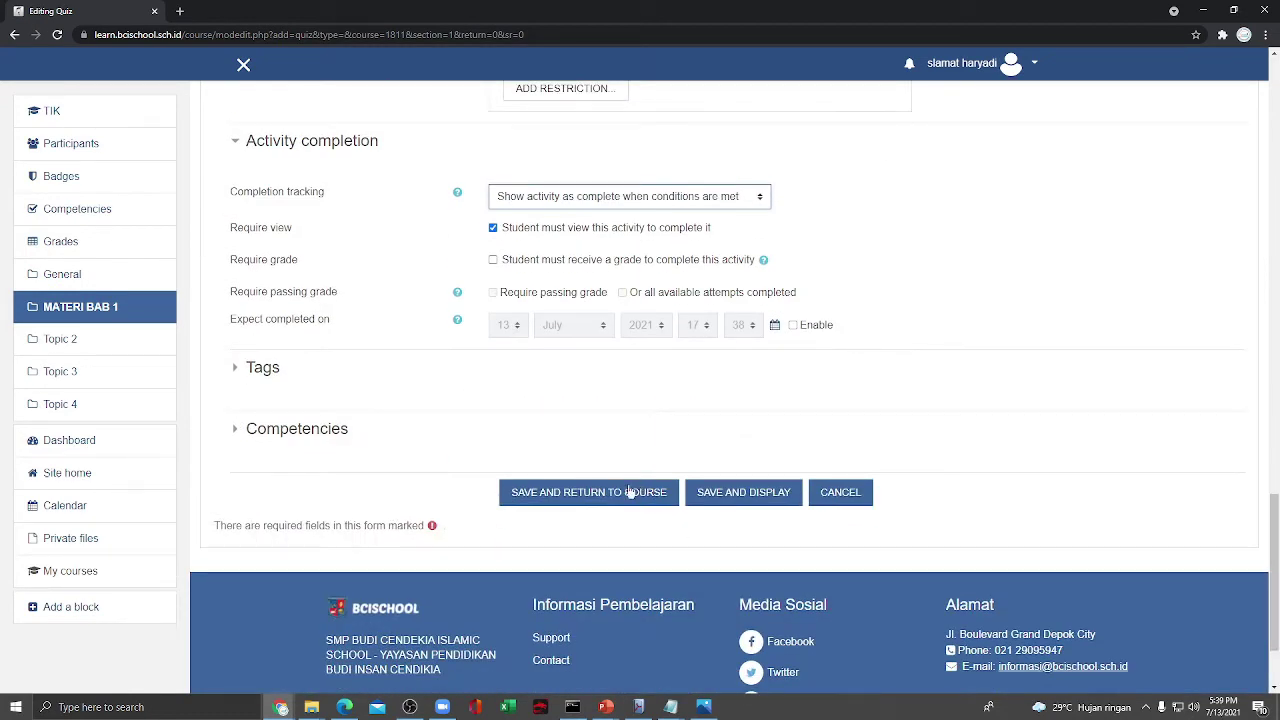
click(630, 492)
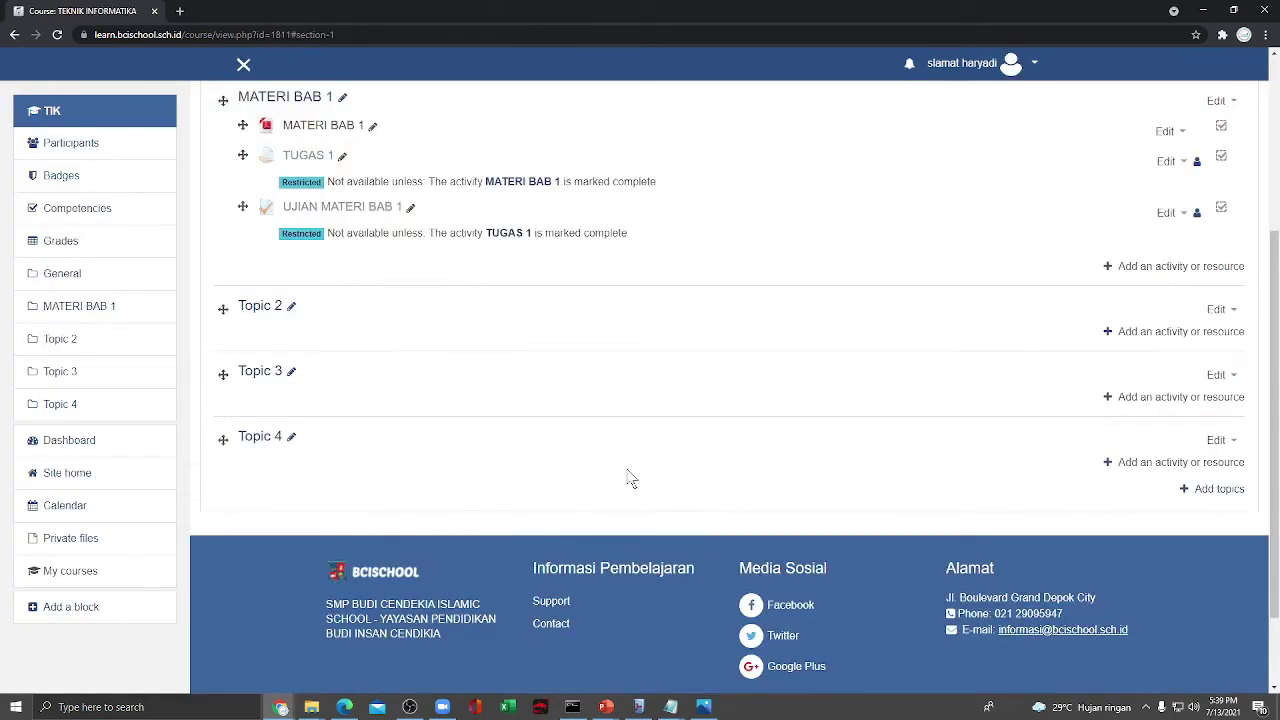
Rename the Topic 2 section as MATERI BAB 2
scroll(640, 460, up, 2)
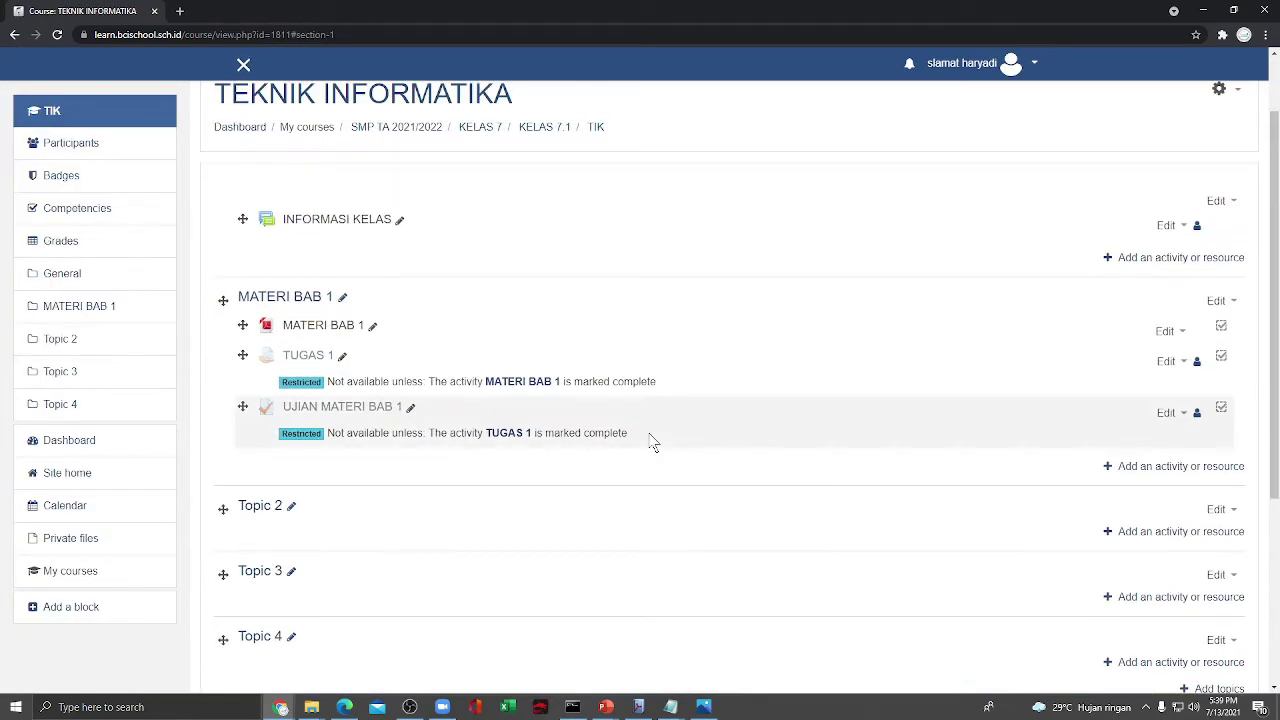
click(292, 507)
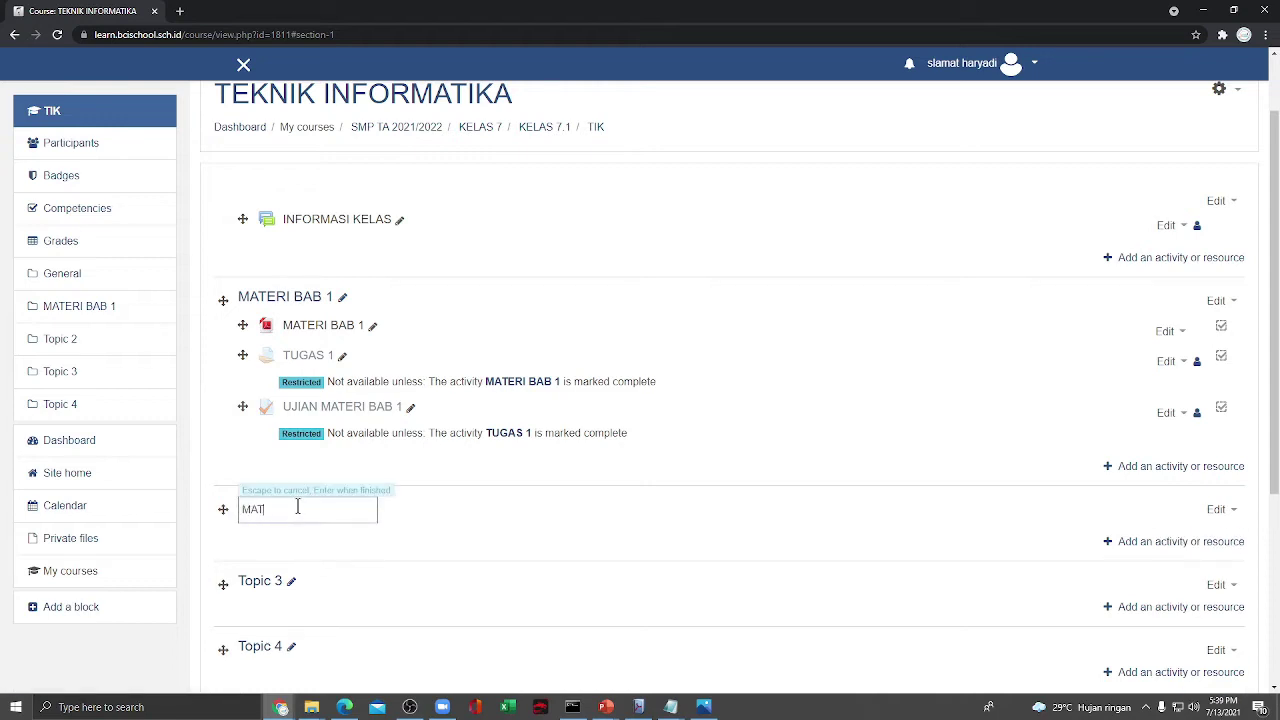
text(MATERI BAB 2)
key(Return)
Add a File resource to the MATERI BAB 2 section, named MATERI BAB 2 with the description DESKRIPSI BAB 2
click(1150, 531)
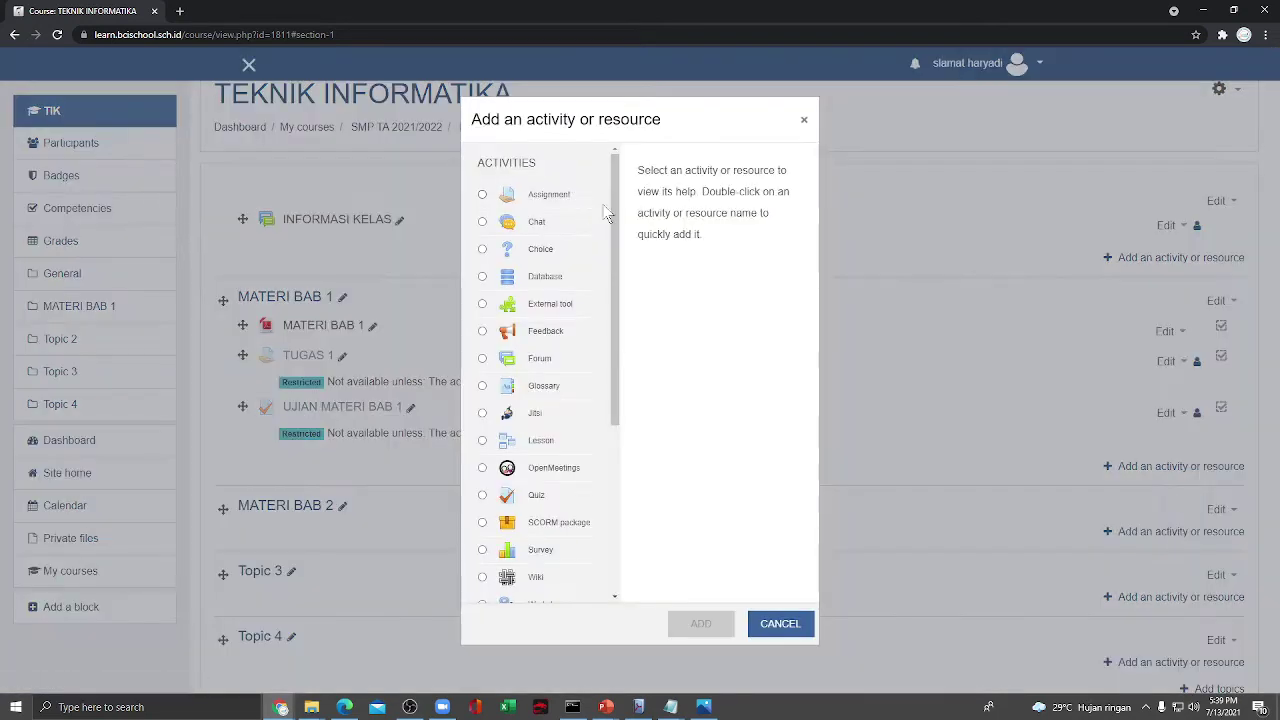
scroll(530, 440, down, 5)
double_click(528, 443)
click(603, 389)
text(MATERI BAB 2)
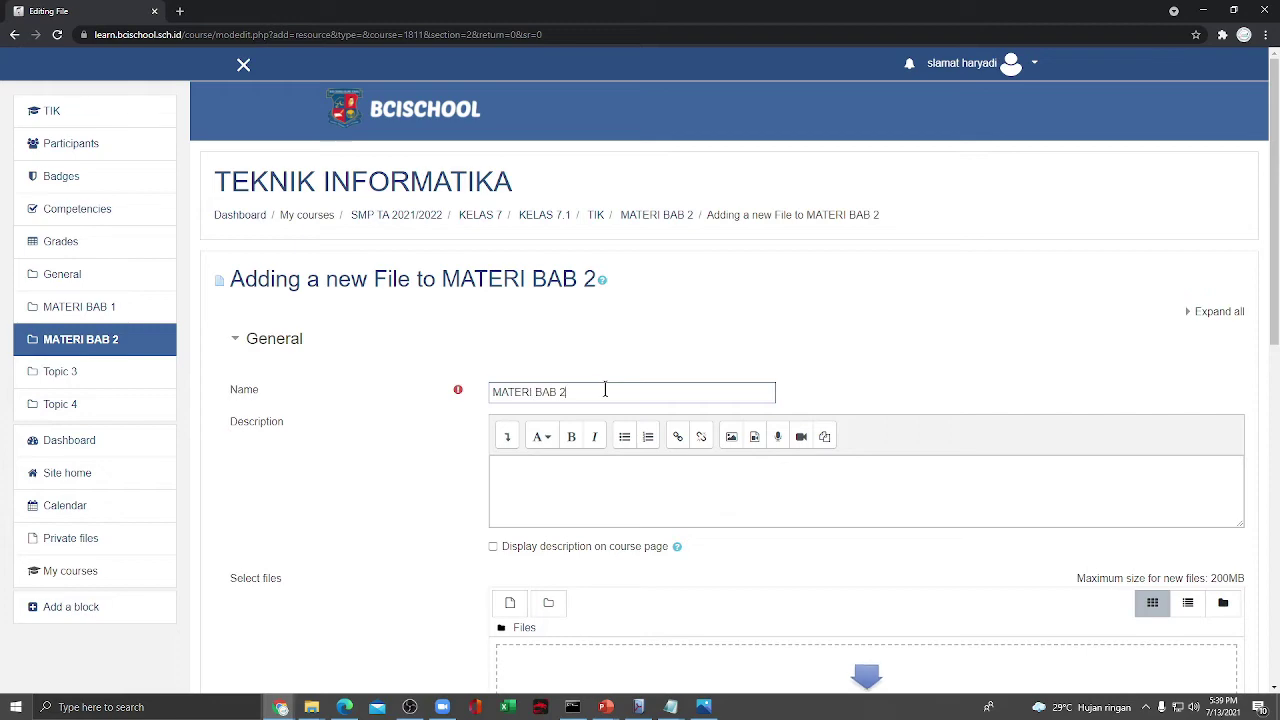
click(613, 498)
text(DESKRIPSI BAB 2)
Attach the PDF whose name starts with "Menguasai" to the MATERI BAB 2 file resource
scroll(613, 498, down, 2)
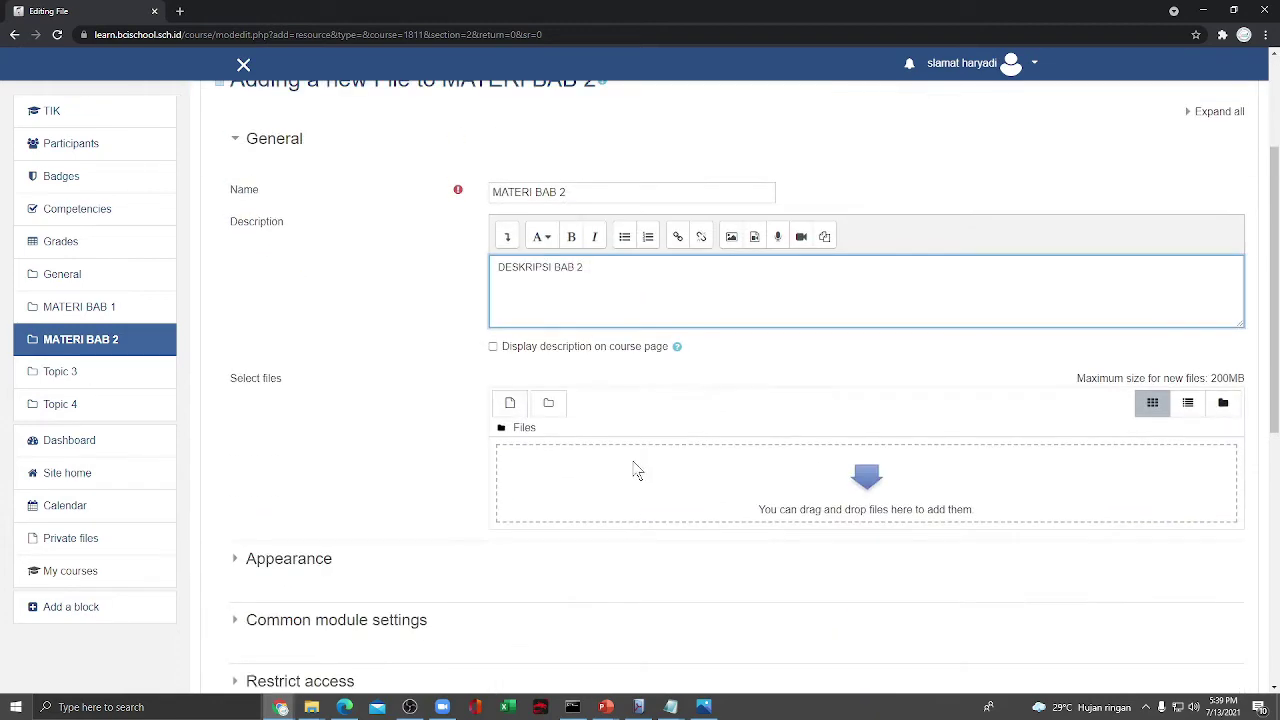
click(634, 466)
click(540, 338)
click(566, 489)
click(712, 522)
Restrict access to the file resource until the UJIAN MATERI BAB 1 activity is marked complete
scroll(306, 300, down, 5)
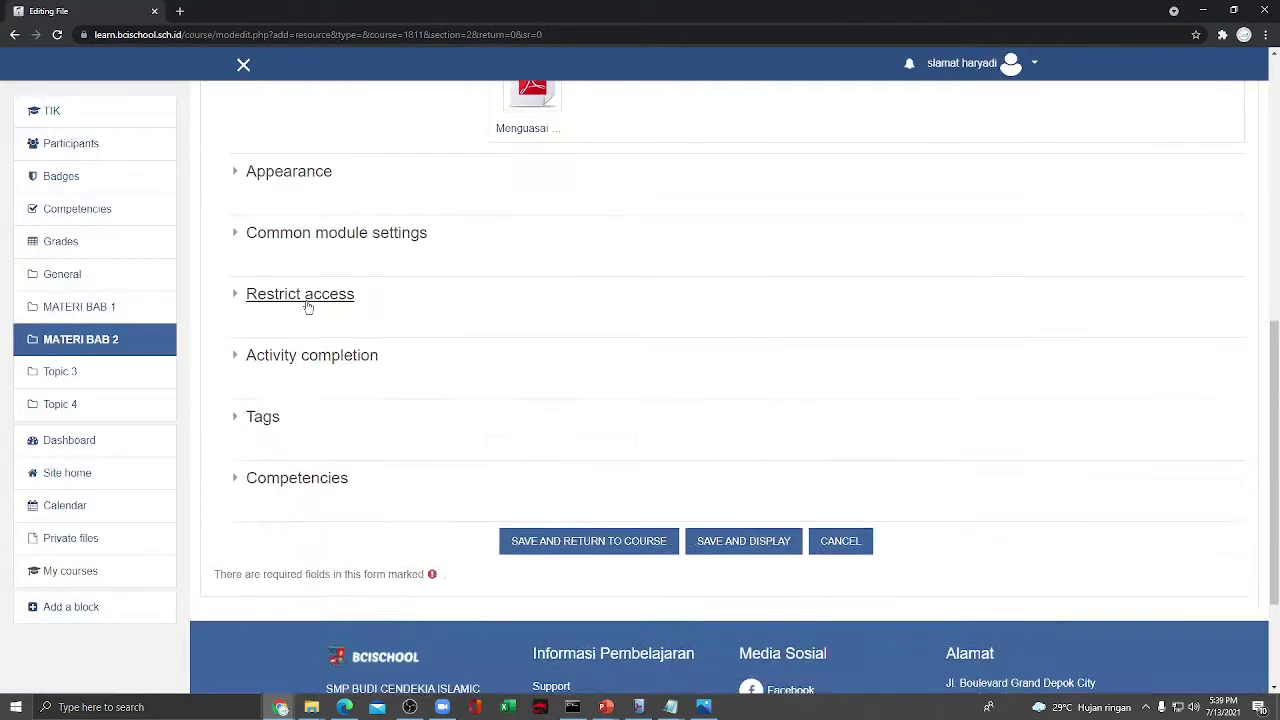
click(300, 293)
click(545, 346)
click(578, 263)
click(697, 417)
click(640, 470)
Set the file resource's completion tracking to "Show activity as complete when conditions are met" and save it, returning to the course
scroll(640, 491, down, 3)
click(311, 389)
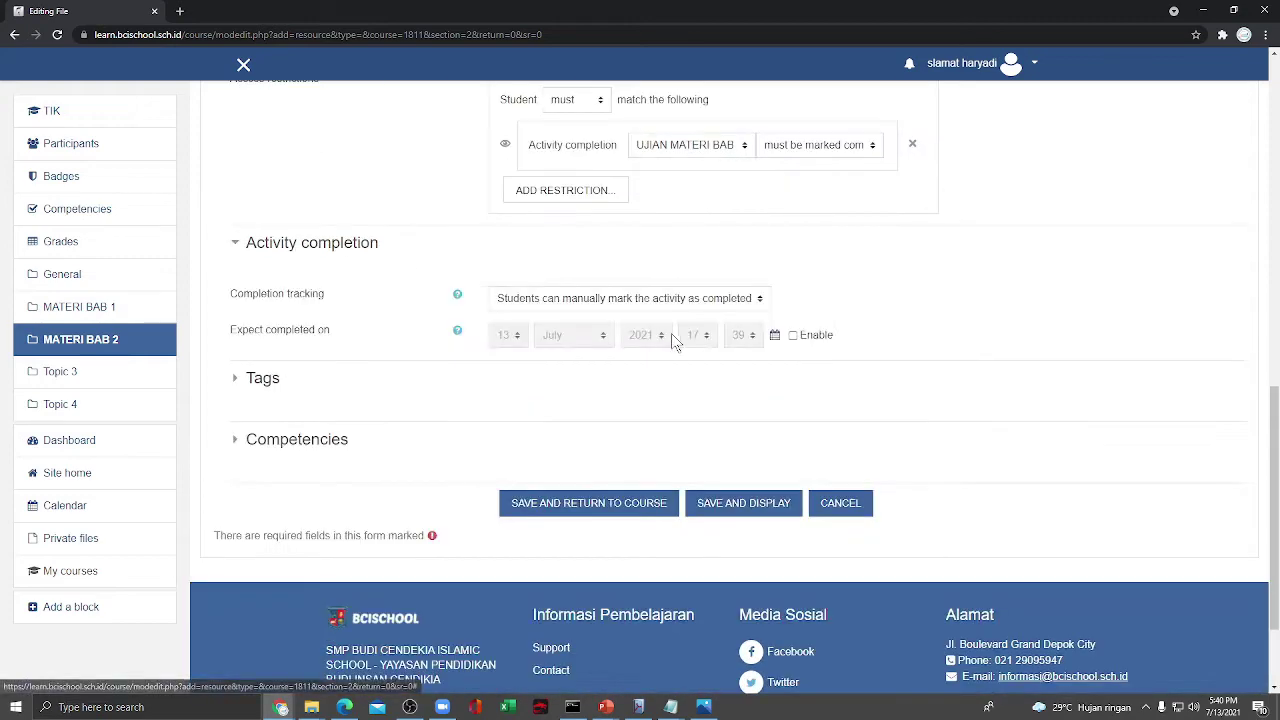
click(629, 298)
click(629, 345)
click(589, 535)
Add an Assignment to the MATERI BAB 2 section, named TUGAS BAB 2 with the description DESKRIPSI TUGAS BAB 2
click(1170, 358)
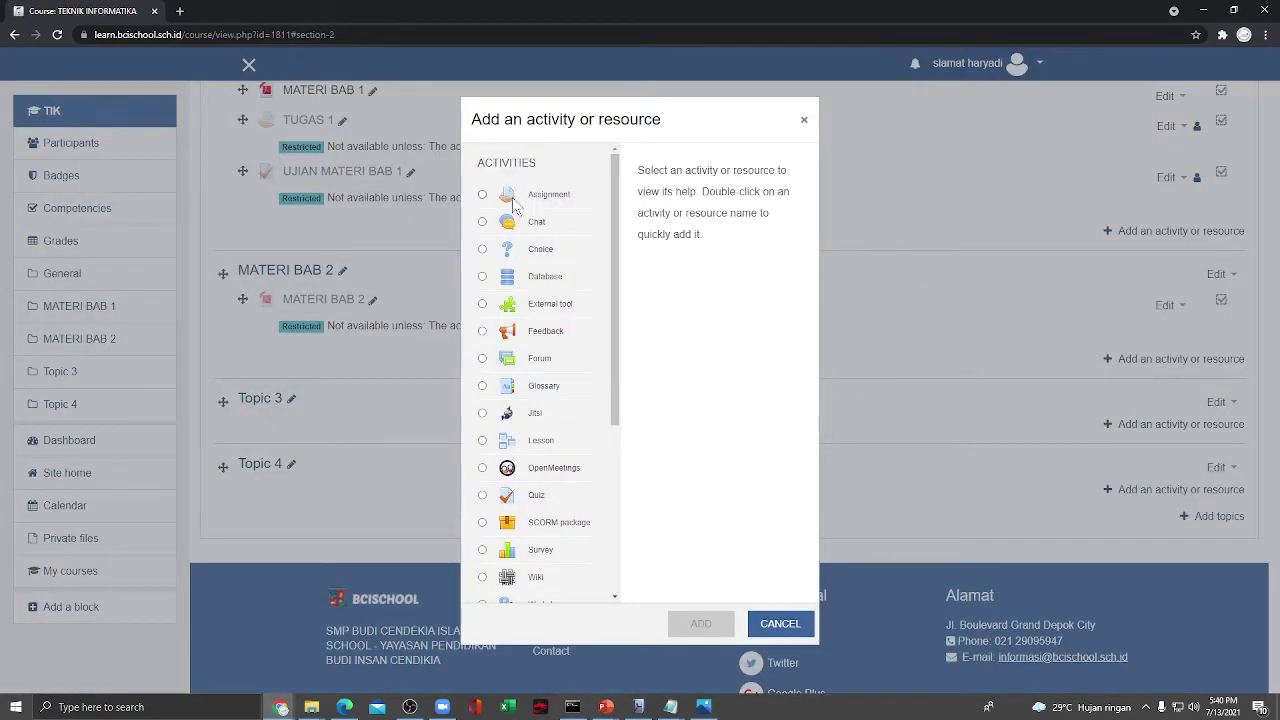
click(548, 194)
click(700, 623)
click(543, 391)
text(TUGAS BAB 2)
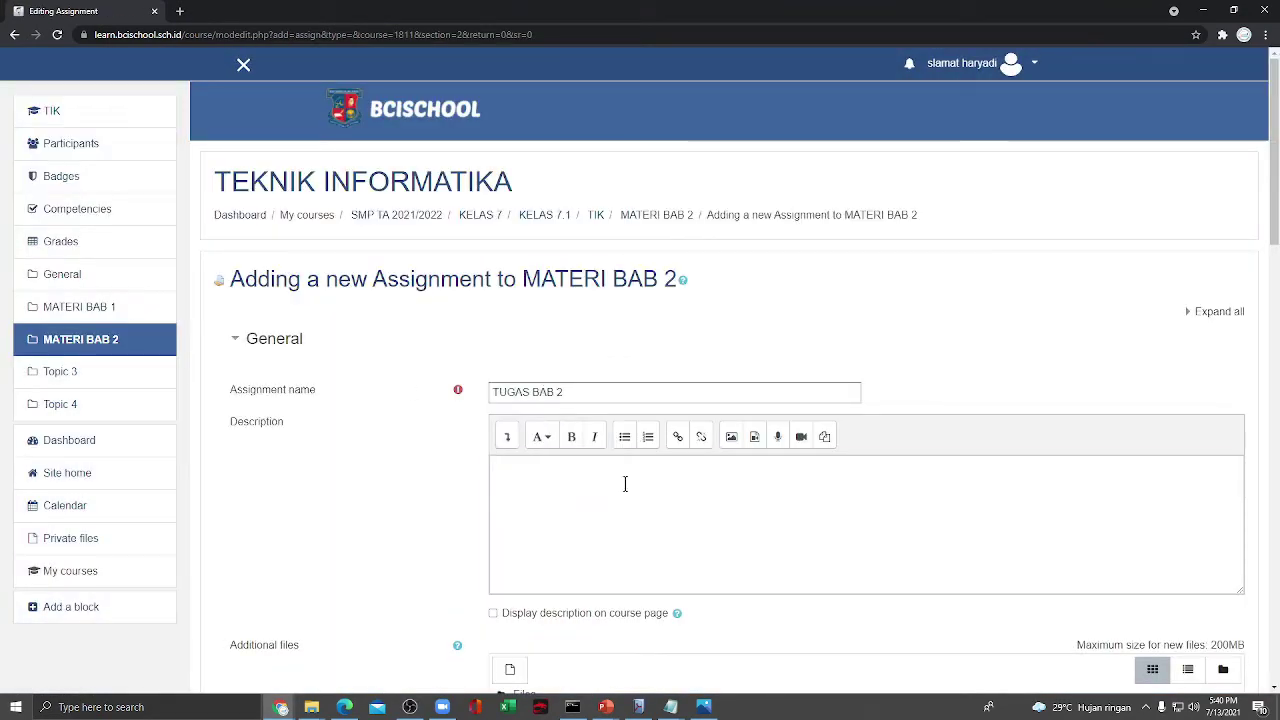
click(625, 484)
text(DESKRIPSI TUGAS BAB 2)
Try to add an additional file to the TUGAS BAB 2 assignment through the file picker
scroll(636, 484, down, 3)
click(510, 402)
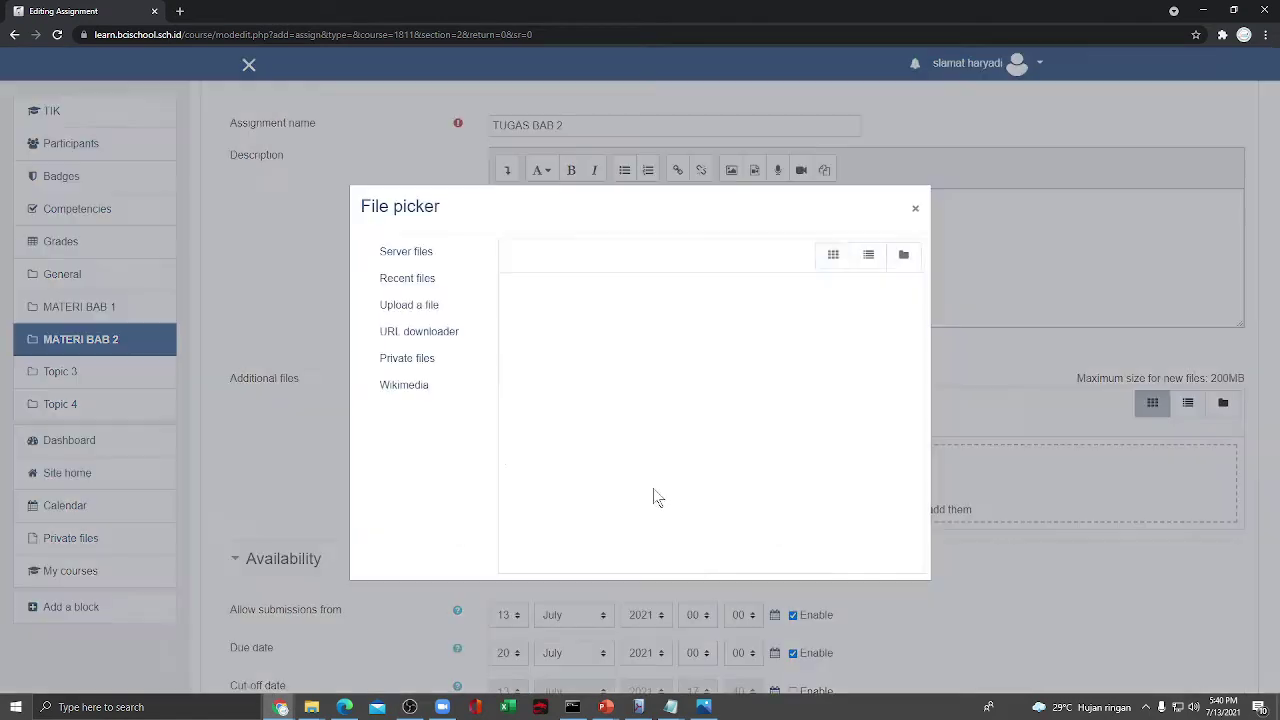
click(423, 304)
click(549, 337)
click(634, 486)
click(915, 208)
Restrict the assignment until the MATERI BAB 2 activity is marked complete, and save it, returning to the course
scroll(640, 400, down, 20)
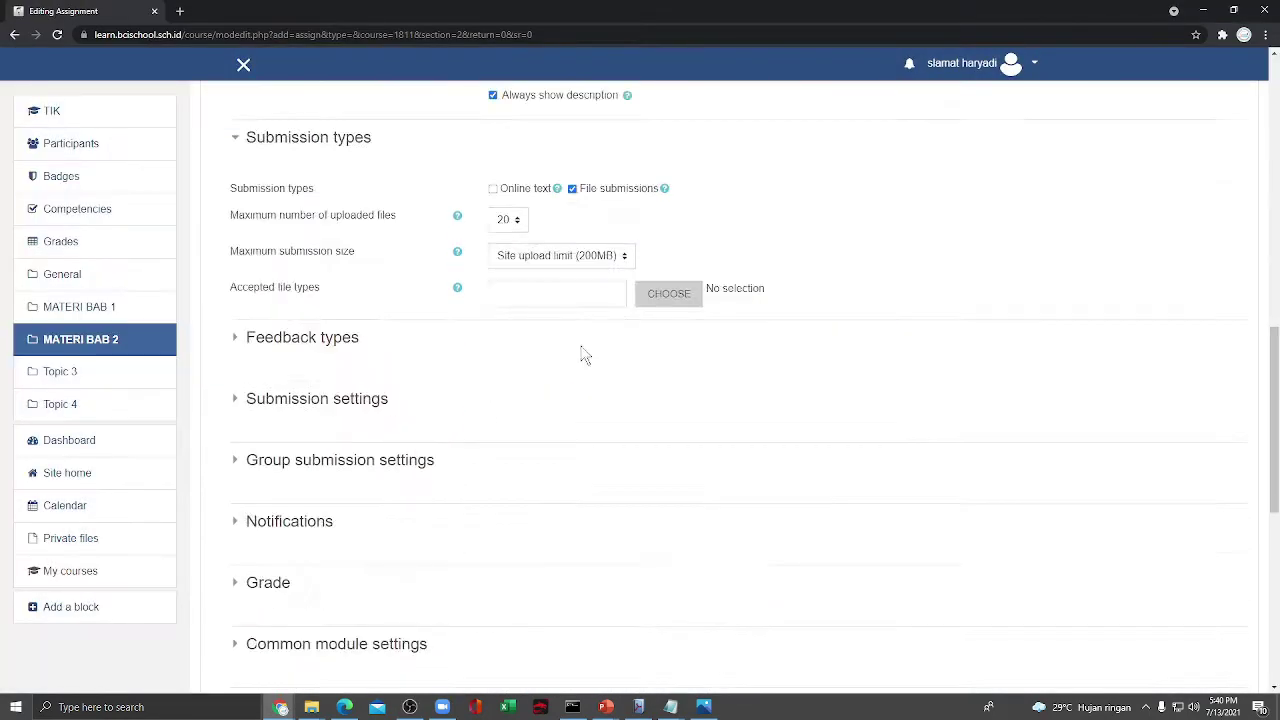
click(300, 238)
click(580, 305)
click(578, 263)
click(690, 356)
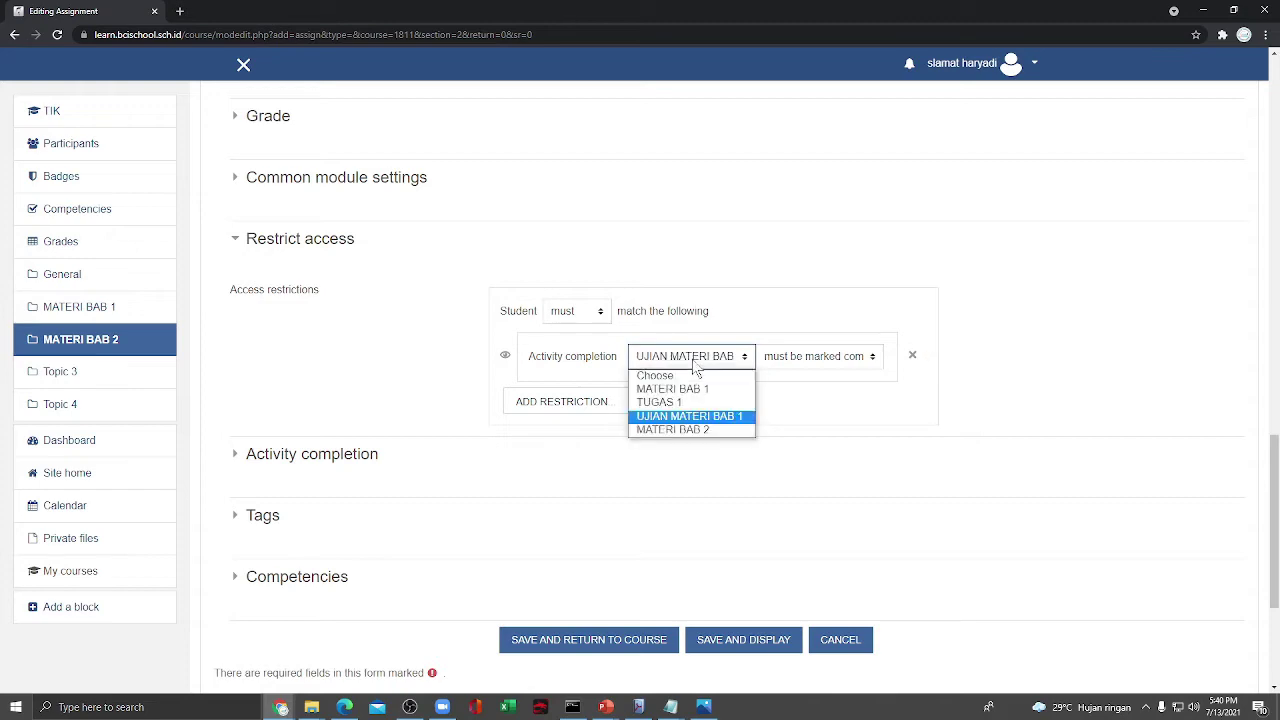
click(682, 430)
click(300, 453)
scroll(676, 562, down, 3)
click(583, 677)
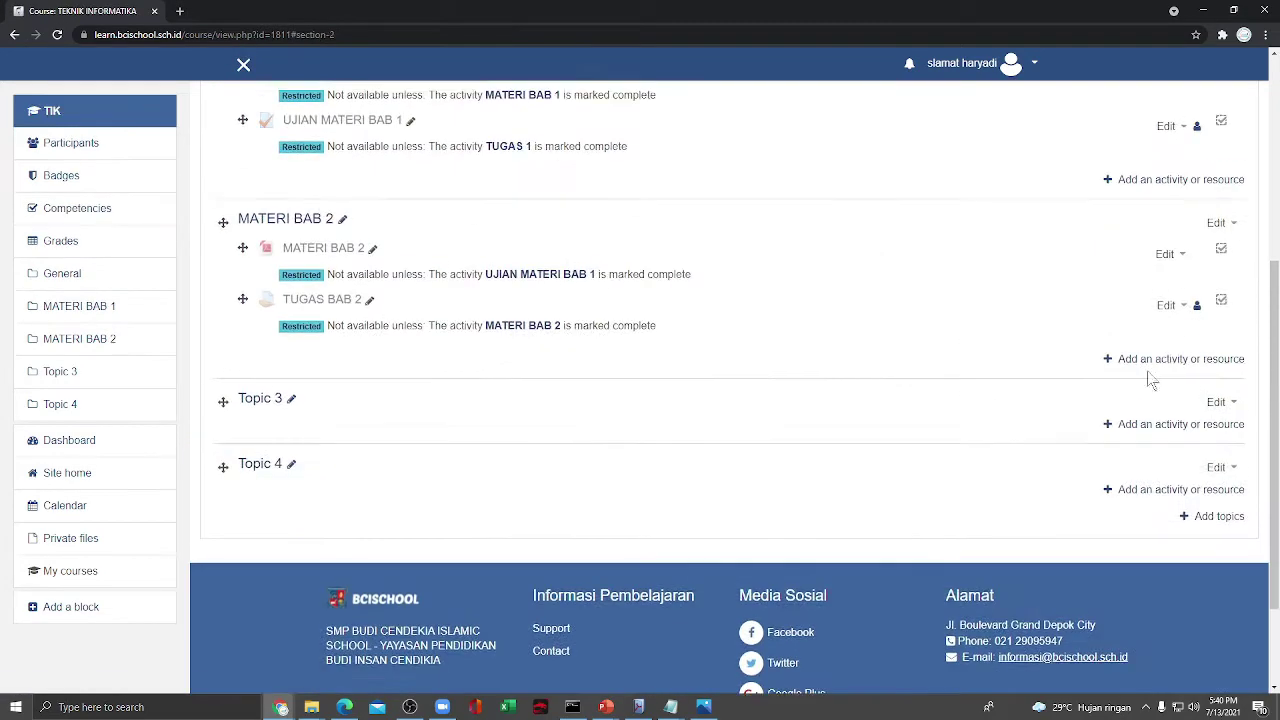
Add a Quiz to the MATERI BAB 2 section and name it UJIAN MATERI BAB 2
click(1181, 358)
click(536, 490)
scroll(578, 371, down, 2)
key(Return)
click(541, 392)
text(UJIAN)
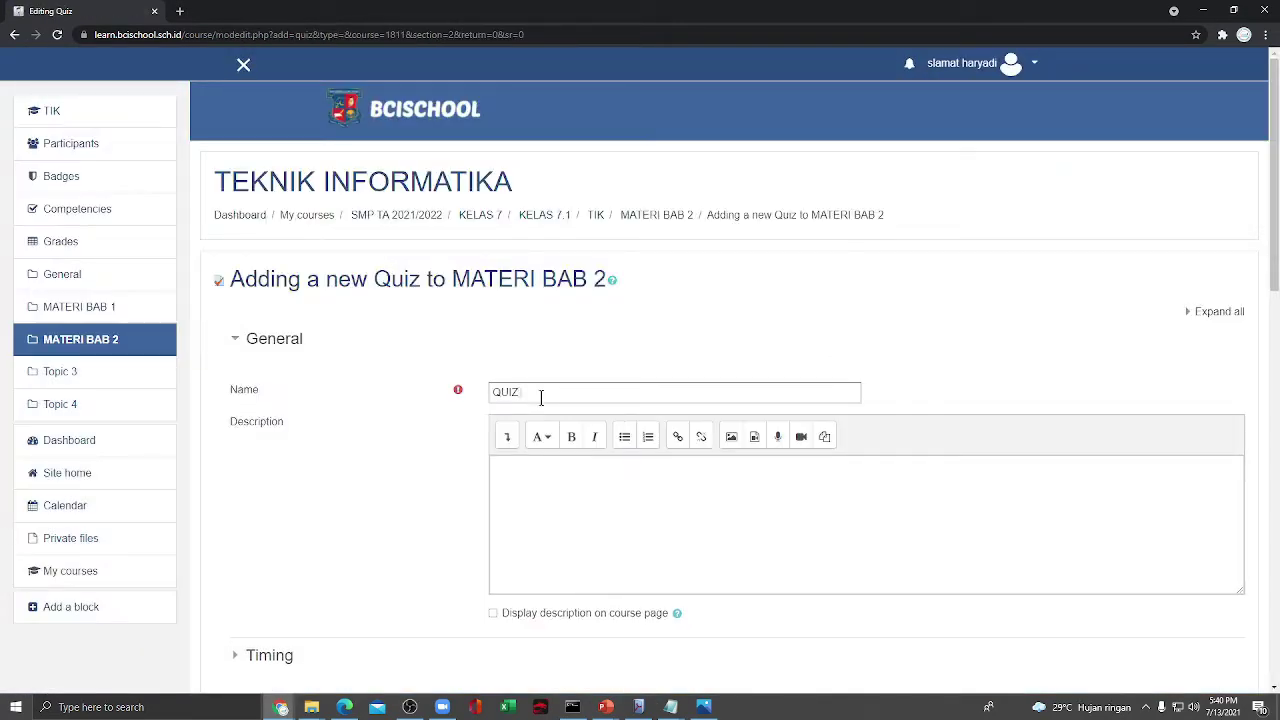
key(BackSpace)
key(BackSpace)
key(BackSpace)
key(BackSpace)
key(BackSpace)
text(UJIAN MA)
Set the quiz's description to DESKRIPSI UJIAN MATERI BAB 2
click(607, 535)
text(DES)
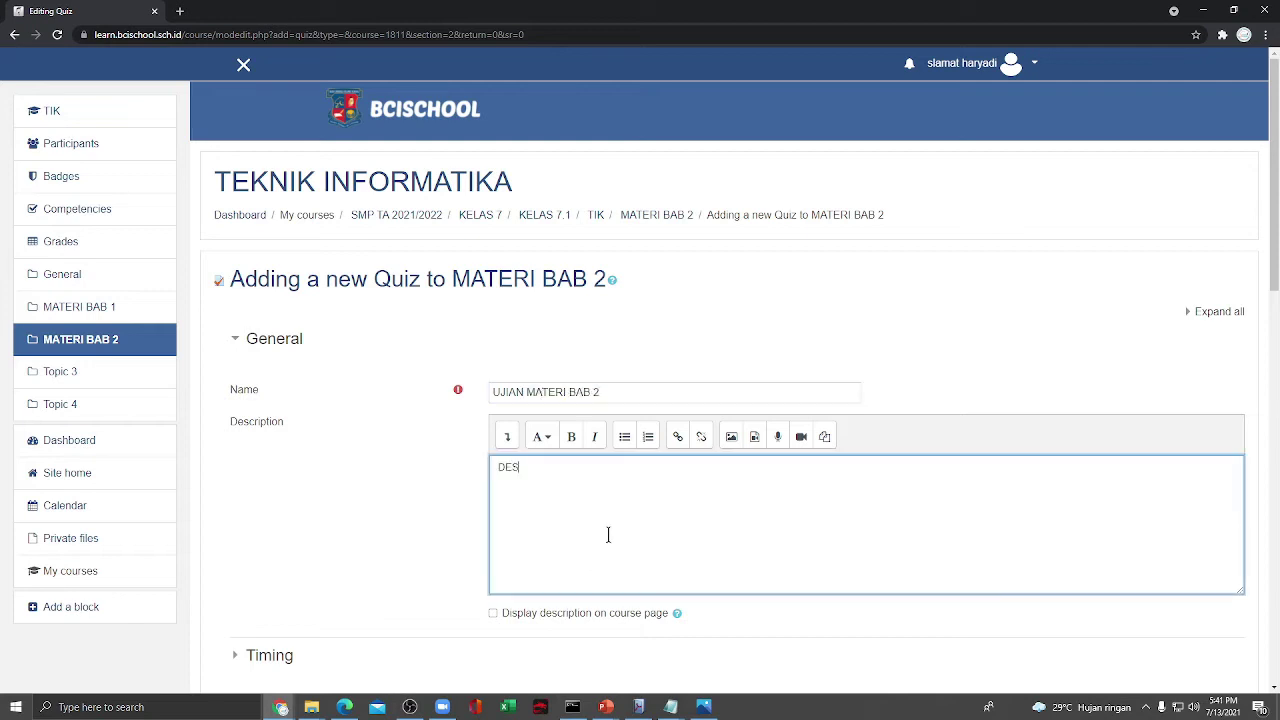
text(KRIPSI UJIAN MATERI BAB 2)
key(BackSpace)
text(2)
Enable the quiz's open and close dates and set its time limit to 60 minutes
scroll(540, 470, down, 3)
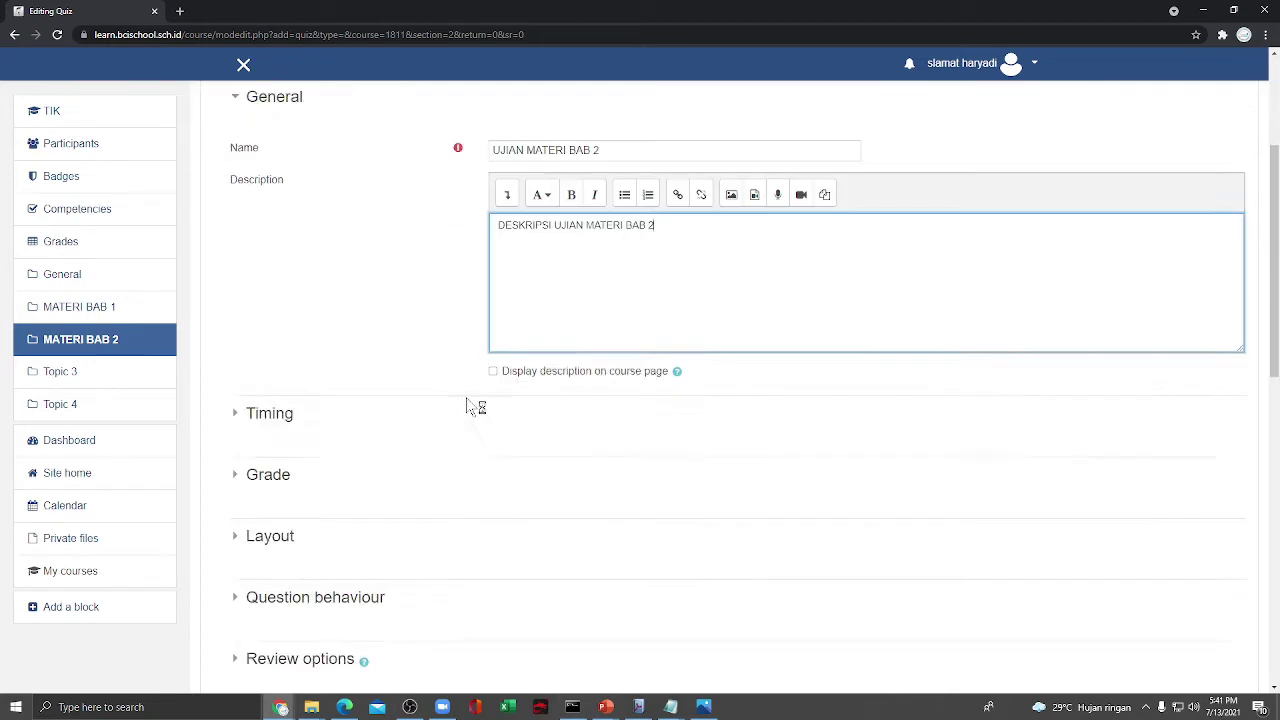
click(470, 410)
click(793, 445)
click(793, 483)
click(620, 522)
text(60)
Set the quiz's allowed attempts to 1 in the grade settings
scroll(350, 430, down, 3)
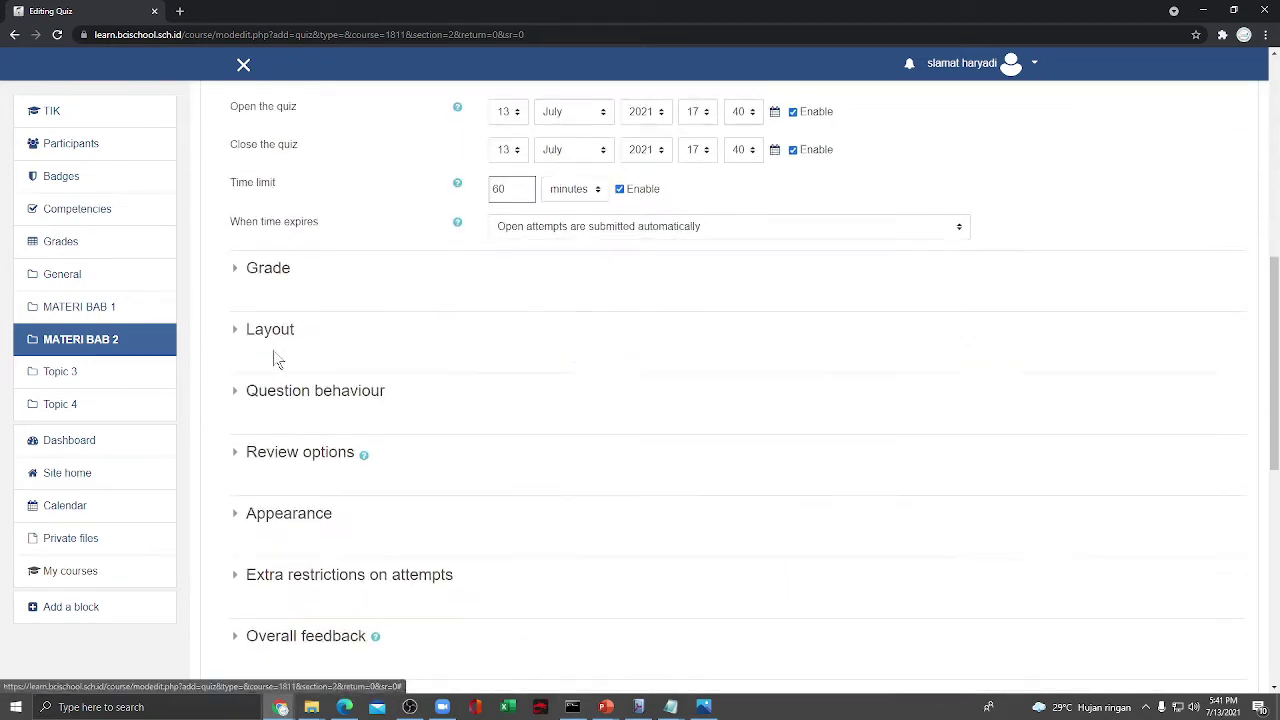
click(268, 266)
click(523, 389)
click(525, 423)
Clear all review options for immediately after the attempt, while the quiz is still open, and after the quiz is closed
scroll(420, 430, down, 1)
click(300, 422)
click(887, 521)
click(887, 490)
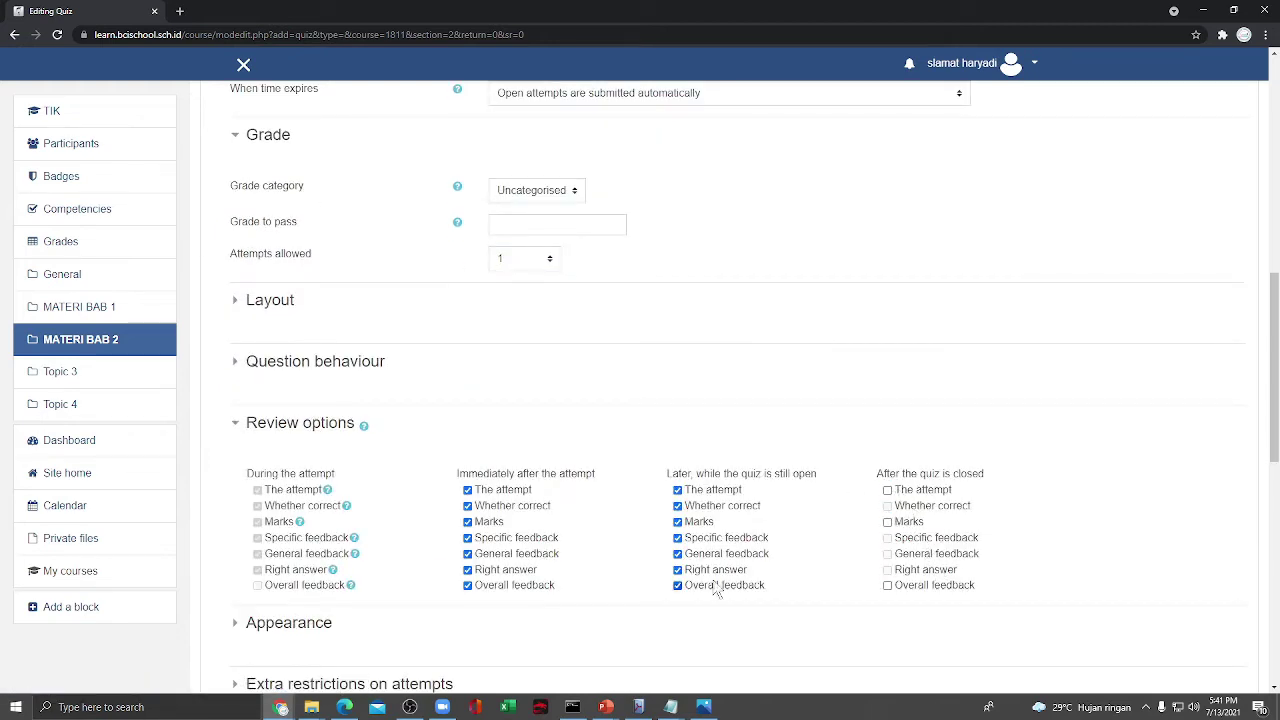
click(678, 585)
click(678, 553)
click(678, 490)
click(468, 585)
click(468, 553)
click(468, 521)
click(468, 490)
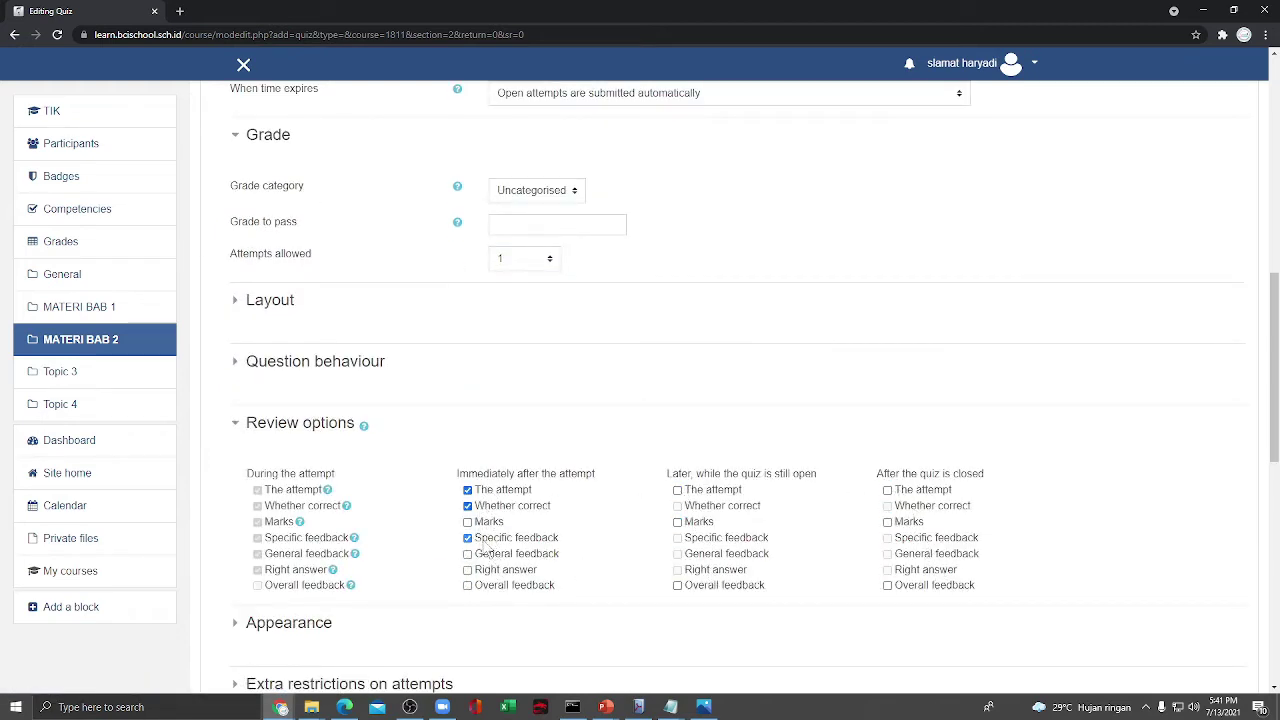
Restrict access to the quiz until the TUGAS BAB 2 activity is marked complete
scroll(409, 517, down, 5)
click(299, 335)
click(535, 410)
click(578, 263)
click(694, 449)
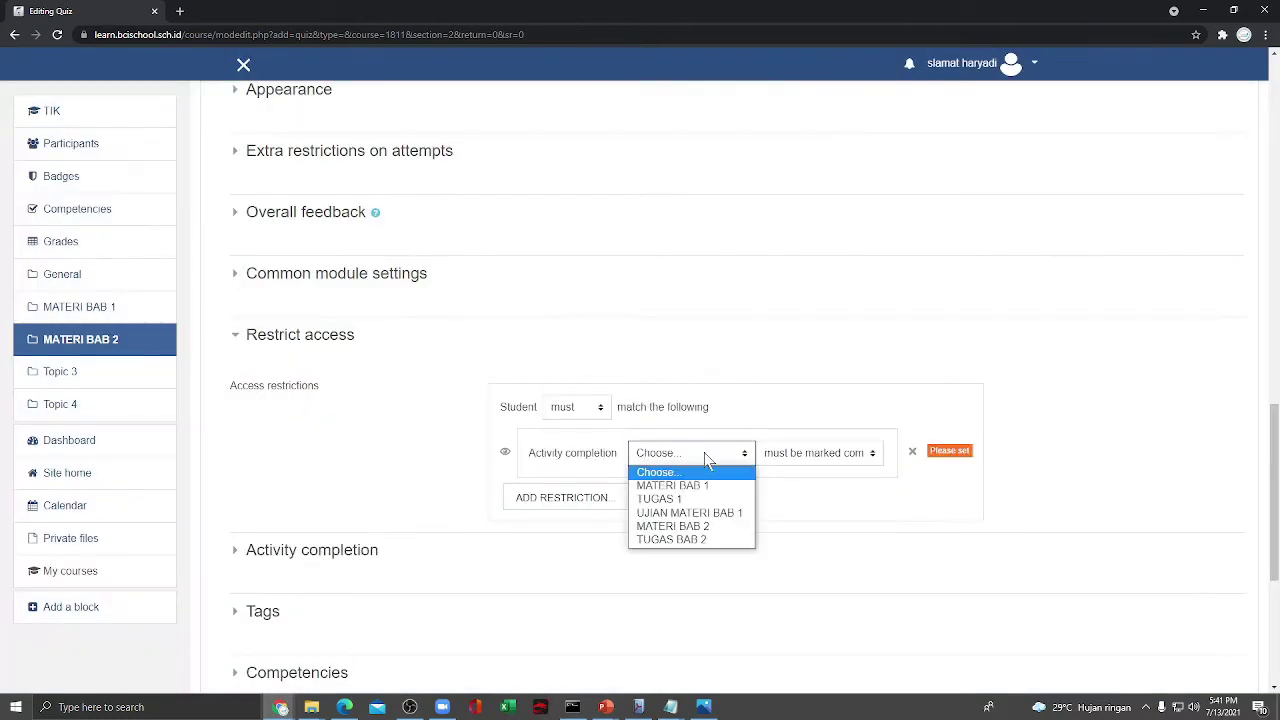
click(683, 539)
Make the quiz complete when conditions are met, requiring students to view it, and save it, returning to the course
click(311, 548)
scroll(683, 480, down, 2)
click(623, 472)
click(493, 503)
scroll(690, 535, down, 2)
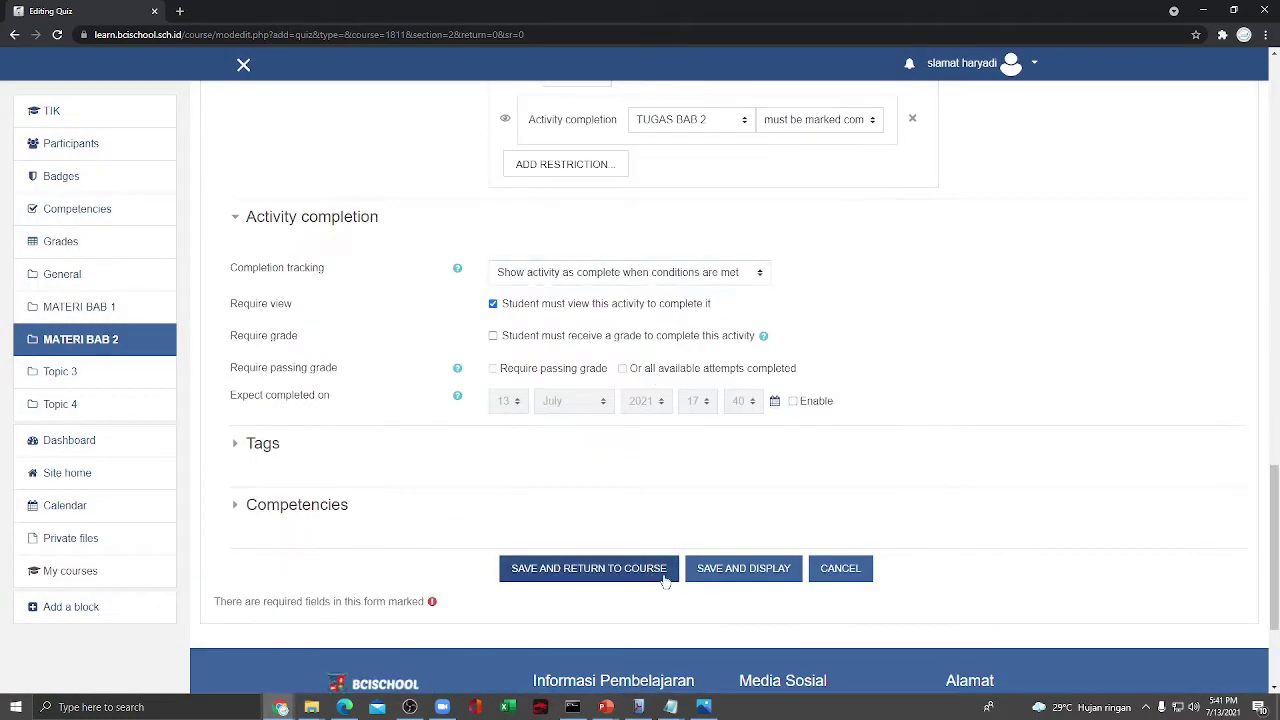
click(591, 567)
Open the settings of the MATERI BAB 2 topic and start adding an access restriction
scroll(500, 423, up, 2)
click(1168, 465)
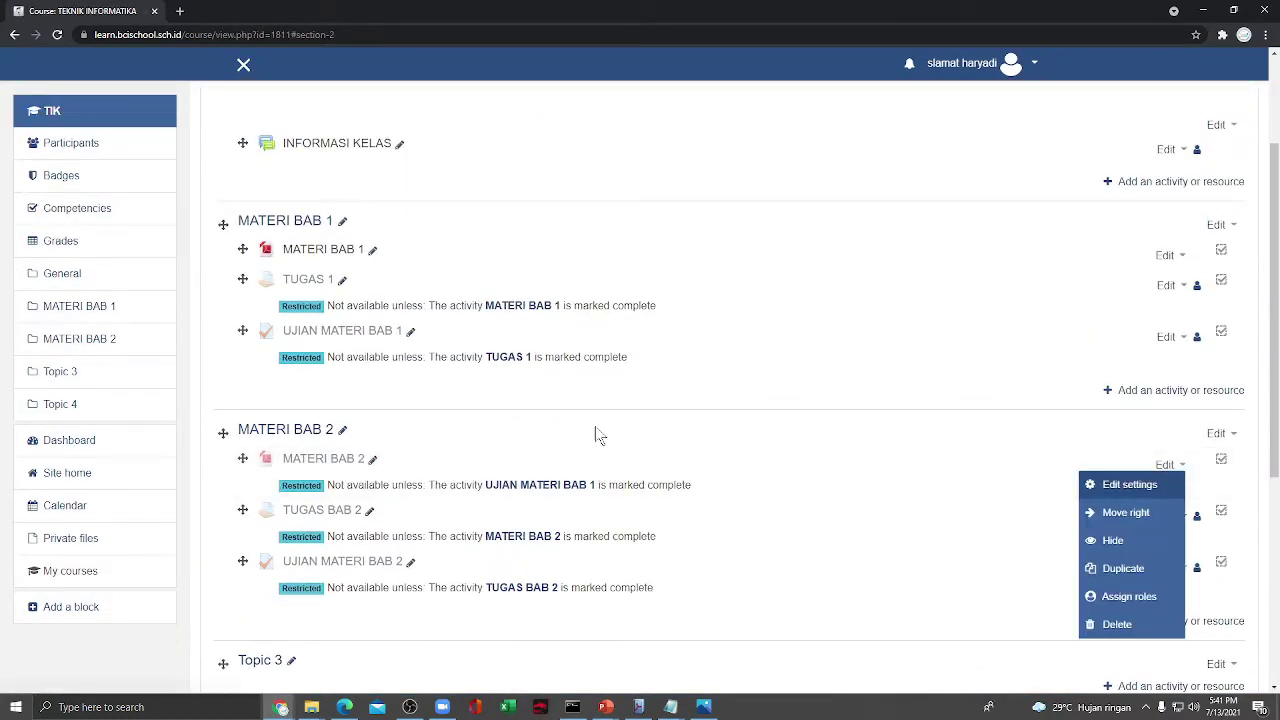
click(1216, 433)
click(1168, 451)
click(300, 516)
scroll(552, 610, down, 1)
click(565, 586)
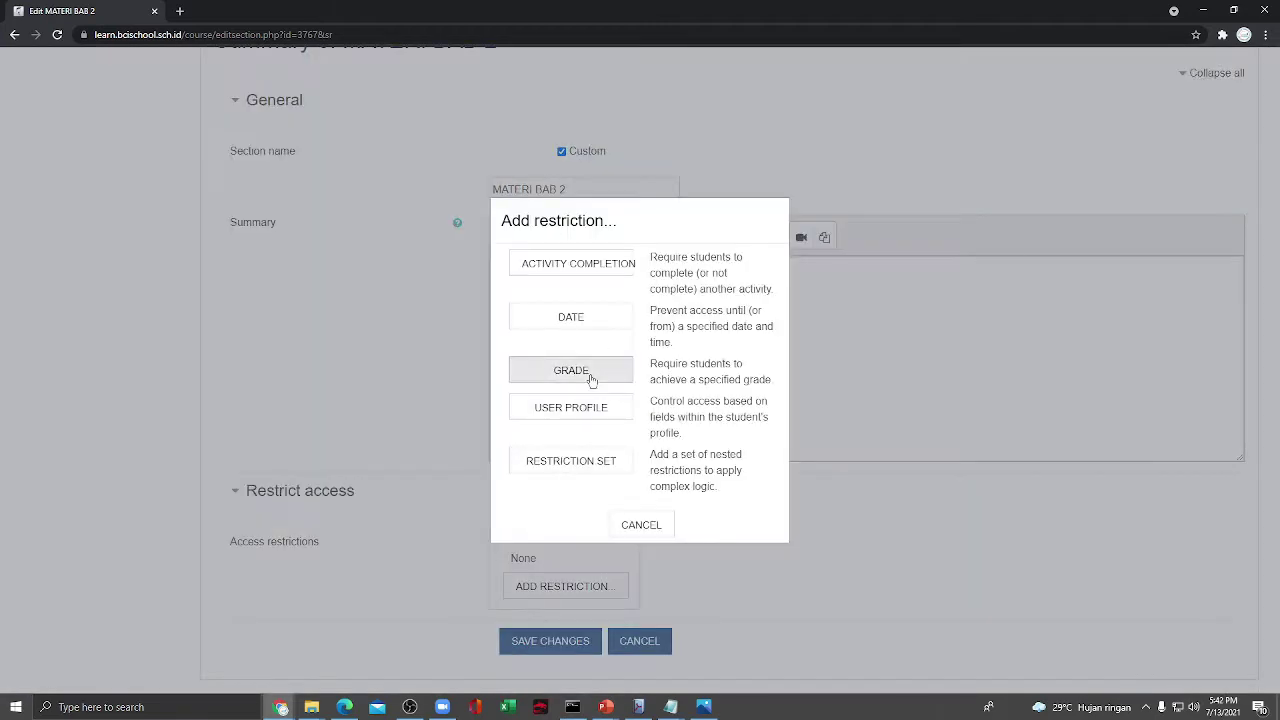
Restrict the topic by a grade of at least 100% in UJIAN MATERI BAB 1 and save the changes
click(583, 370)
click(654, 606)
click(650, 576)
scroll(755, 588, down, 1)
click(535, 504)
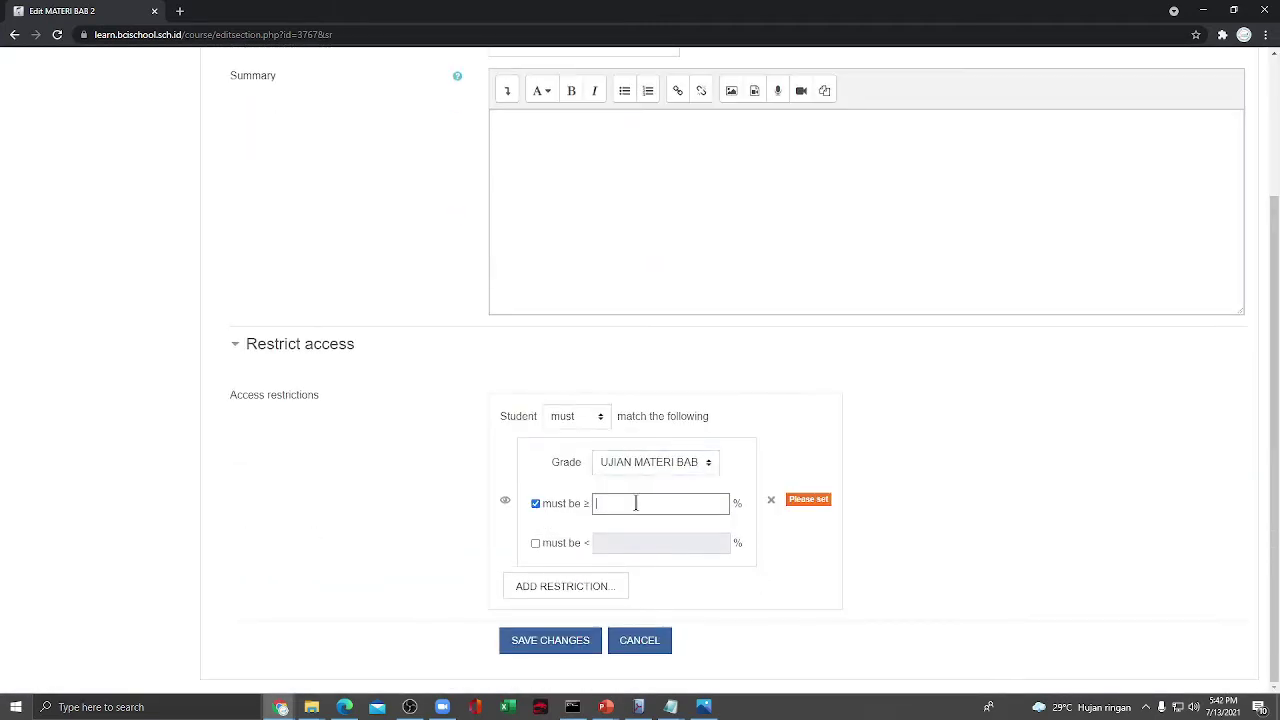
text(100)
click(553, 640)
Rename Topic 3 as MATERI BAB 3
scroll(613, 390, down, 2)
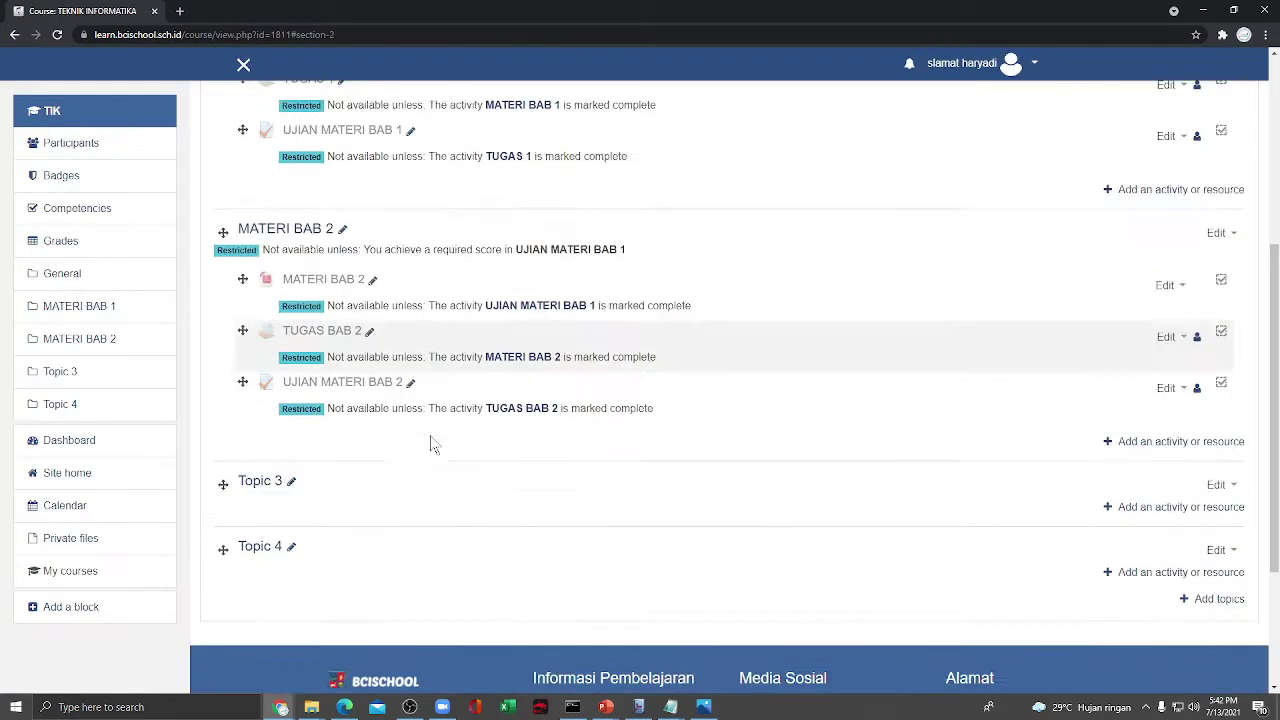
click(292, 416)
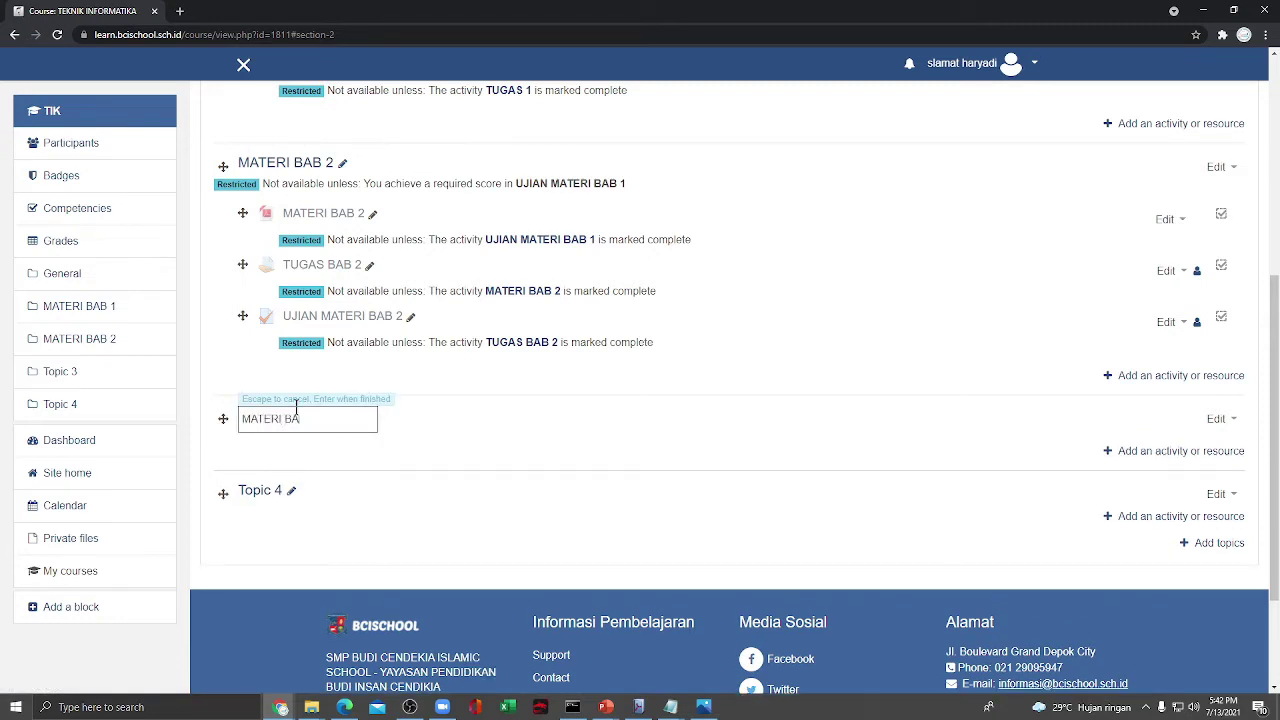
key(Return)
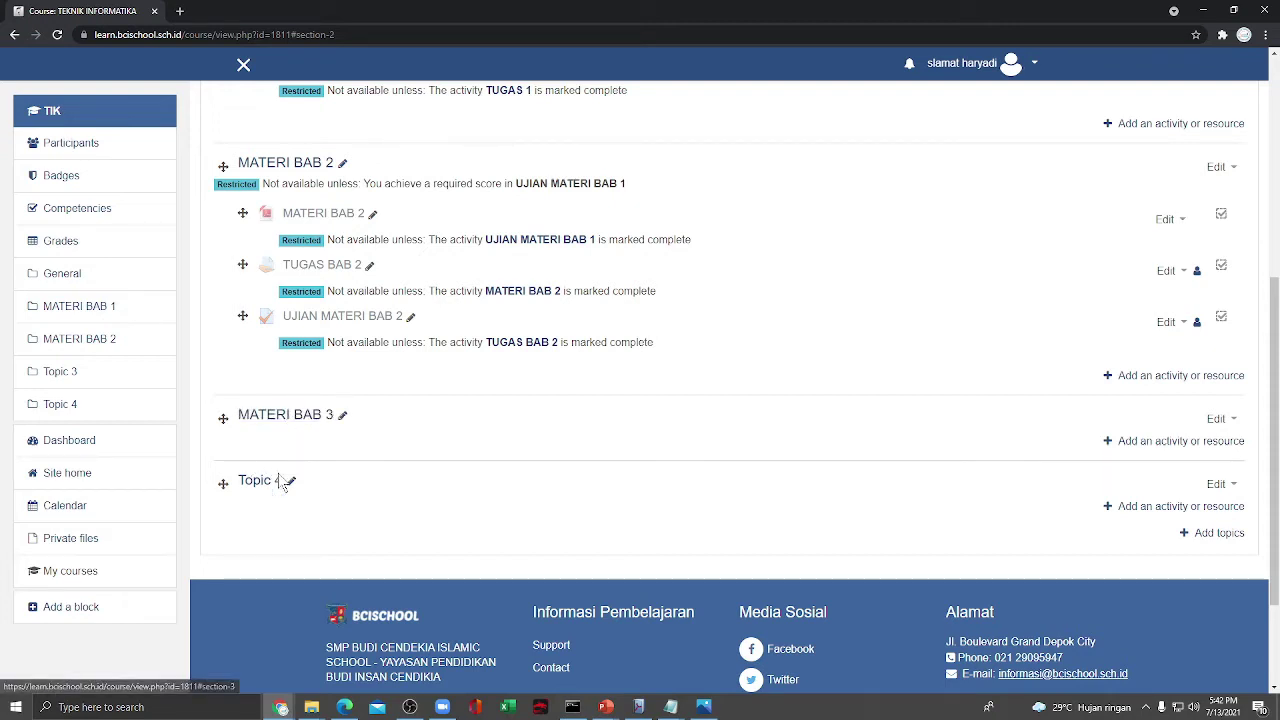
Delete Topic 4 from the course
click(1230, 485)
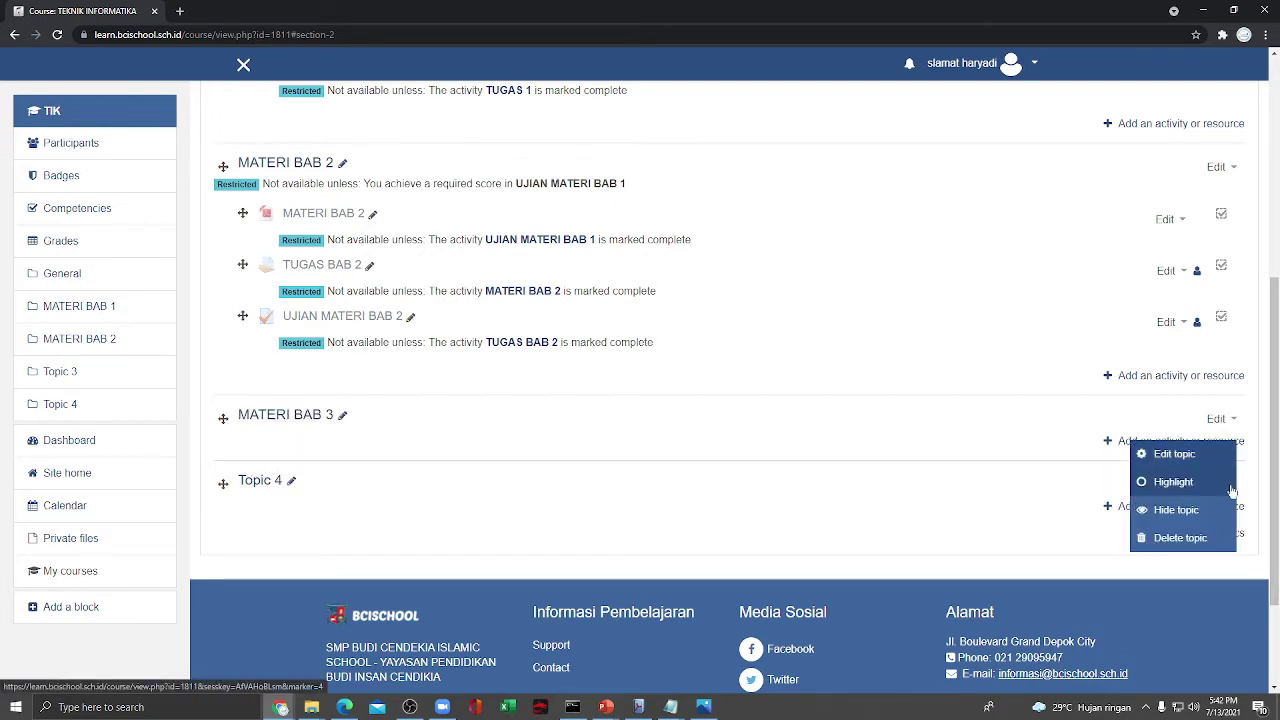
click(1183, 534)
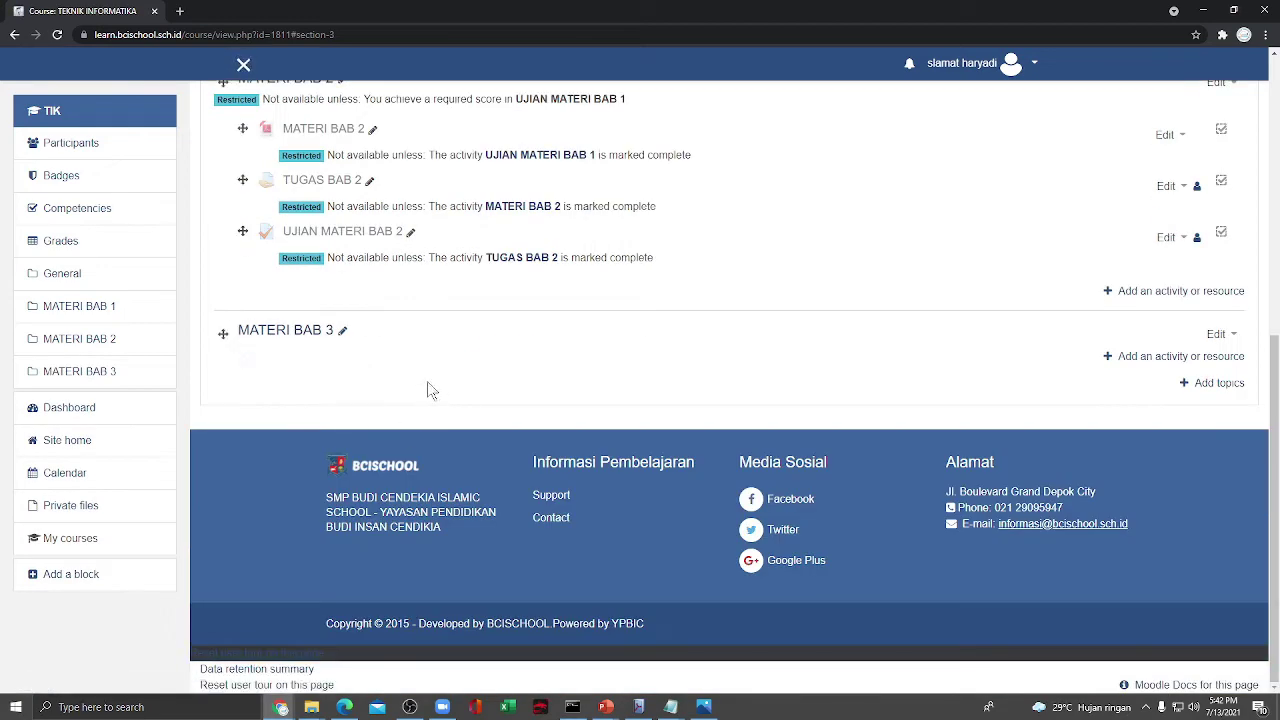
scroll(1097, 425, up, 1)
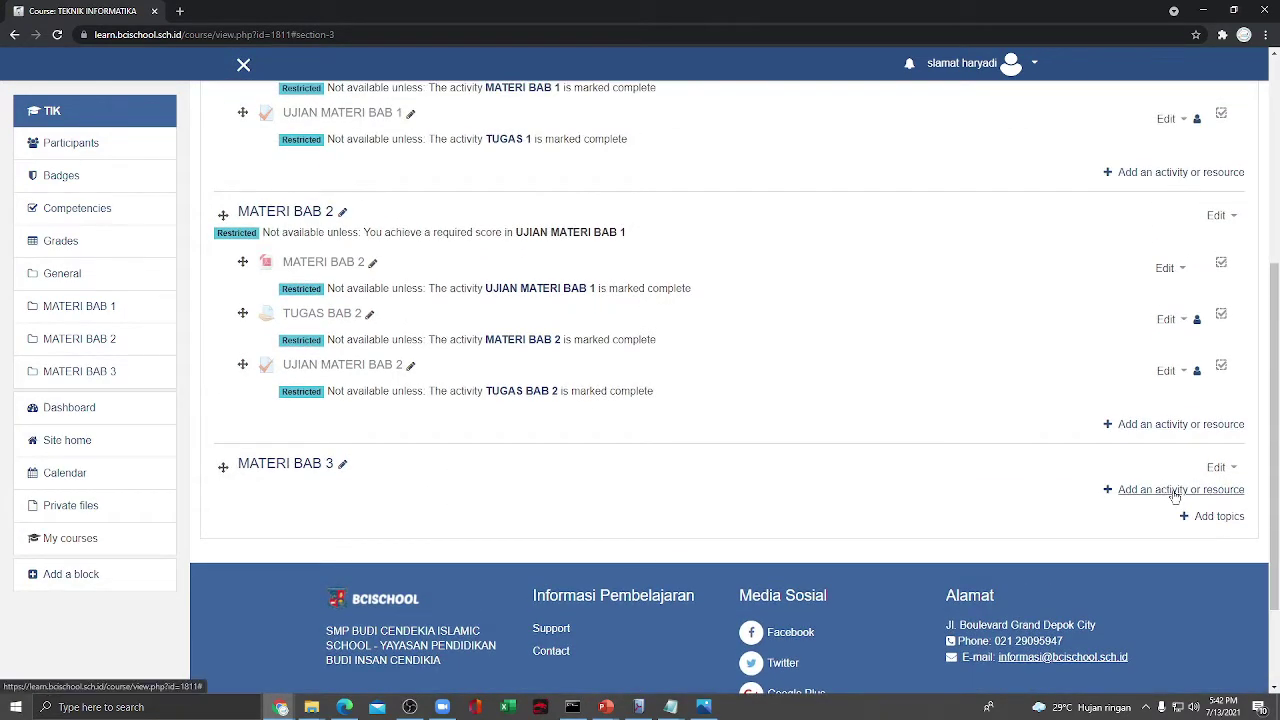
Add a URL resource to the MATERI BAB 3 section and name it LINK VIDEO
click(1175, 490)
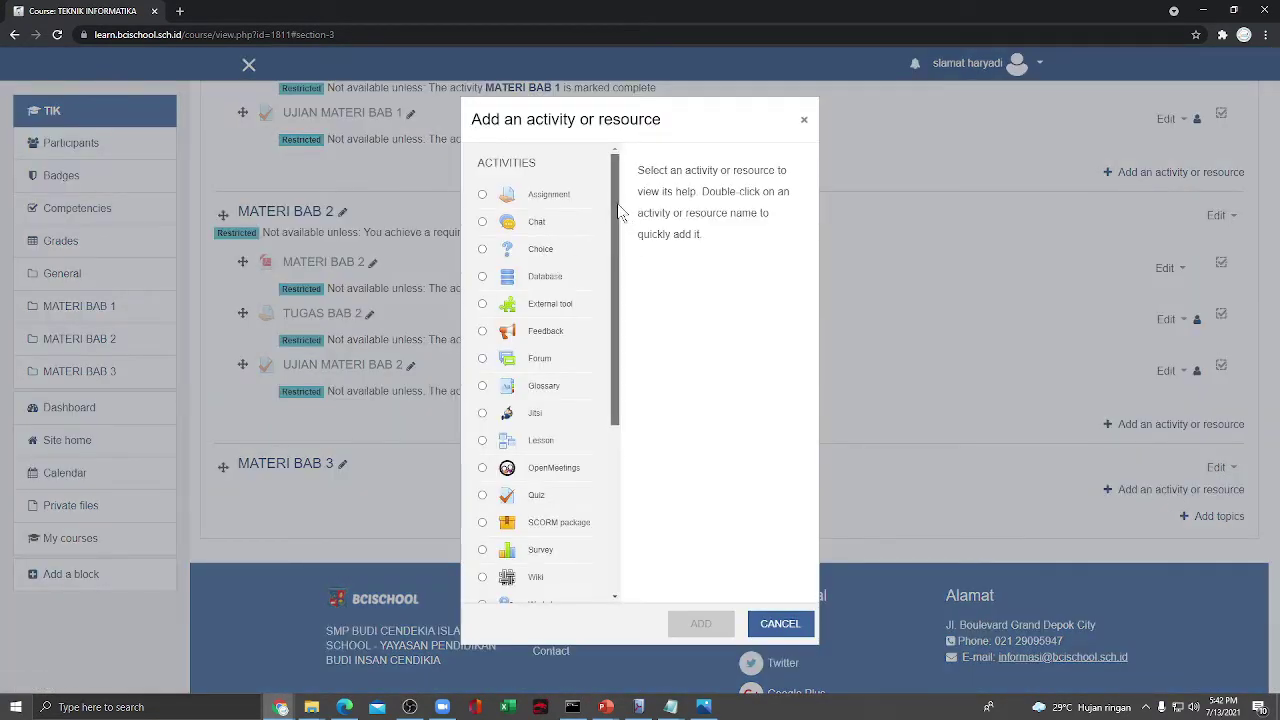
drag(618, 206, 603, 375)
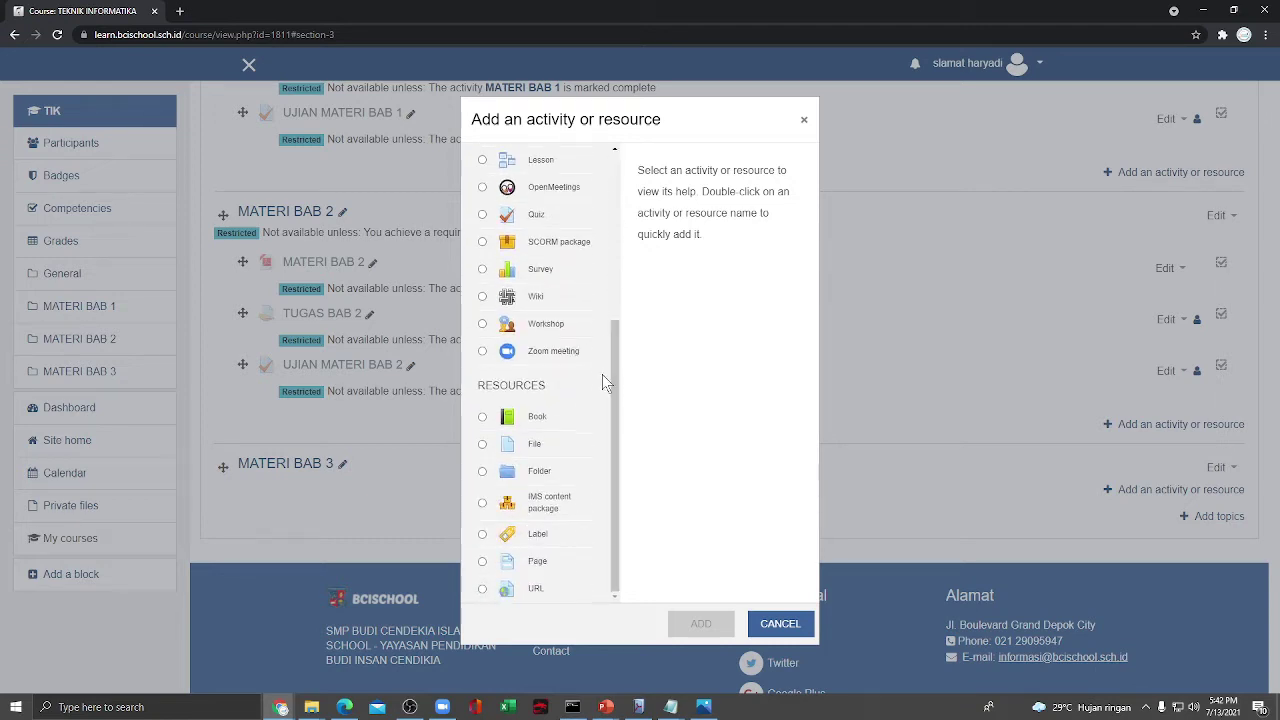
drag(616, 414, 614, 250)
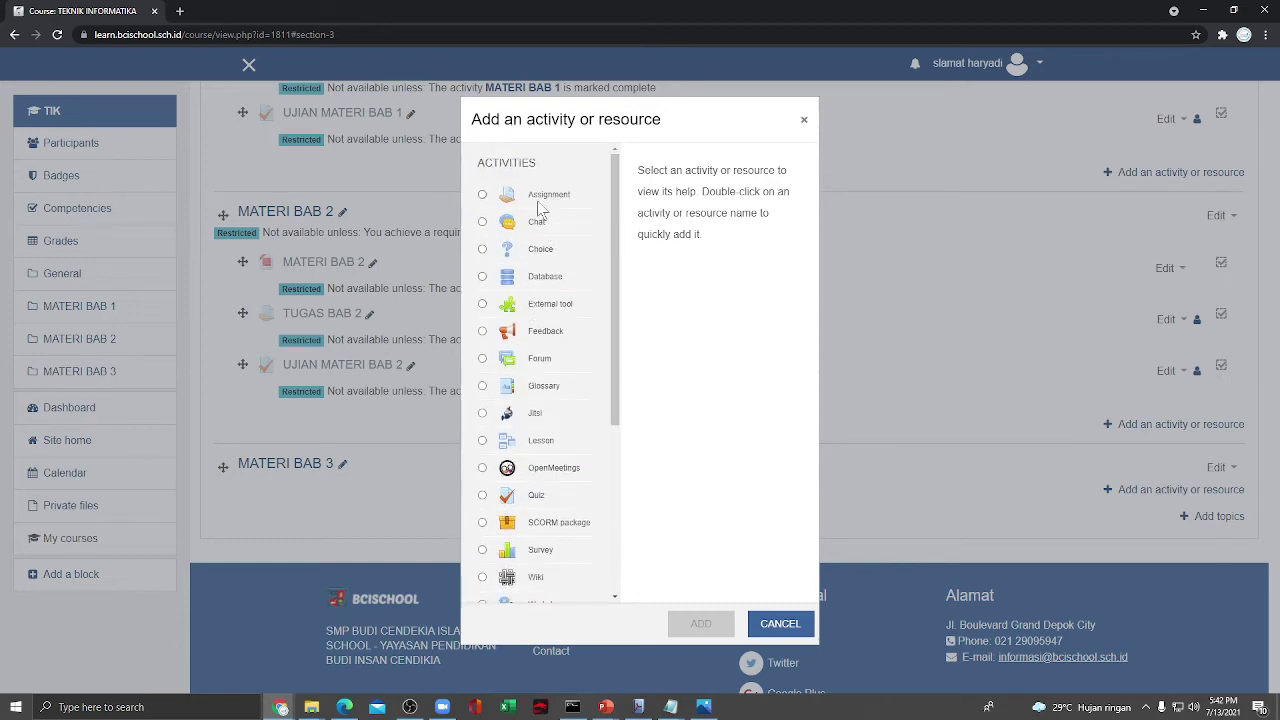
scroll(508, 198, down, 5)
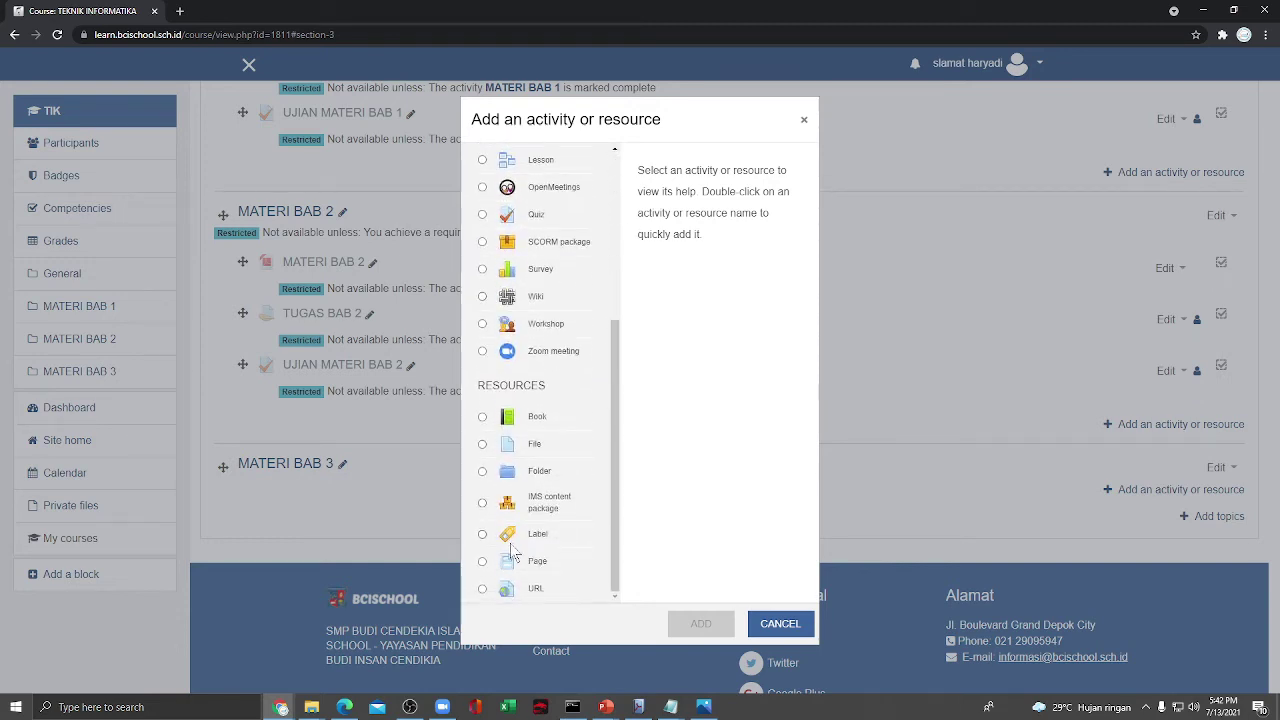
click(483, 589)
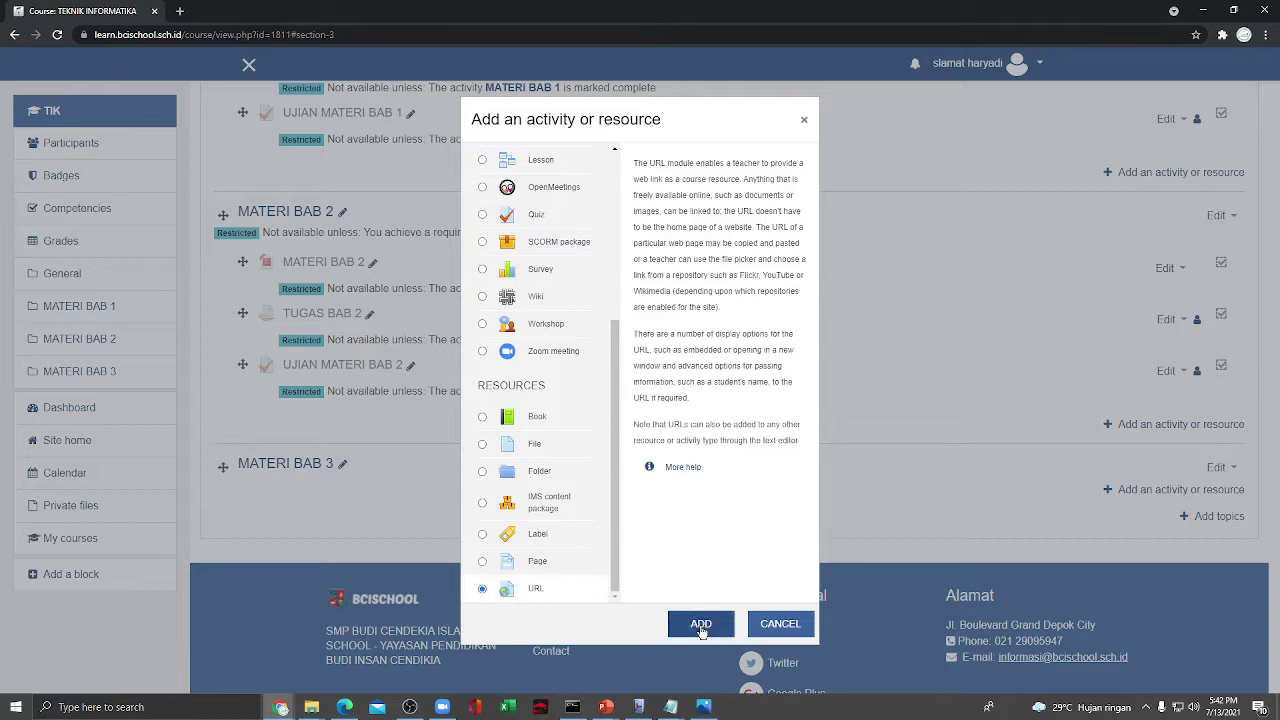
click(700, 624)
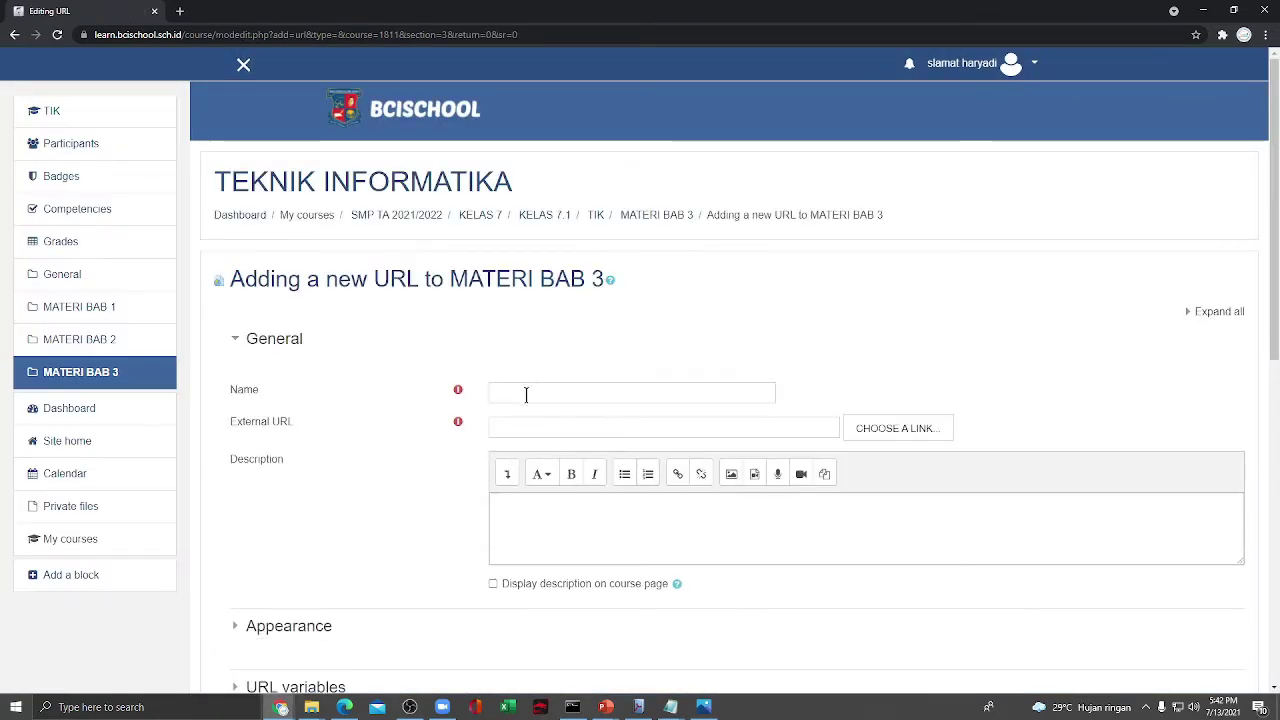
click(532, 390)
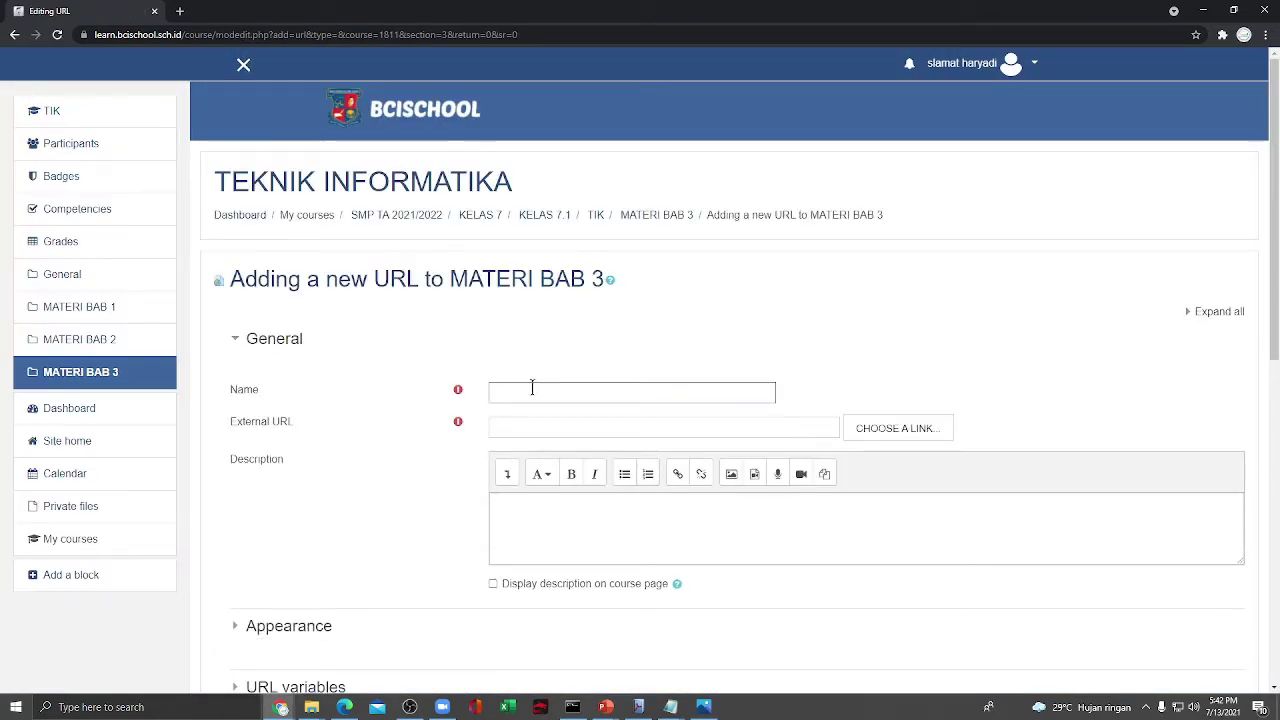
text(LINK VIDEO)
Open YouTube in a new browser tab, search for algrande and go to the Algrande channel
click(181, 11)
text(YOU)
key(Return)
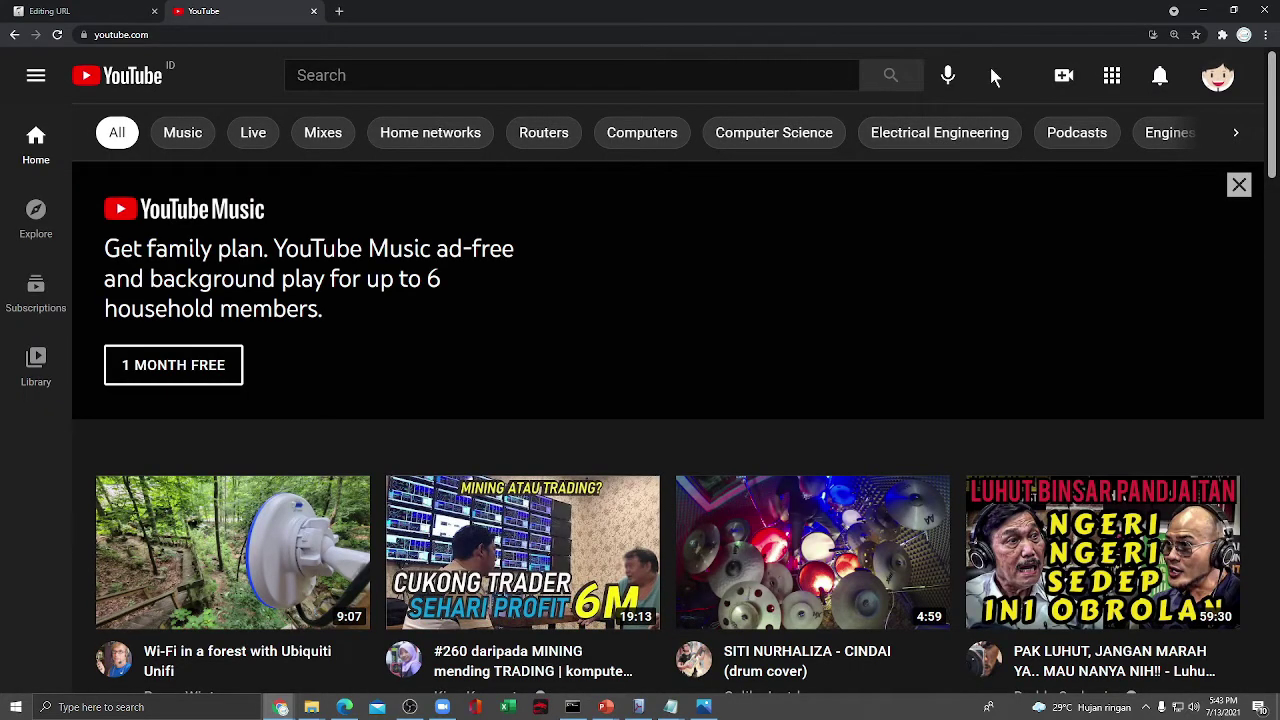
click(824, 86)
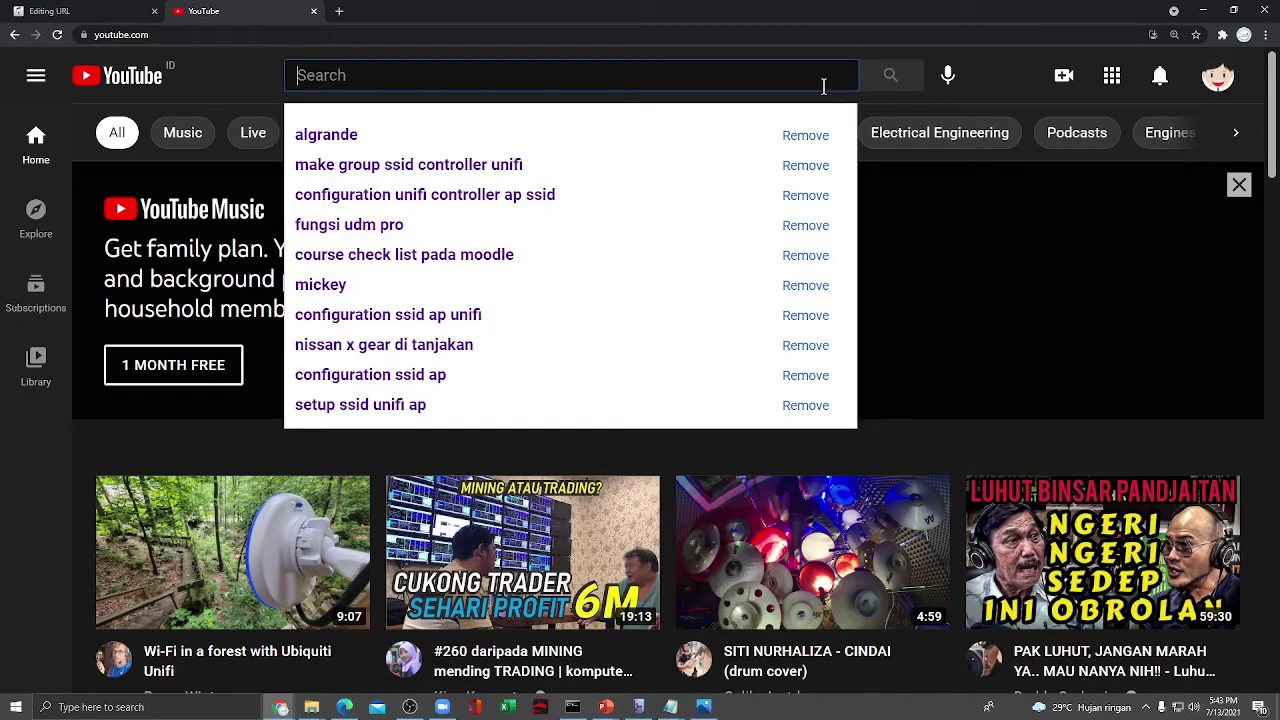
click(323, 133)
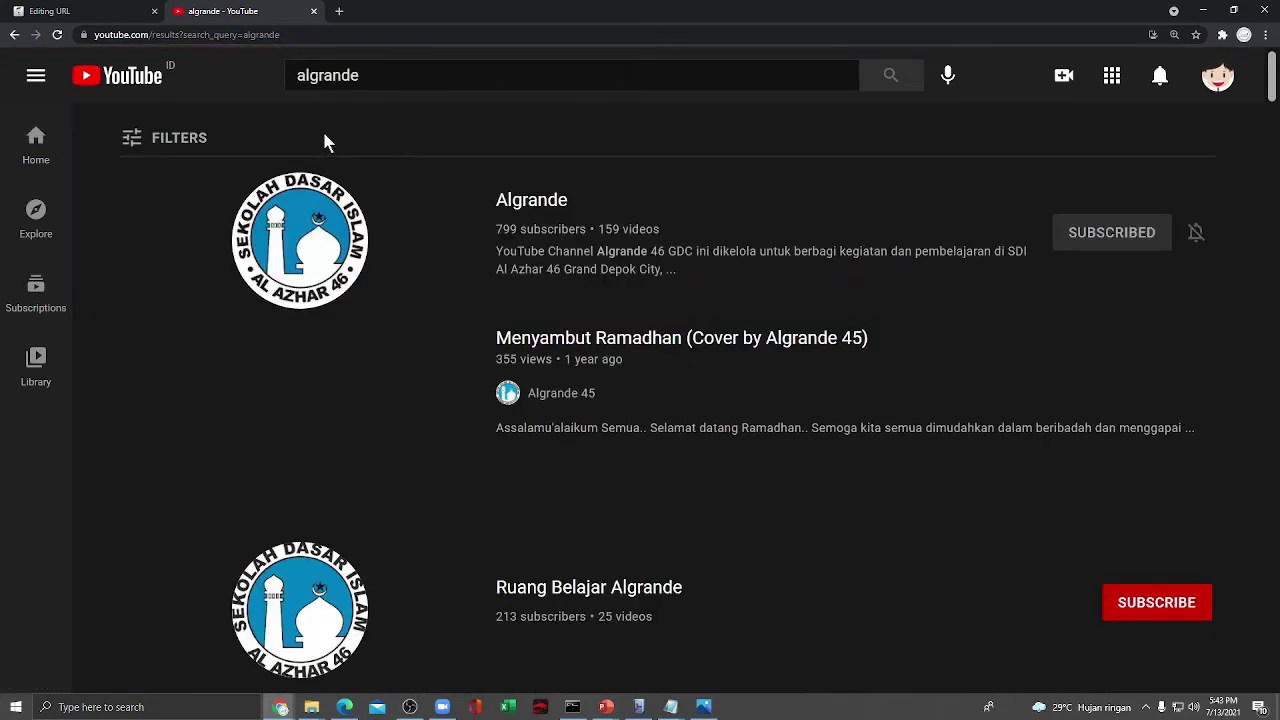
click(531, 200)
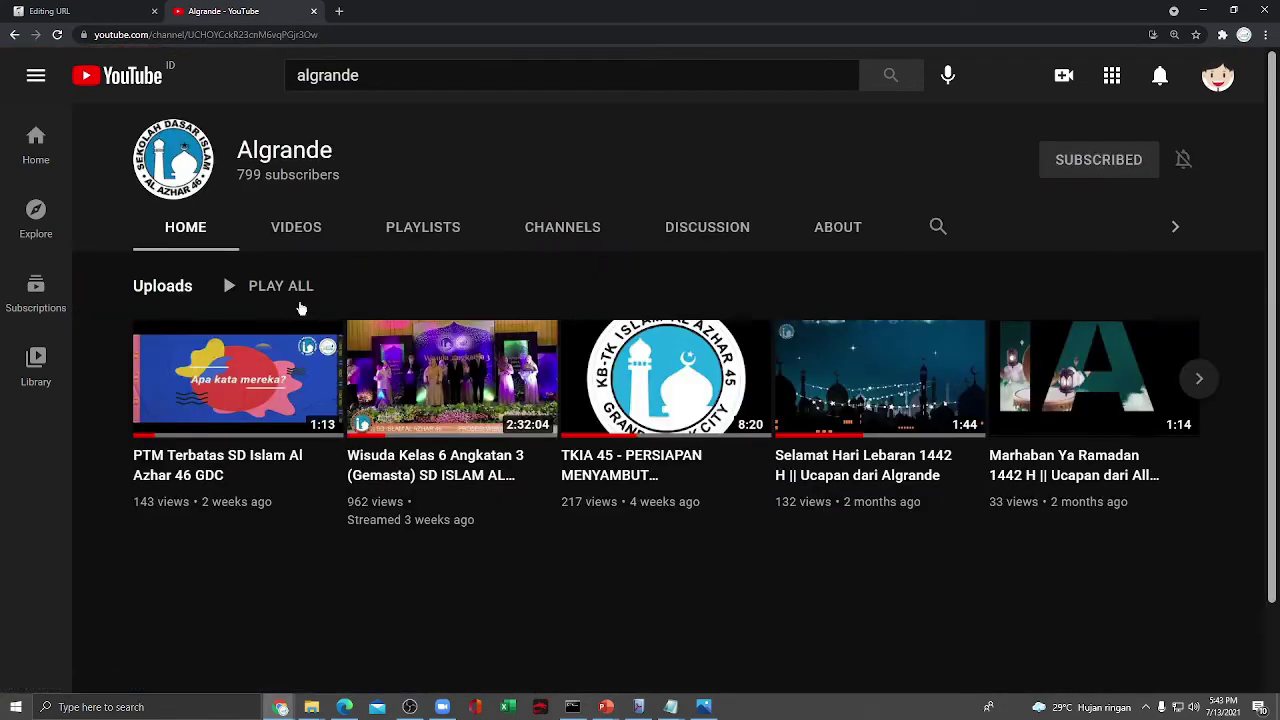
Open the video PTM Terbatas SD Islam Al Azhar 46 GDC, copy its web address and pause it
click(279, 351)
click(278, 35)
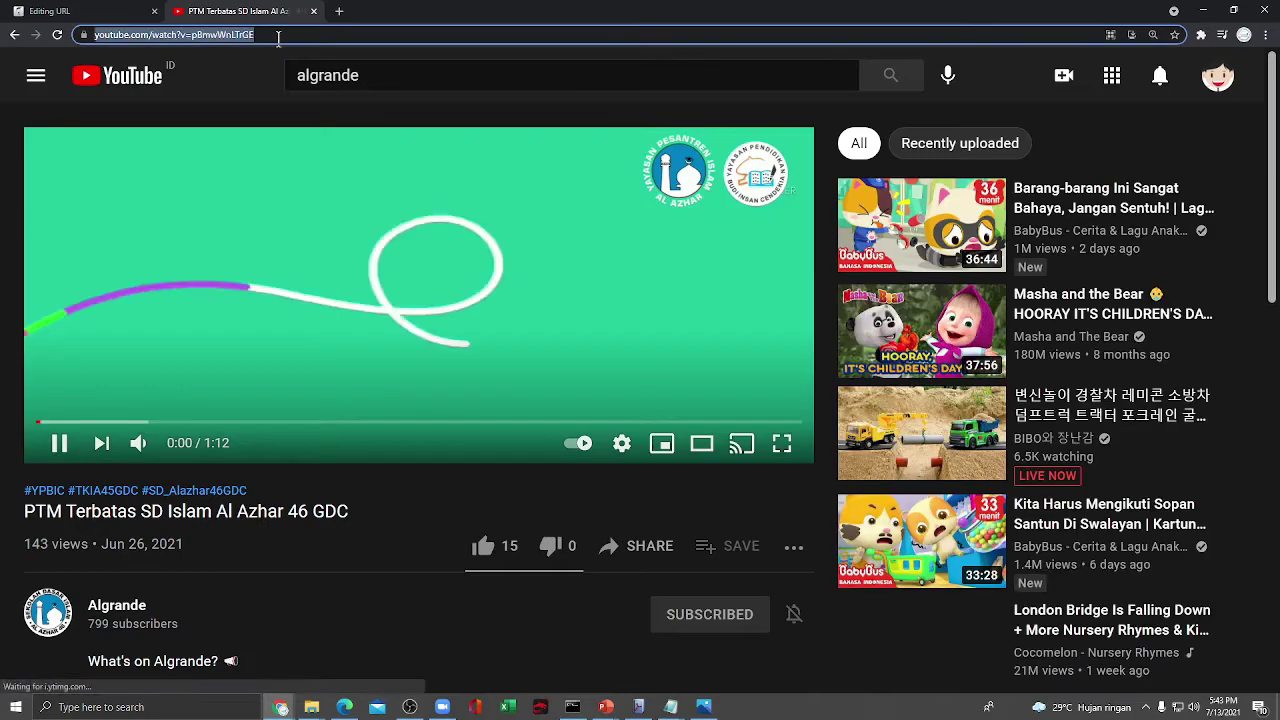
click(59, 443)
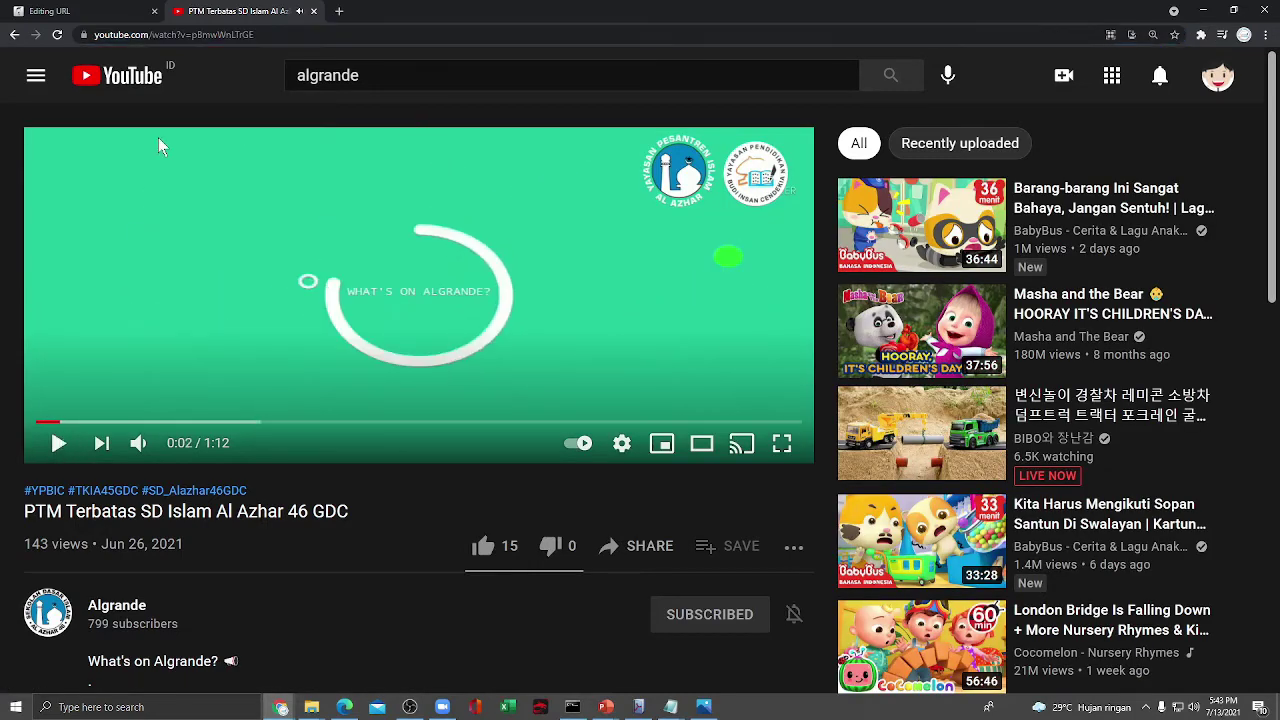
Return to the URL resource form, paste the copied video address as the external URL and enter the description DESKRIPSI LINK VIDEO
click(93, 15)
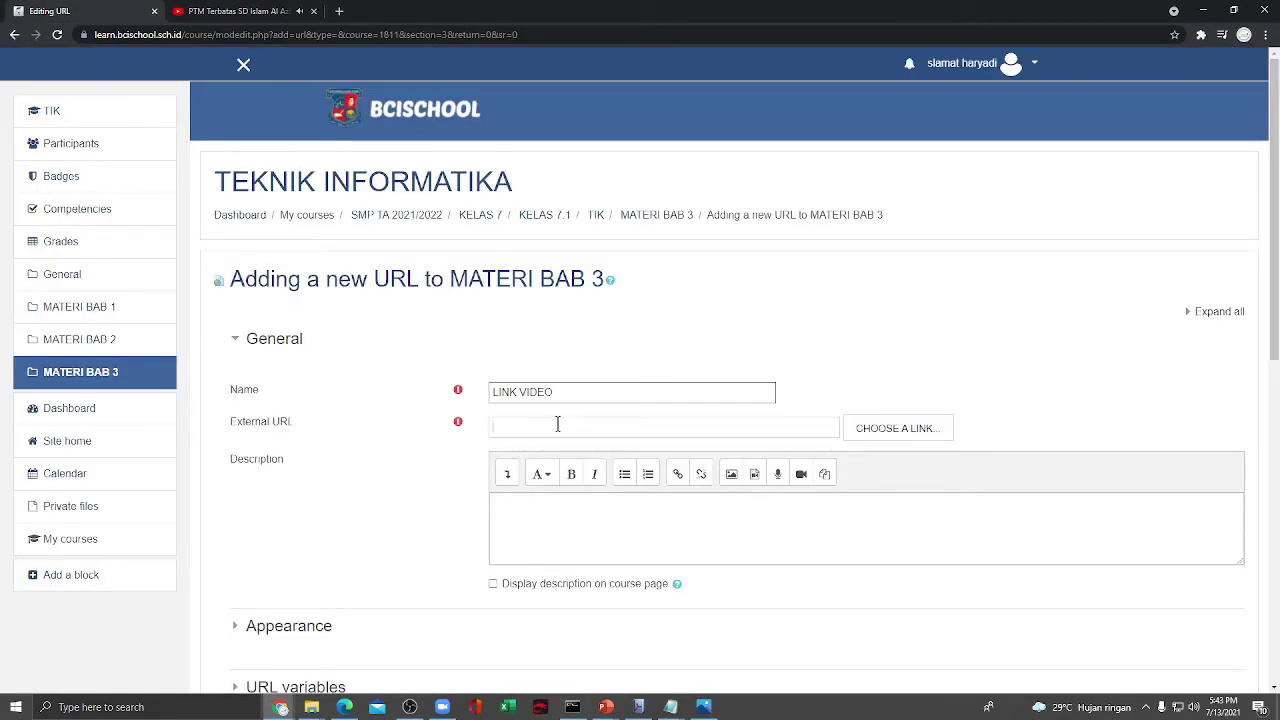
text(https://www.youtube.com/watch?v=pBmwWnLTrCE)
click(535, 520)
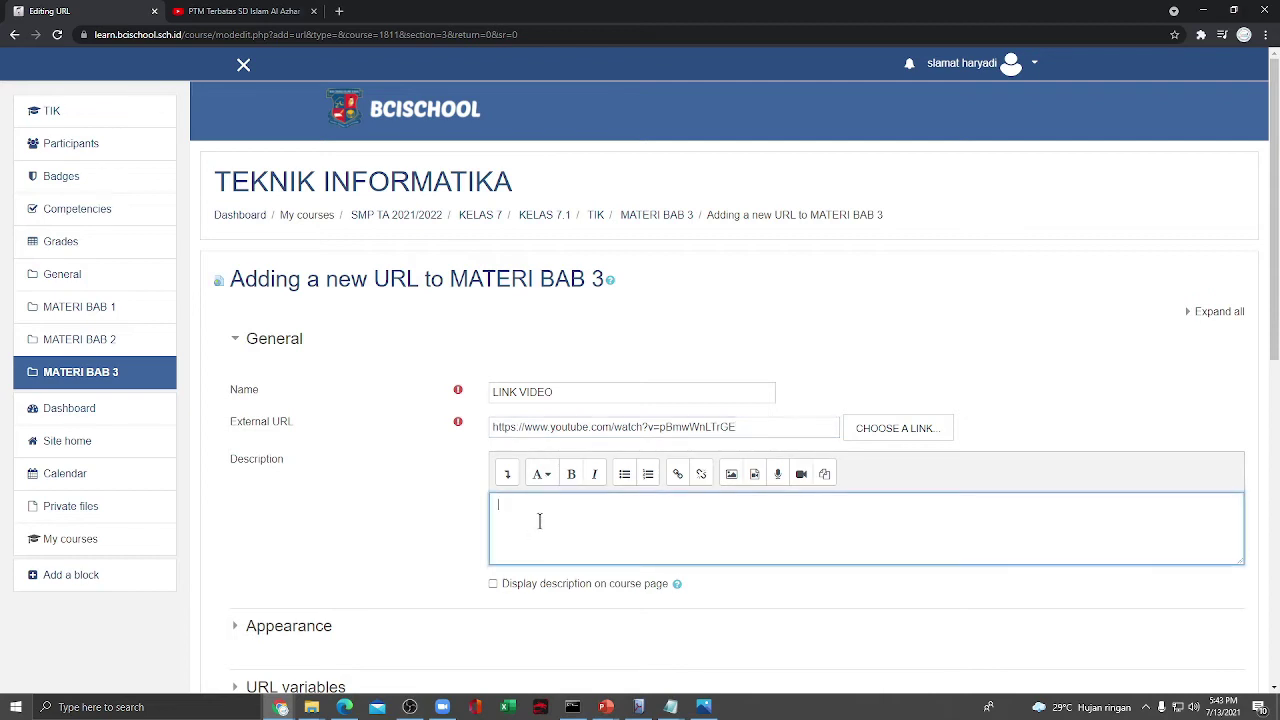
text(DESKRIPSI LINK VIDEO)
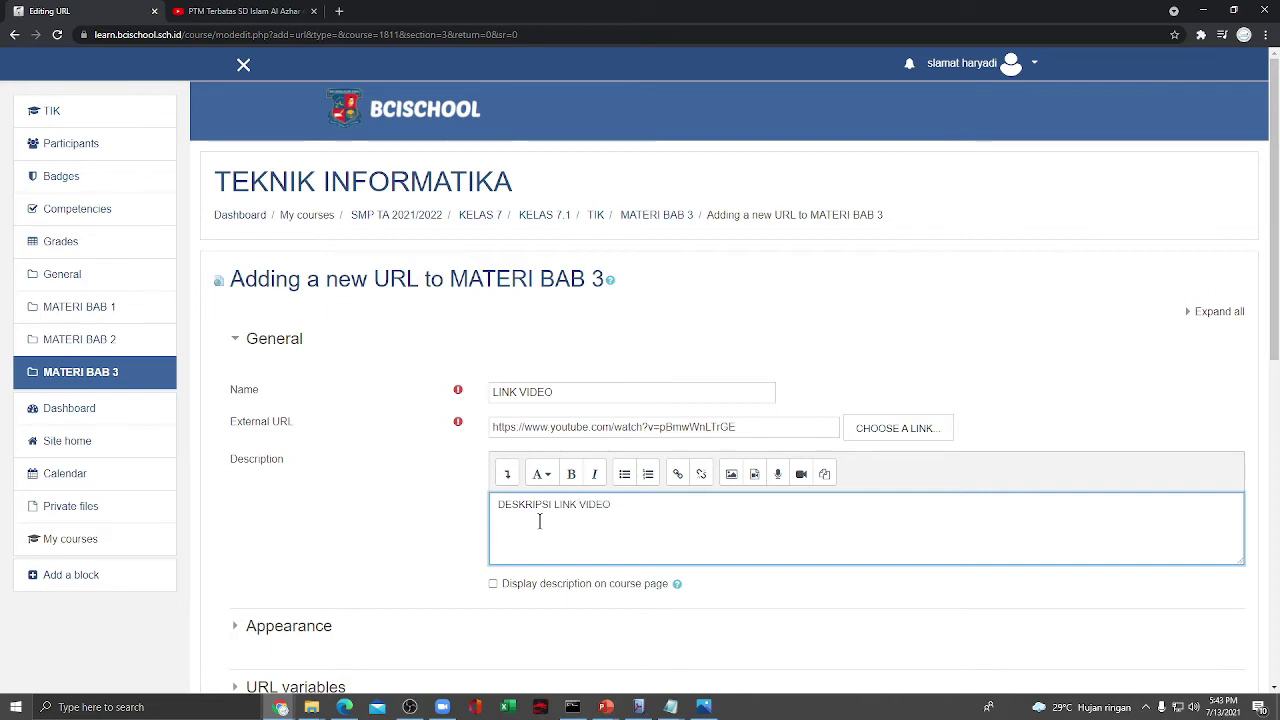
Restrict access to the LINK VIDEO resource so that UJIAN MATERI BAB 2 must be marked complete
scroll(480, 500, down, 3)
click(318, 365)
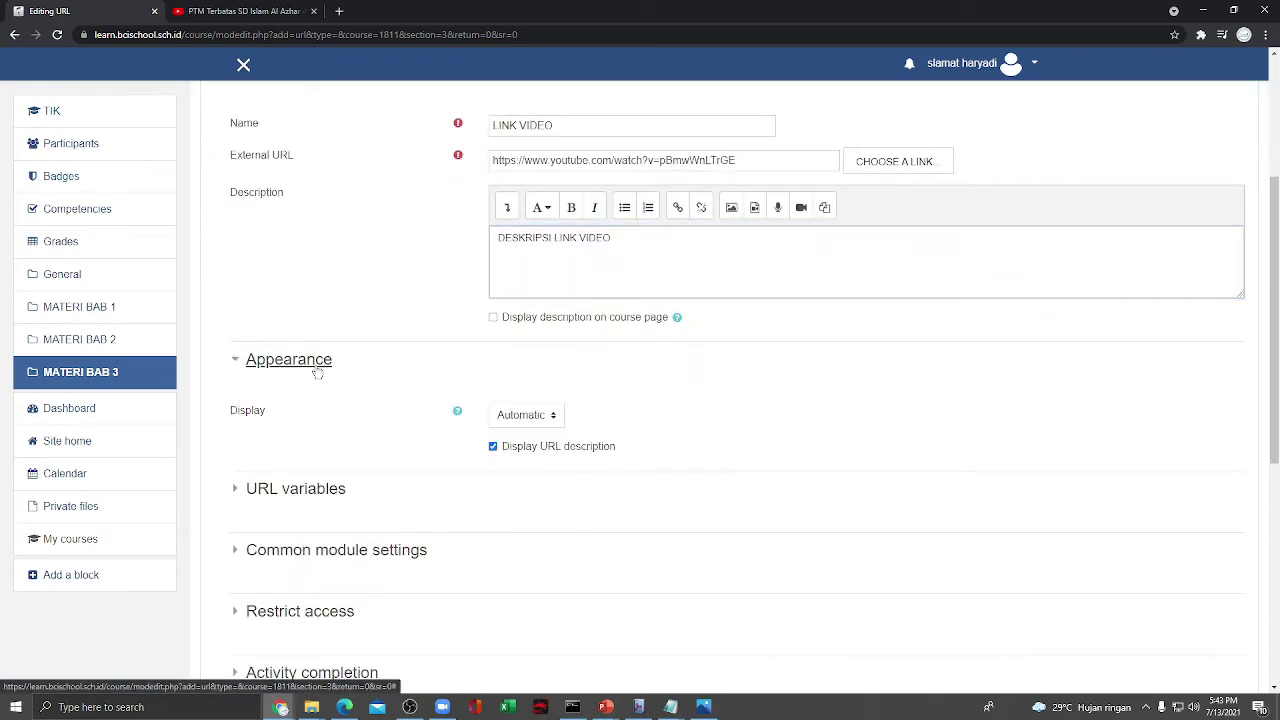
scroll(317, 371, down, 4)
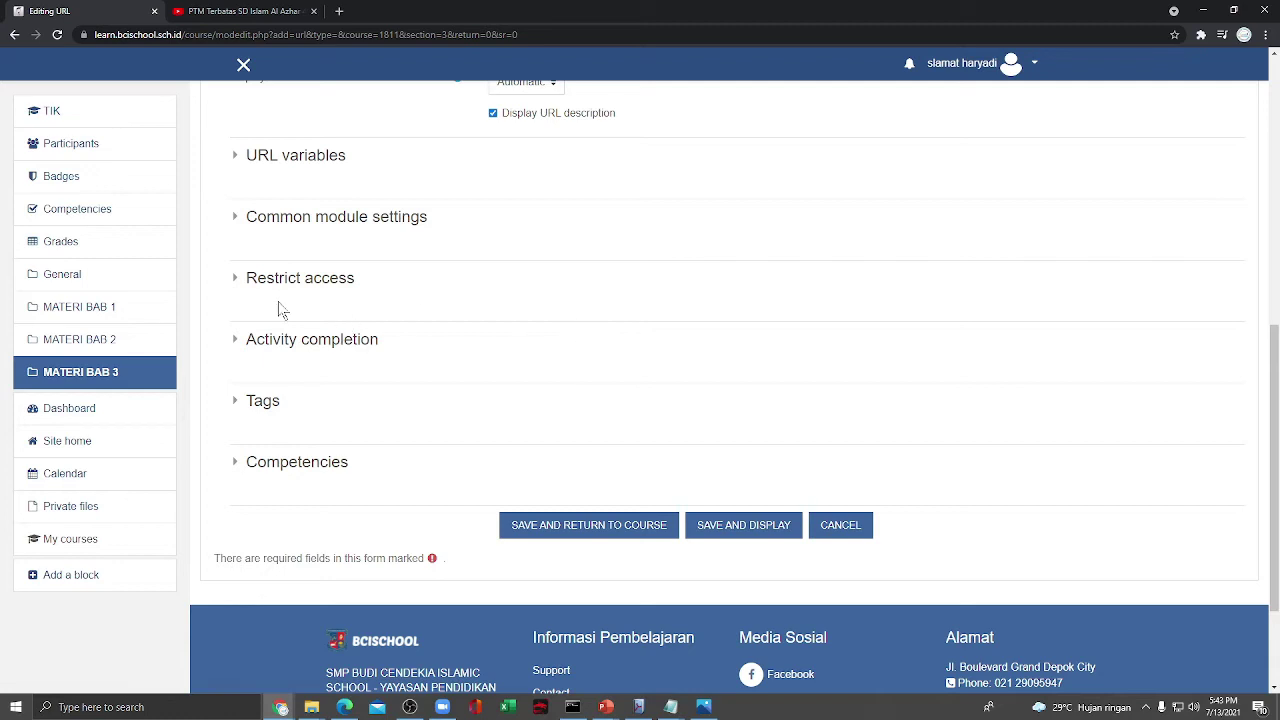
click(300, 278)
click(575, 372)
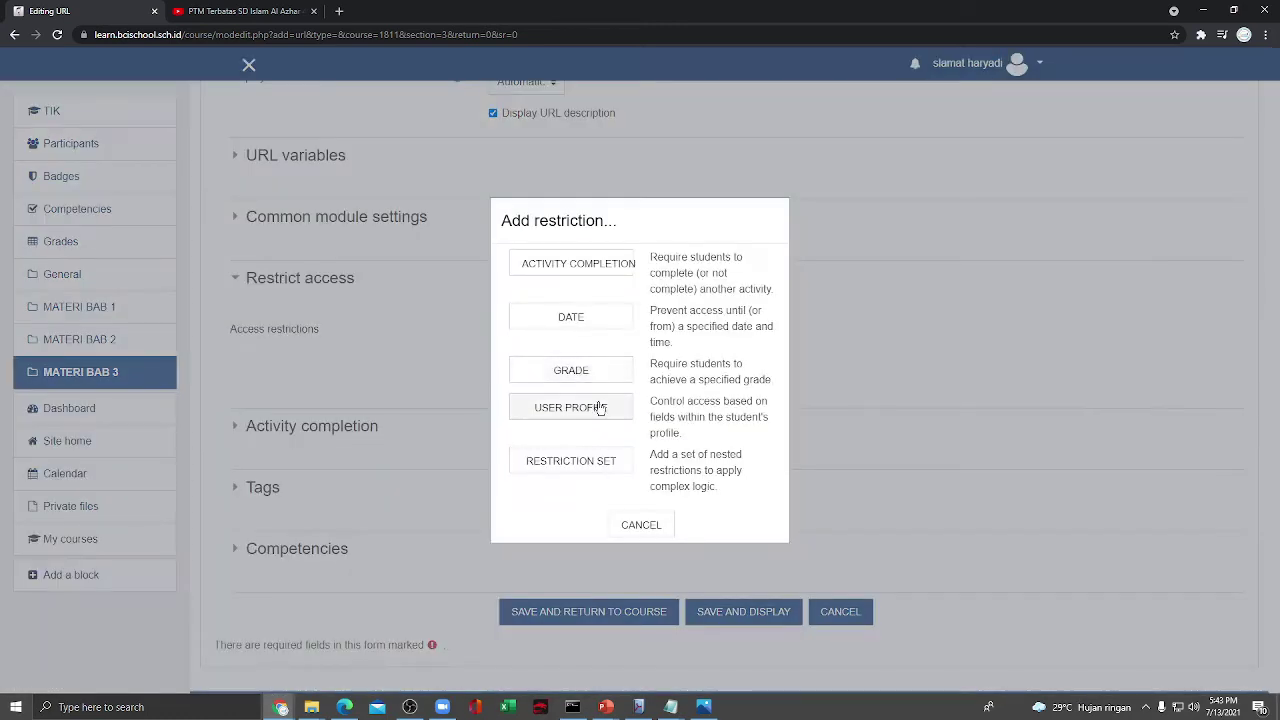
click(593, 265)
click(691, 395)
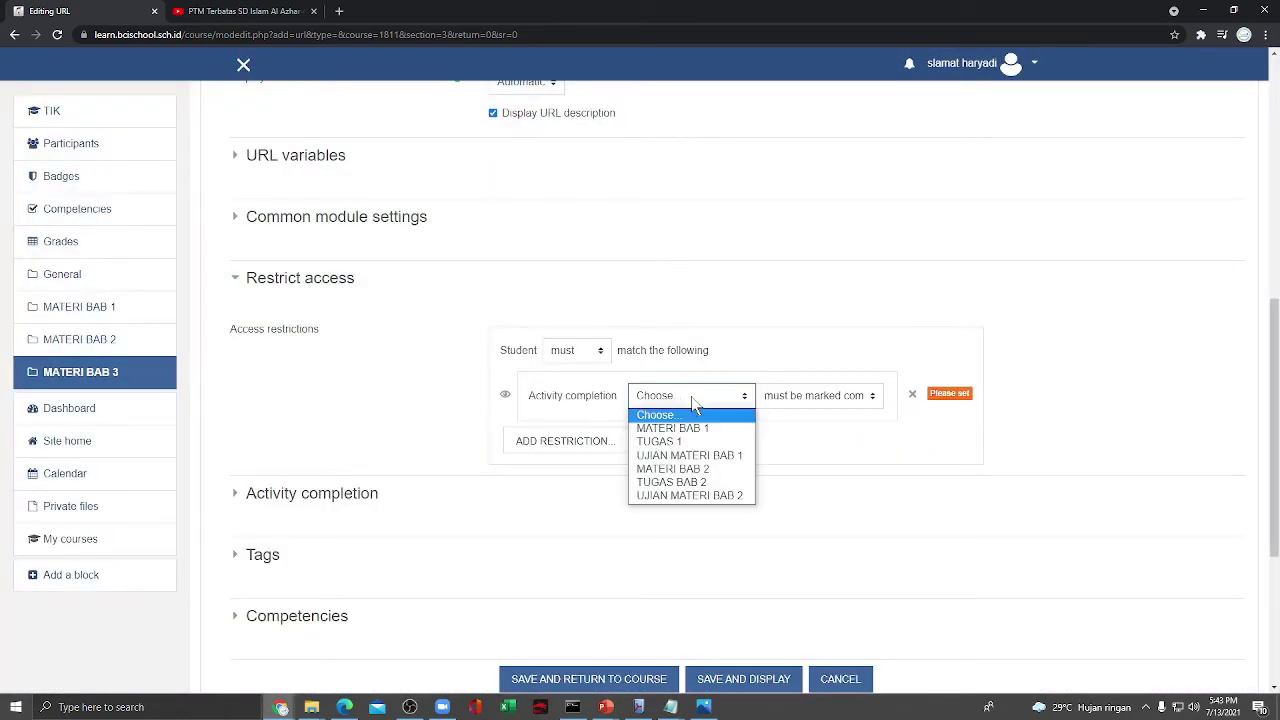
click(738, 496)
Set LINK VIDEO's completion tracking to show it as complete when conditions are met, then save and return to the course
click(340, 494)
scroll(650, 444, down, 2)
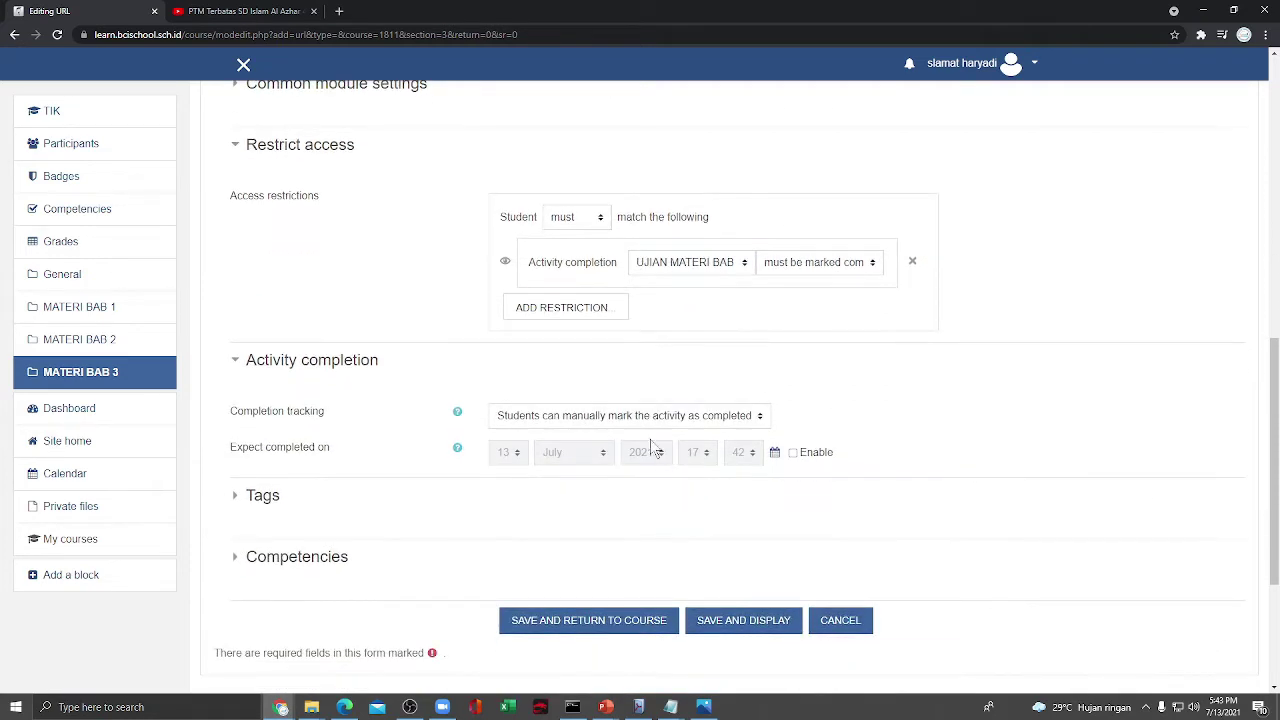
click(645, 416)
click(655, 464)
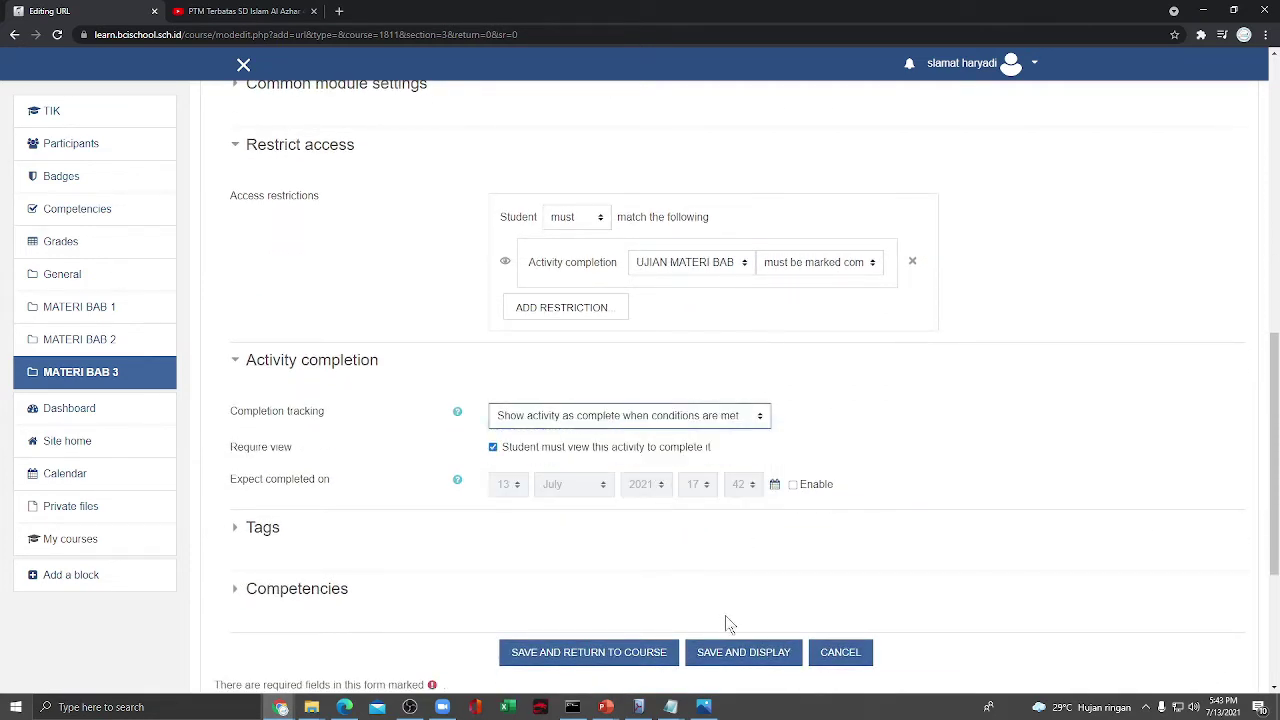
click(641, 656)
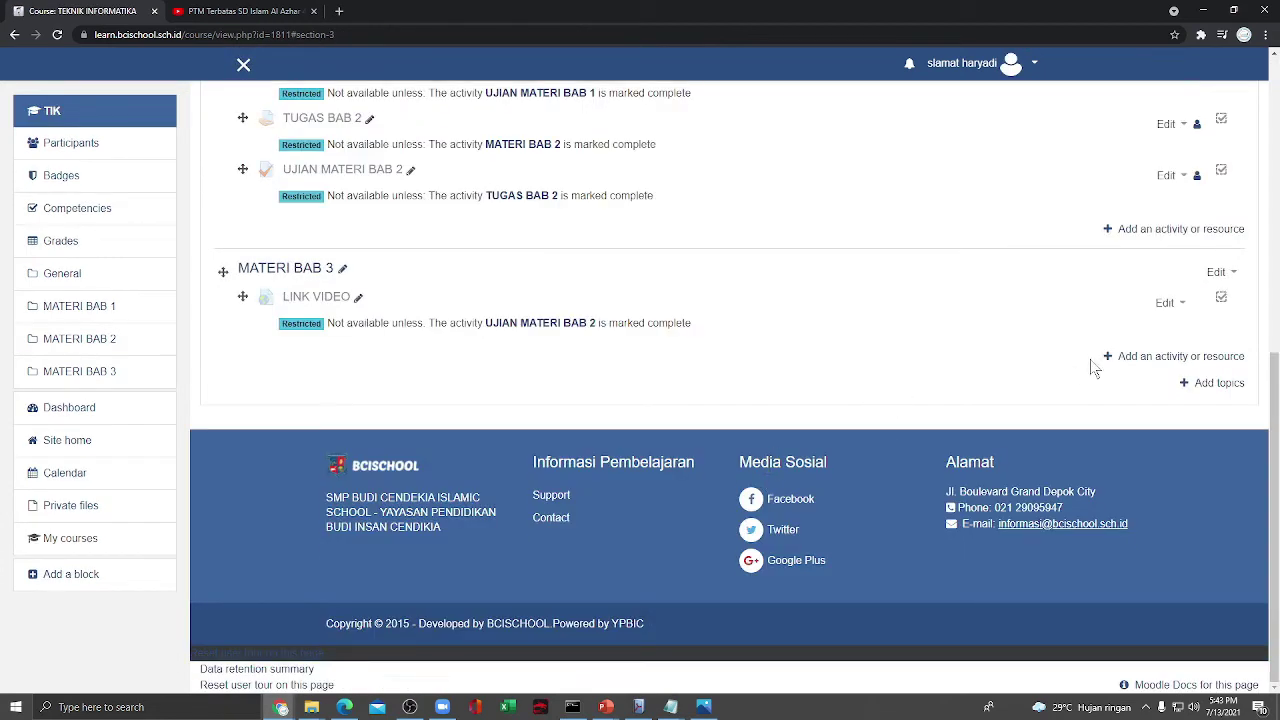
Add a Page resource to the MATERI BAB 3 section named HALAMAN with the description DESKRIPSI HALAMAN
click(1166, 358)
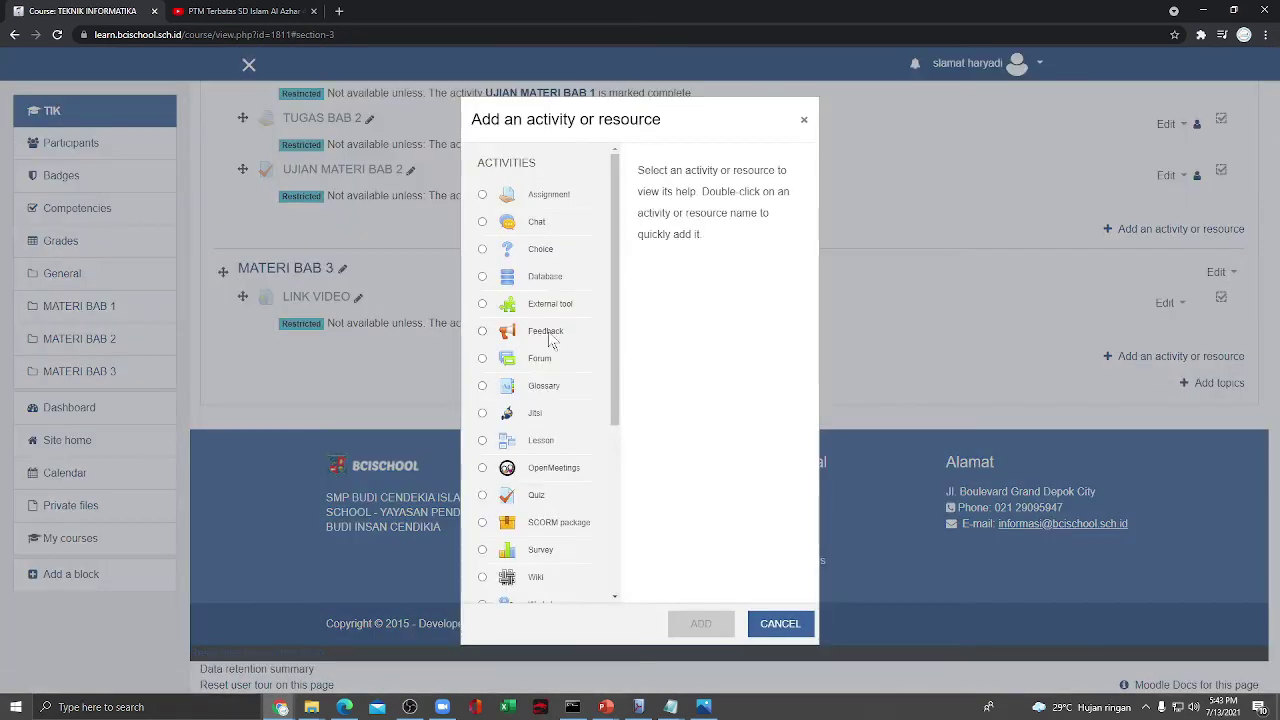
drag(613, 304, 599, 504)
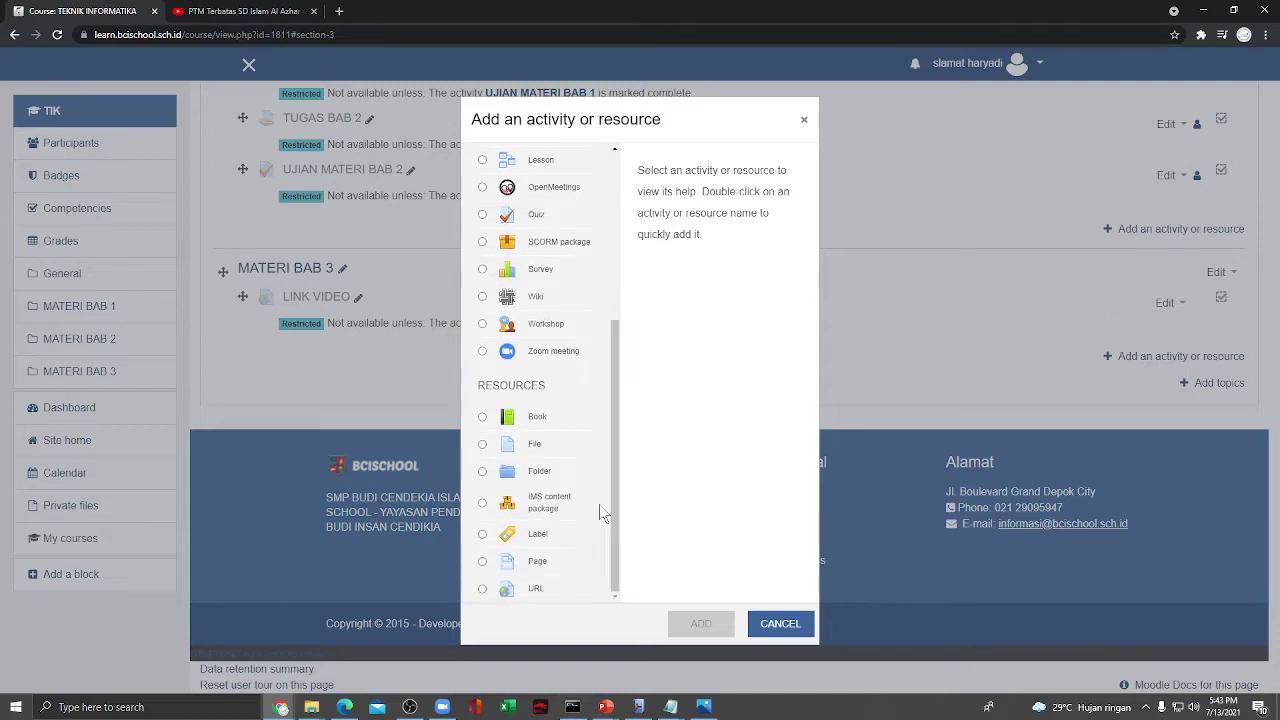
click(483, 563)
click(700, 622)
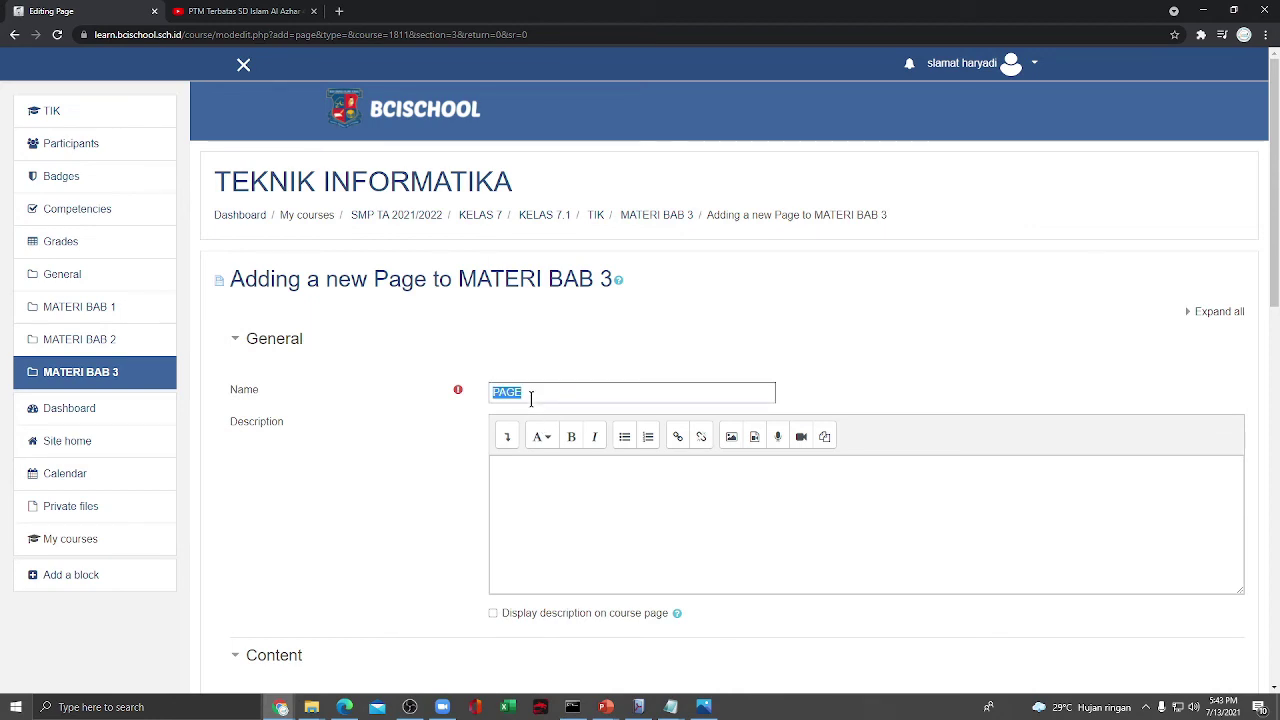
text(HALAMAN)
click(609, 484)
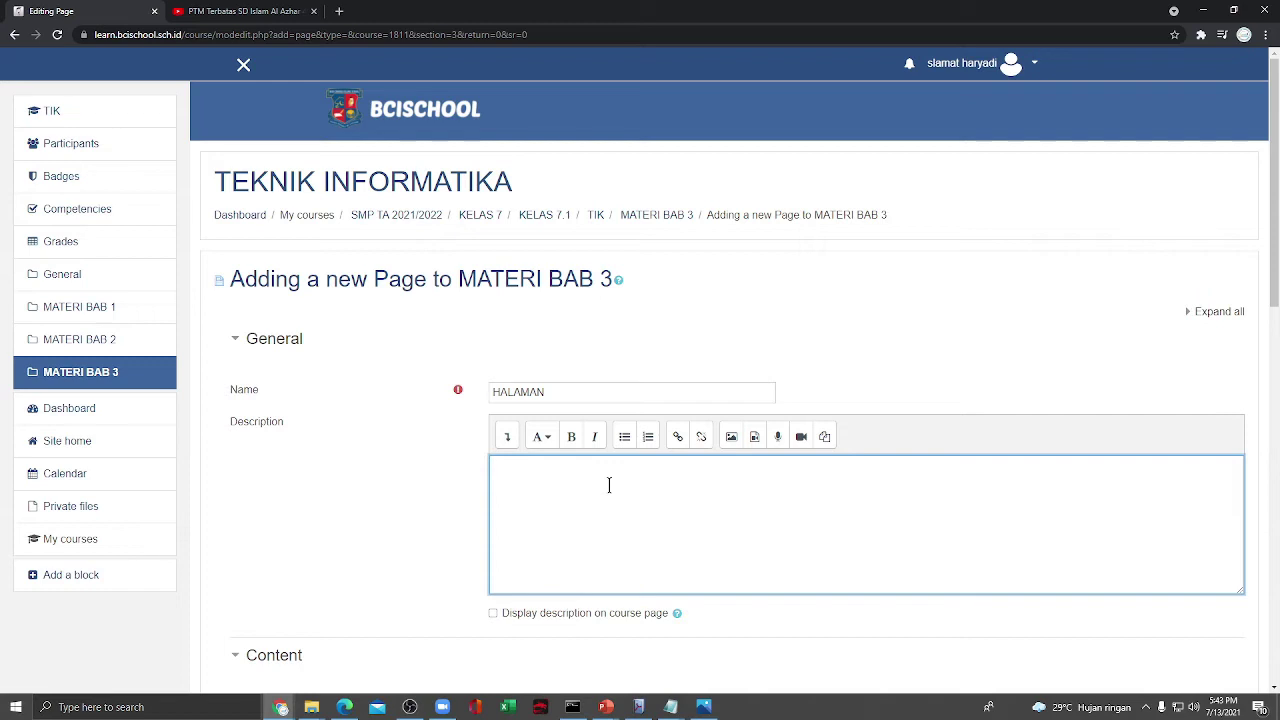
text(DESKRIPSI HALAMAN)
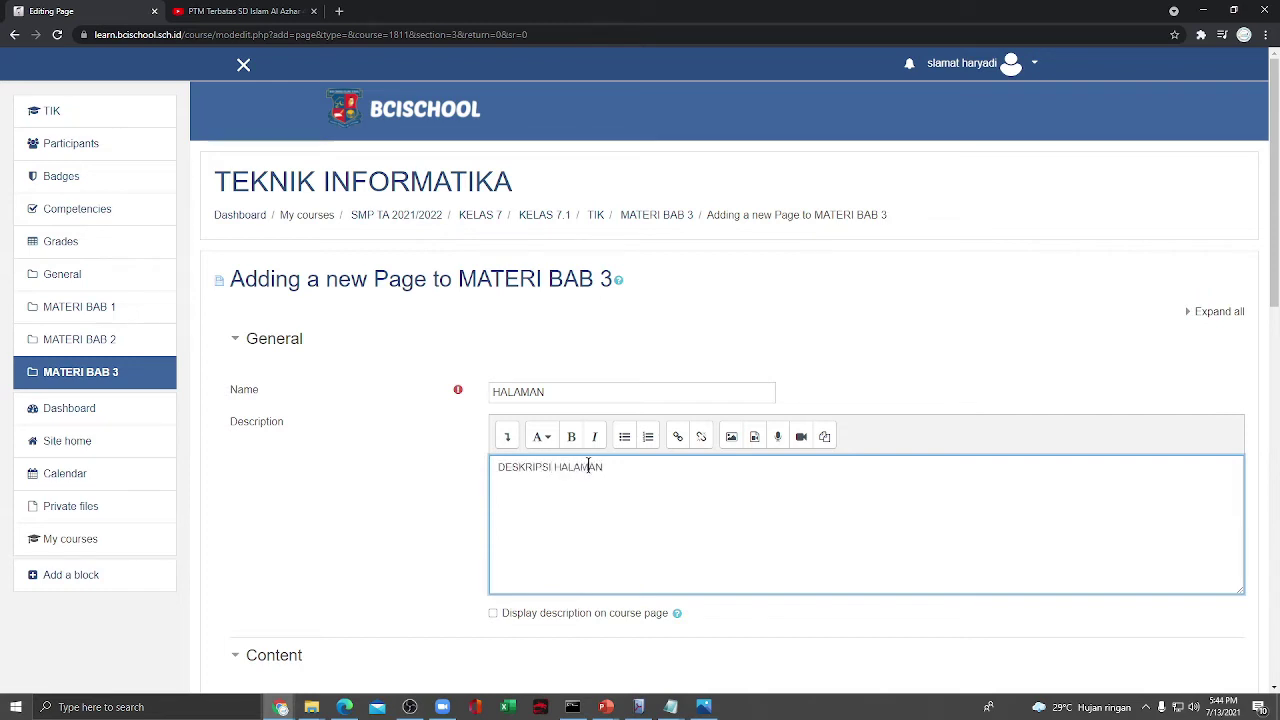
Insert the copied YouTube address as a media link in the page content and extend the description to DESKRIPSI HALAMAN VIDEO
scroll(609, 484, down, 5)
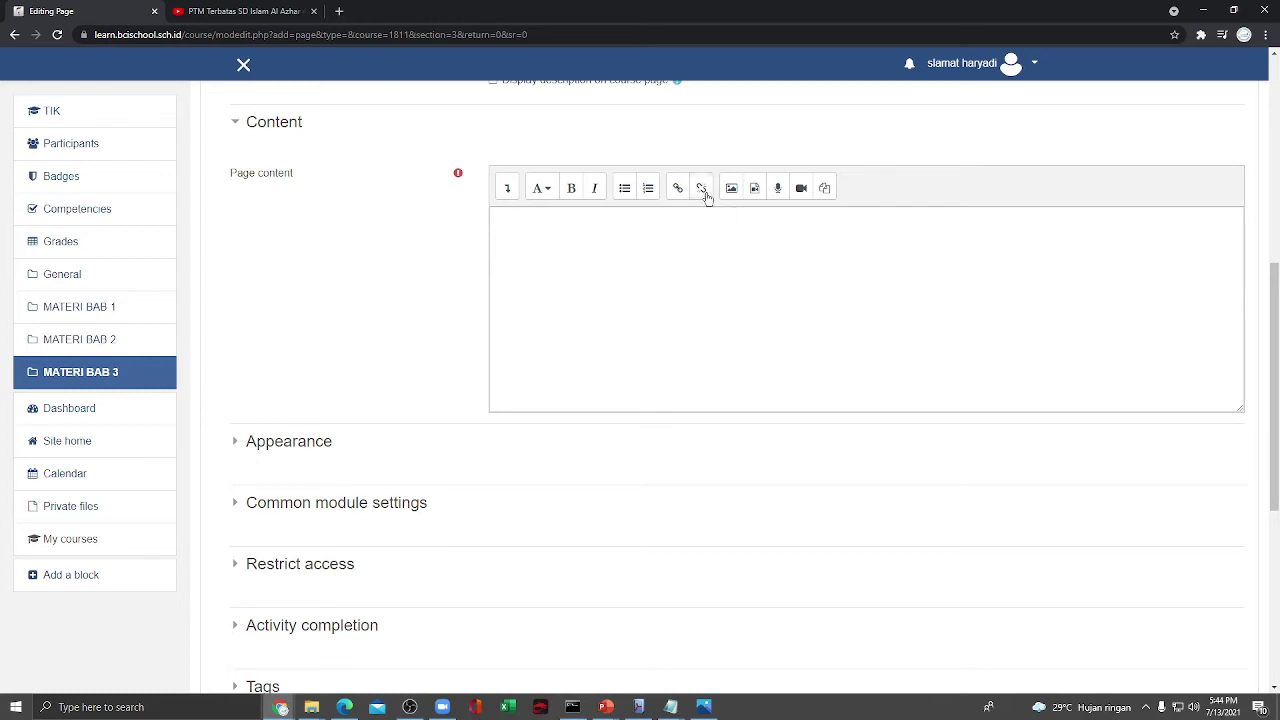
click(755, 188)
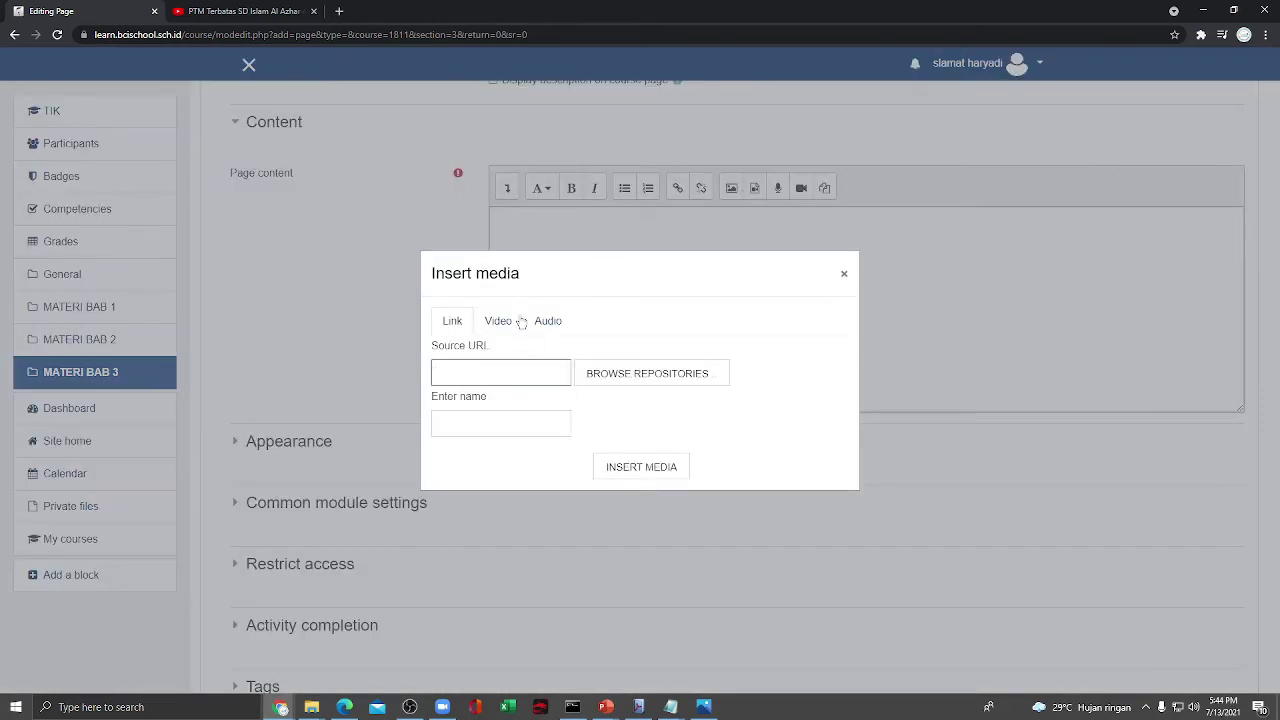
key(ctrl+v)
click(648, 471)
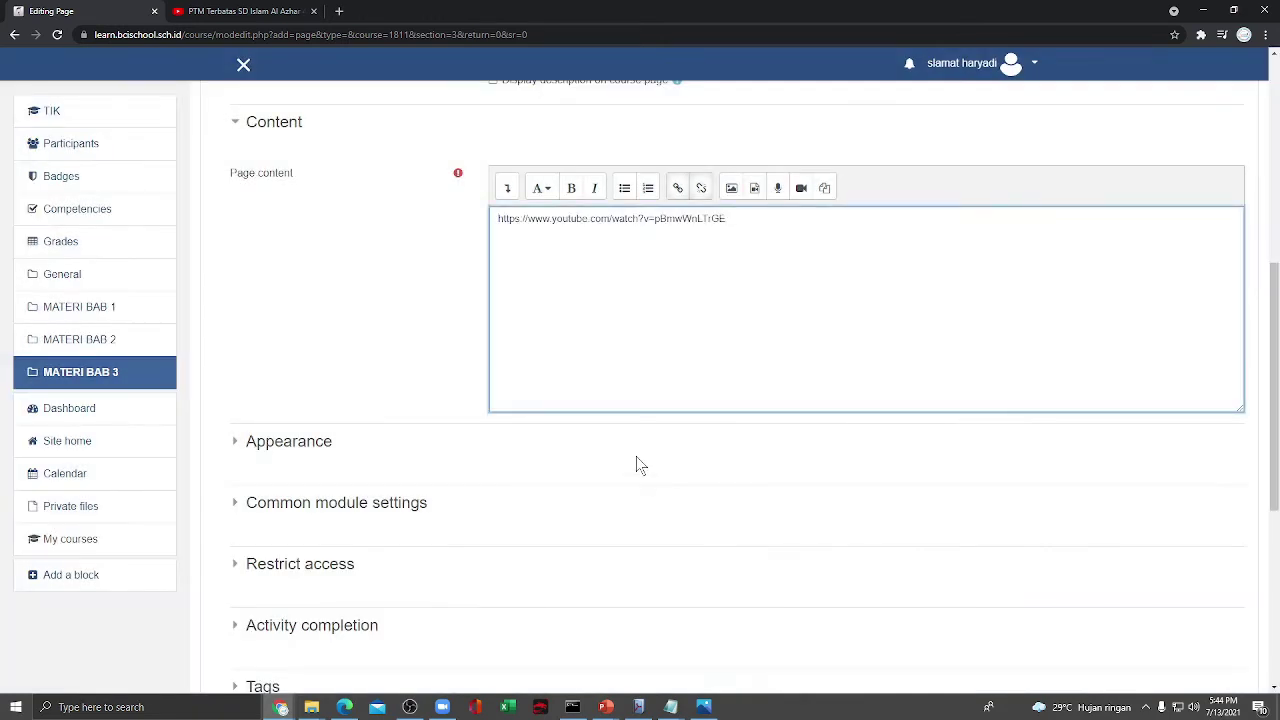
scroll(550, 215, up, 1)
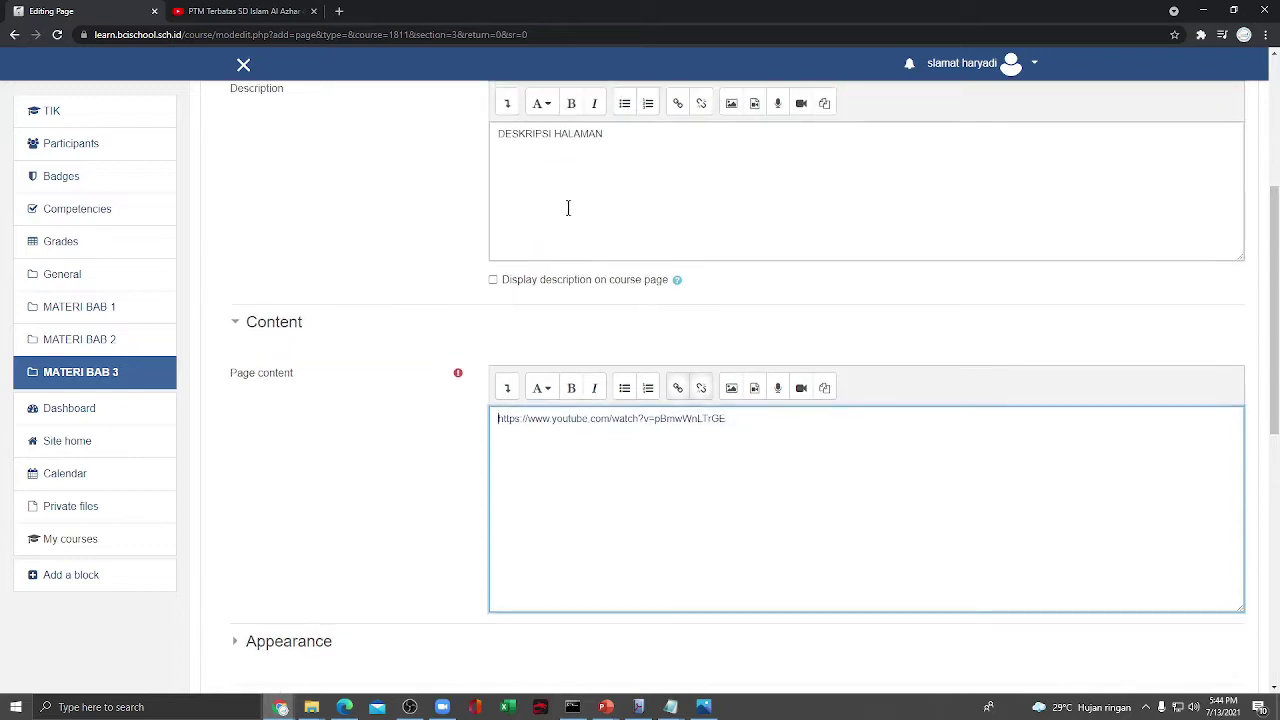
click(655, 135)
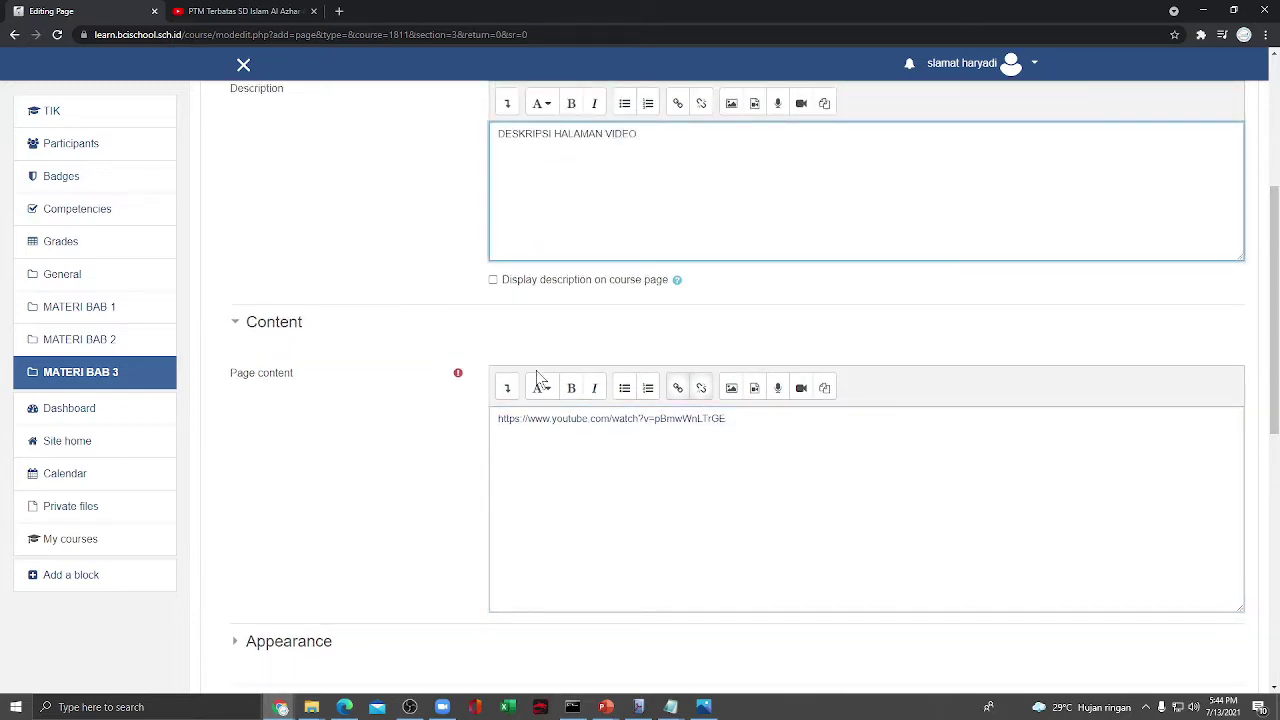
Set the page's completion tracking to show the activity as complete when conditions are met
scroll(455, 424, down, 5)
click(333, 293)
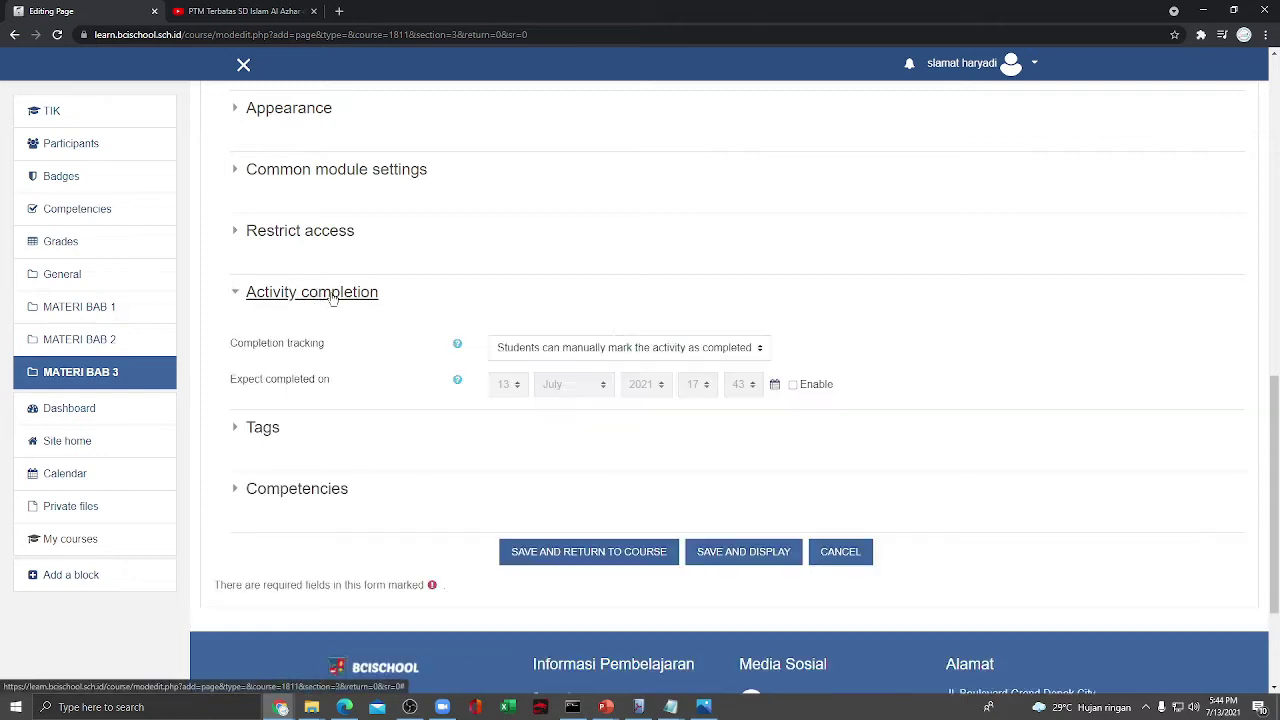
click(645, 350)
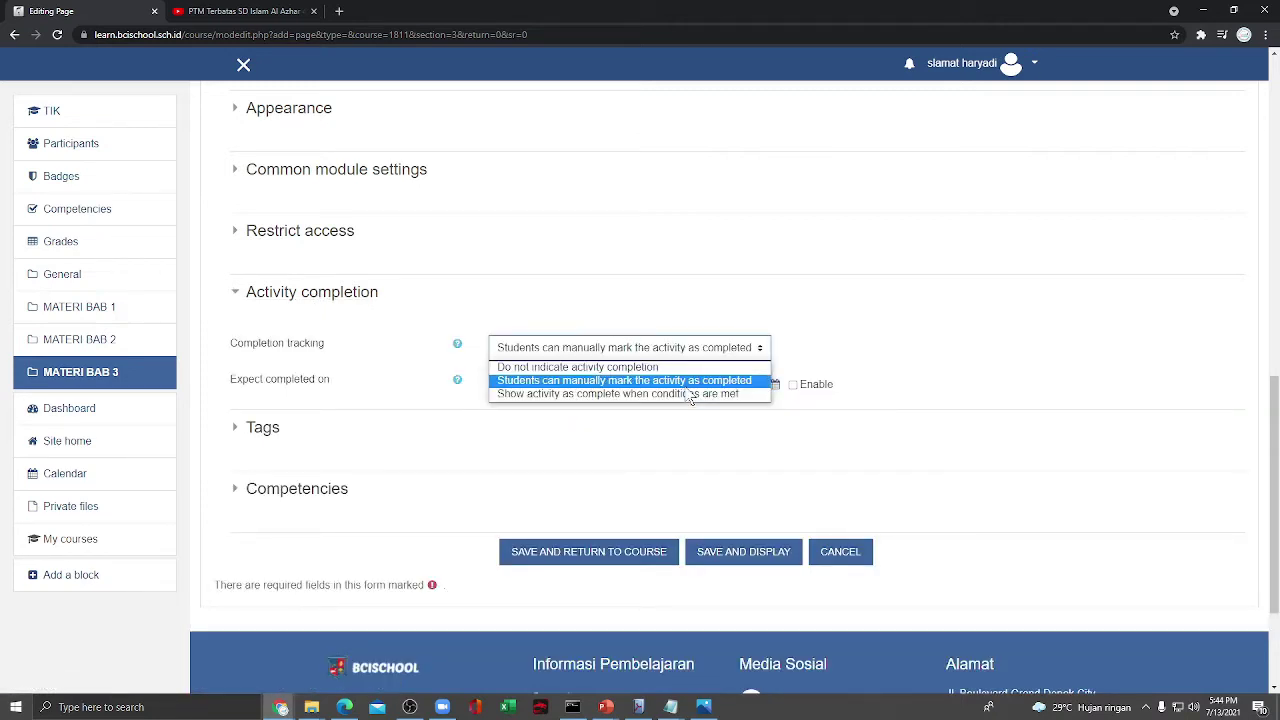
click(690, 394)
Restrict access to the HALAMAN page until LINK VIDEO is marked complete, and save it back to the course
click(342, 233)
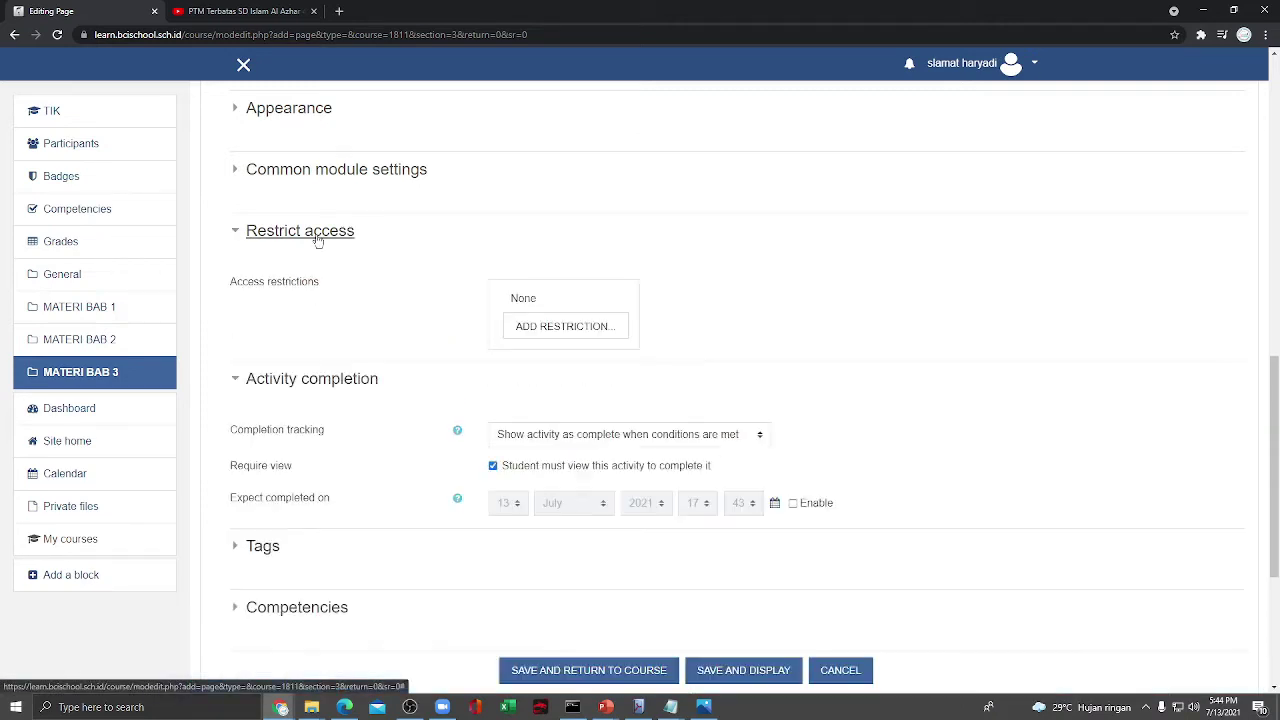
click(611, 330)
click(595, 261)
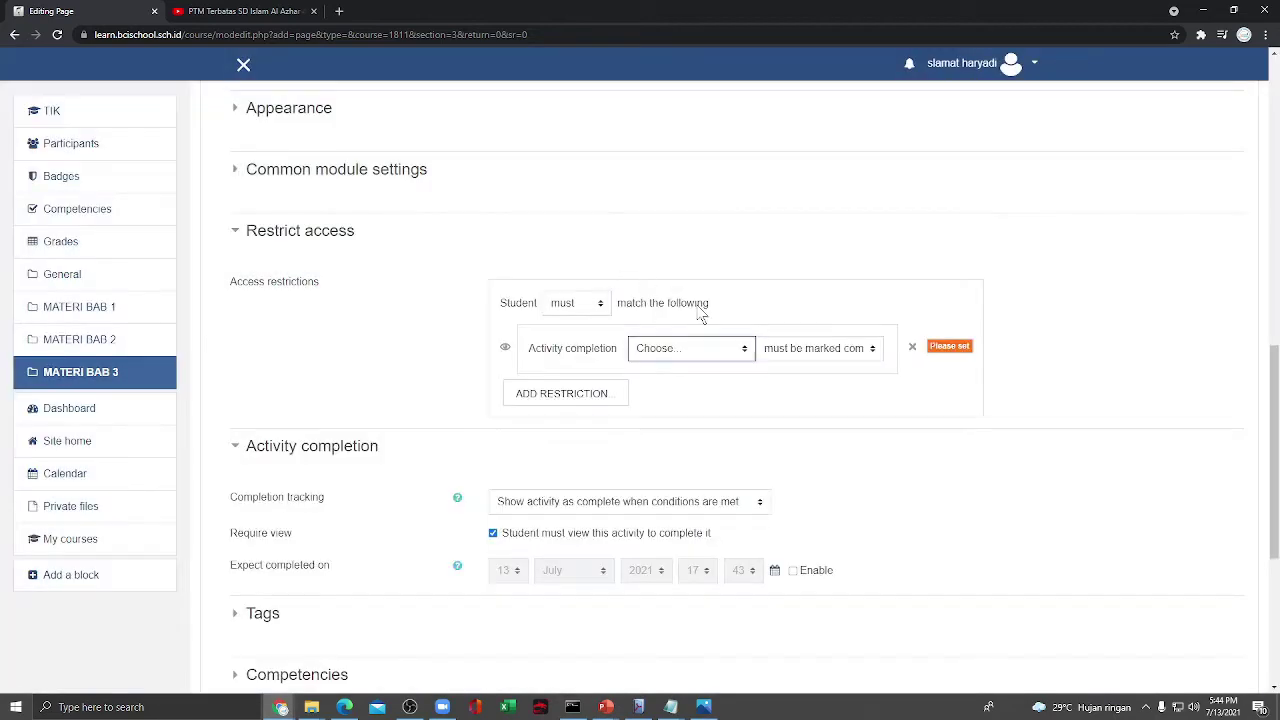
click(728, 356)
click(699, 466)
scroll(697, 472, down, 3)
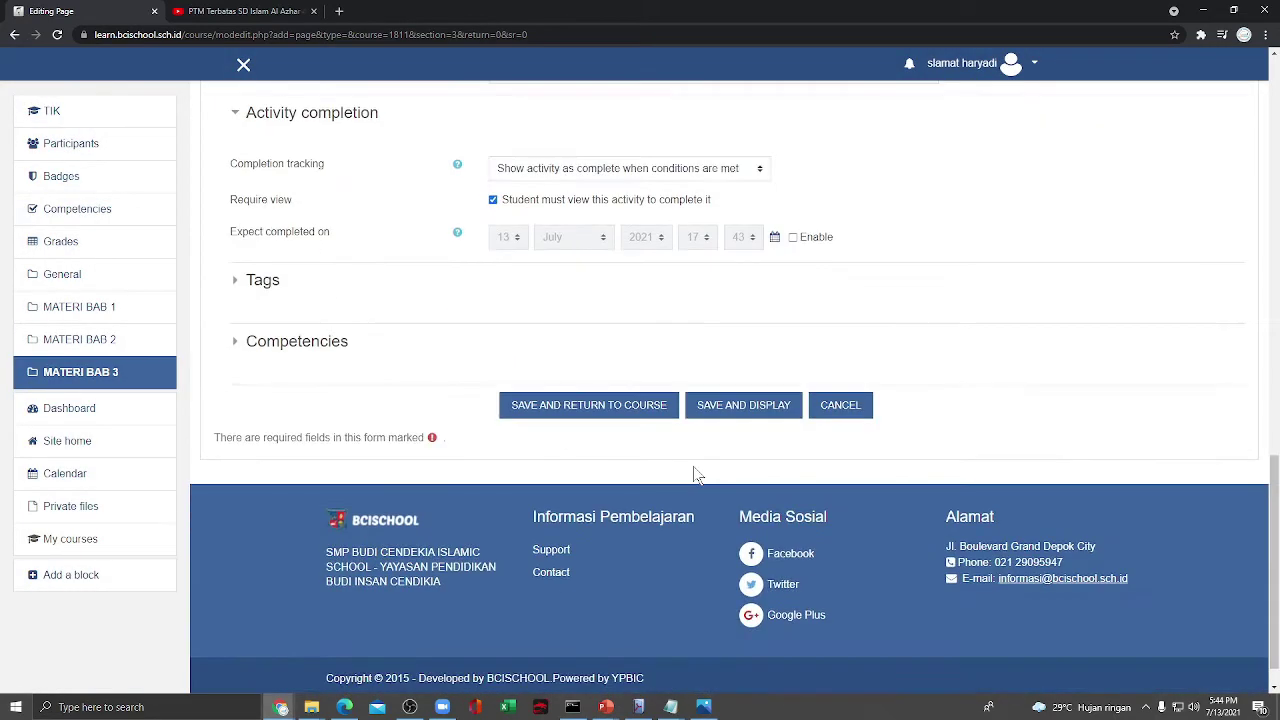
click(664, 408)
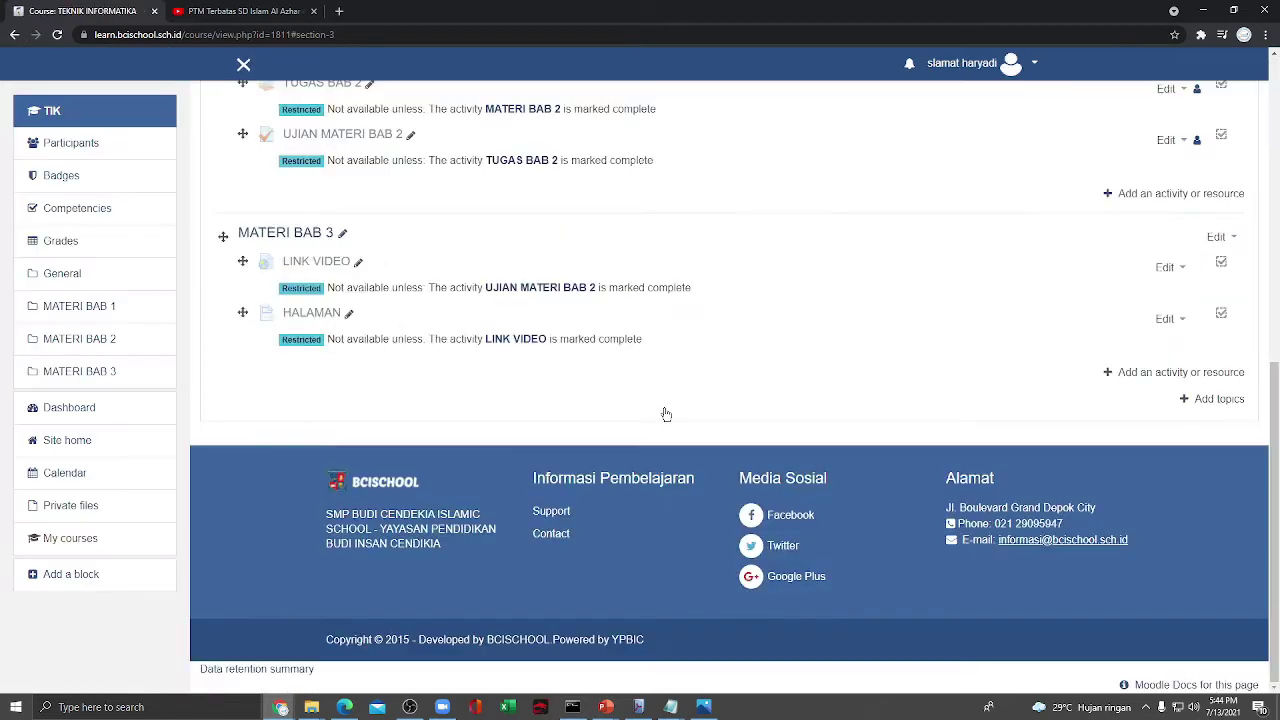
Add a URL resource to the General section, below INFORMASI KELAS, and name it LINK GMEET
scroll(641, 414, up, 8)
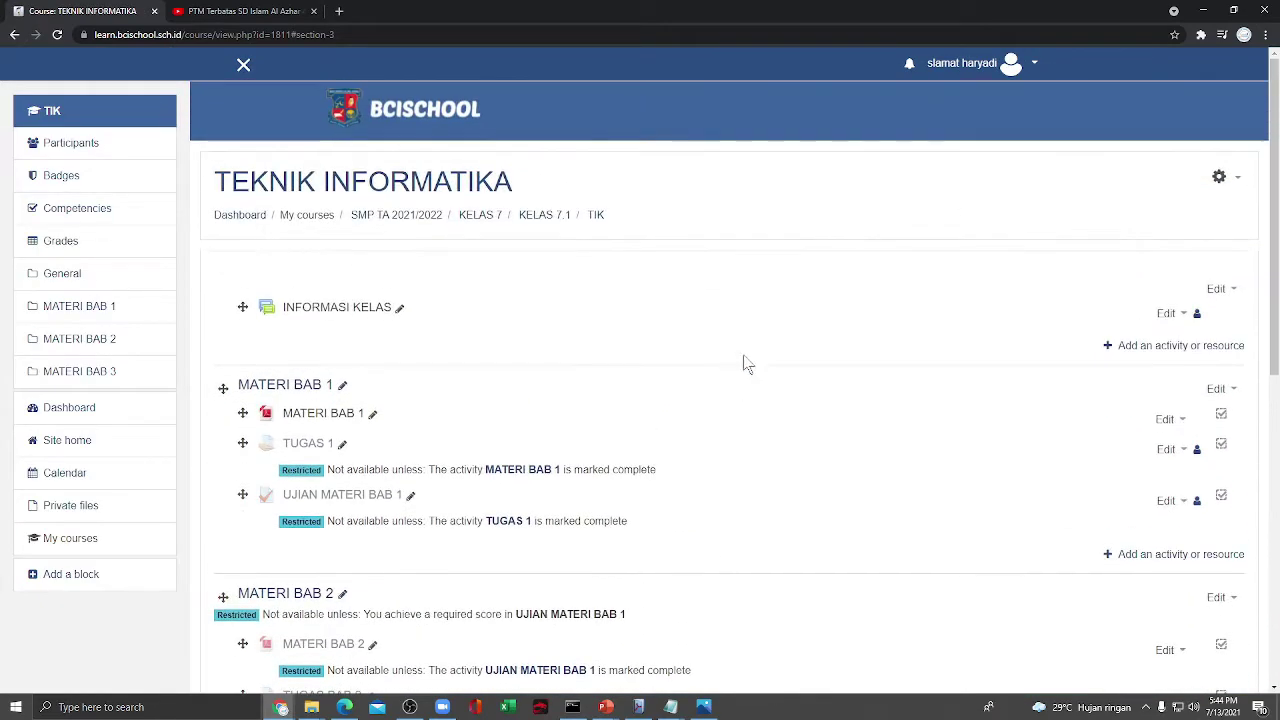
click(1183, 345)
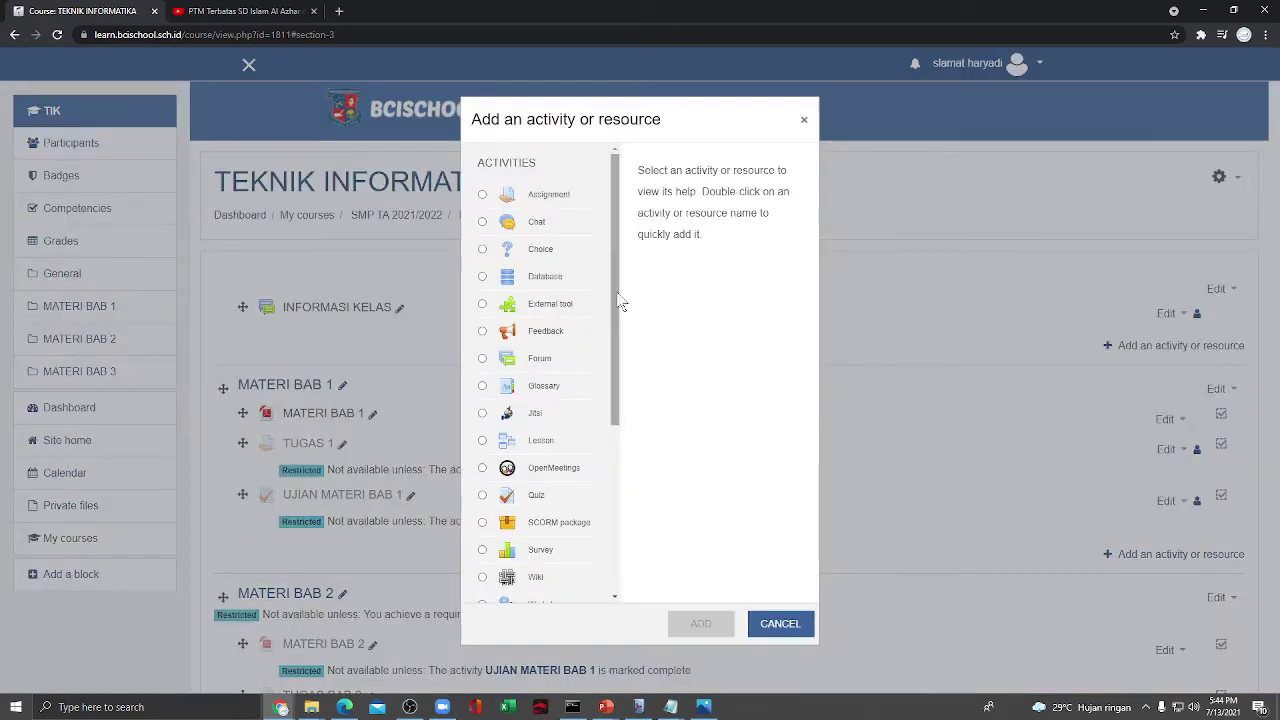
drag(620, 302, 606, 509)
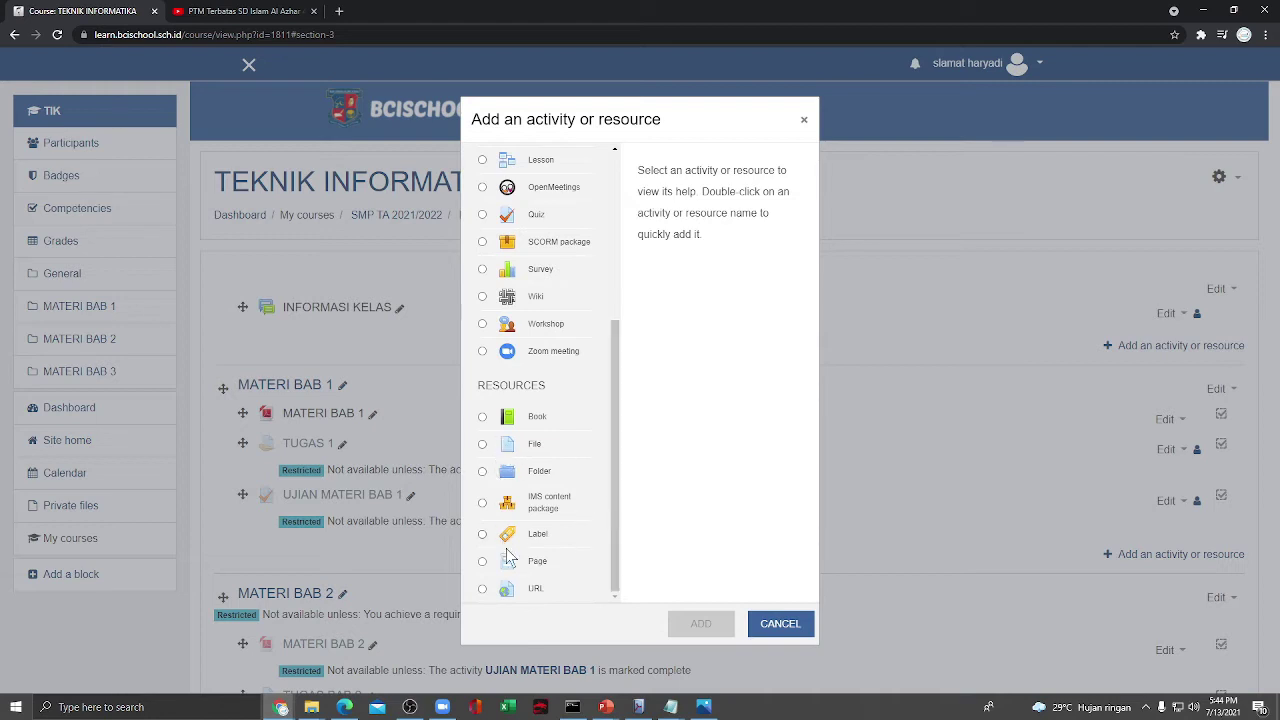
click(506, 589)
click(700, 630)
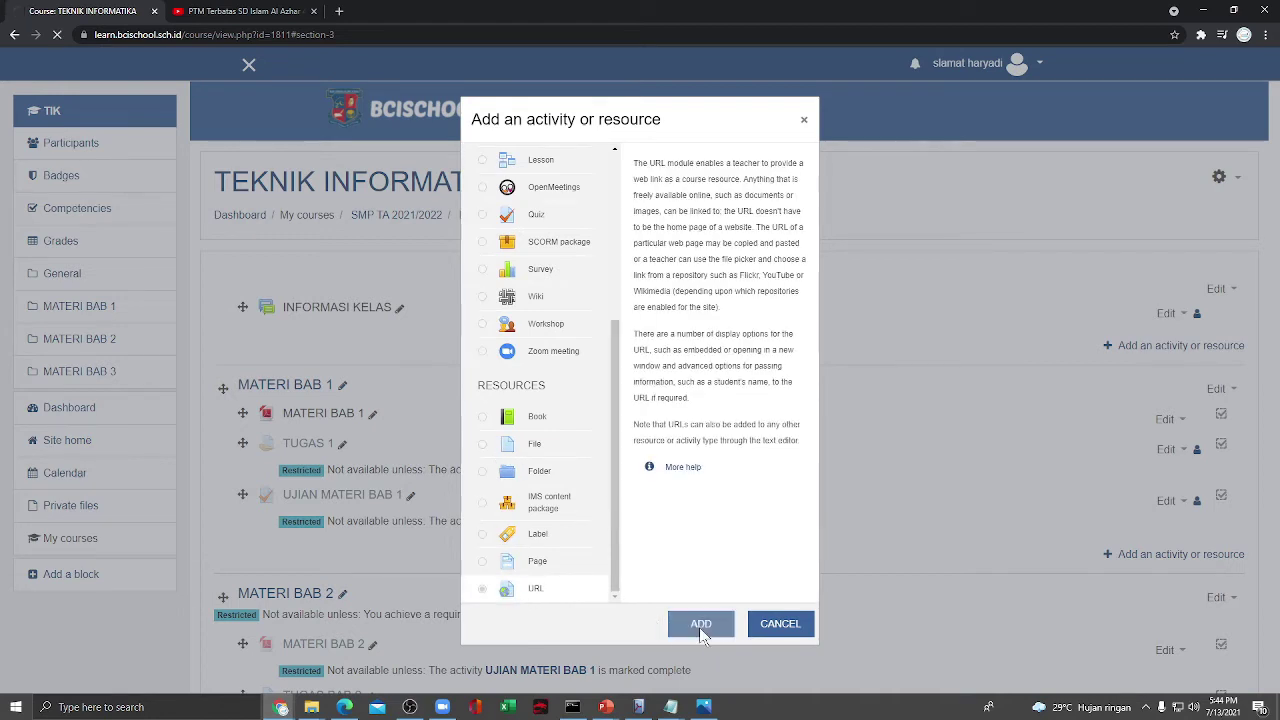
click(529, 398)
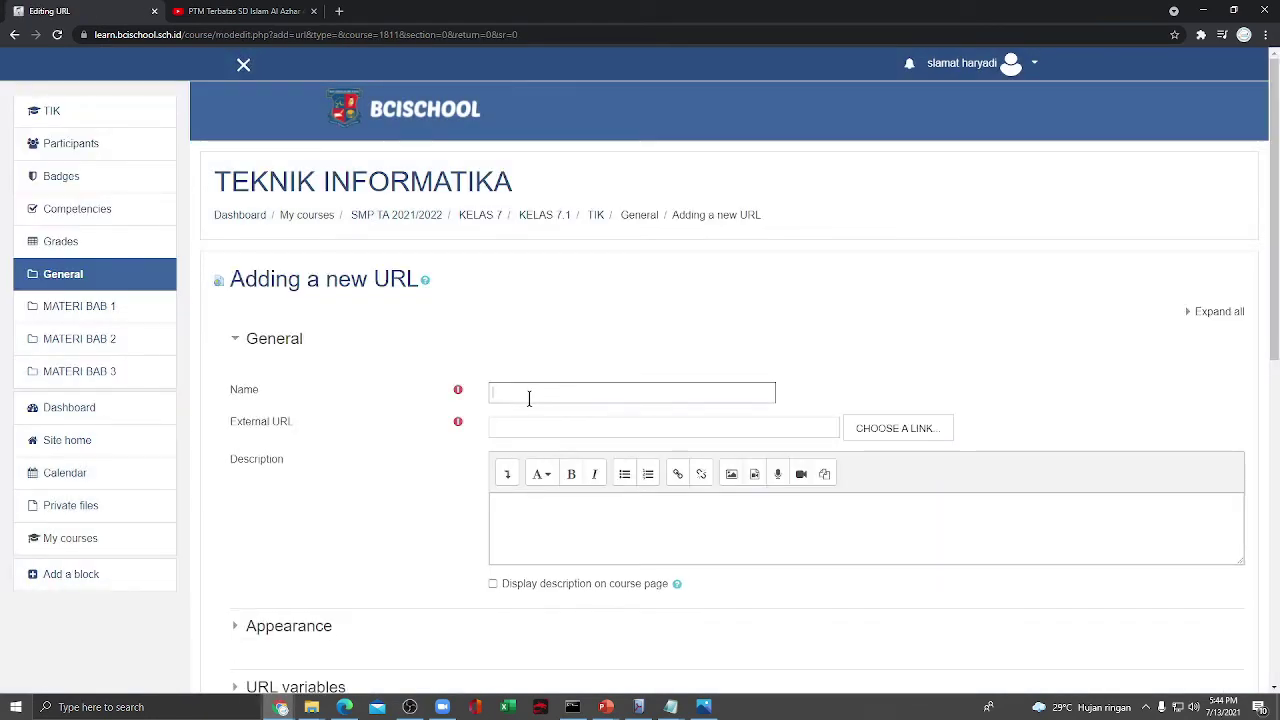
text(LIB)
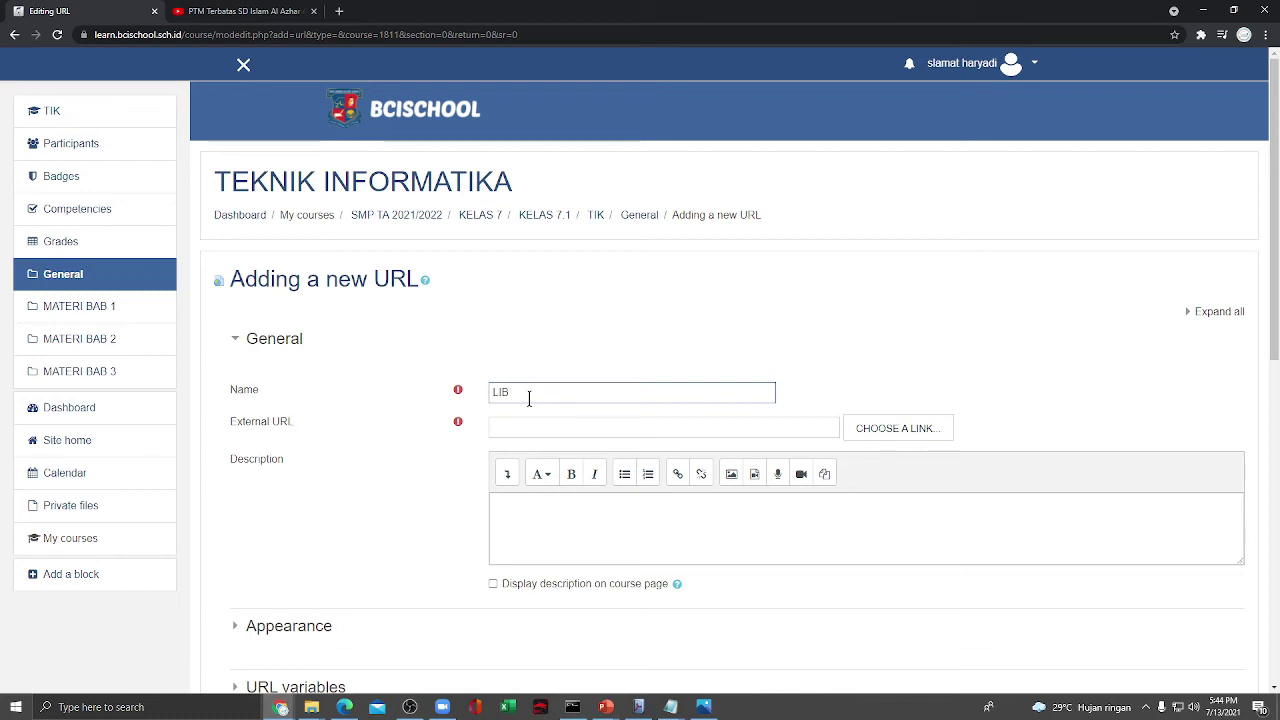
text(R)
key(BackSpace)
key(BackSpace)
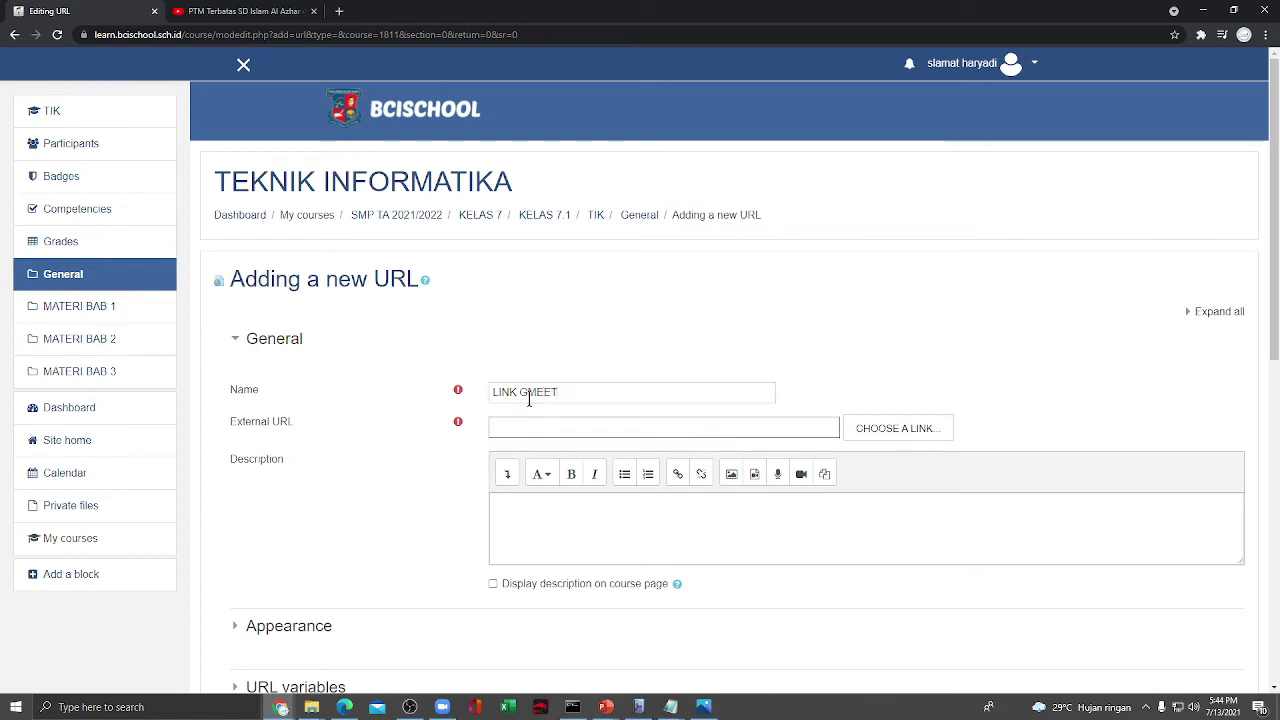
Search for Google Meet in a new browser tab, open its site, copy the web address and return to the URL resource form
click(339, 11)
text(G)
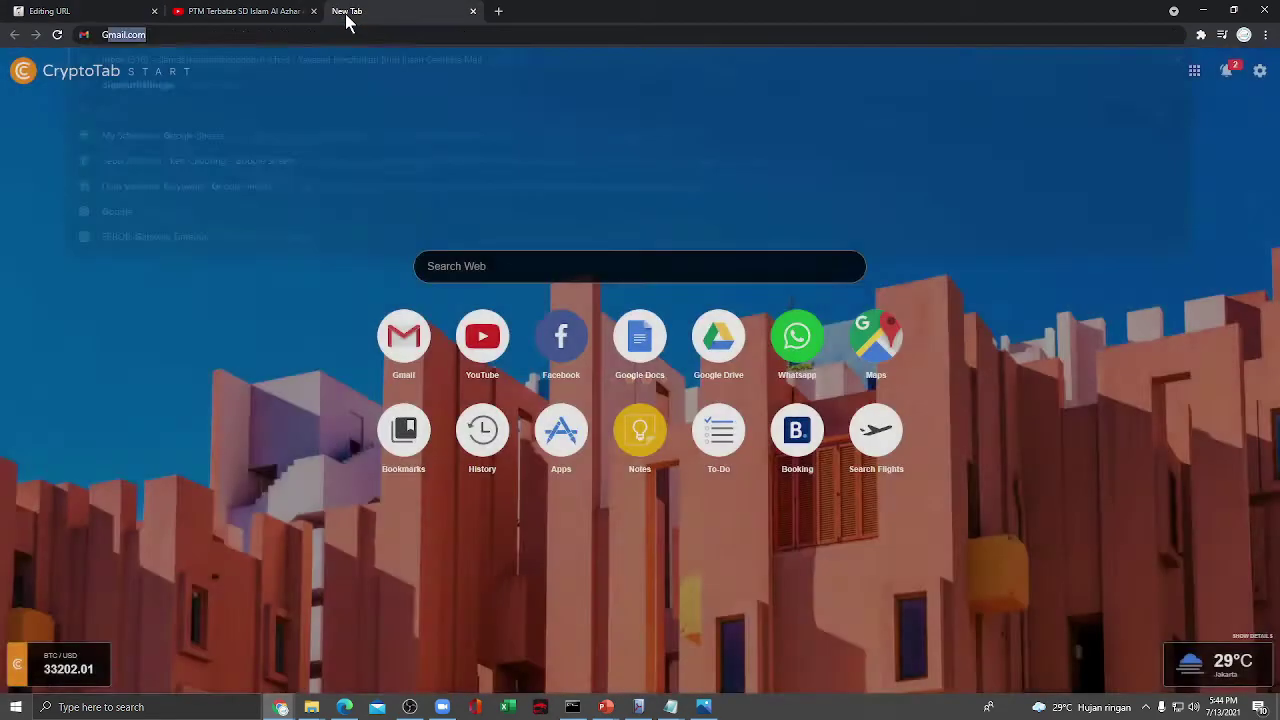
text(OOGLE)
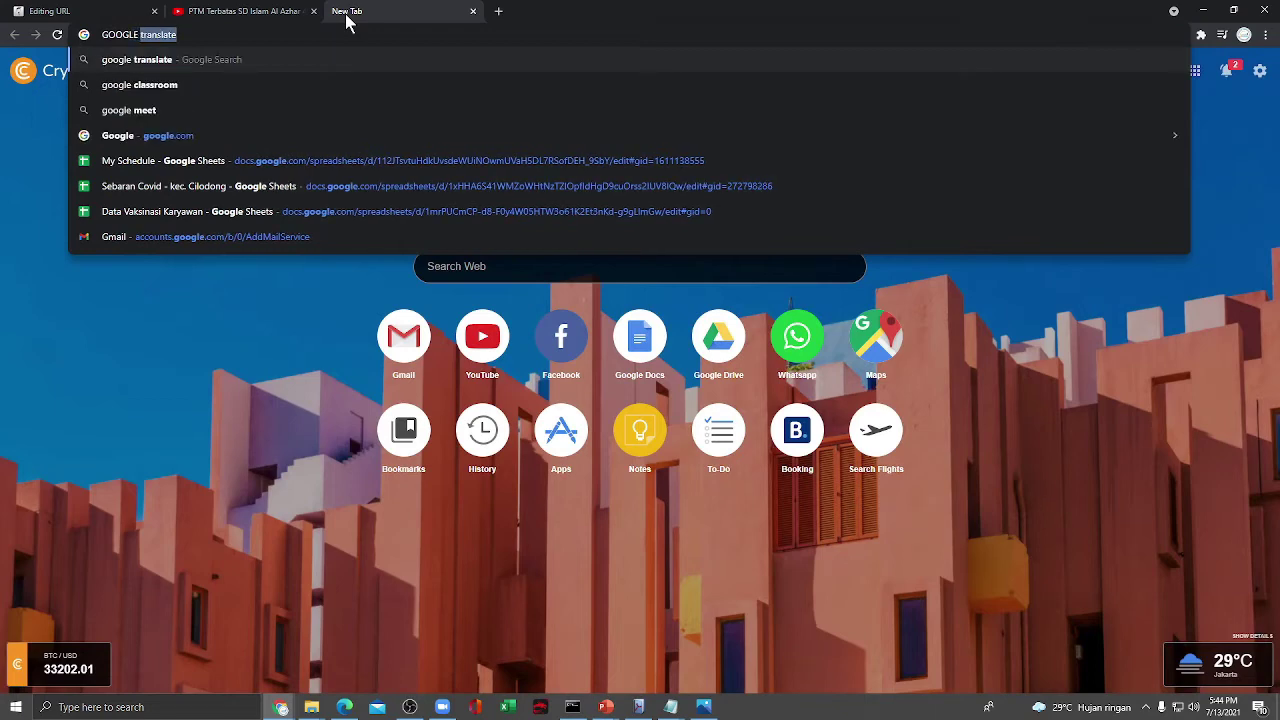
text( MEET)
key(Return)
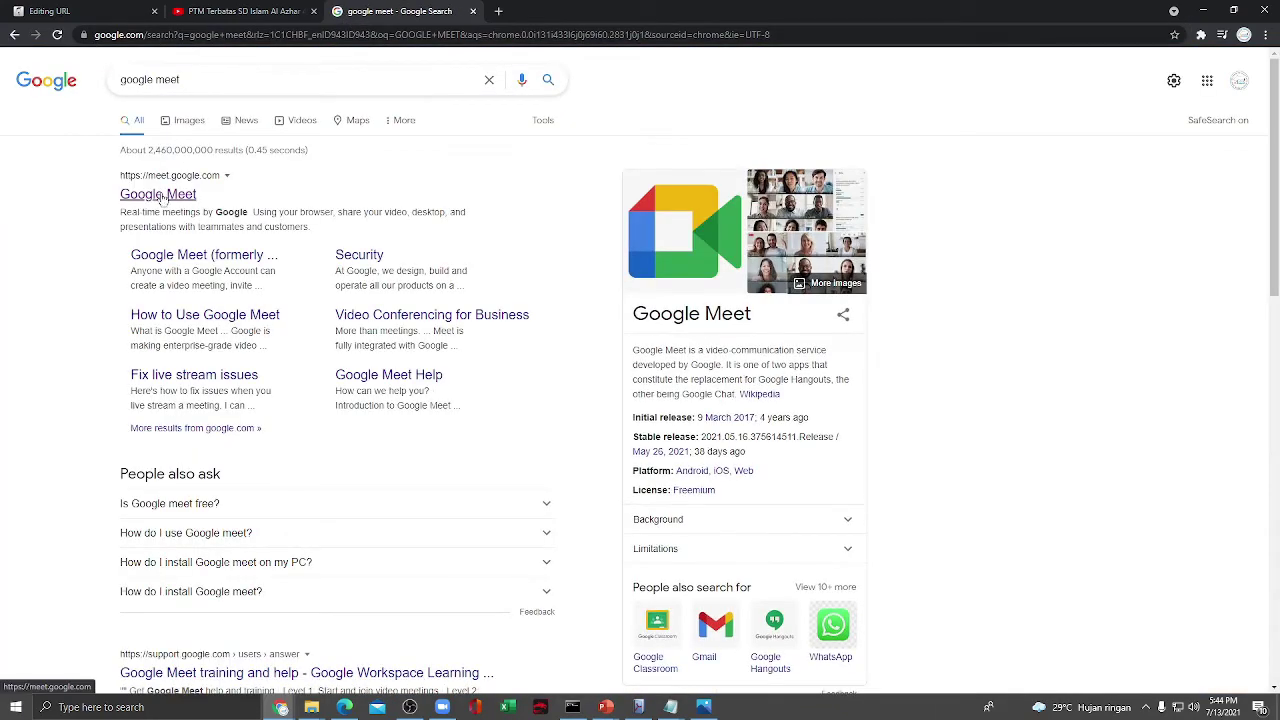
click(196, 174)
click(199, 34)
key(ctrl+c)
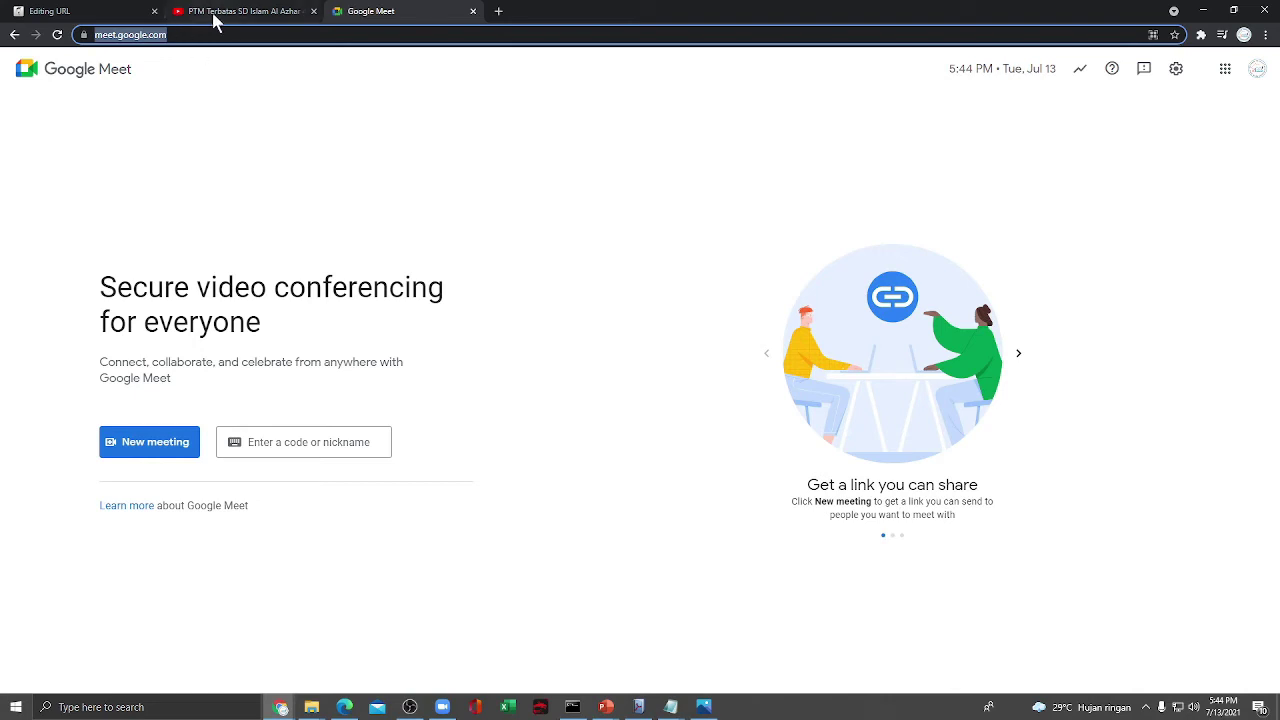
click(122, 14)
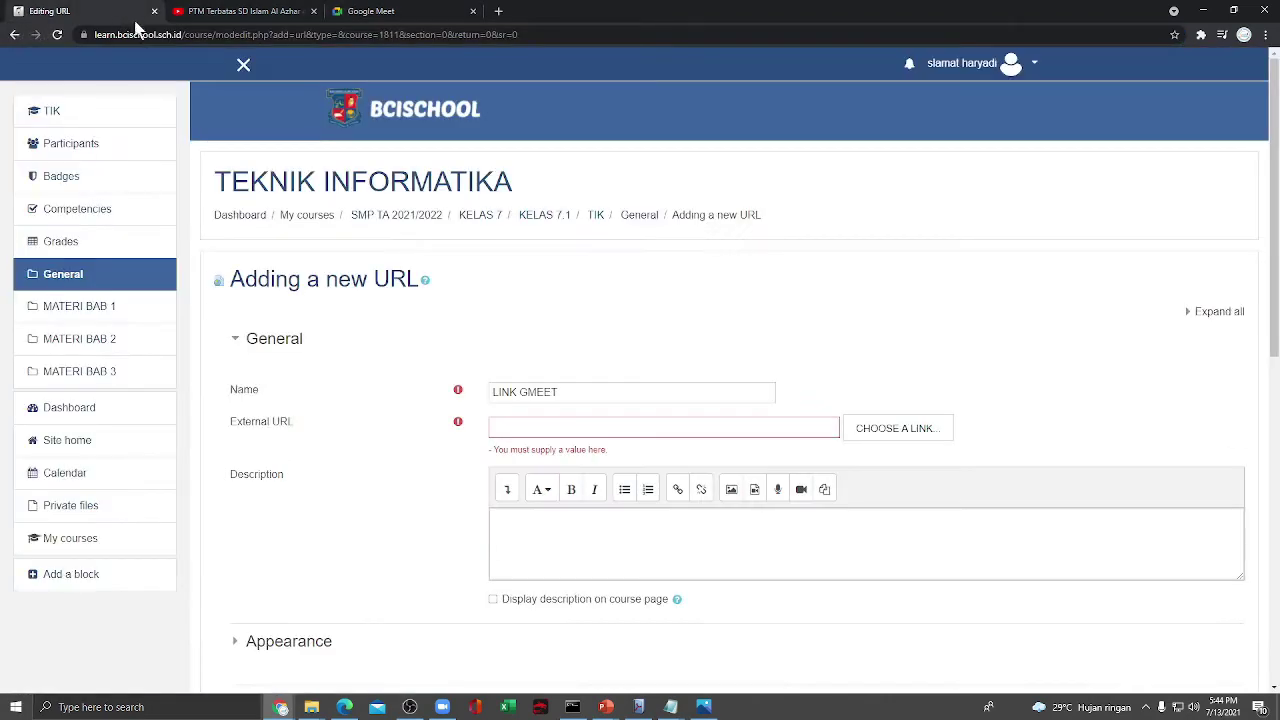
click(528, 425)
key(ctrl+v)
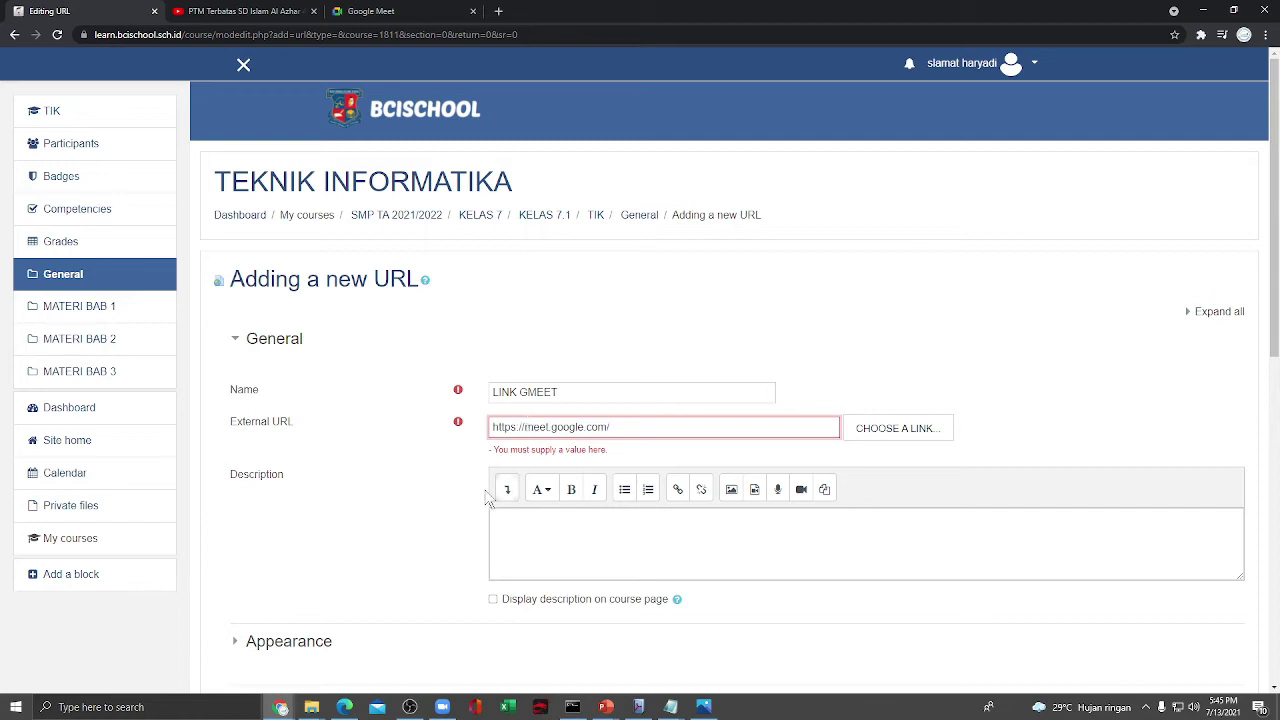
click(548, 520)
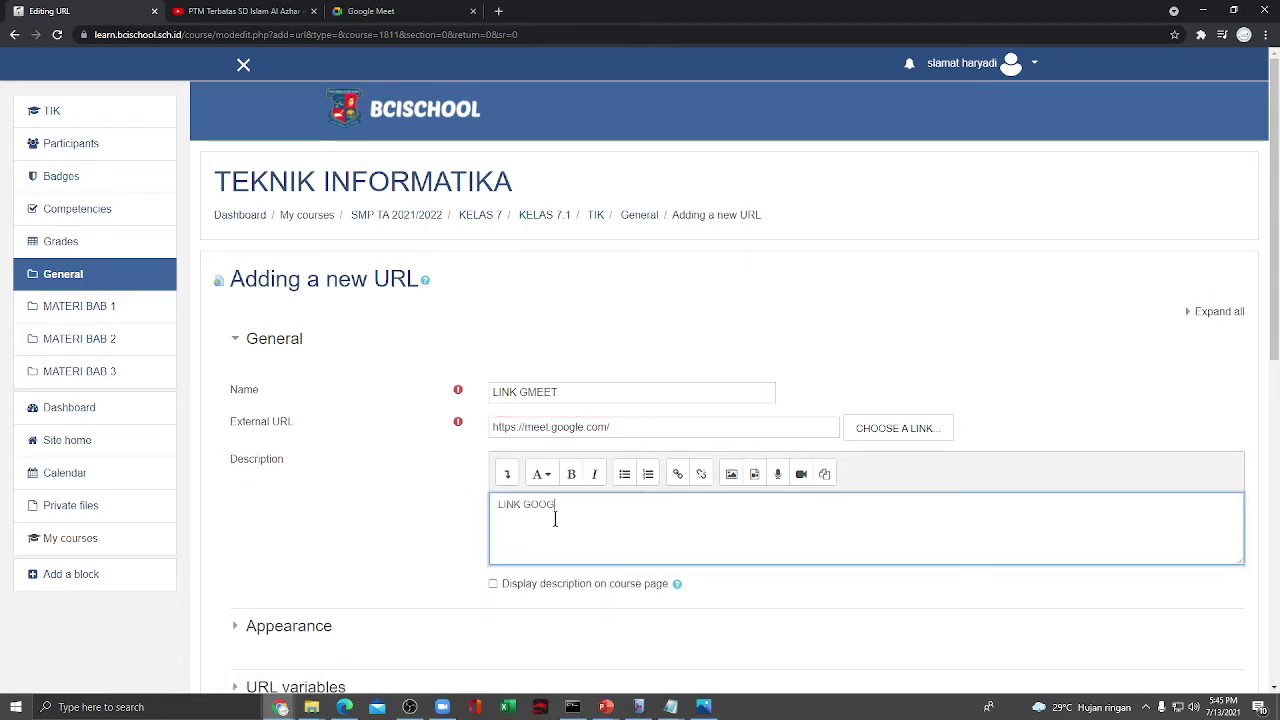
text(LINK GOOGLE MEET KELA)
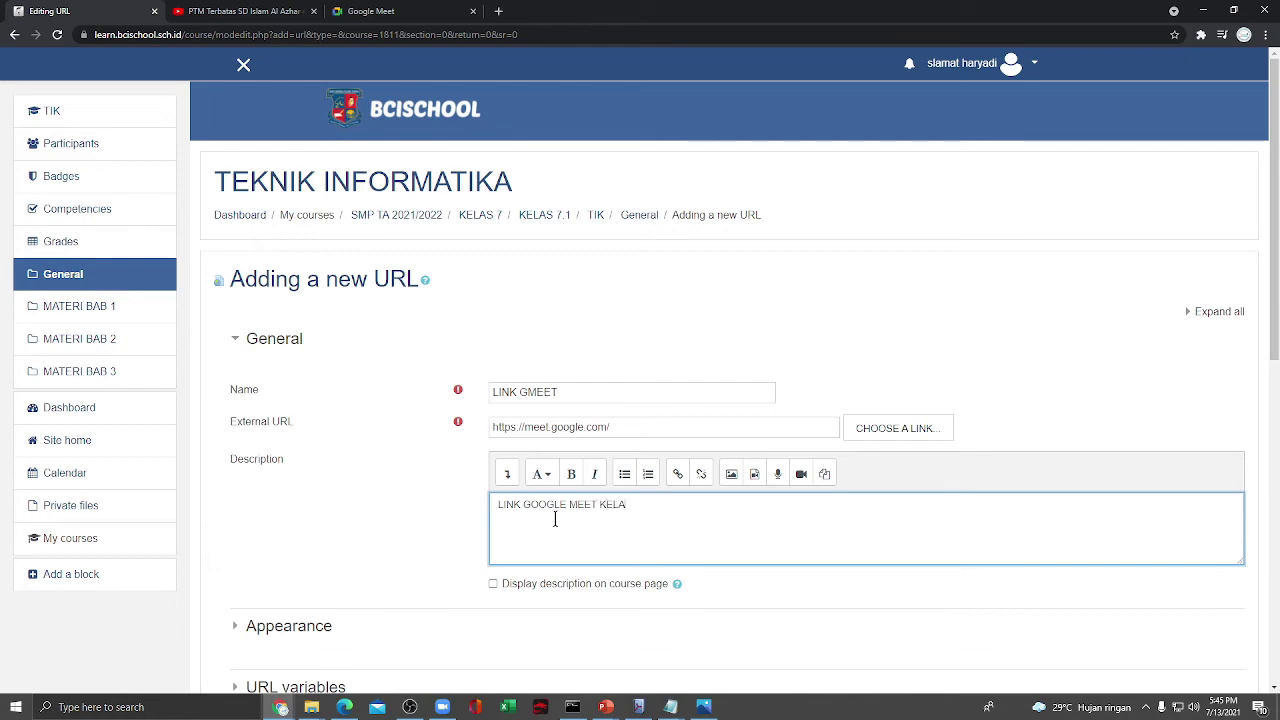
text(S)
scroll(555, 518, down, 6)
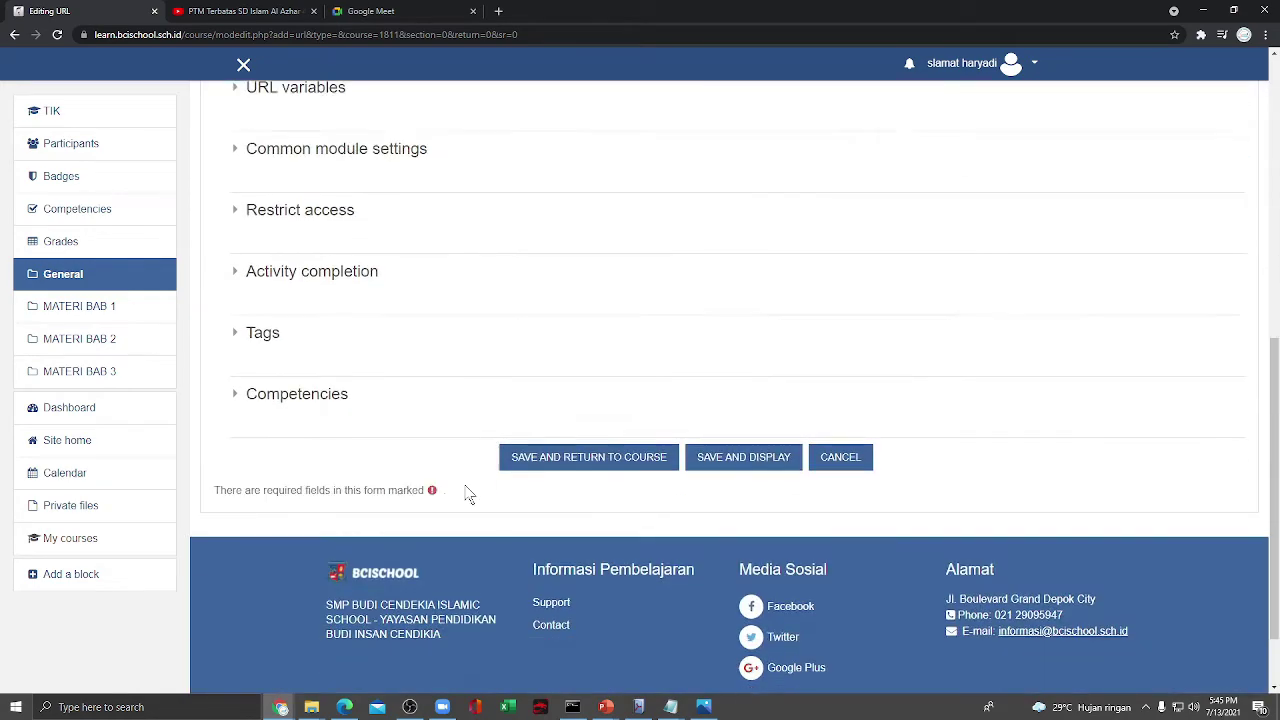
scroll(469, 495, down, 1)
click(580, 436)
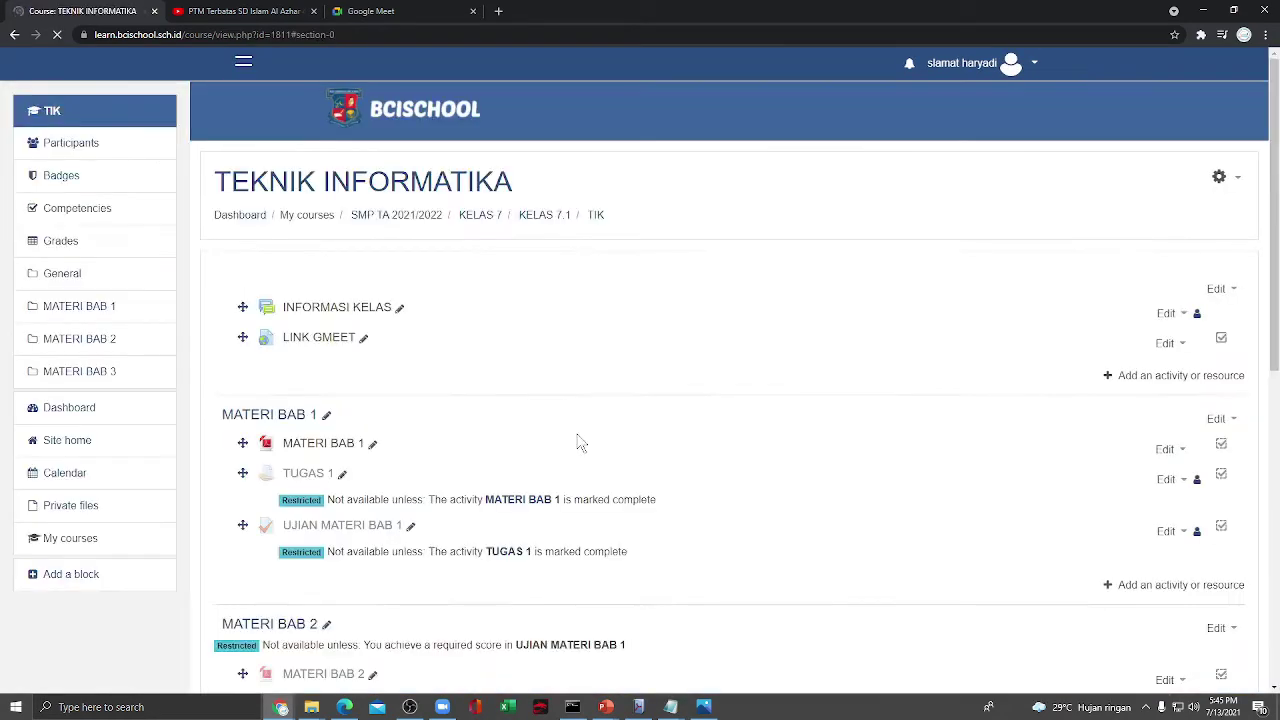
Open the UJIAN MATERI BAB 1 quiz for editing, view the options for adding questions, and return to the quiz's overview
scroll(595, 440, down, 7)
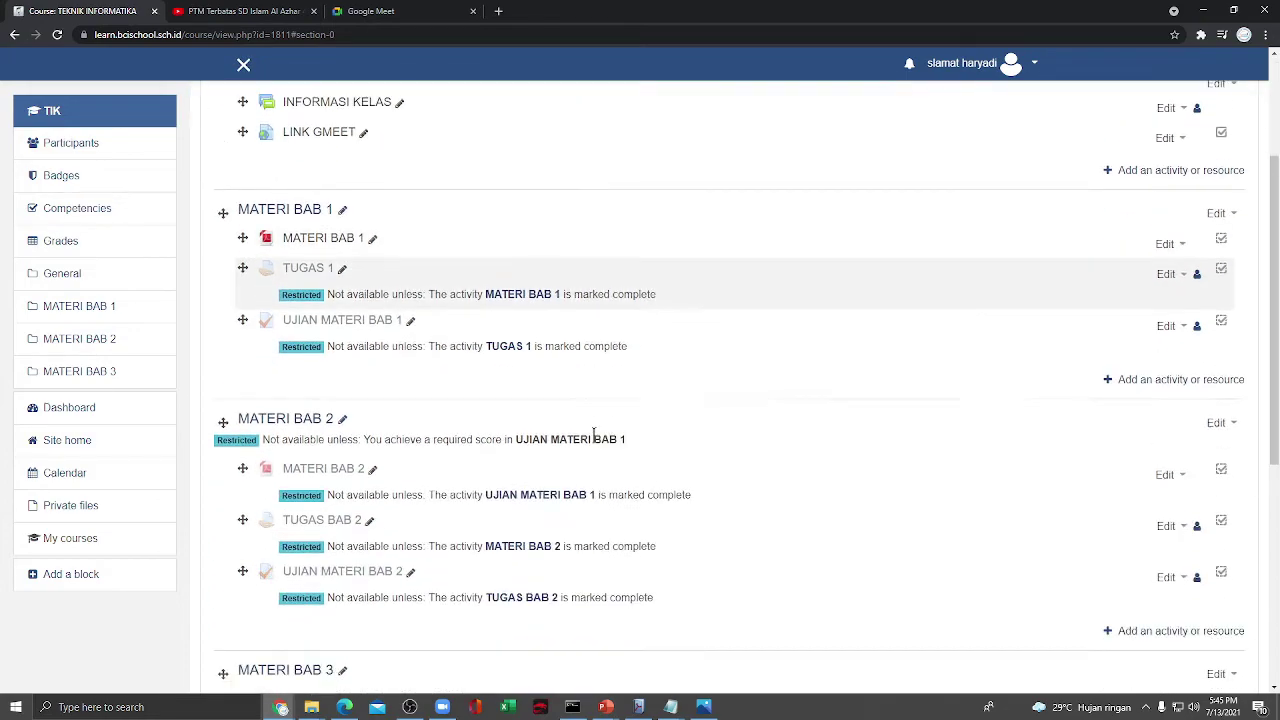
scroll(595, 440, up, 3)
scroll(600, 445, up, 4)
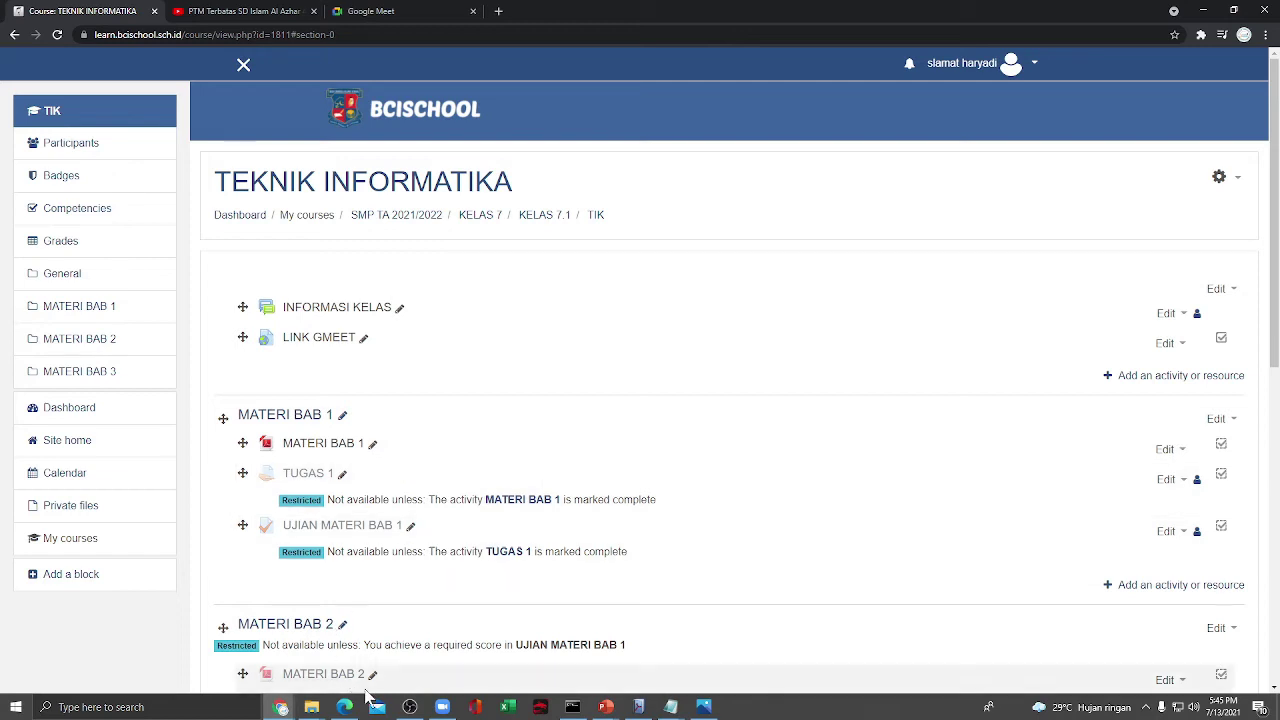
click(370, 531)
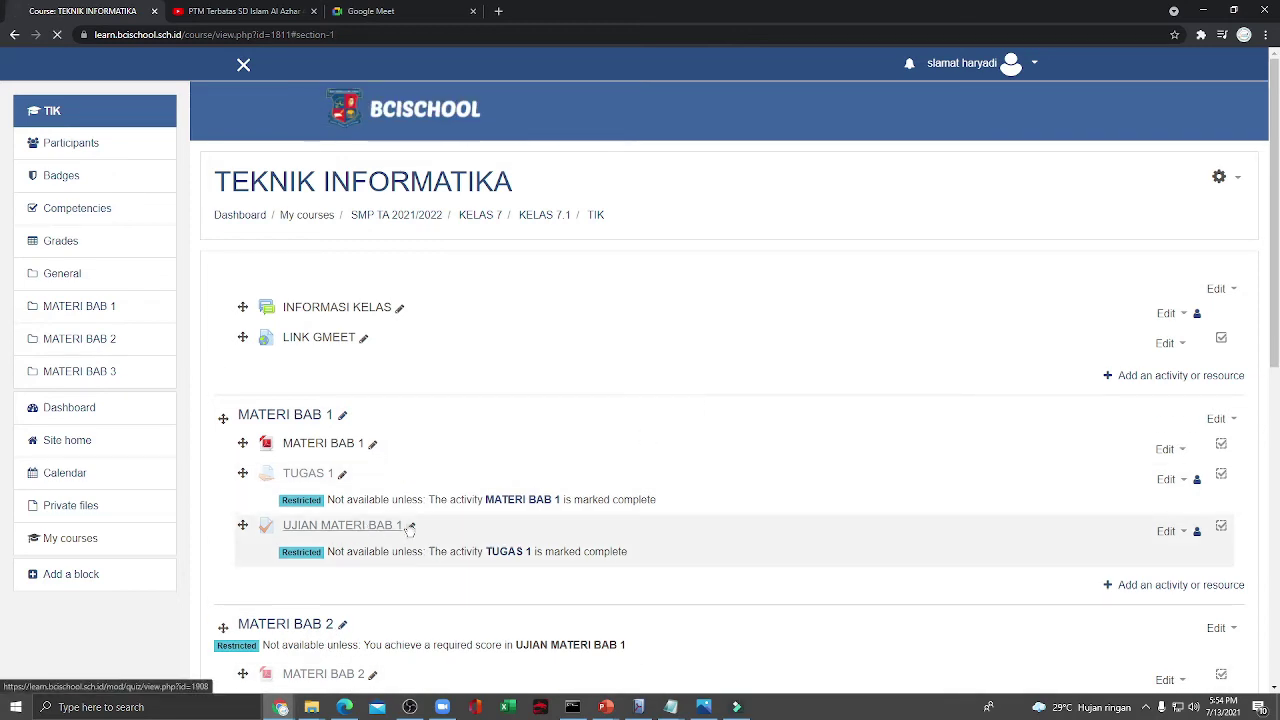
click(731, 514)
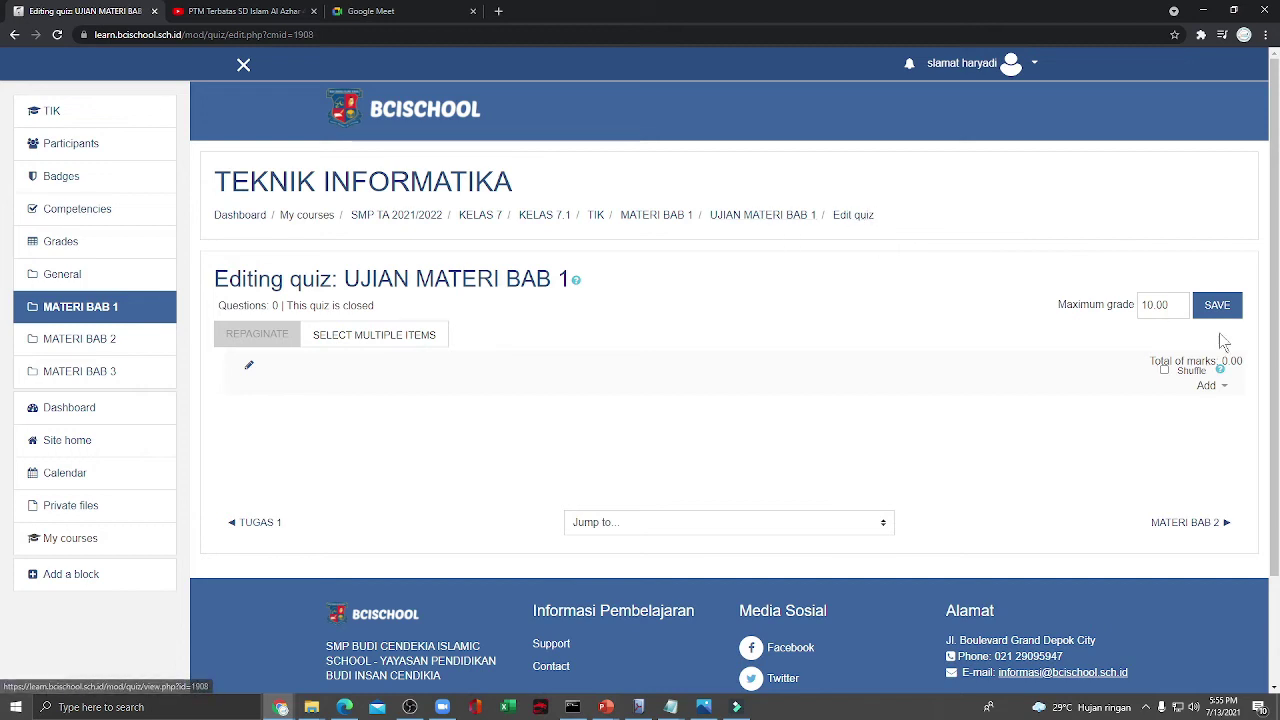
click(1208, 385)
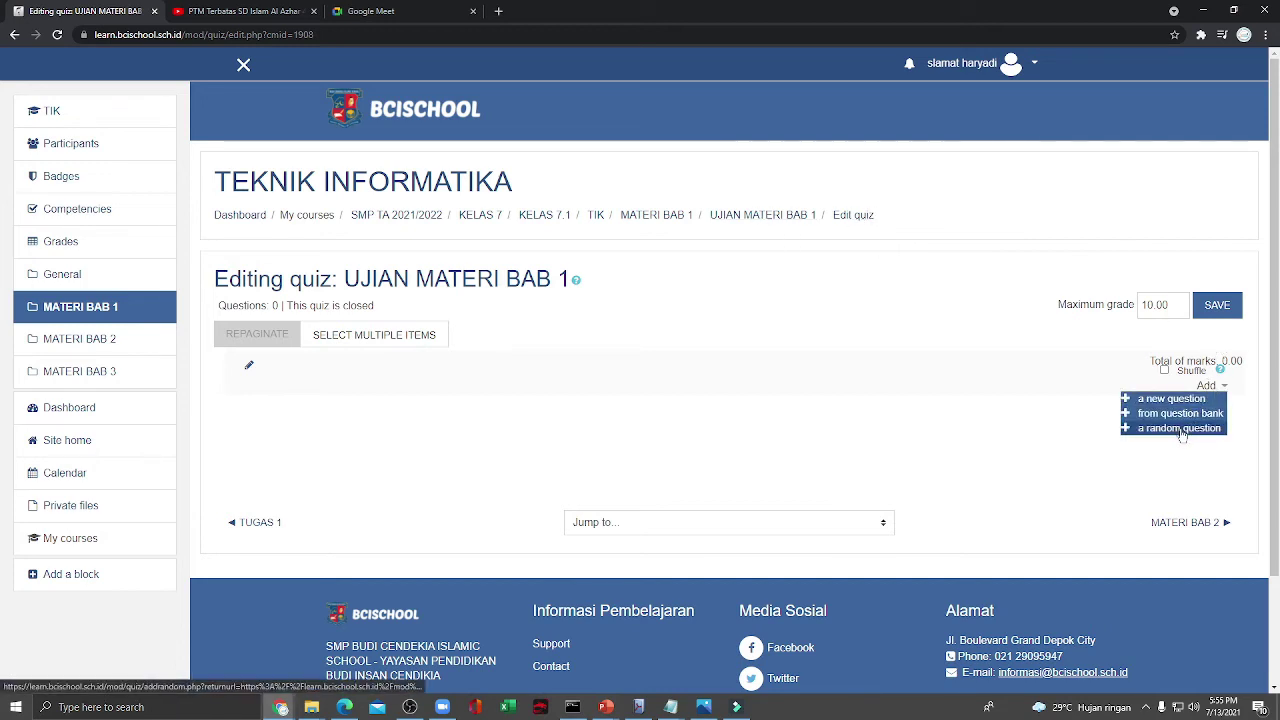
click(731, 449)
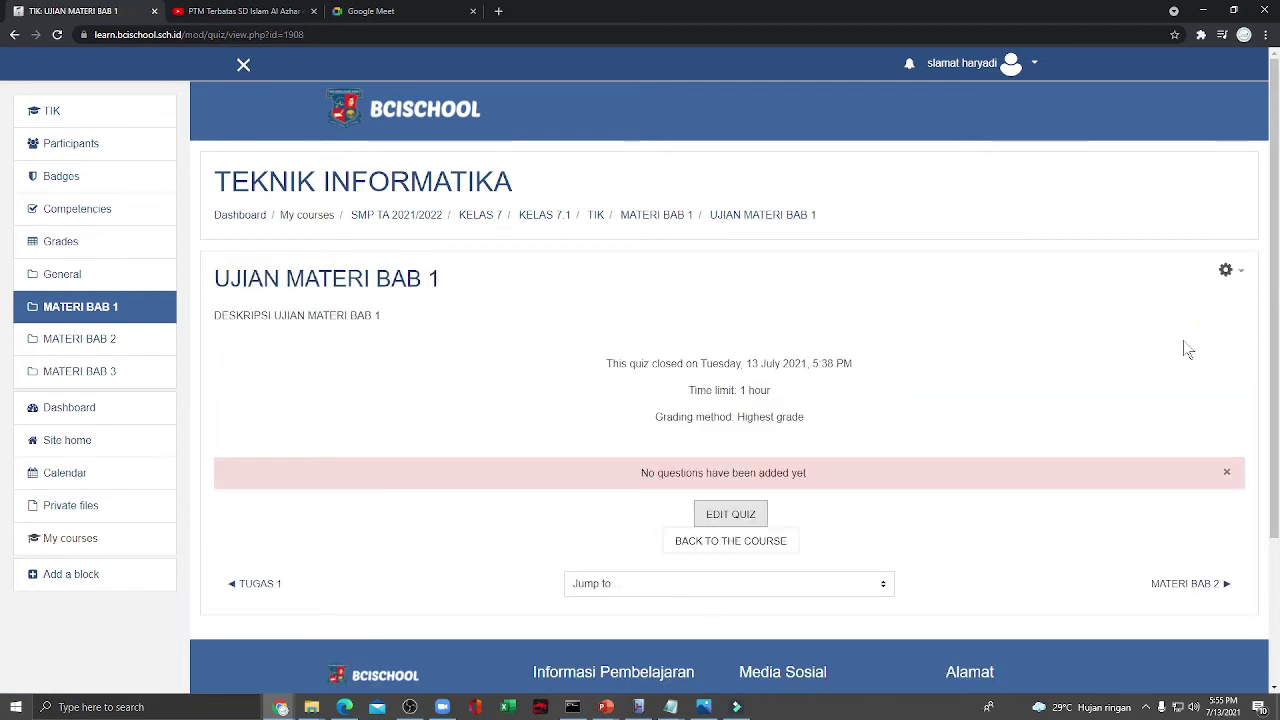
Open the question bank of the UJIAN MATERI BAB 1 quiz and view its list of question categories
click(1226, 272)
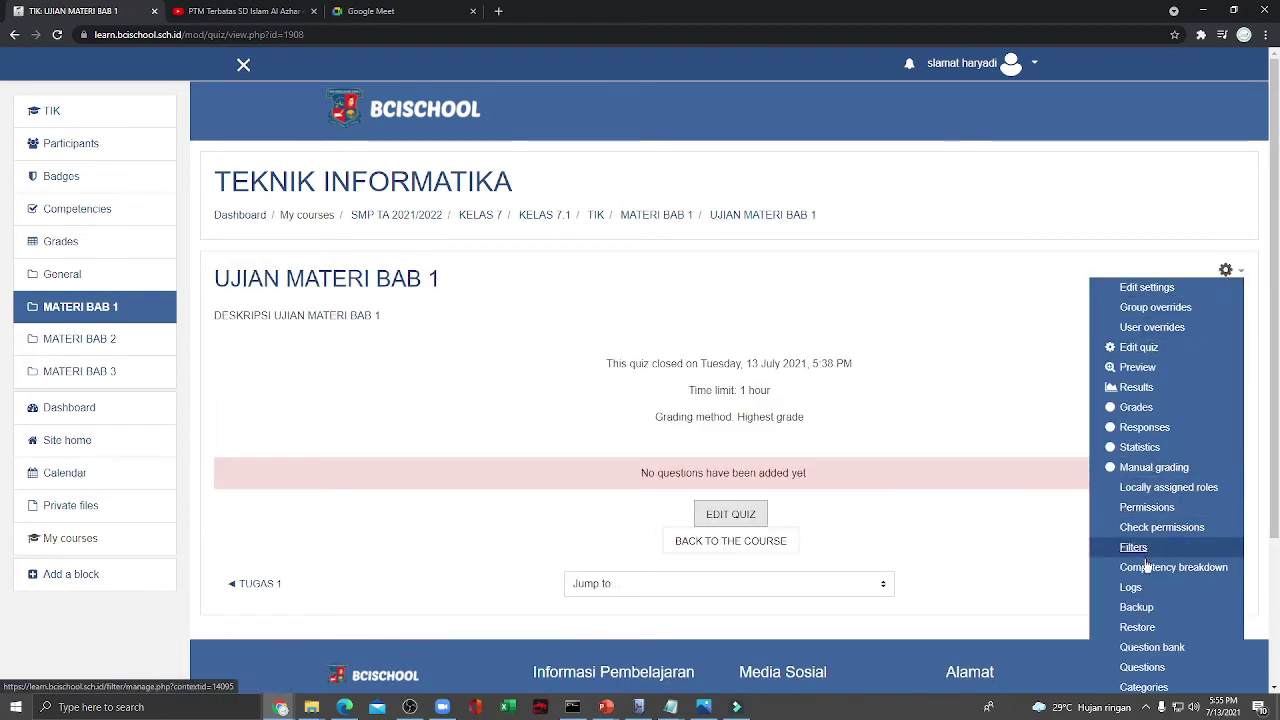
click(1154, 647)
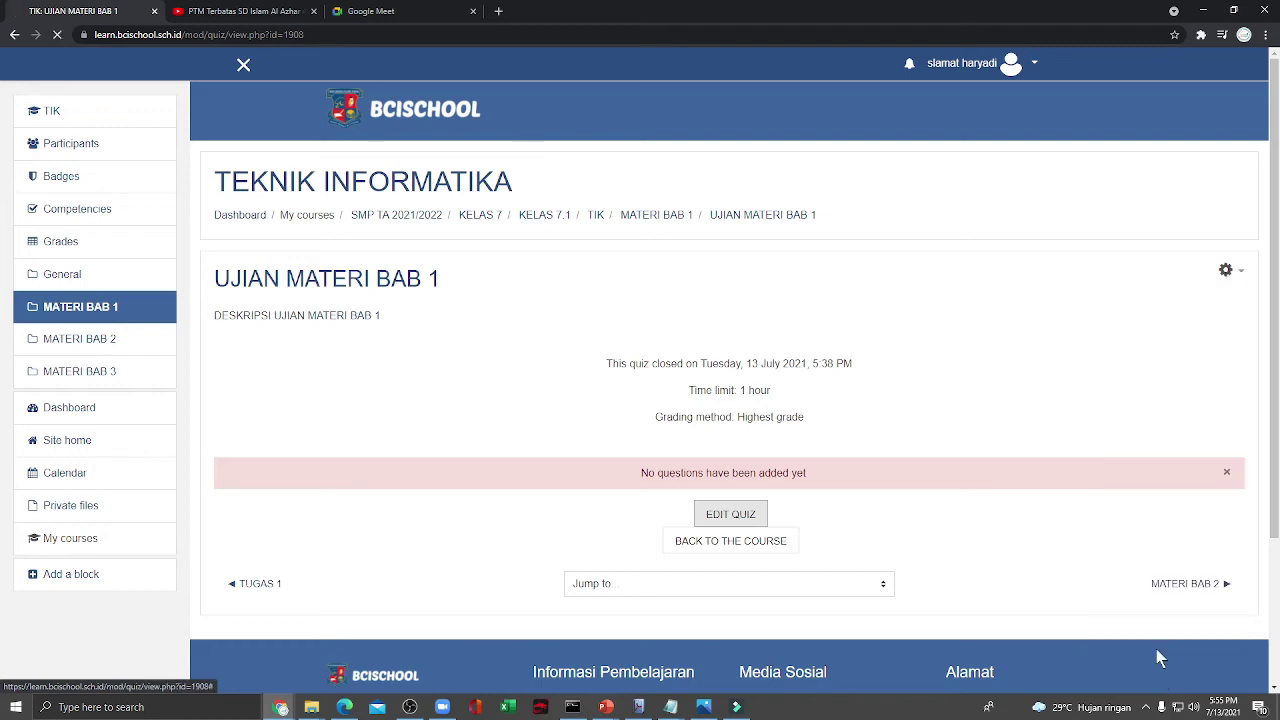
scroll(350, 203, down, 1)
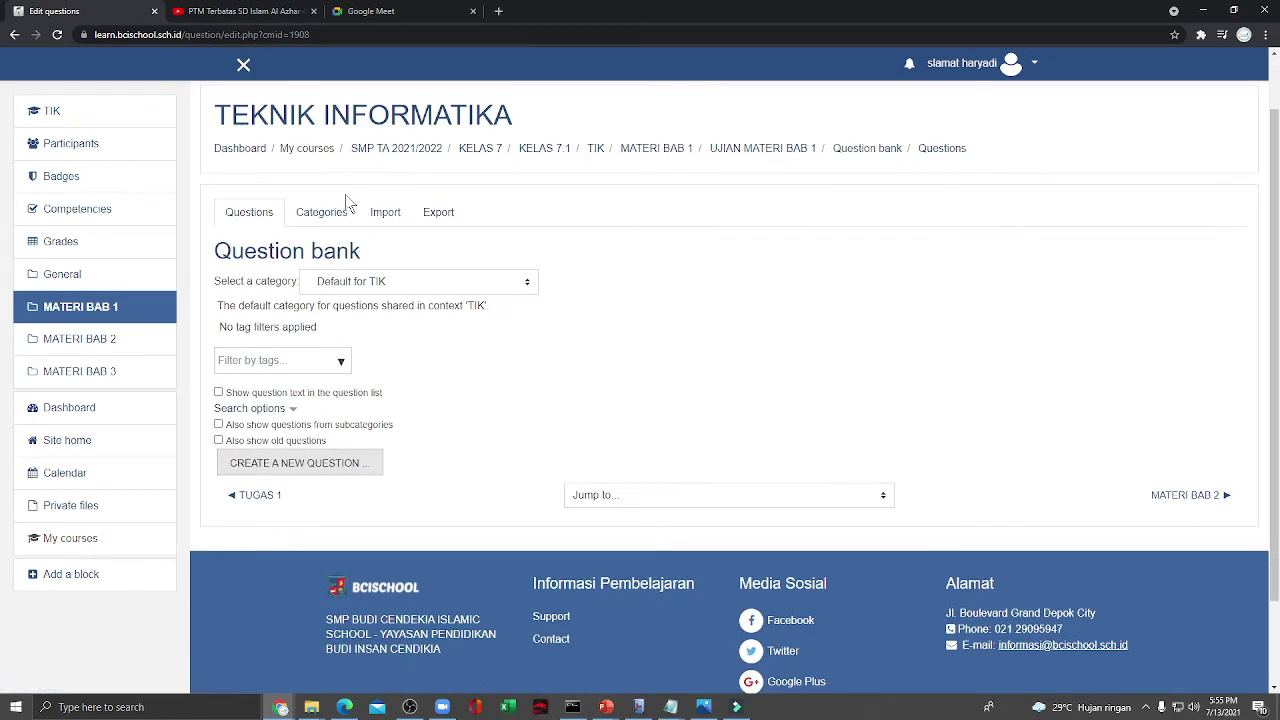
click(396, 284)
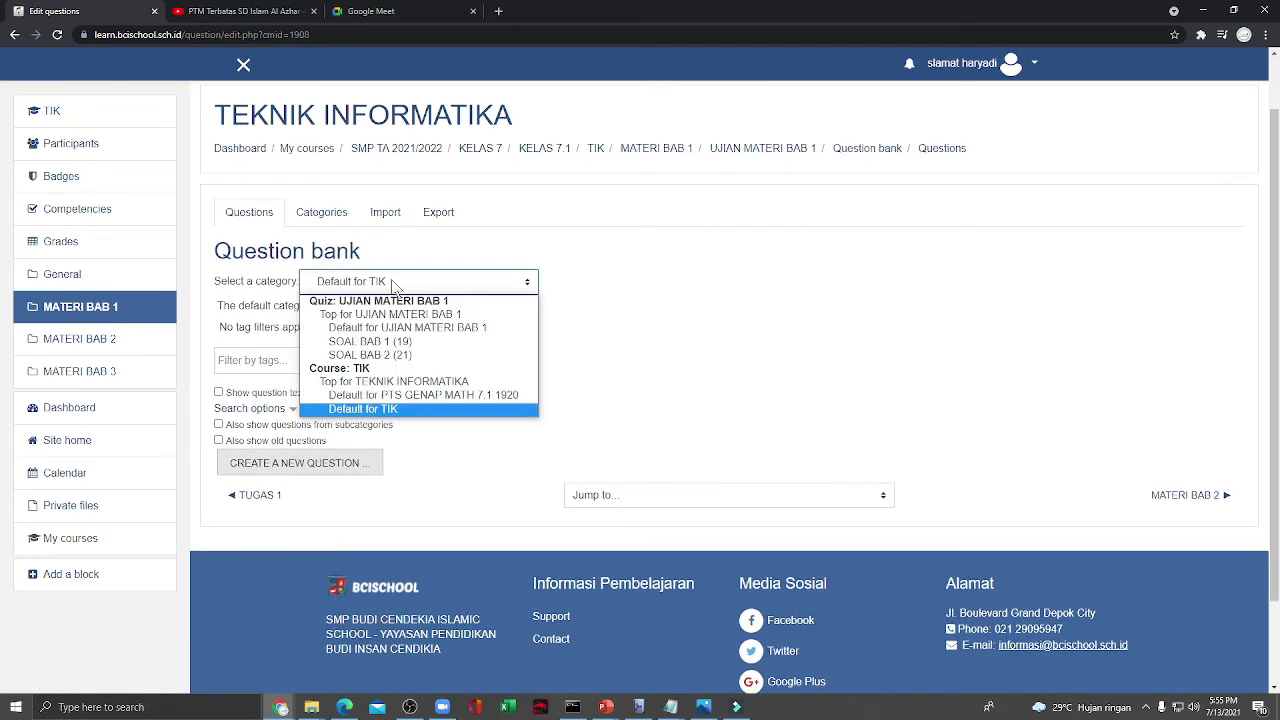
Start importing questions from a file and choose the Moodle XML format
click(389, 211)
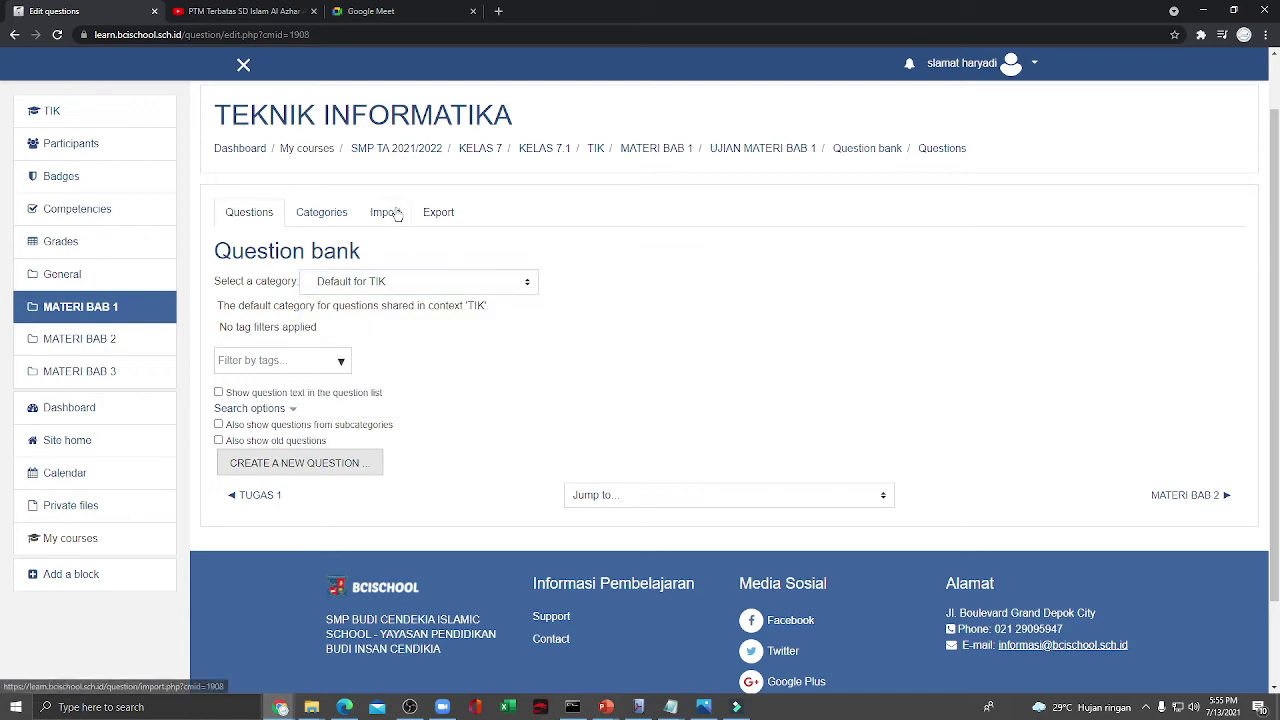
click(389, 211)
scroll(549, 354, down, 2)
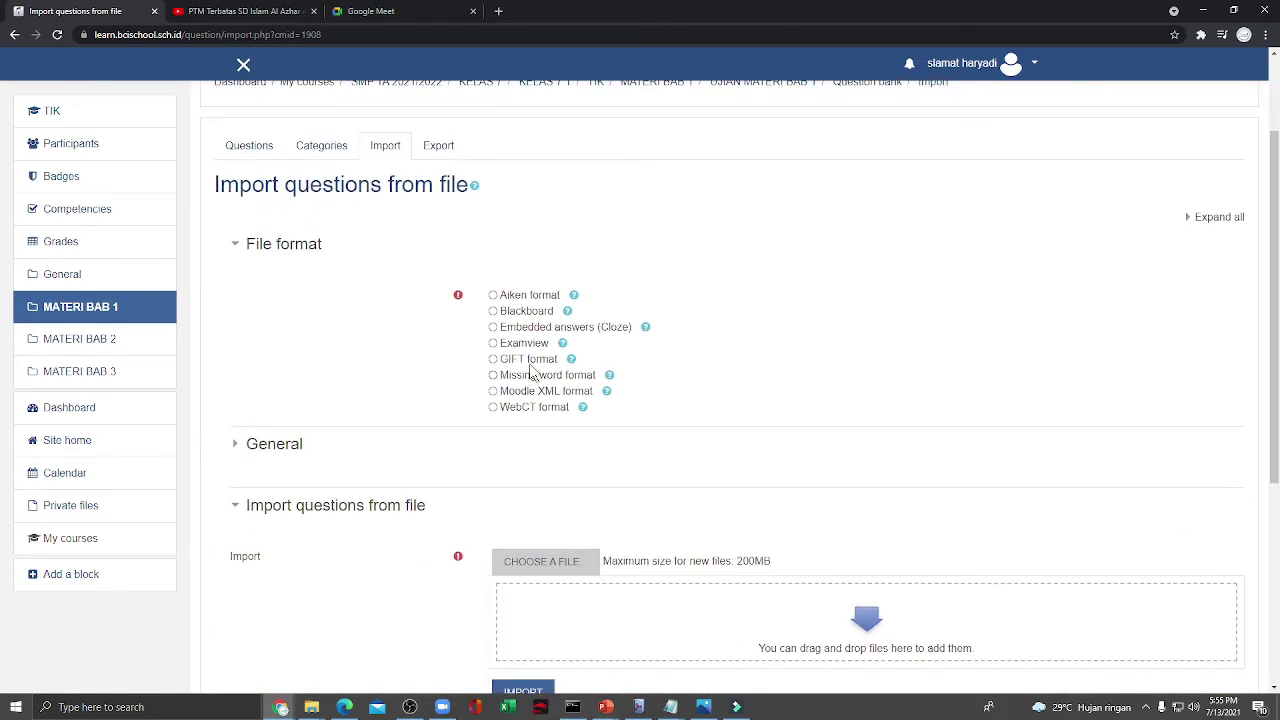
click(561, 390)
scroll(610, 340, down, 4)
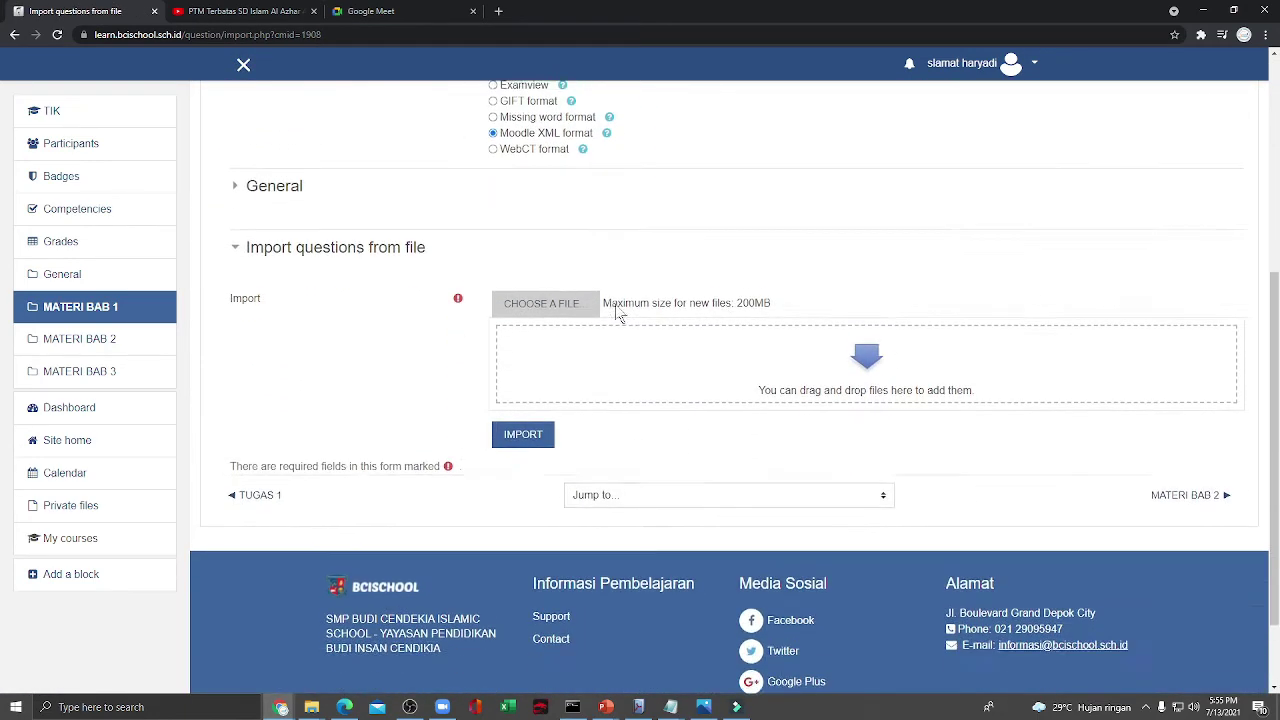
click(549, 298)
click(409, 306)
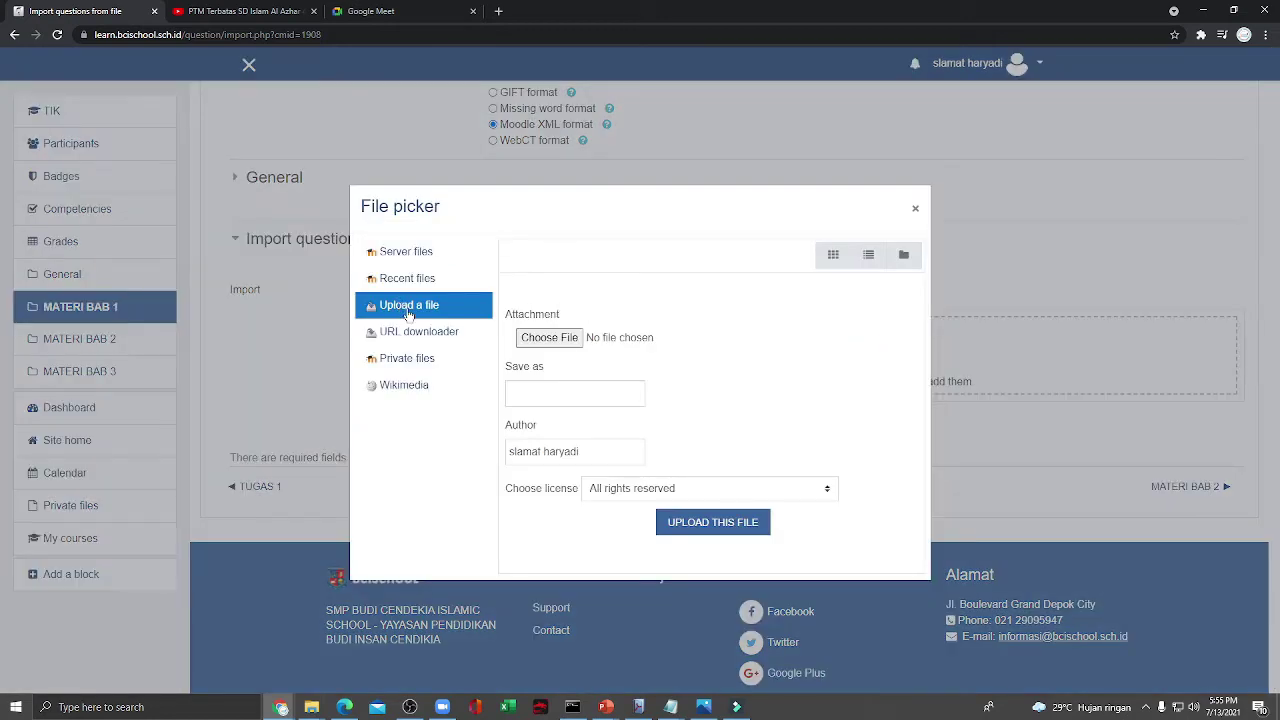
click(535, 340)
click(372, 90)
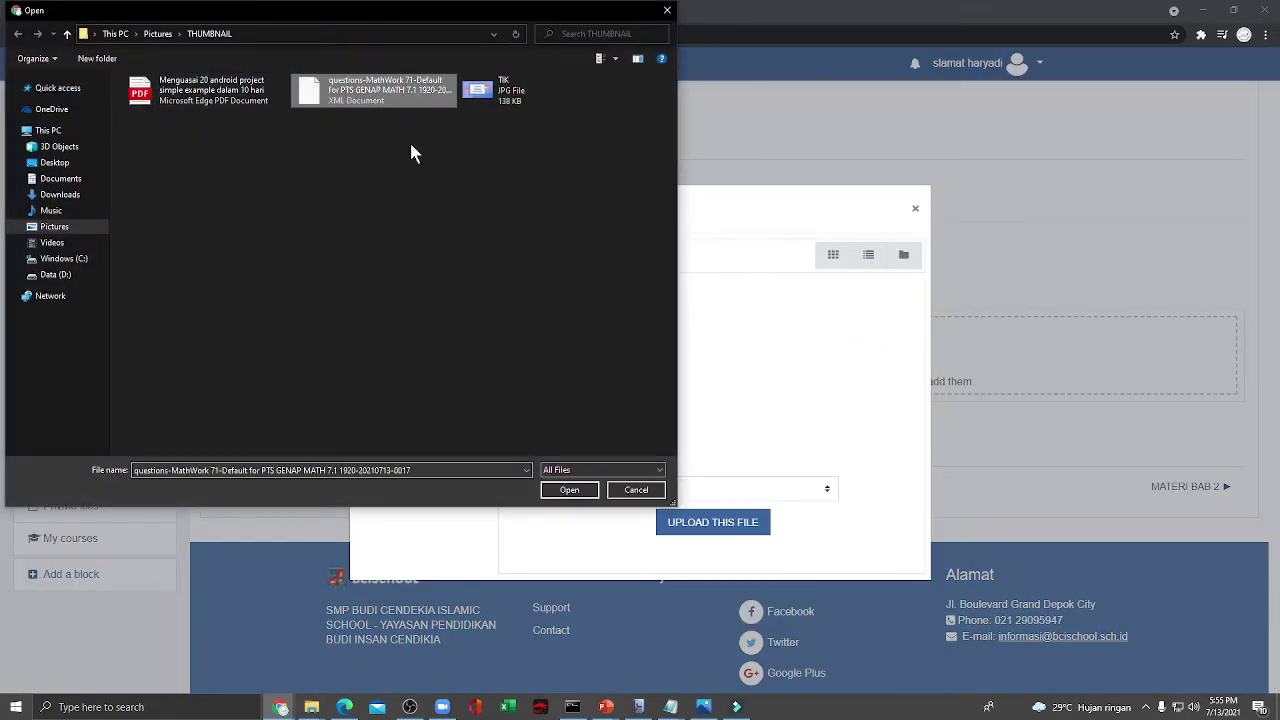
click(569, 490)
click(734, 530)
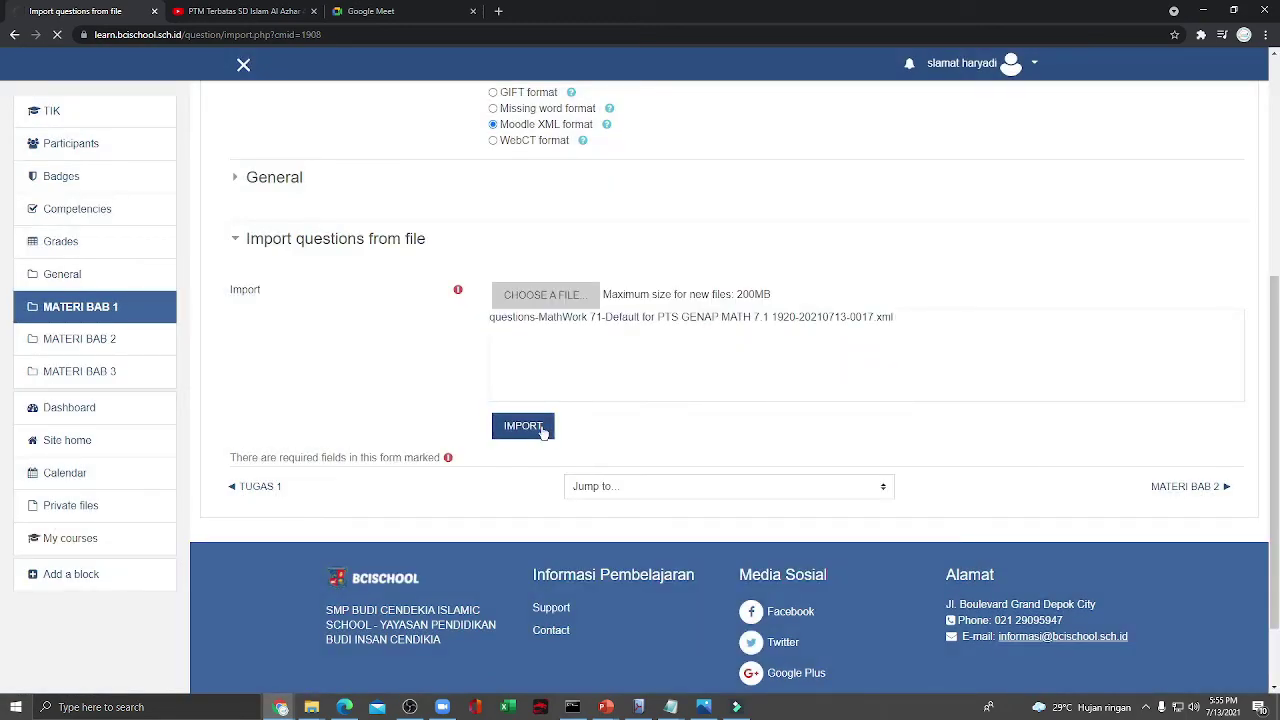
scroll(547, 420, down, 12)
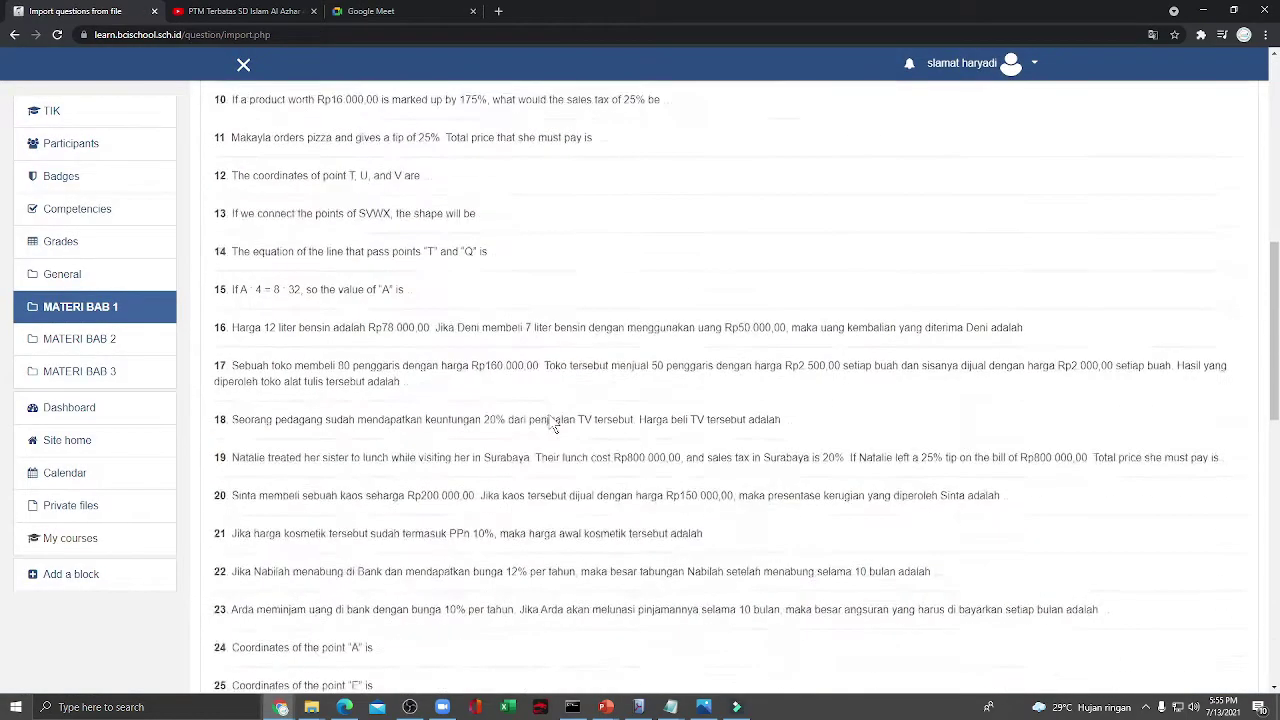
scroll(555, 420, down, 6)
click(758, 362)
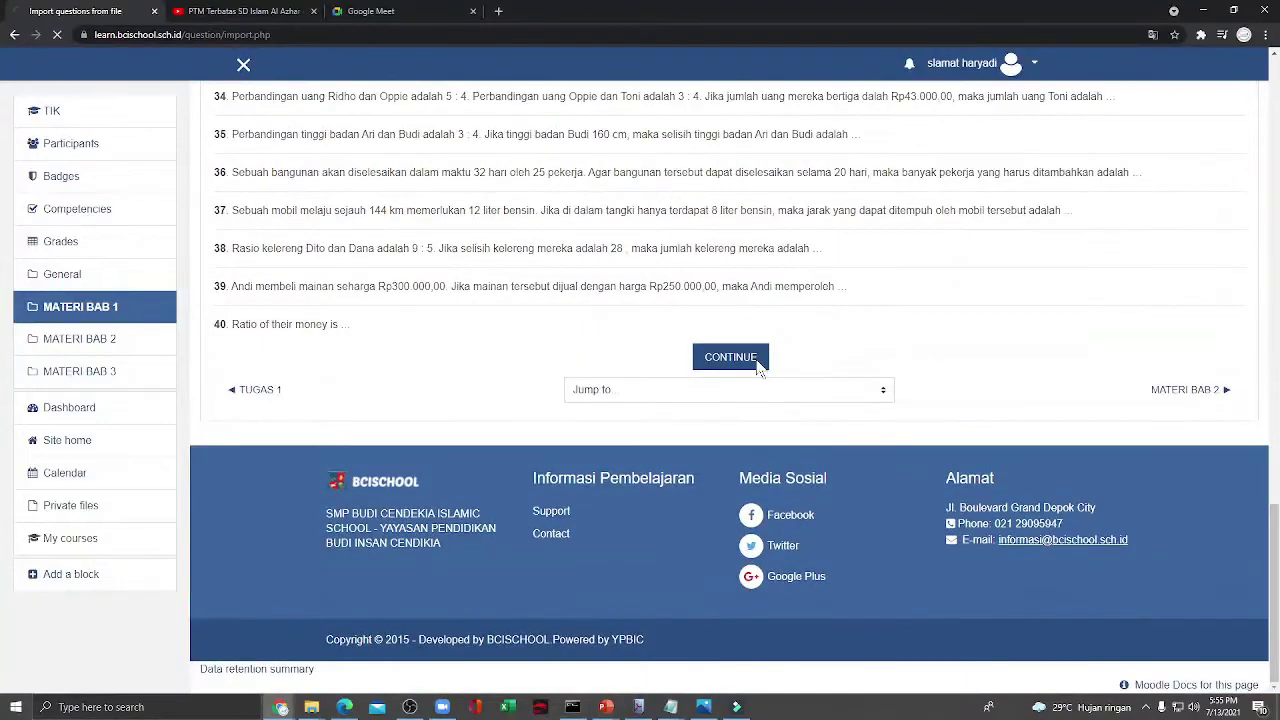
Add a question category named MATERI SOAL BAB 1 under the parent category Default for PTS GENAP MATH 7.1 1920
scroll(758, 366, down, 7)
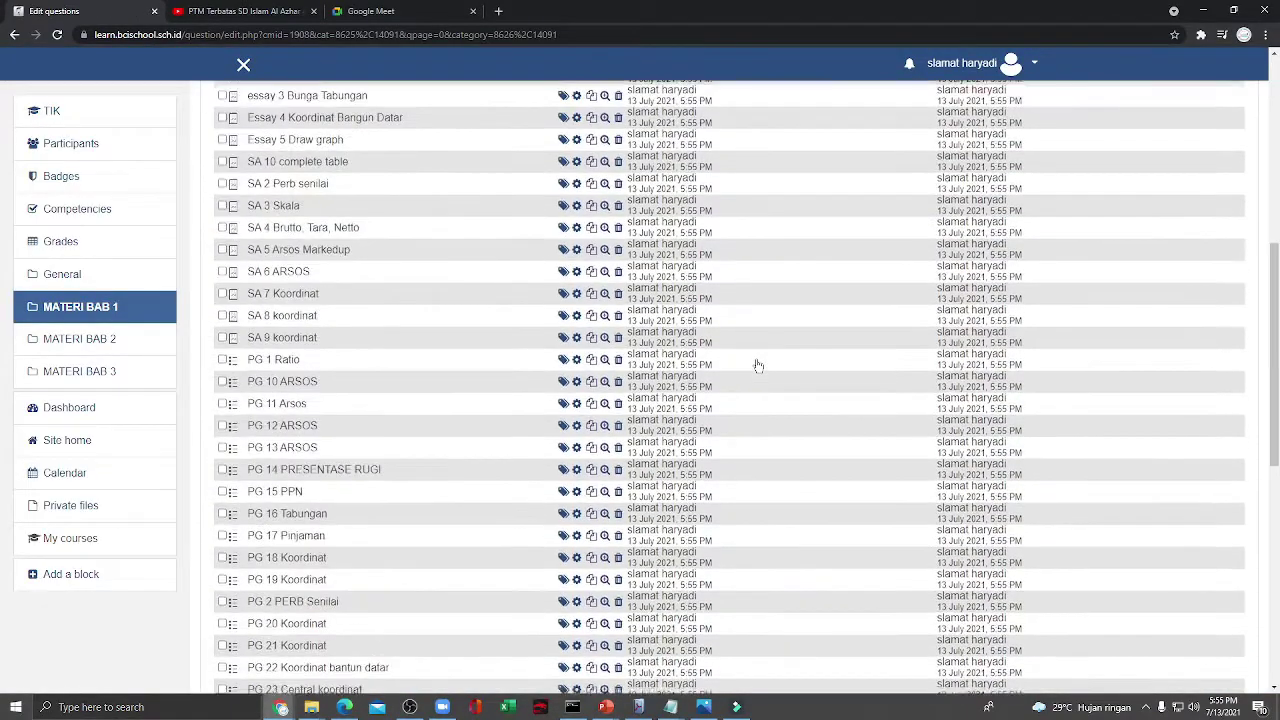
scroll(758, 366, down, 3)
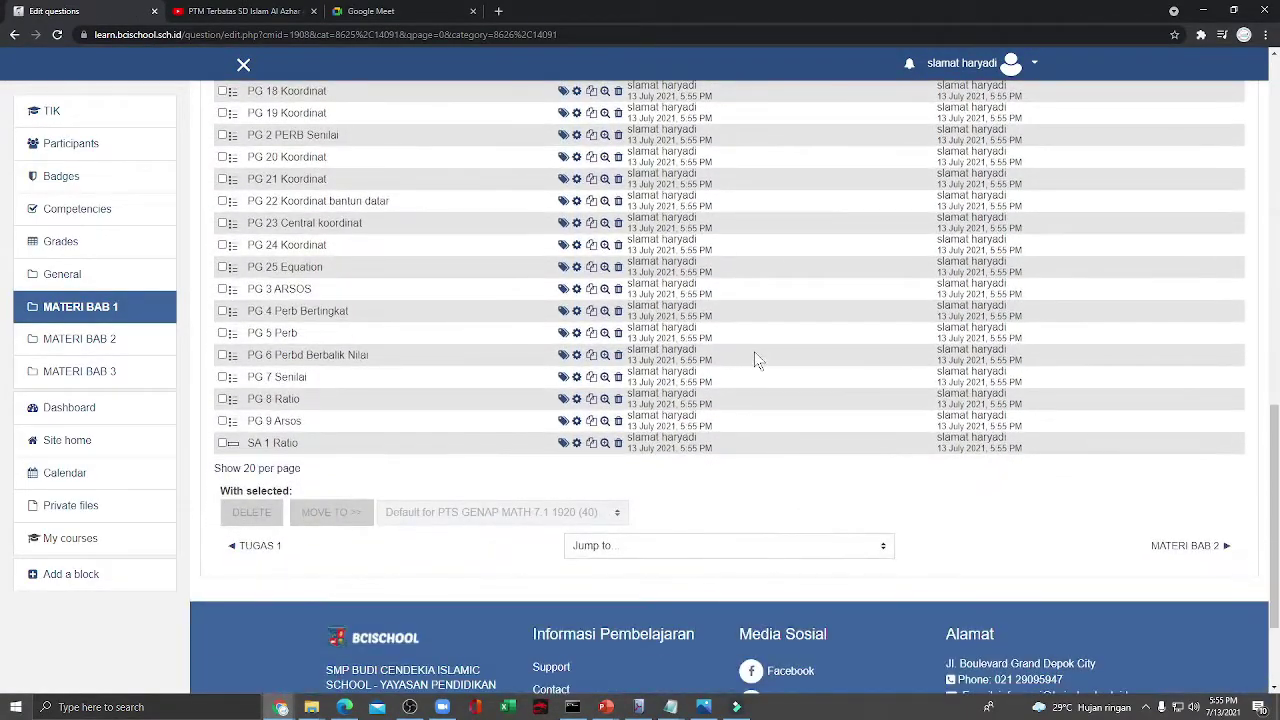
scroll(758, 362, up, 10)
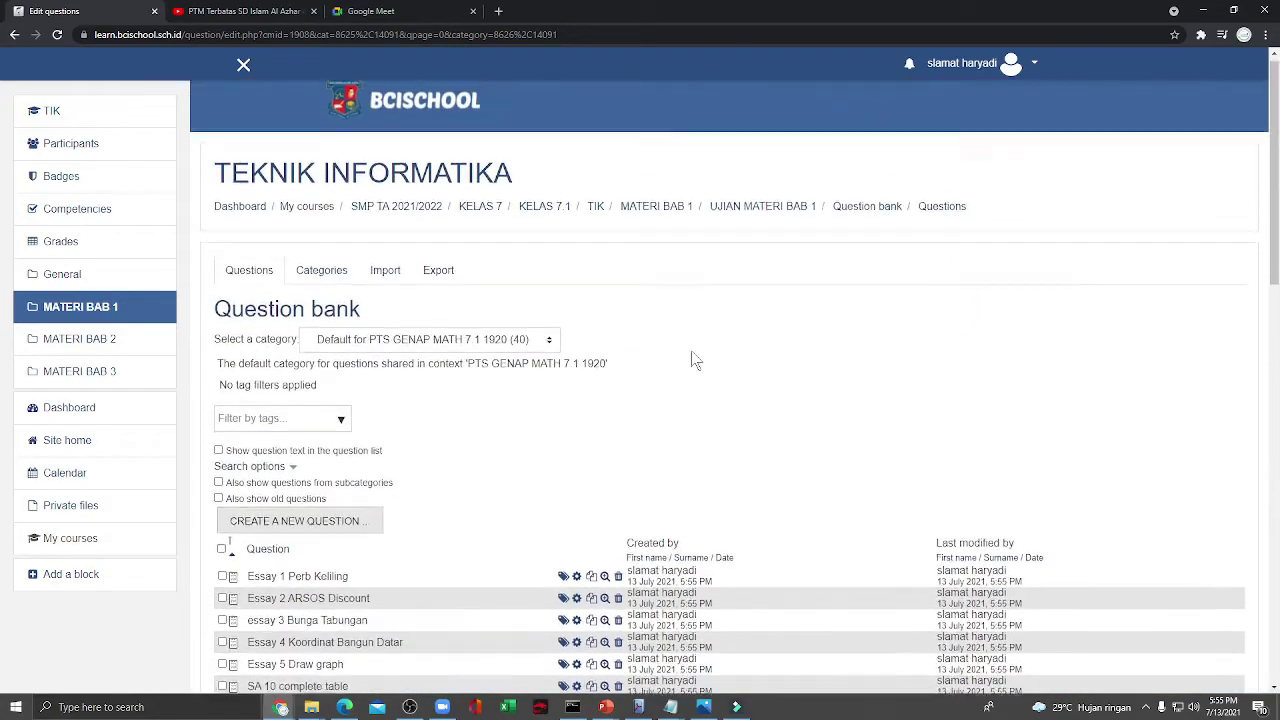
click(322, 278)
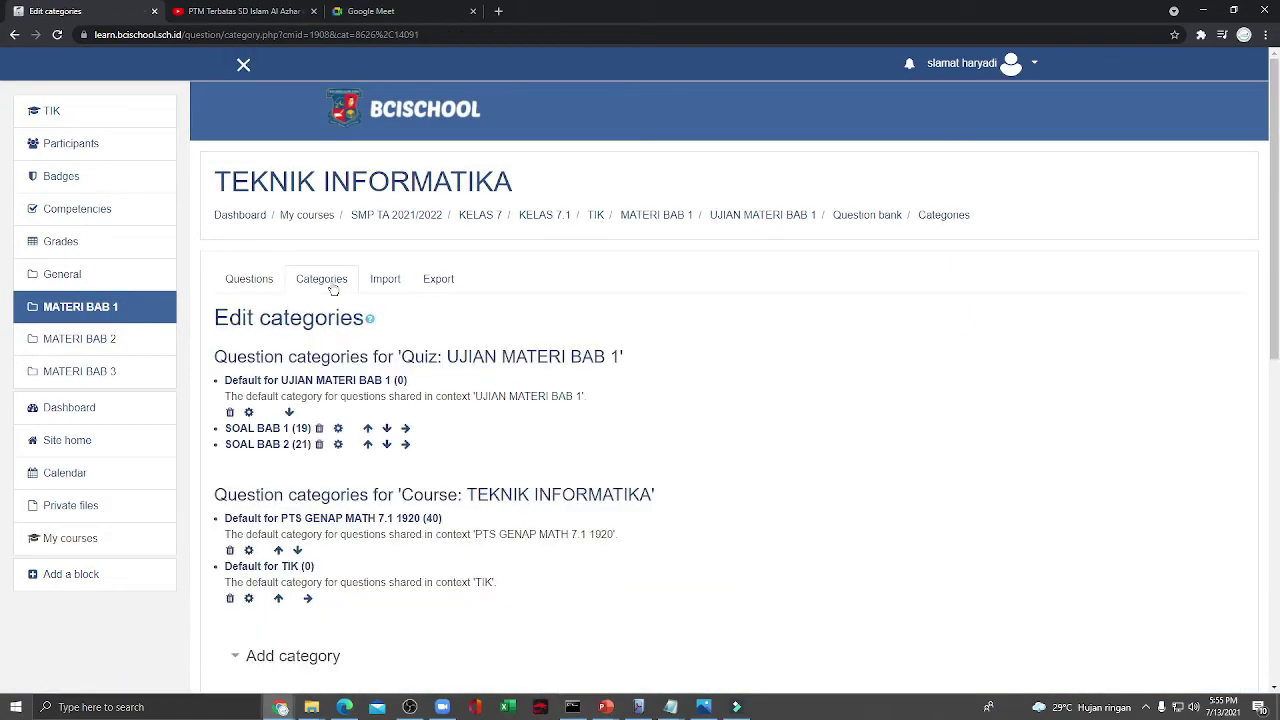
scroll(359, 306, down, 3)
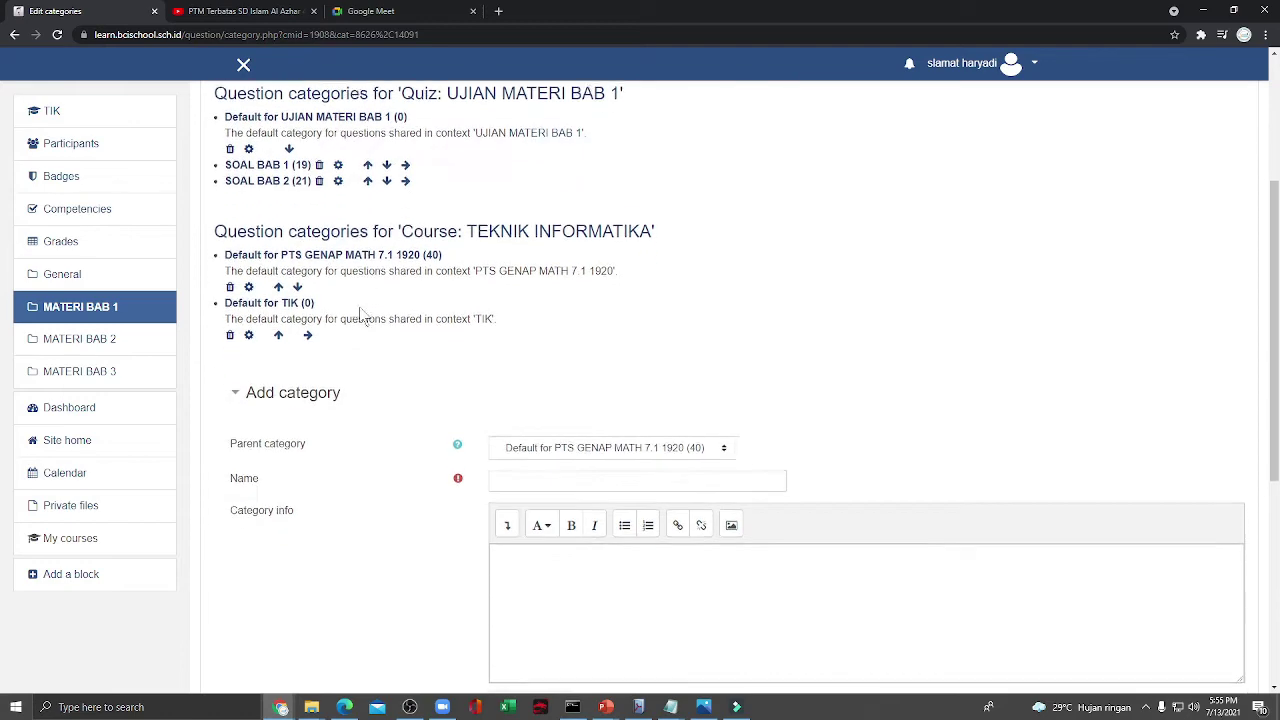
scroll(364, 316, down, 1)
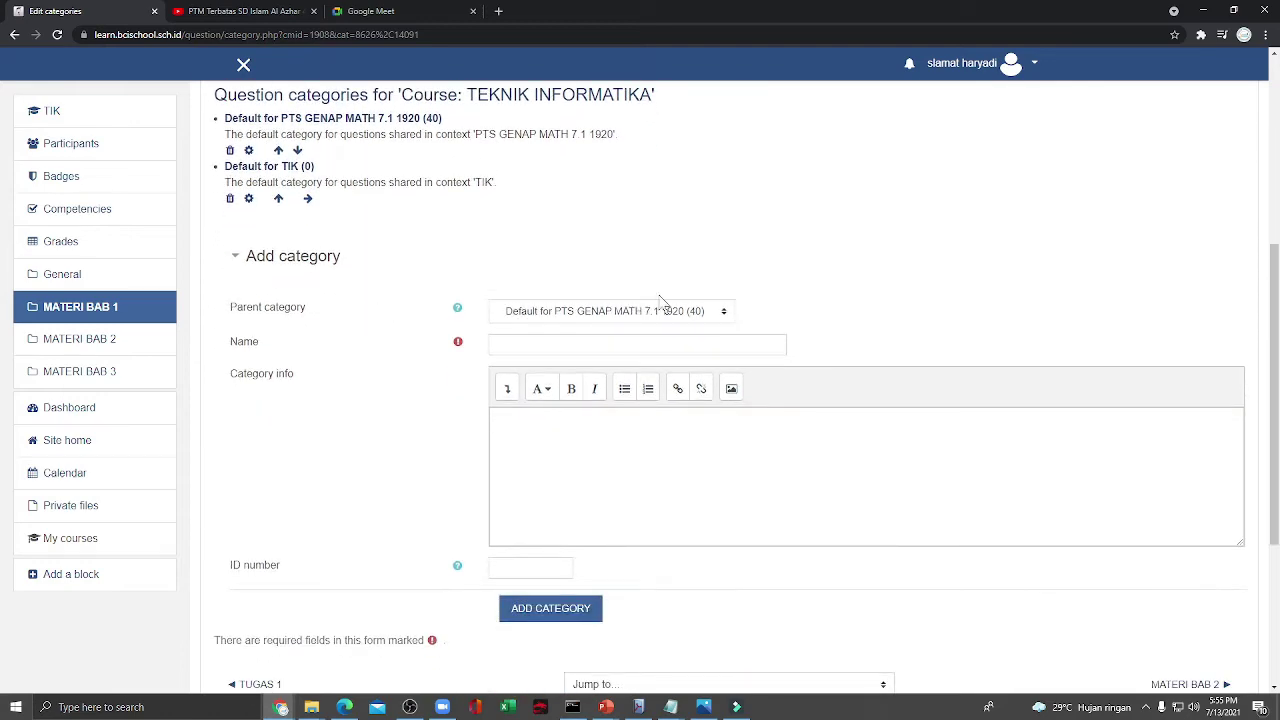
click(546, 342)
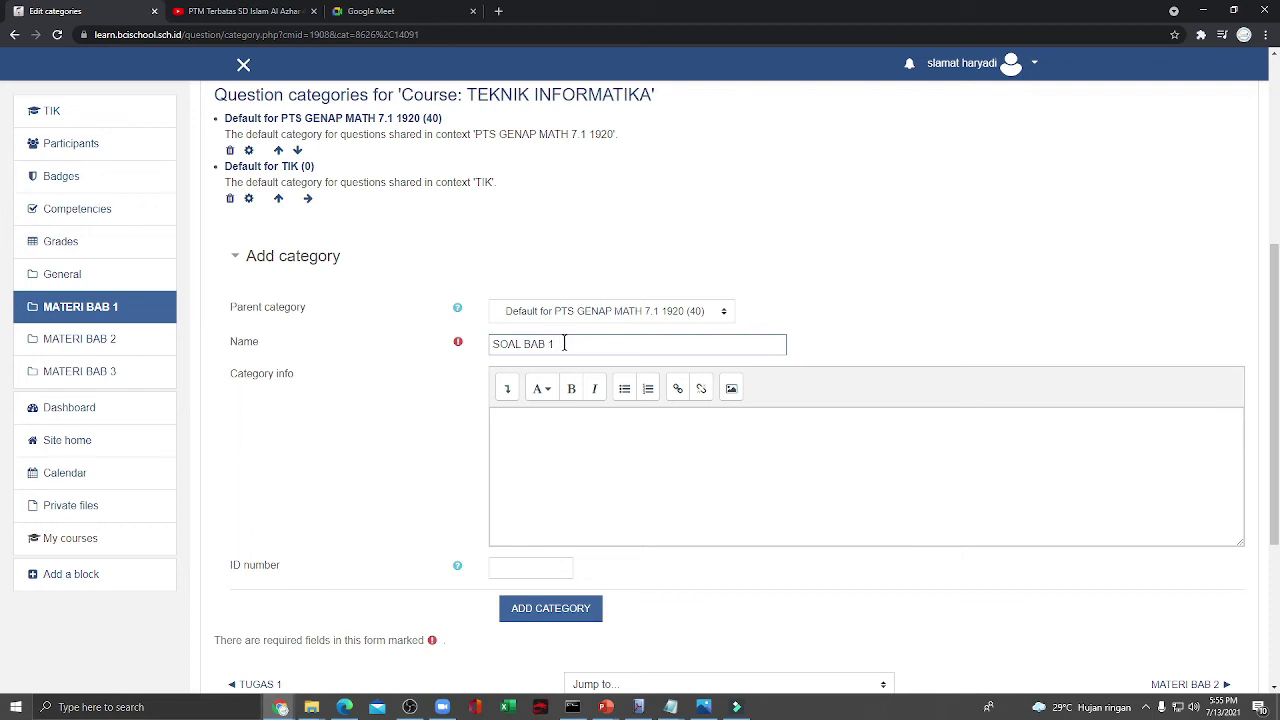
key(ctrl+a)
text(MA)
scroll(530, 380, down, 2)
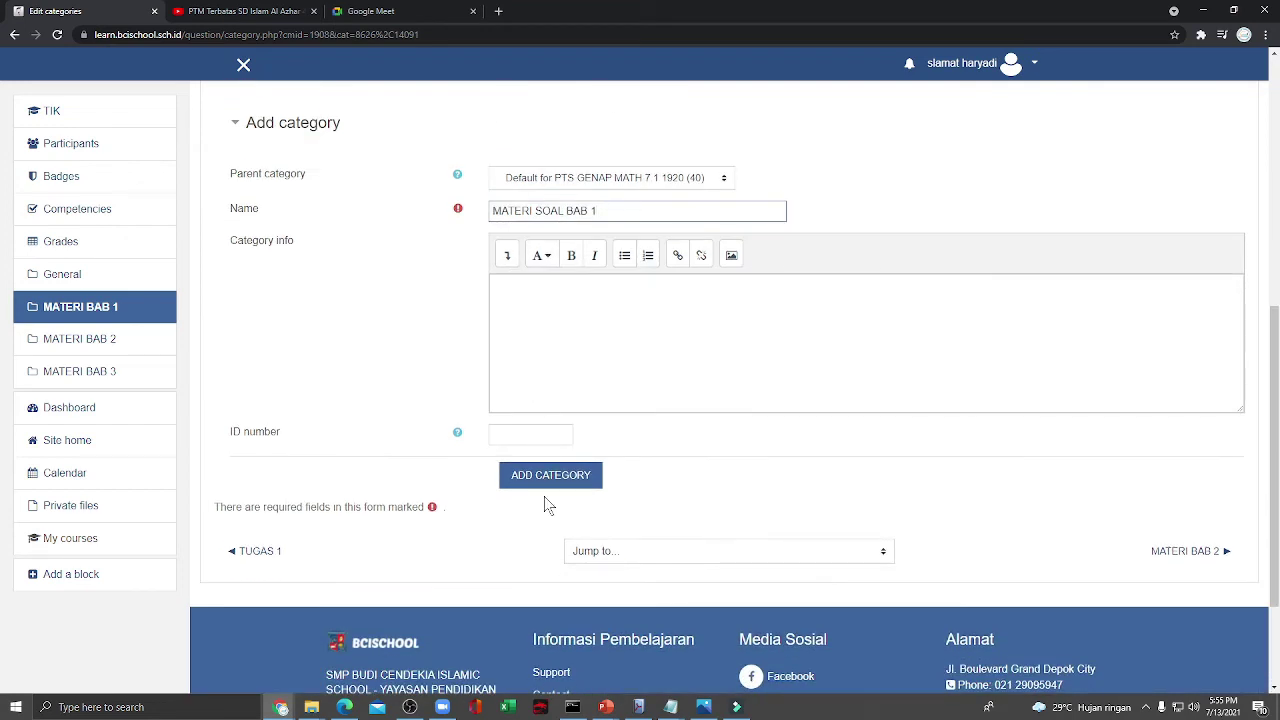
click(544, 480)
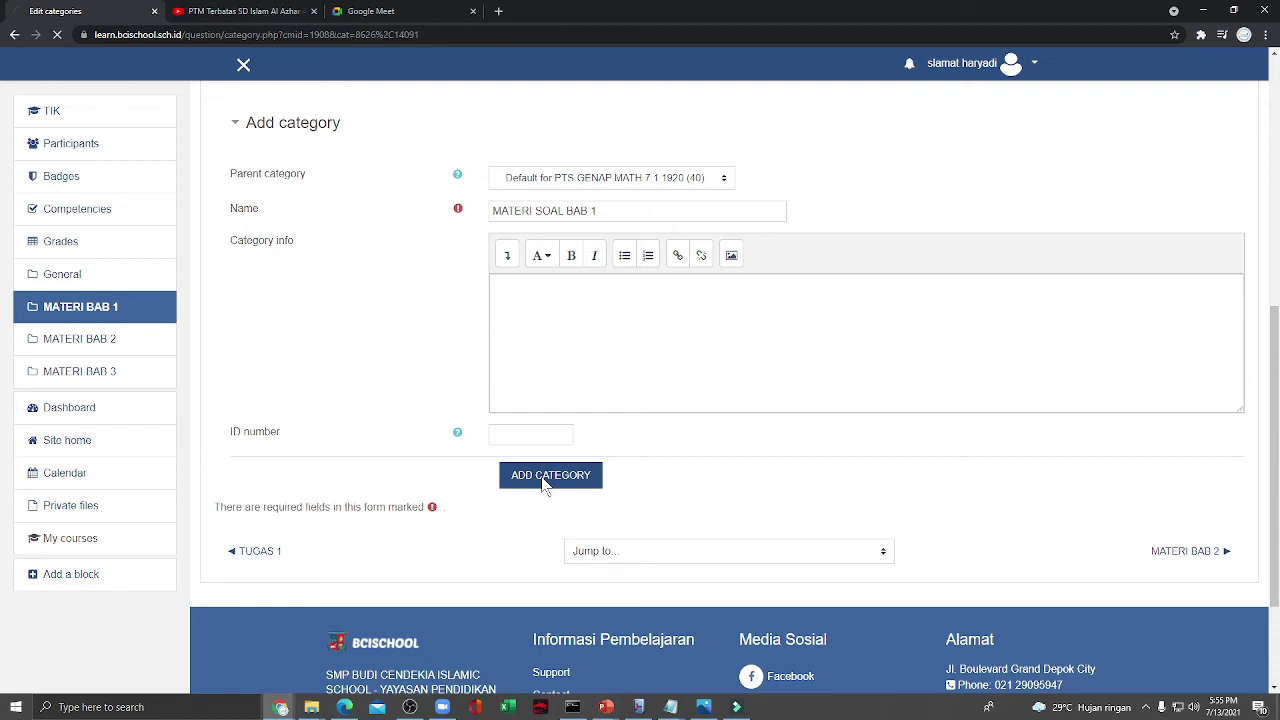
Add a second question category named MATERI SOAL BAB 2 under the same PTS GENAP MATH 7.1 1920 parent
scroll(357, 371, down, 5)
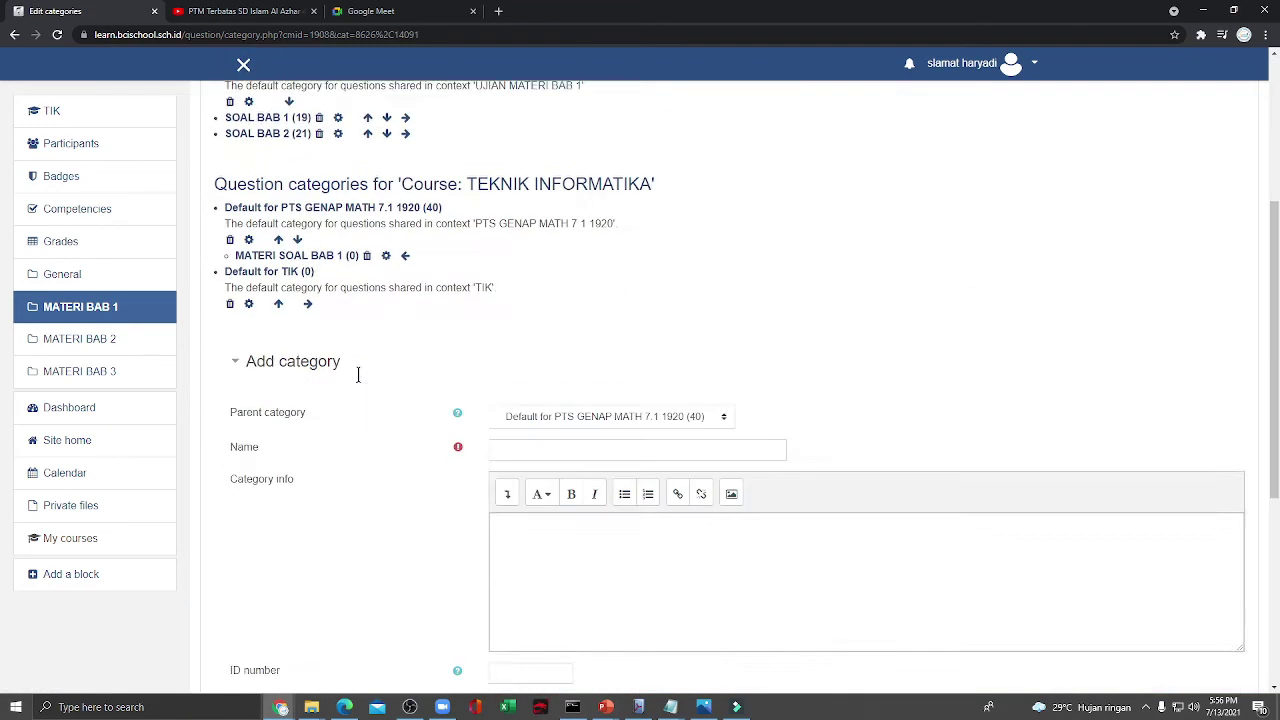
click(569, 296)
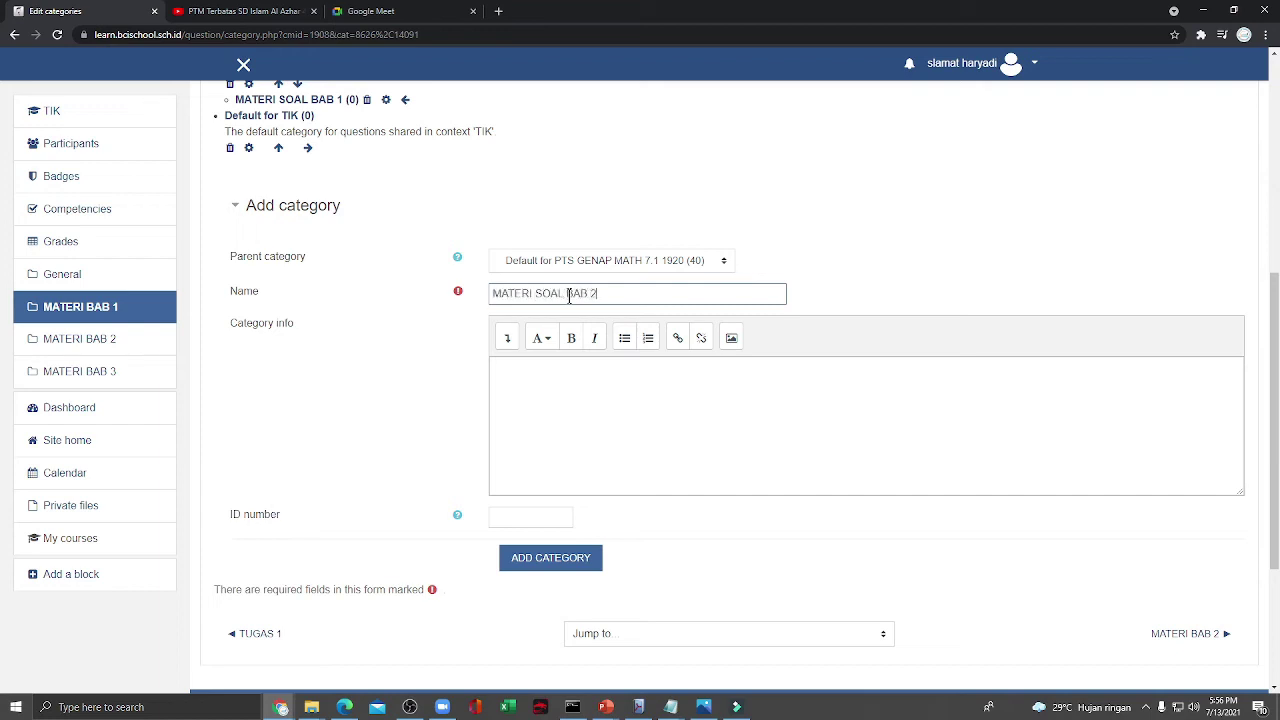
click(567, 557)
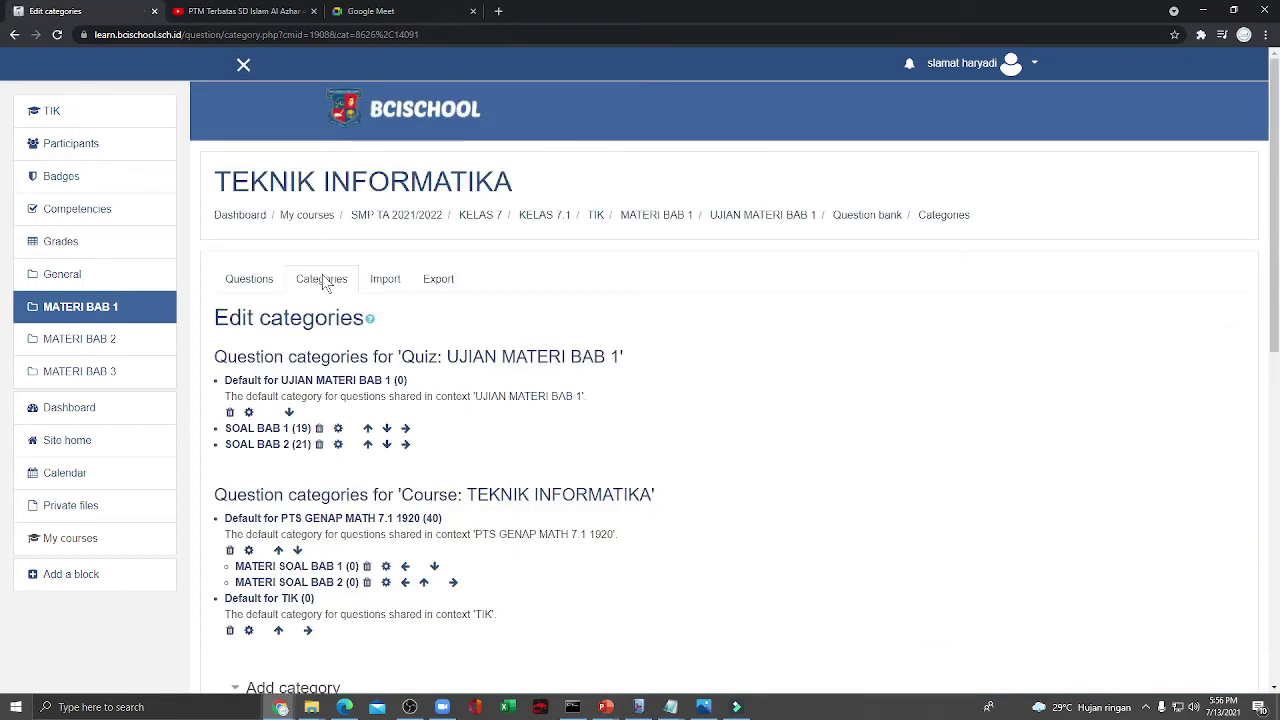
Move all questions from the Default for PTS GENAP MATH 7.1 1920 category to MATERI SOAL BAB 1
click(240, 287)
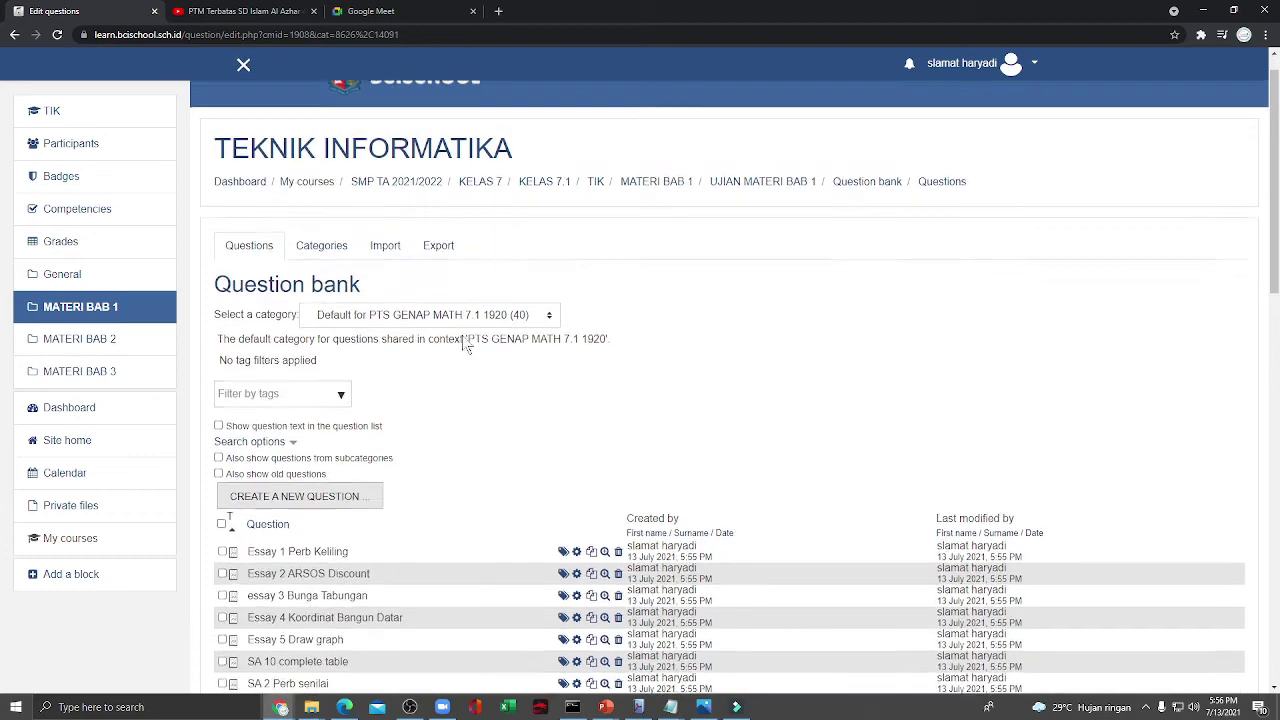
scroll(462, 335, down, 1)
click(520, 215)
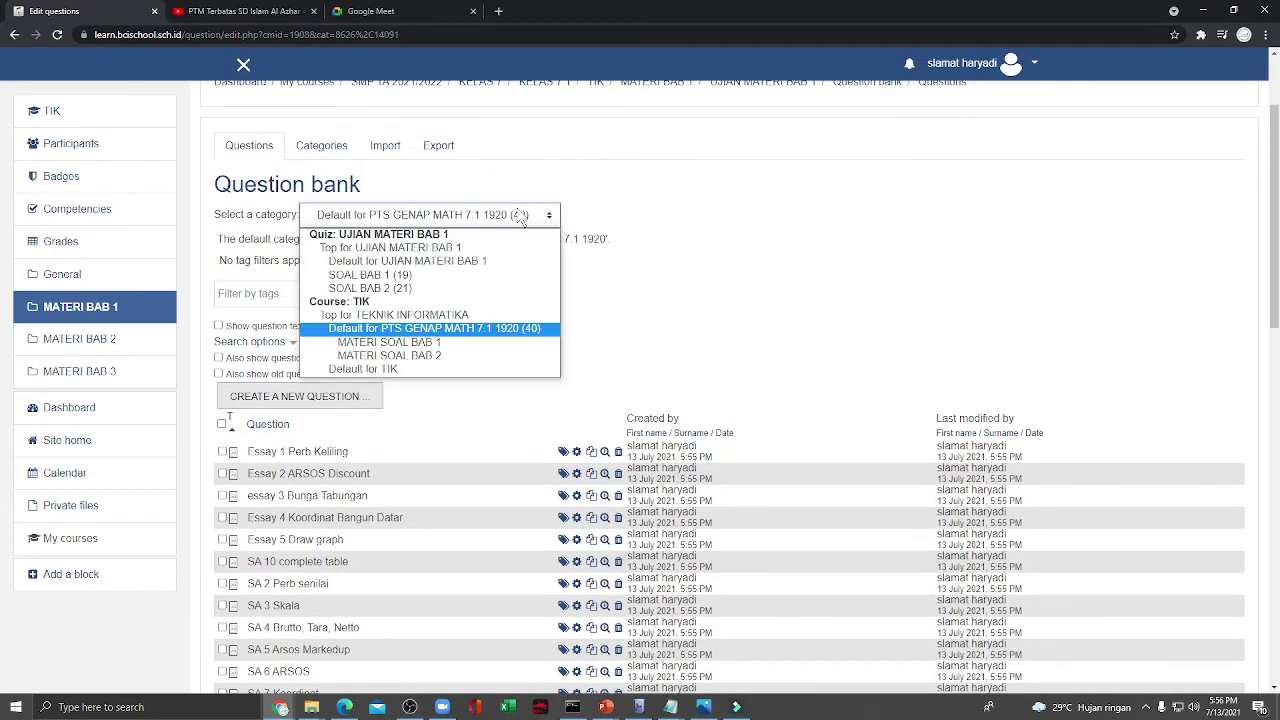
click(872, 262)
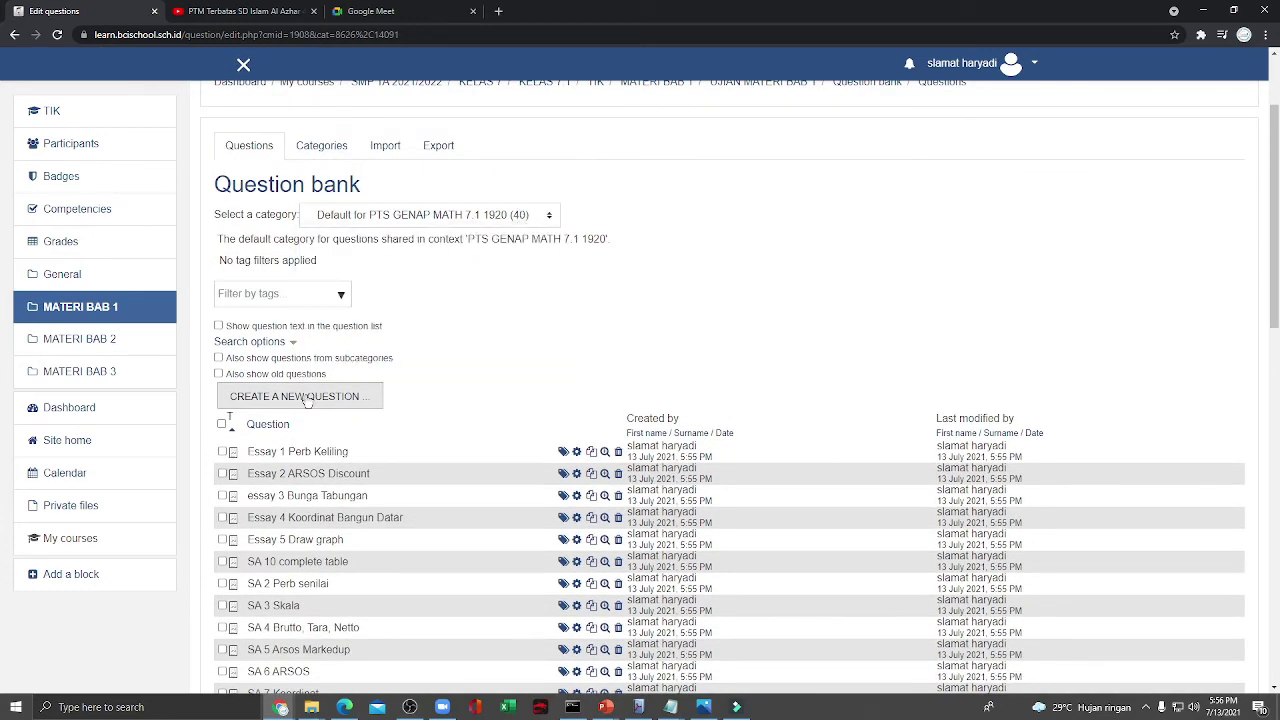
scroll(306, 316, down, 2)
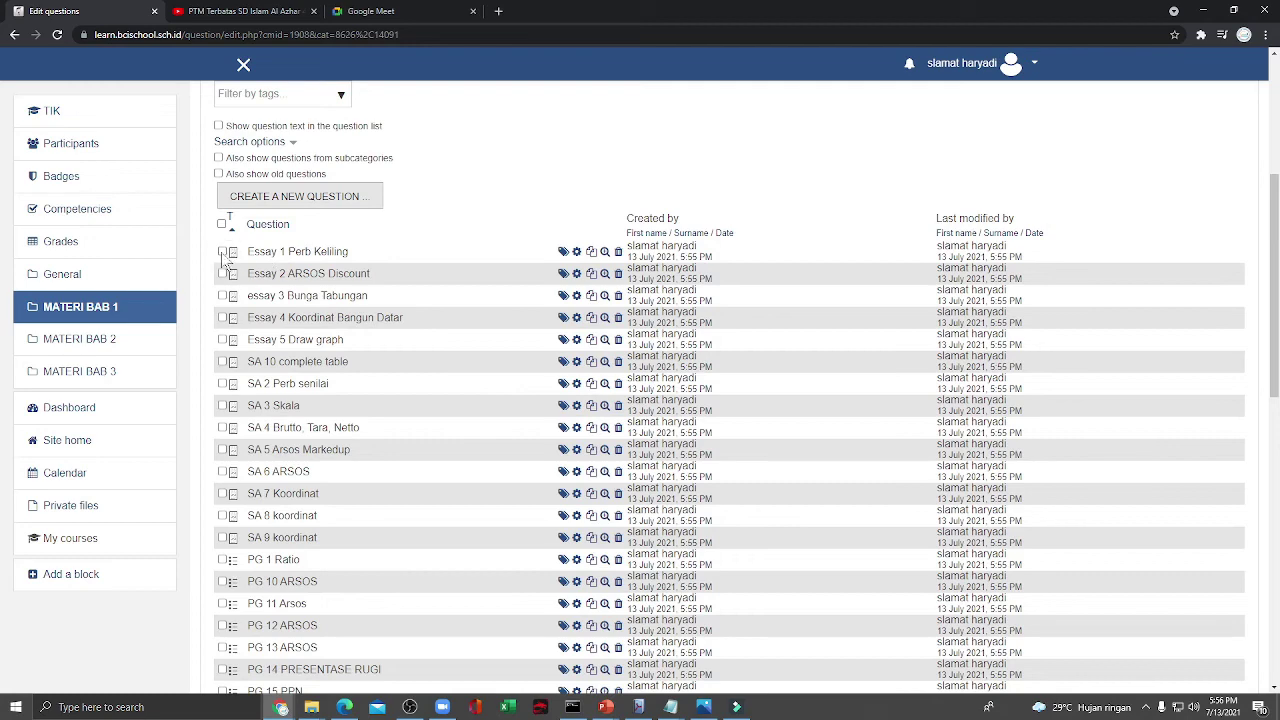
click(222, 224)
scroll(270, 318, down, 6)
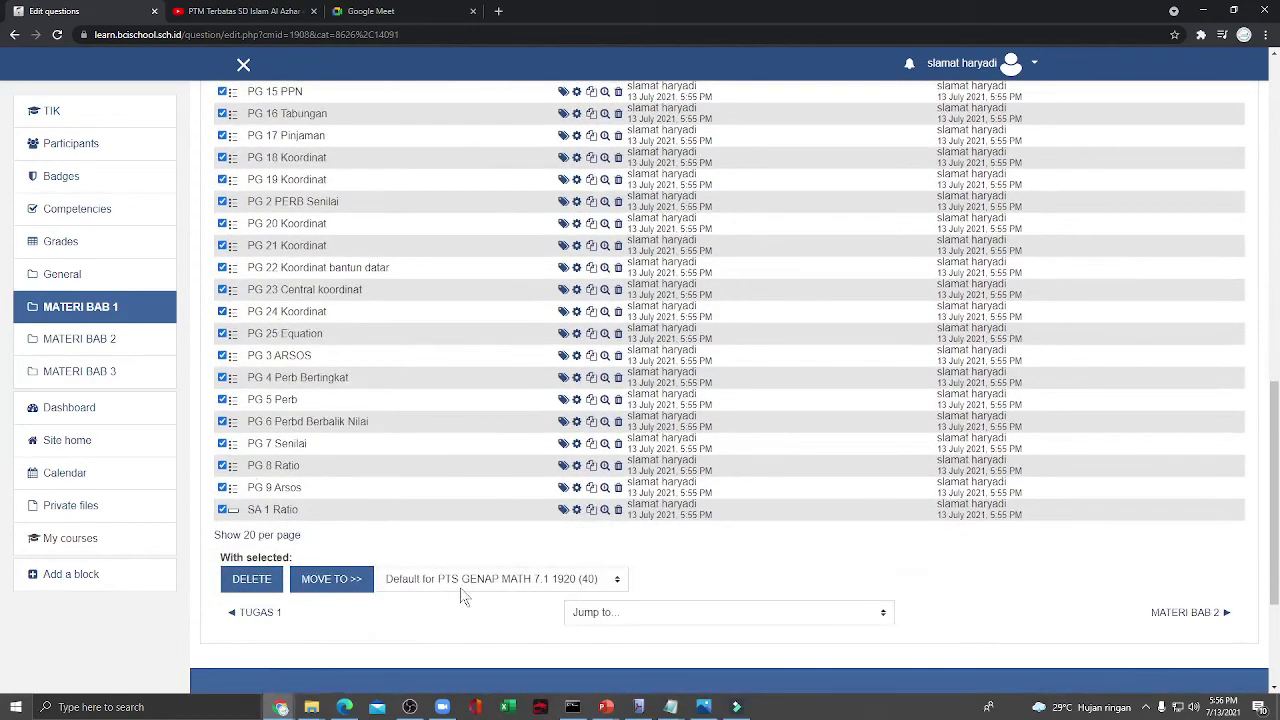
click(447, 581)
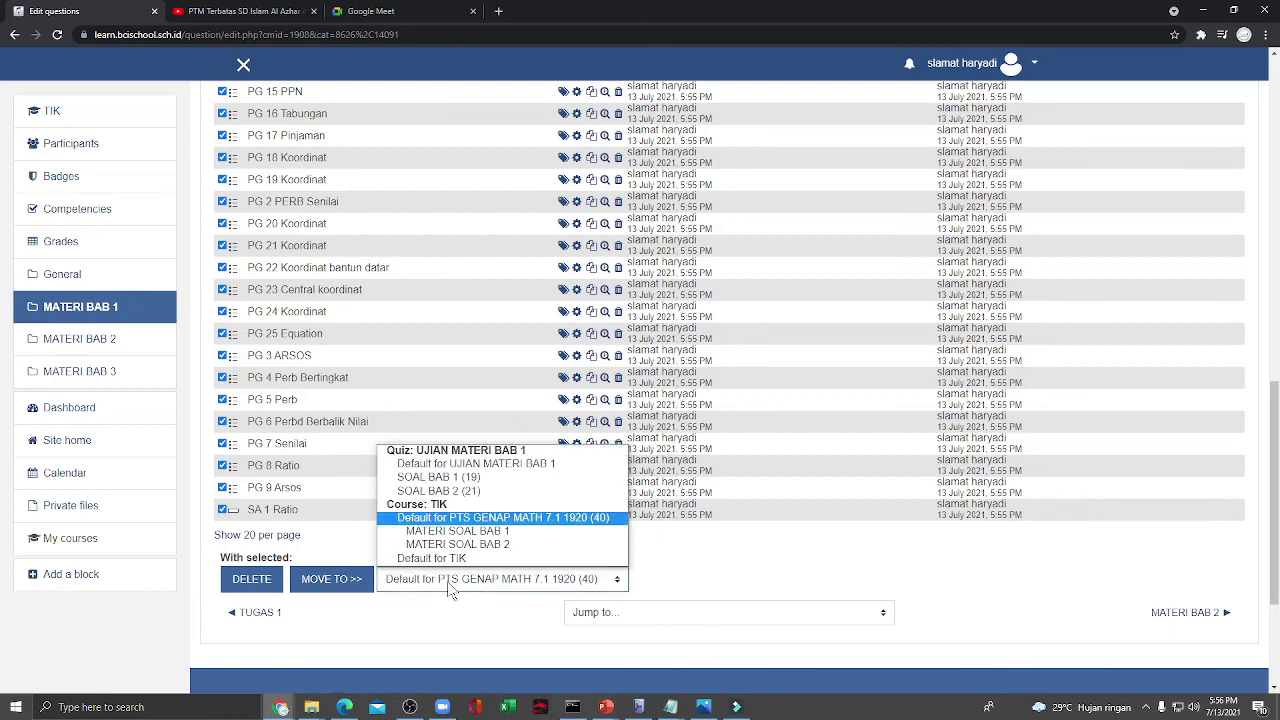
click(464, 530)
click(360, 588)
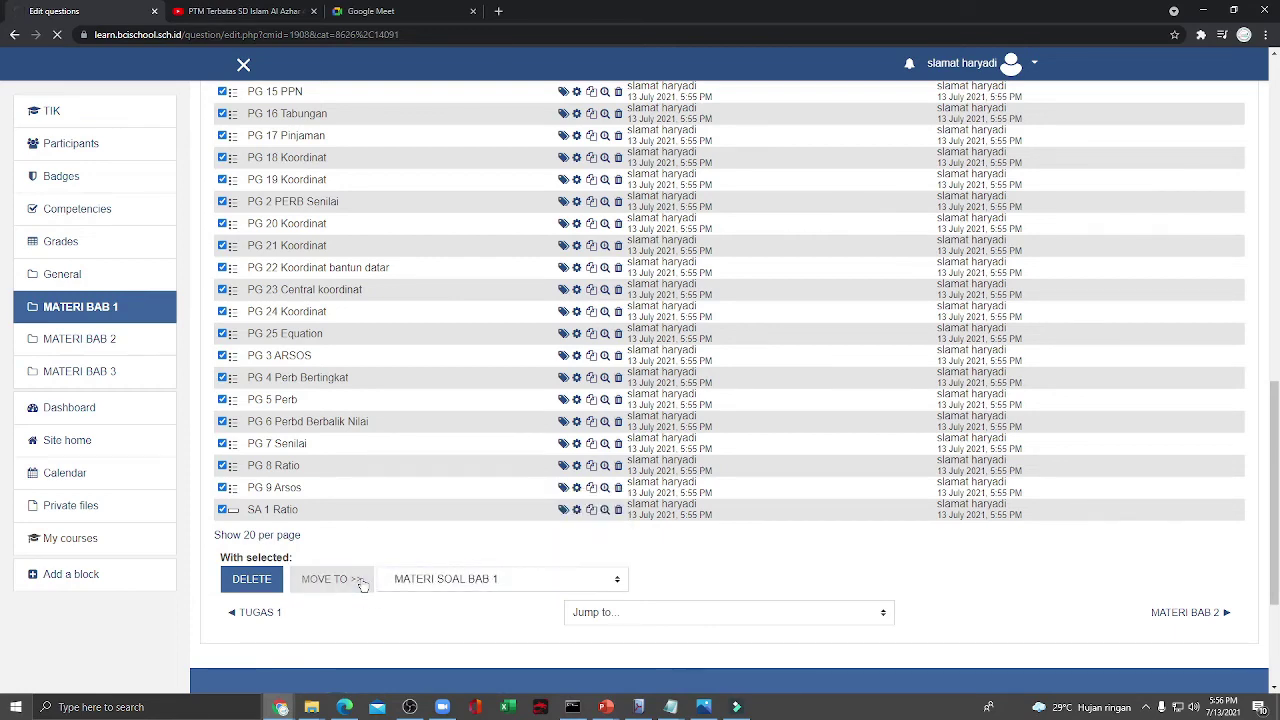
scroll(361, 575, down, 9)
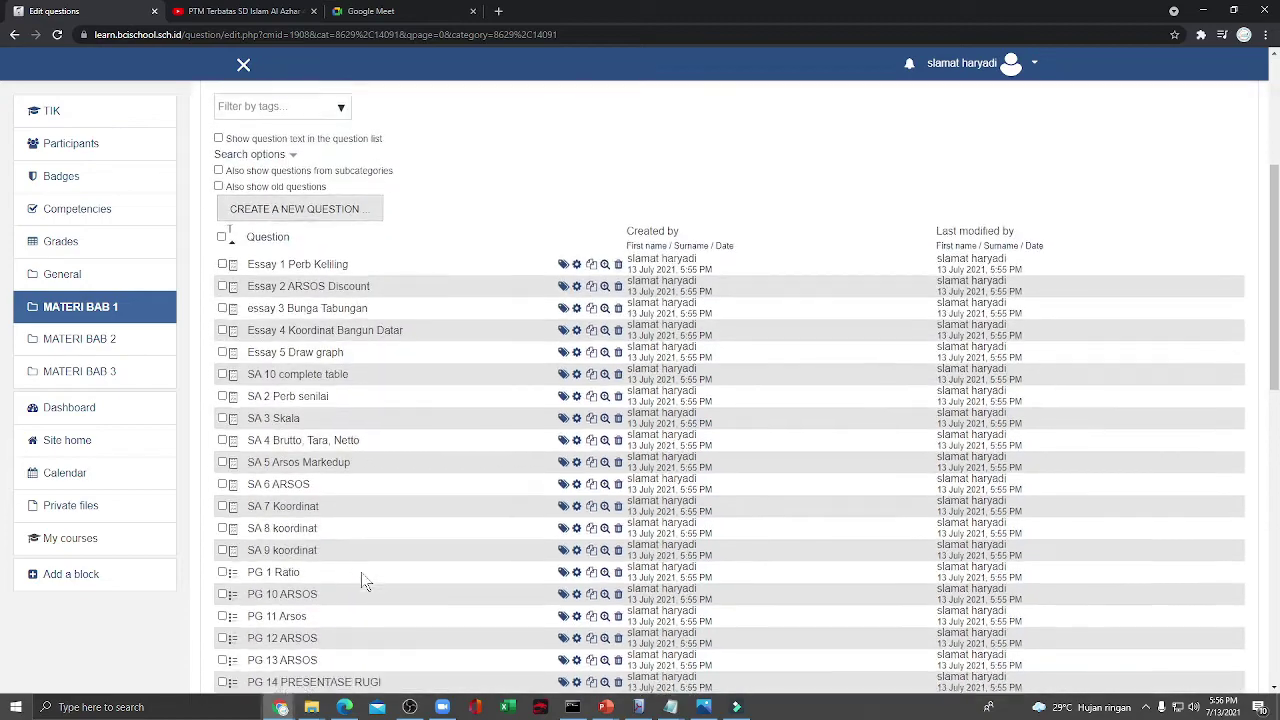
scroll(368, 550, down, 3)
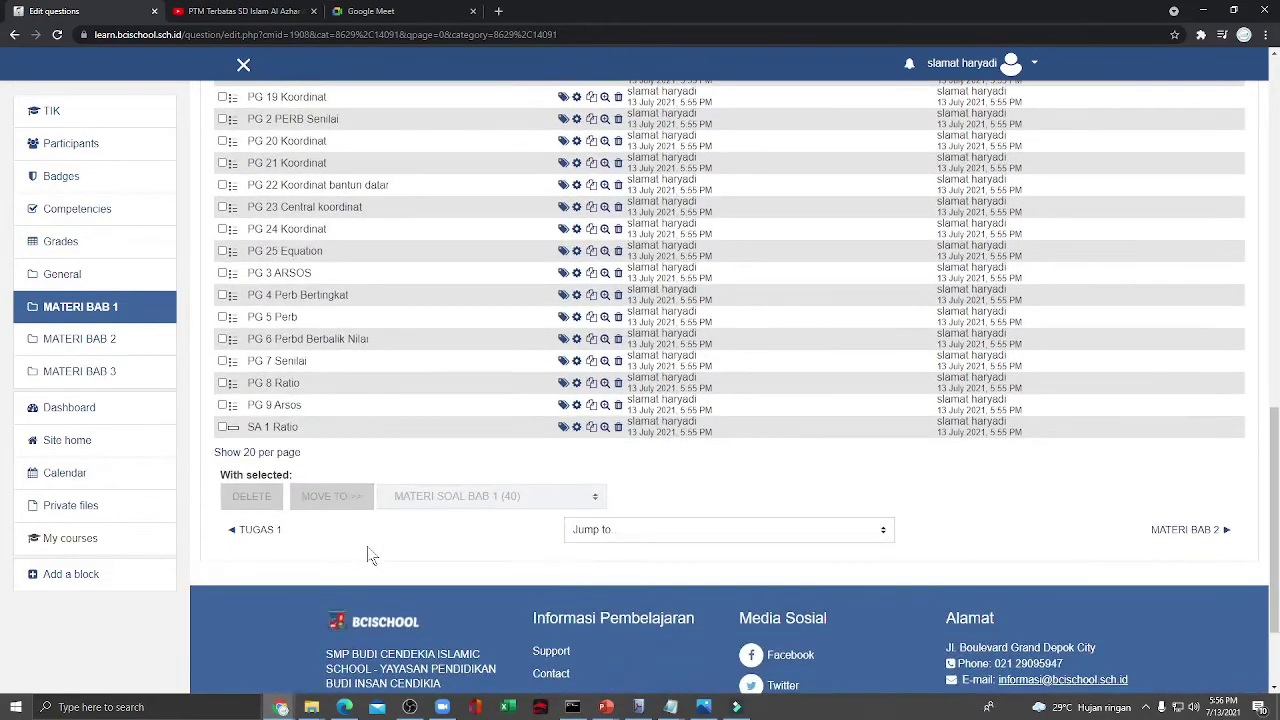
scroll(370, 546, up, 10)
scroll(380, 545, up, 3)
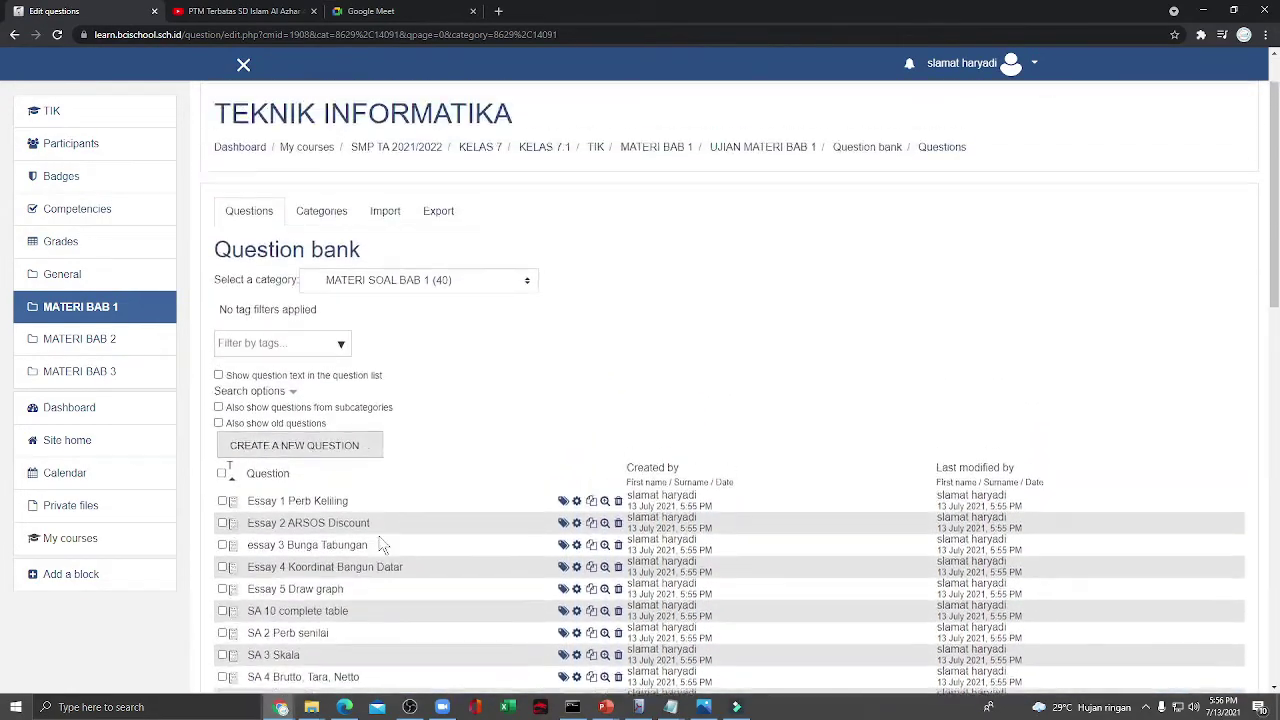
click(444, 284)
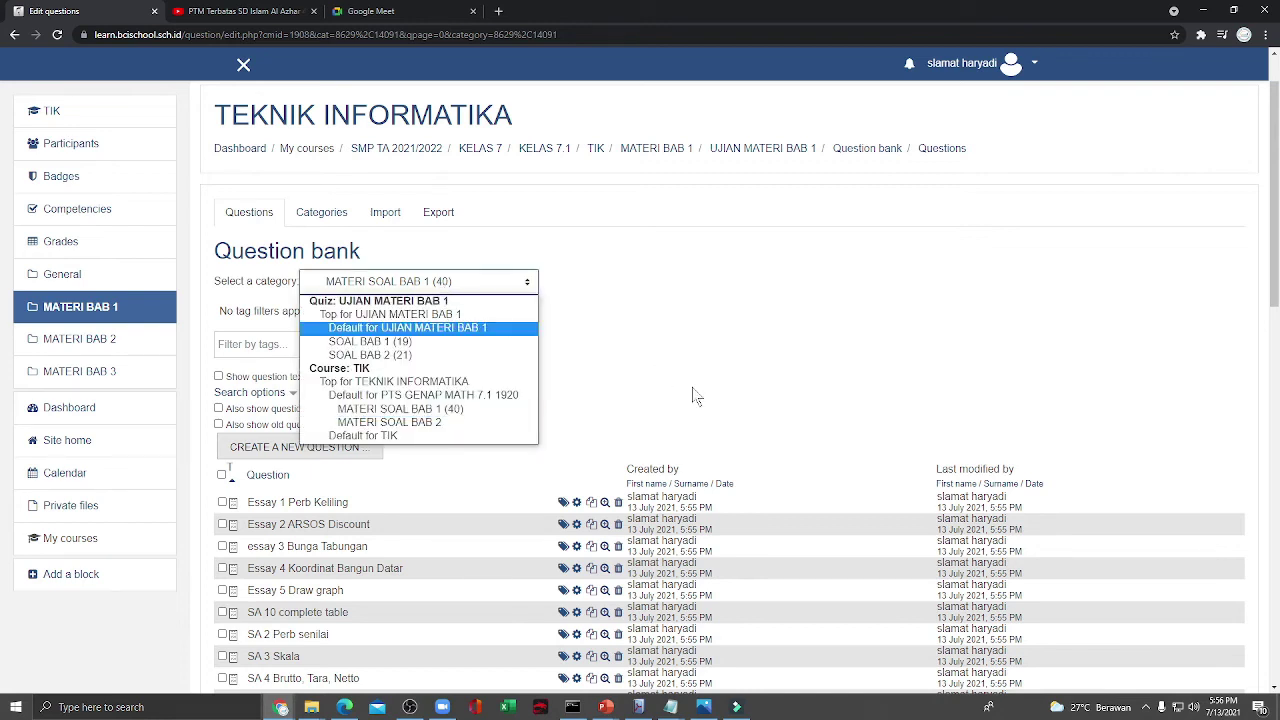
click(692, 387)
click(222, 477)
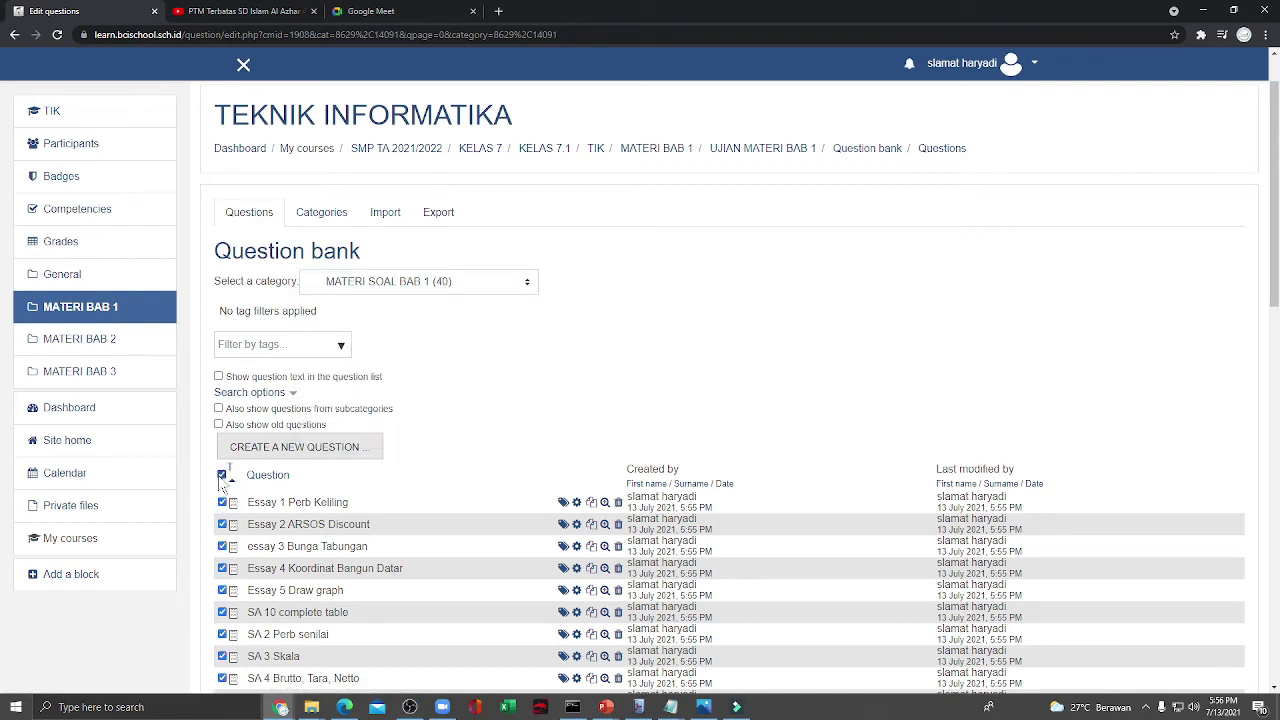
scroll(383, 500, down, 8)
scroll(522, 484, down, 2)
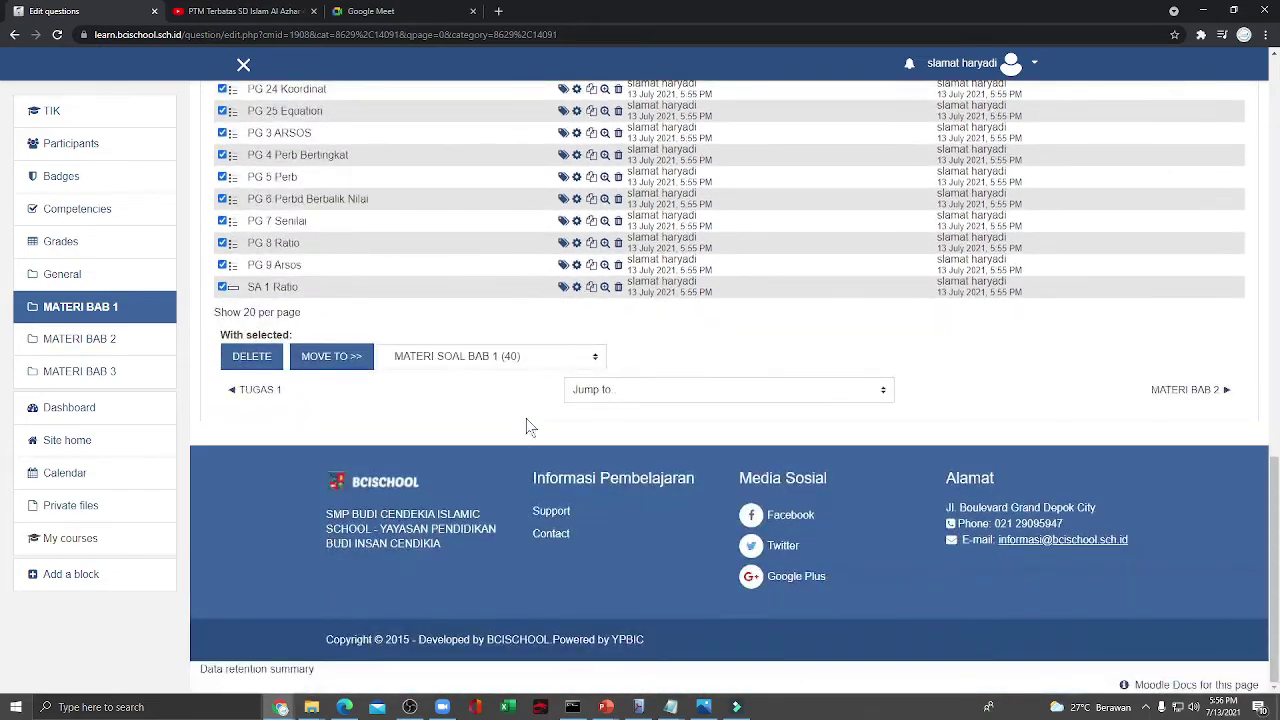
scroll(355, 360, up, 1)
scroll(286, 380, up, 2)
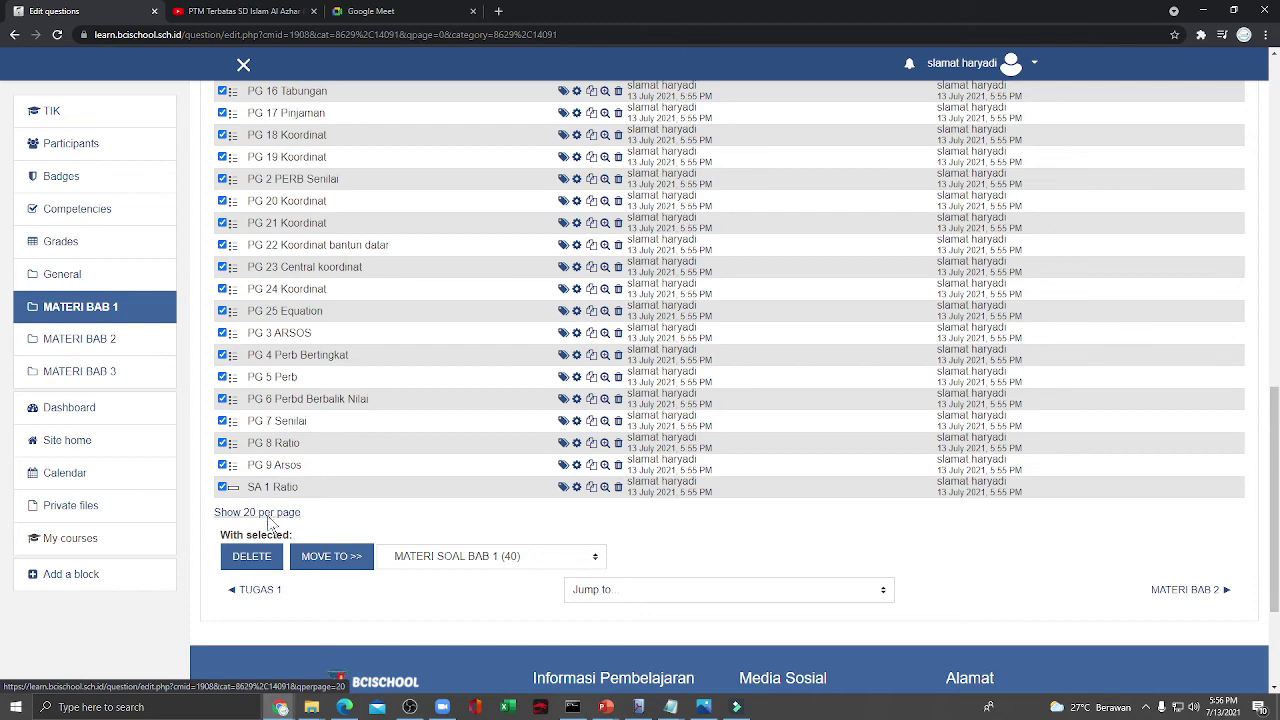
Limit the MATERI SOAL BAB 1 question list to 20 per page and move all first-page questions to MATERI SOAL BAB 2
click(268, 516)
scroll(344, 497, down, 5)
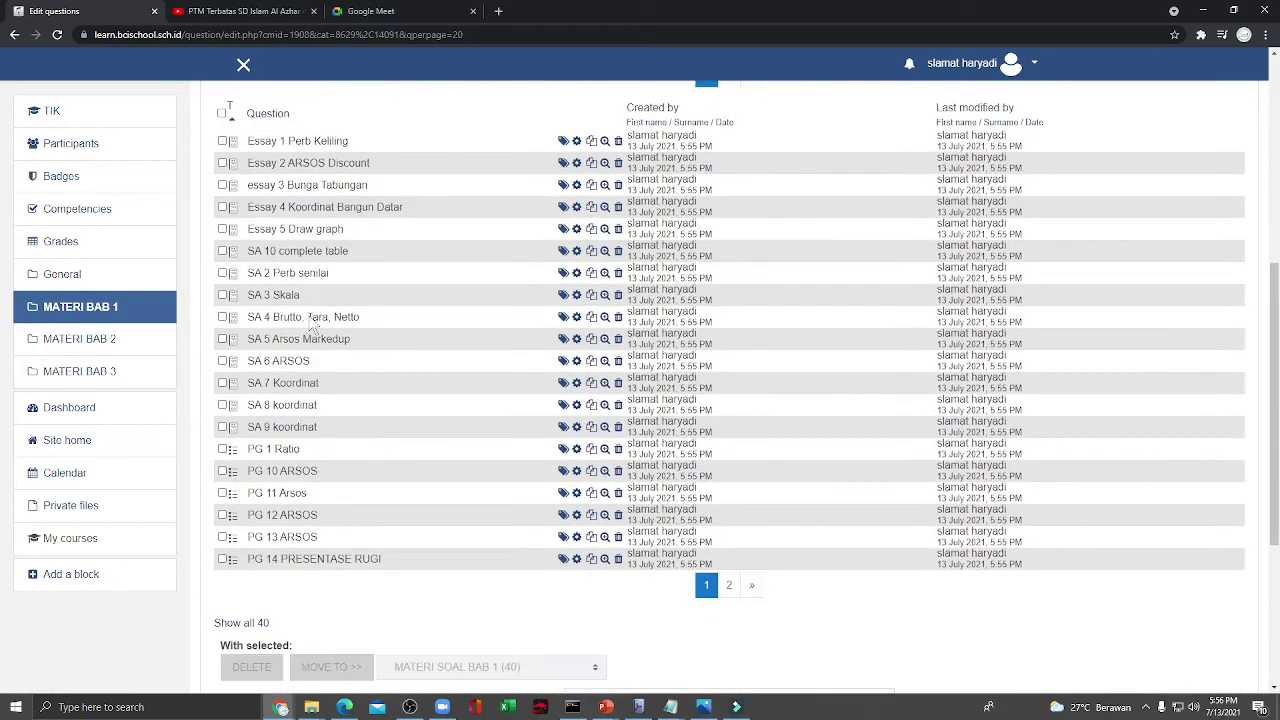
click(223, 114)
scroll(305, 278, down, 2)
click(437, 472)
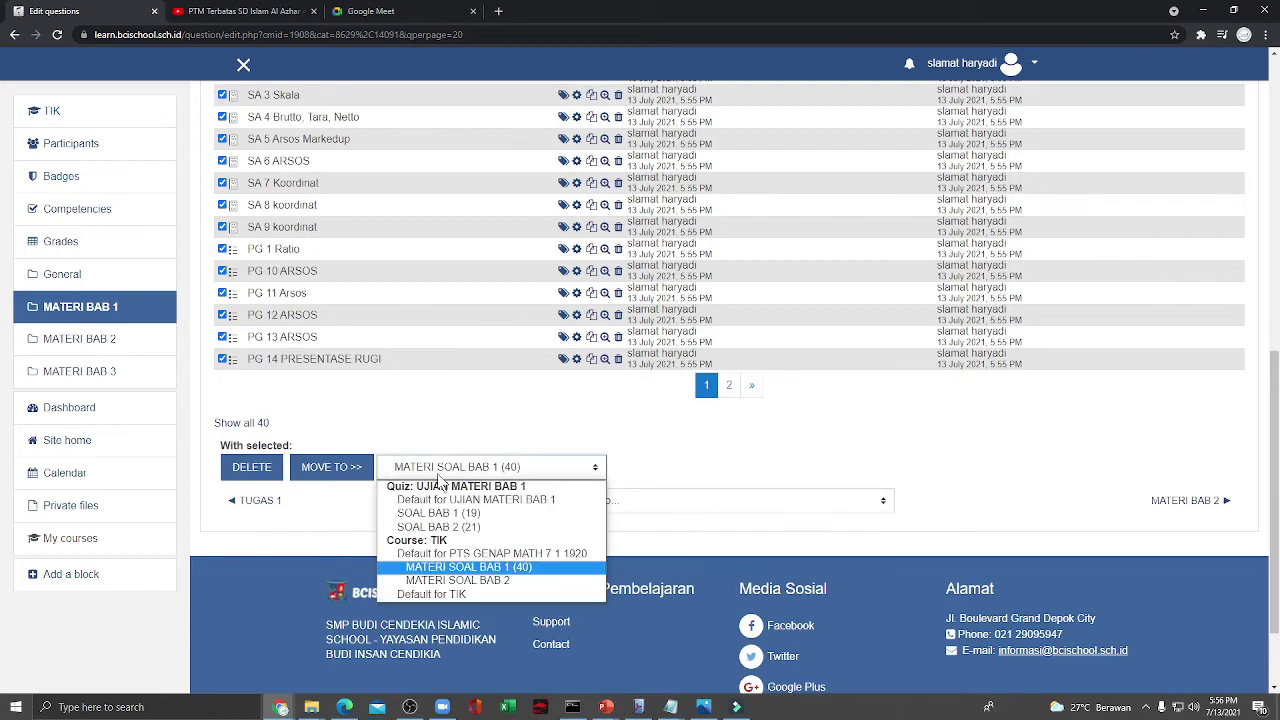
click(457, 580)
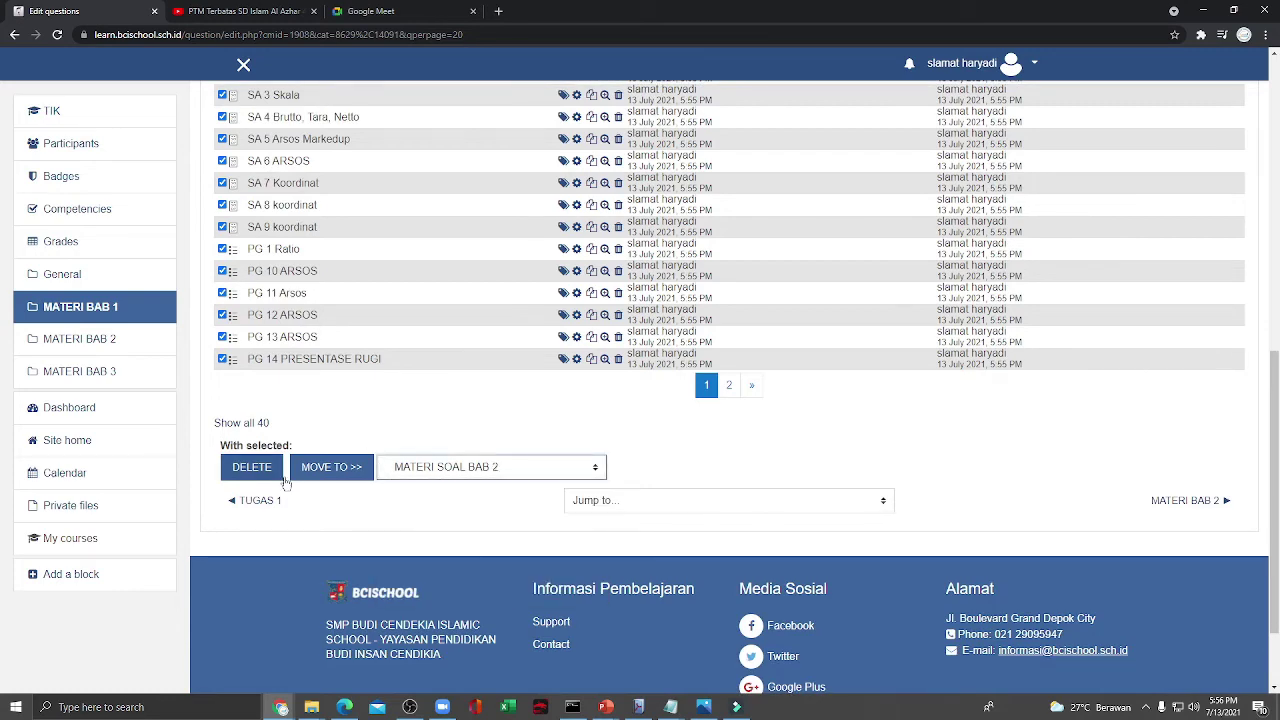
click(330, 467)
scroll(560, 460, down, 5)
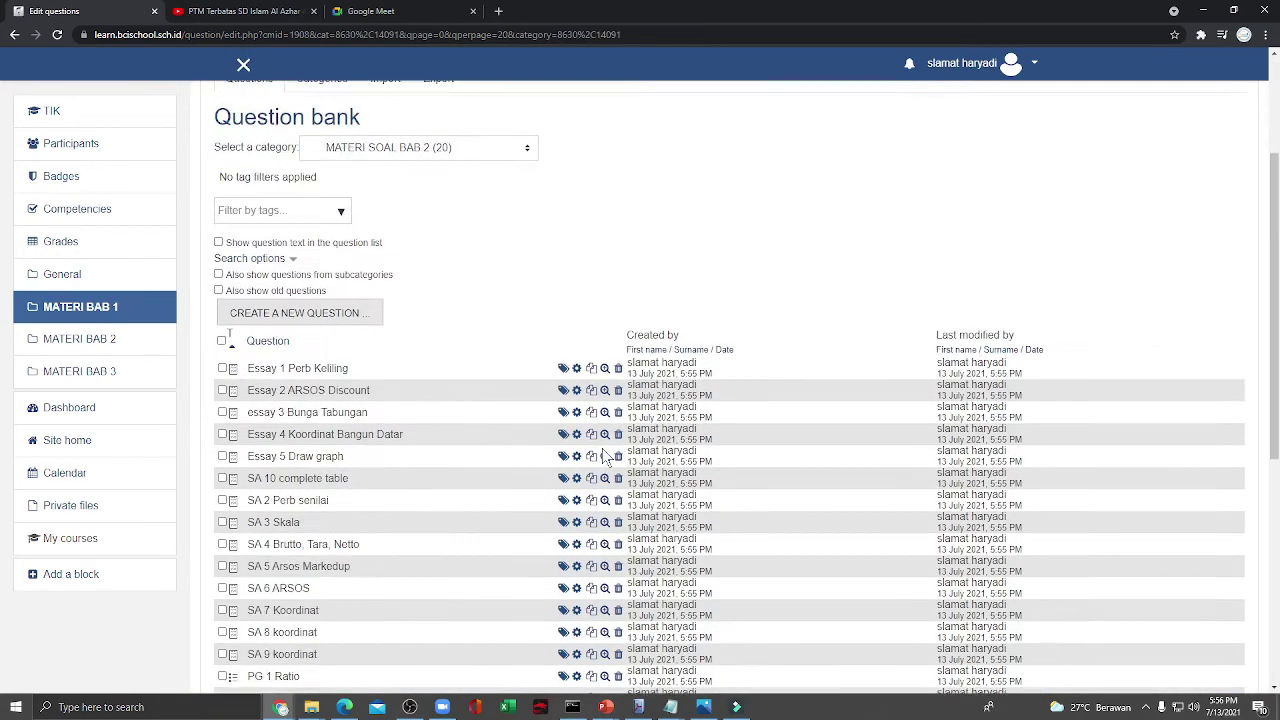
scroll(605, 452, up, 4)
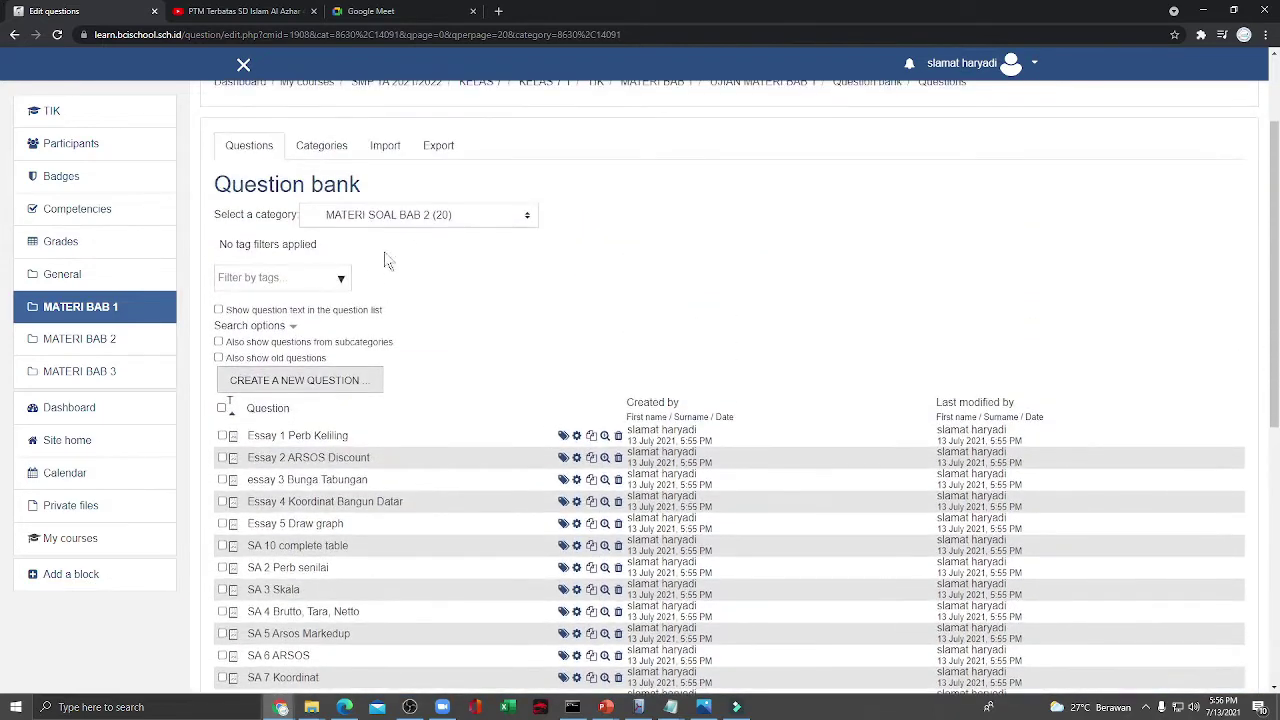
click(415, 216)
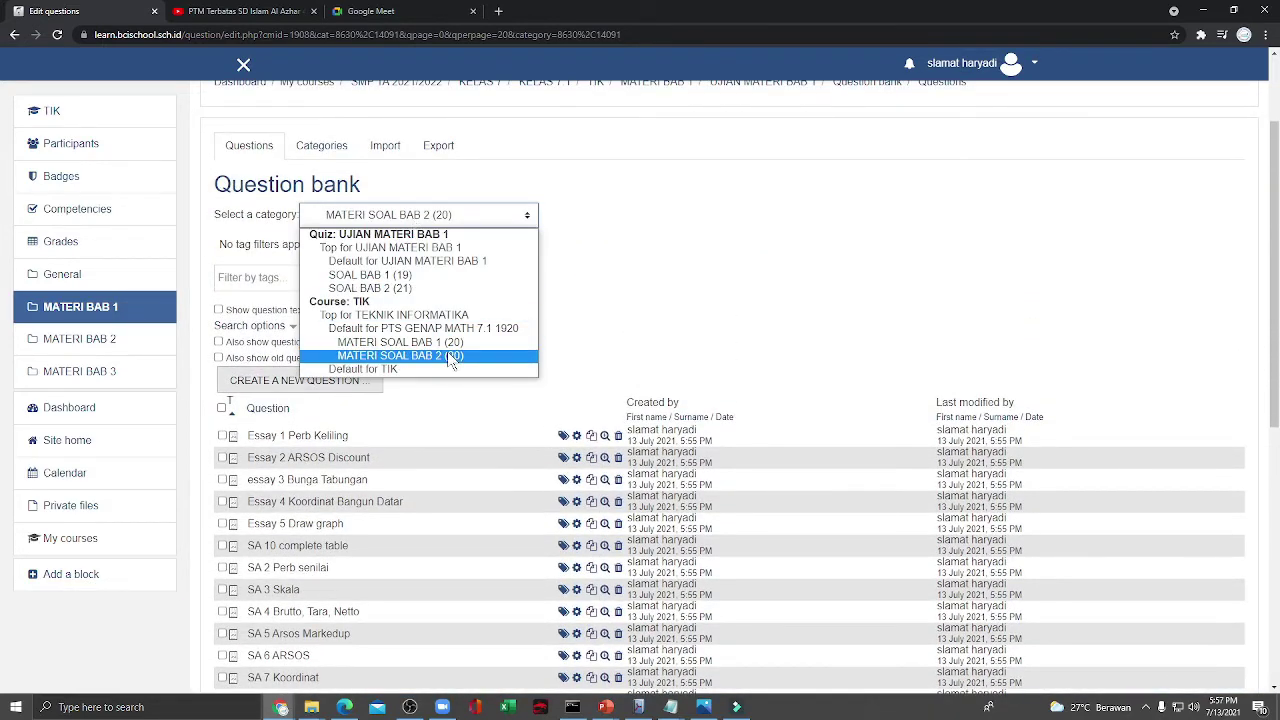
click(721, 293)
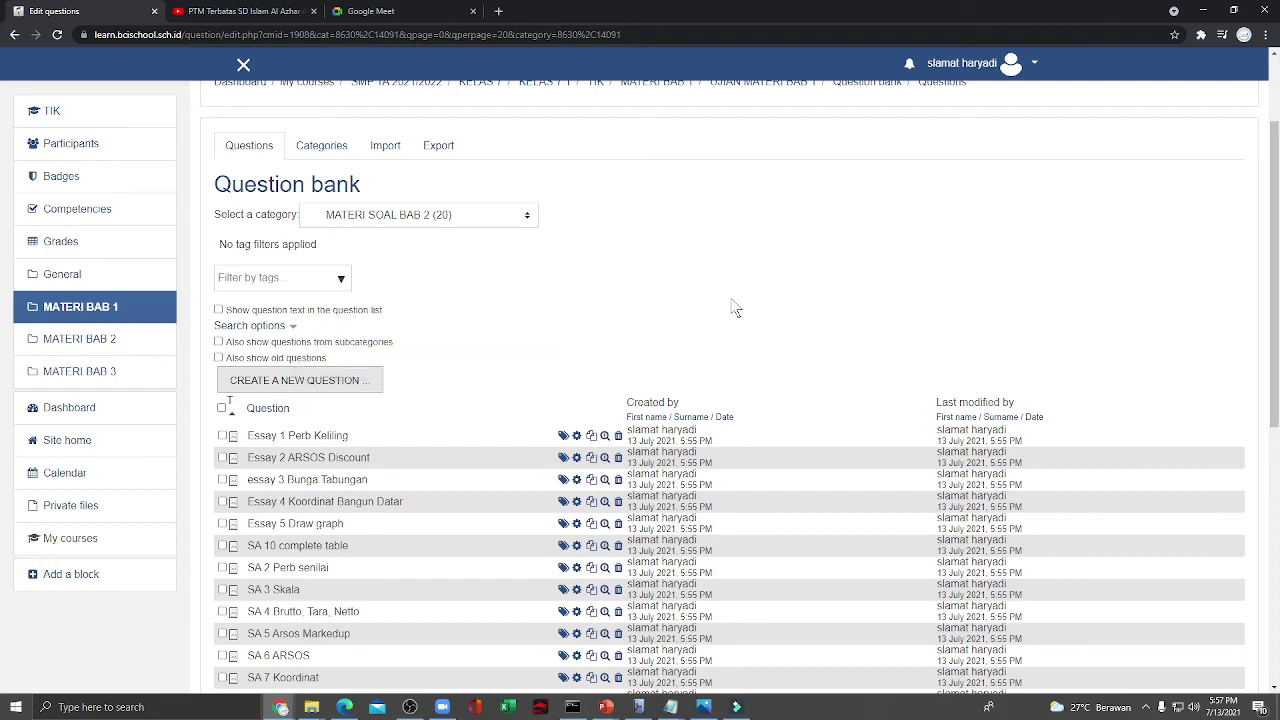
Return to the UJIAN MATERI BAB 1 quiz and open it for editing its questions
scroll(740, 310, down, 5)
scroll(755, 316, down, 1)
scroll(757, 330, up, 6)
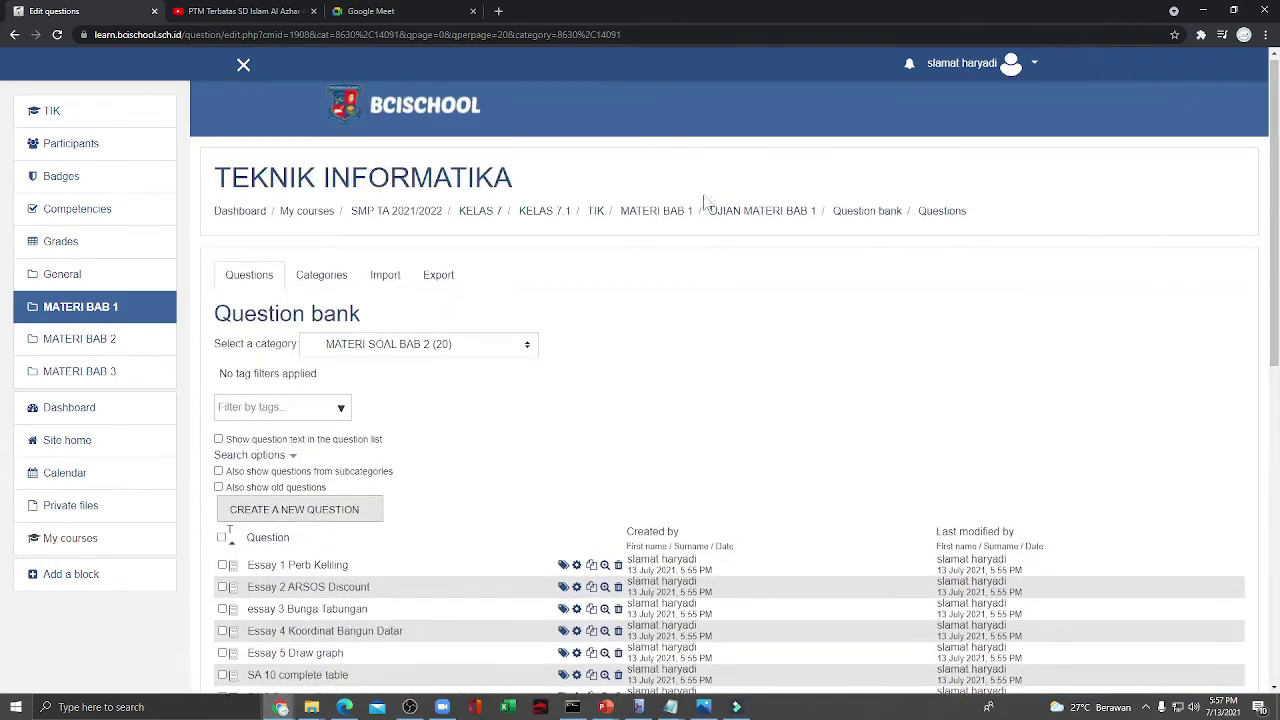
click(797, 214)
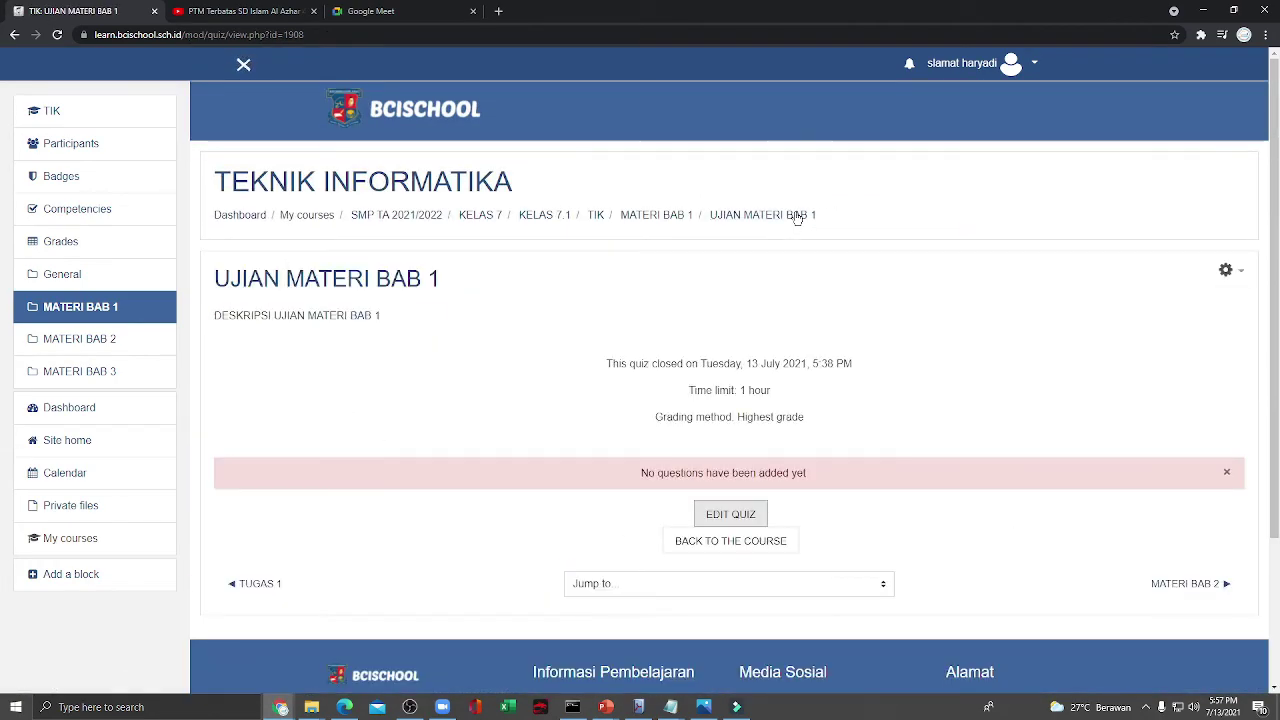
click(737, 514)
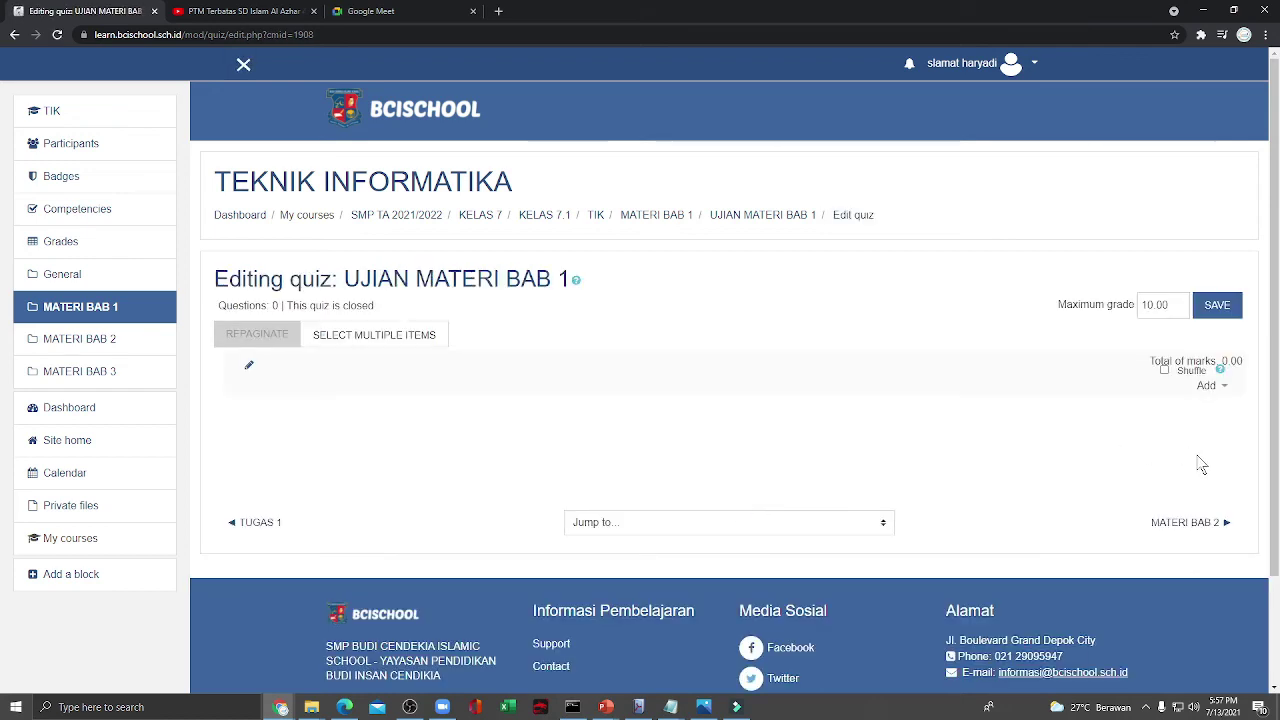
Add 2 random questions from the existing category MATERI SOAL BAB 1 to the quiz
click(1214, 390)
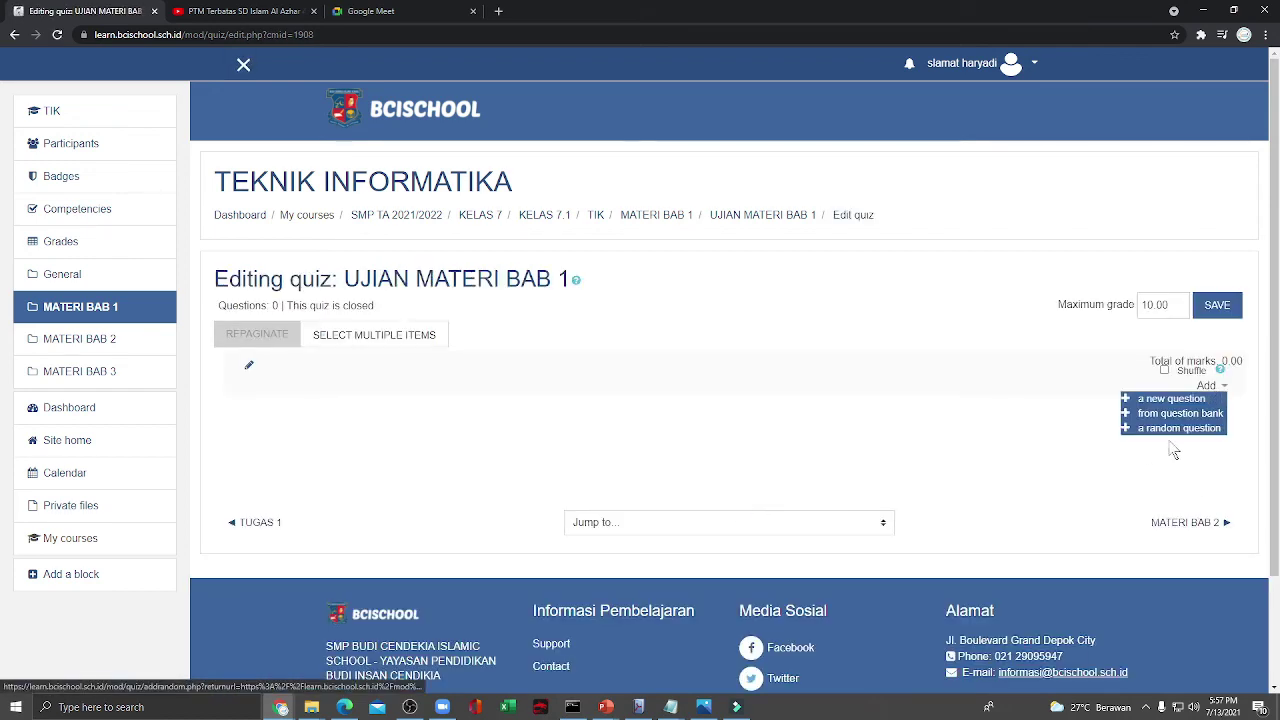
click(1162, 429)
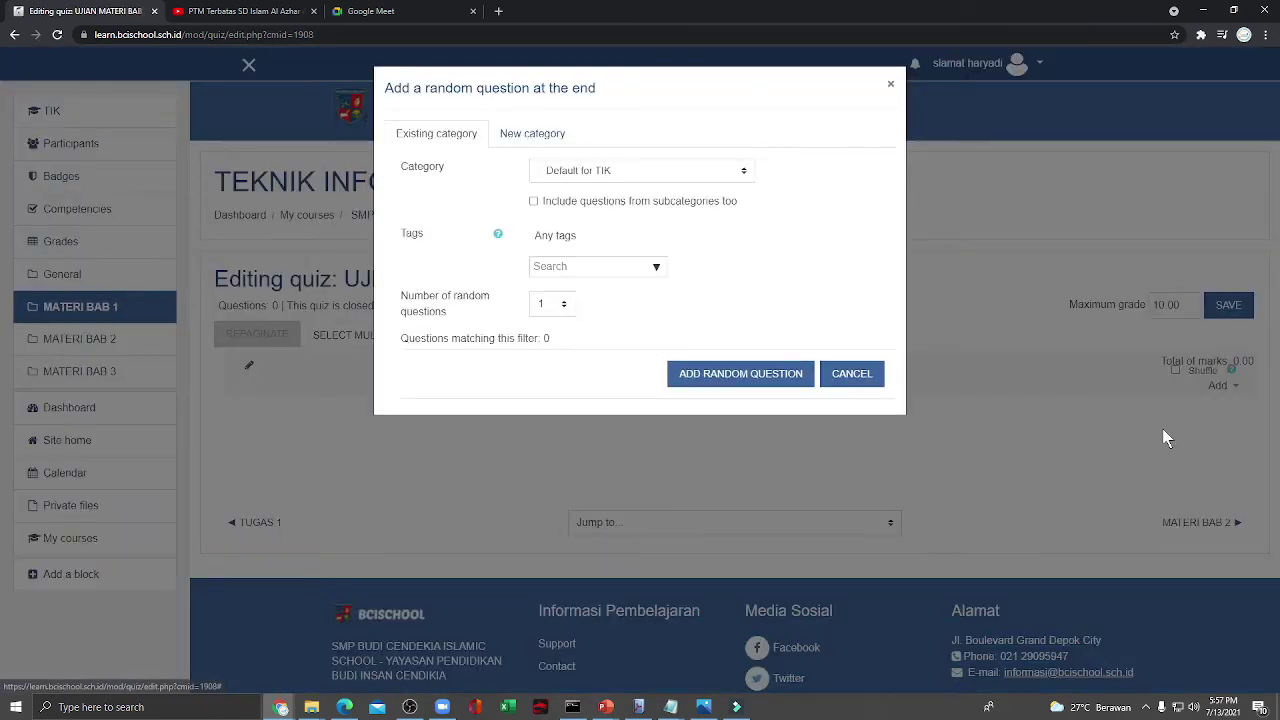
click(568, 172)
click(648, 294)
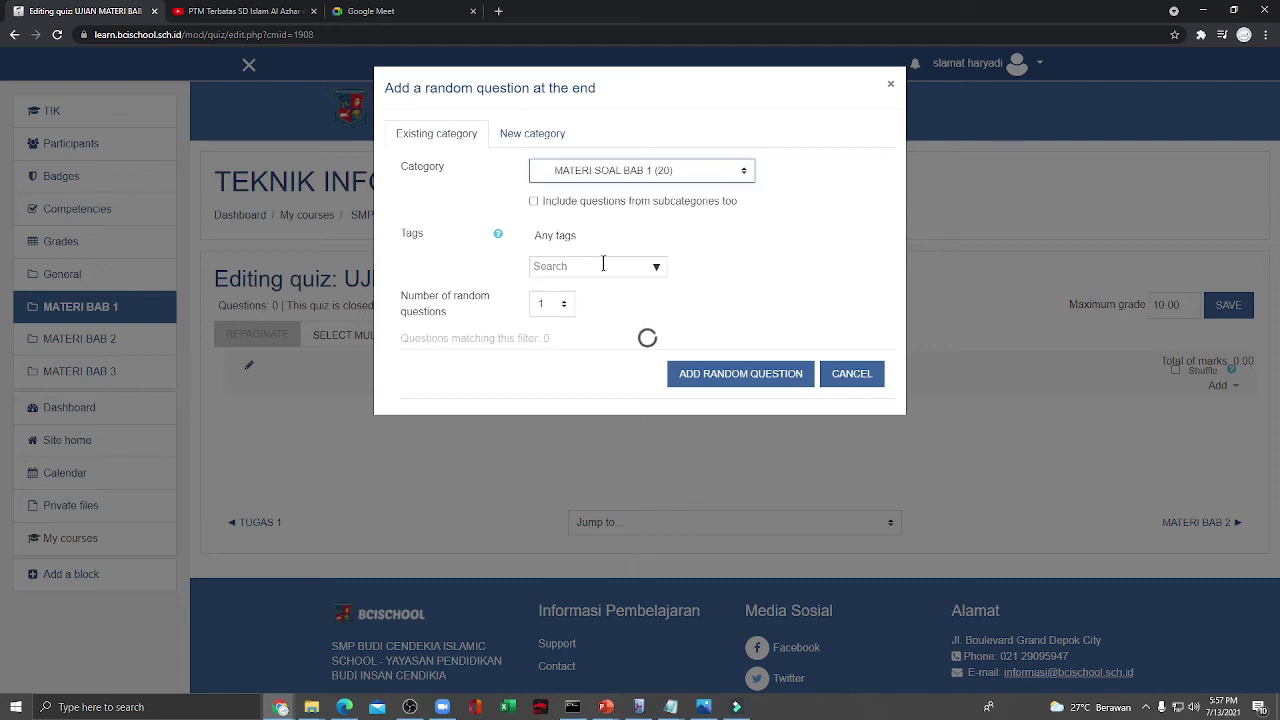
click(556, 312)
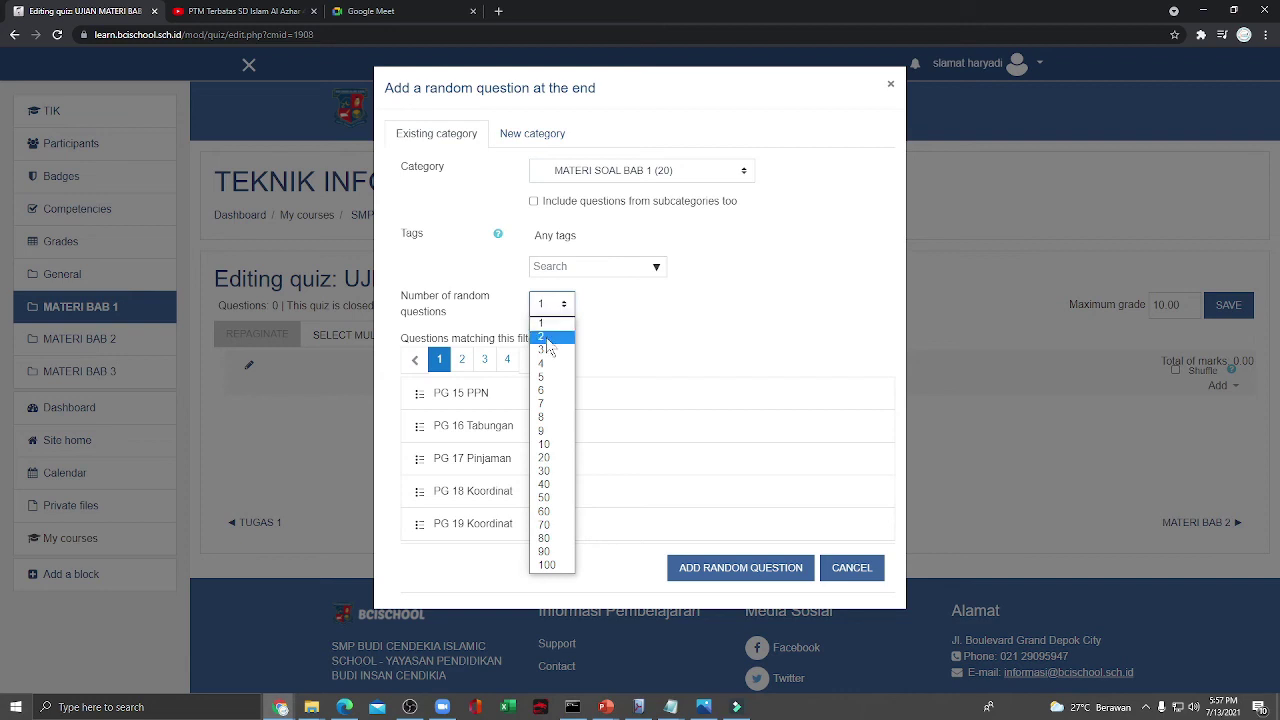
click(553, 341)
click(765, 569)
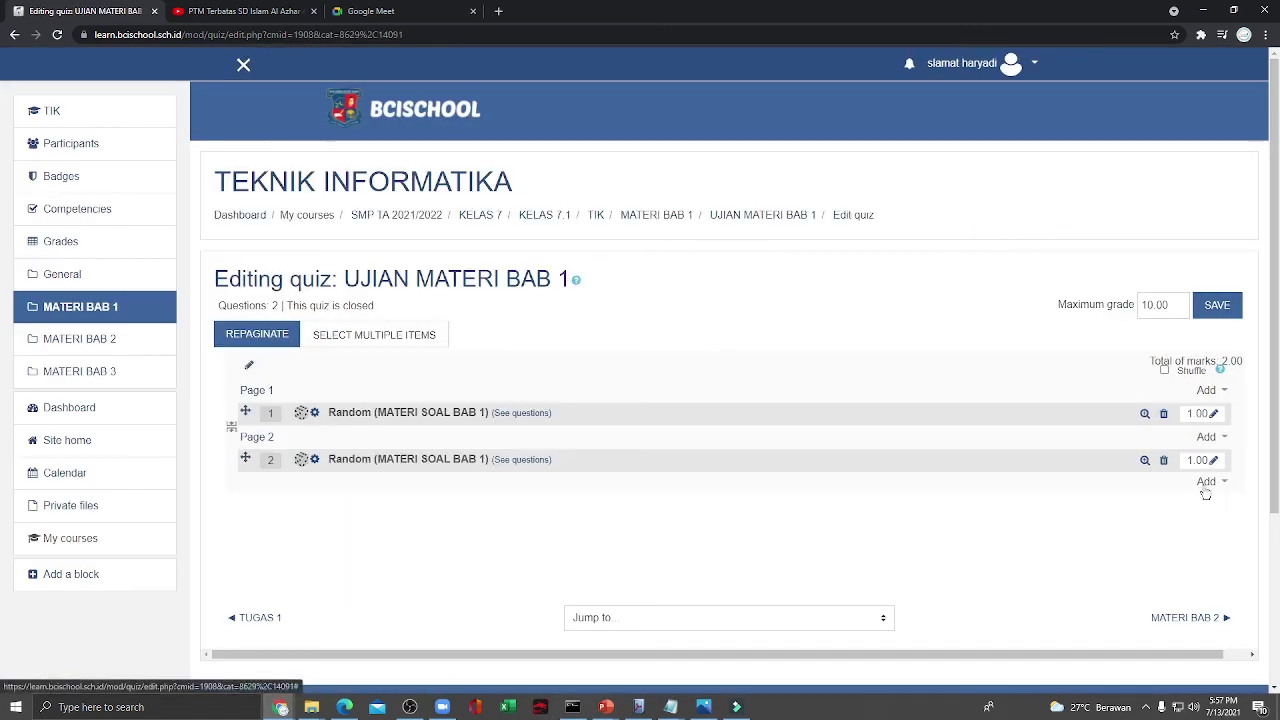
Add 3 random questions from the category MATERI SOAL BAB 2 at the end of the quiz and save the quiz
click(1205, 482)
click(1178, 525)
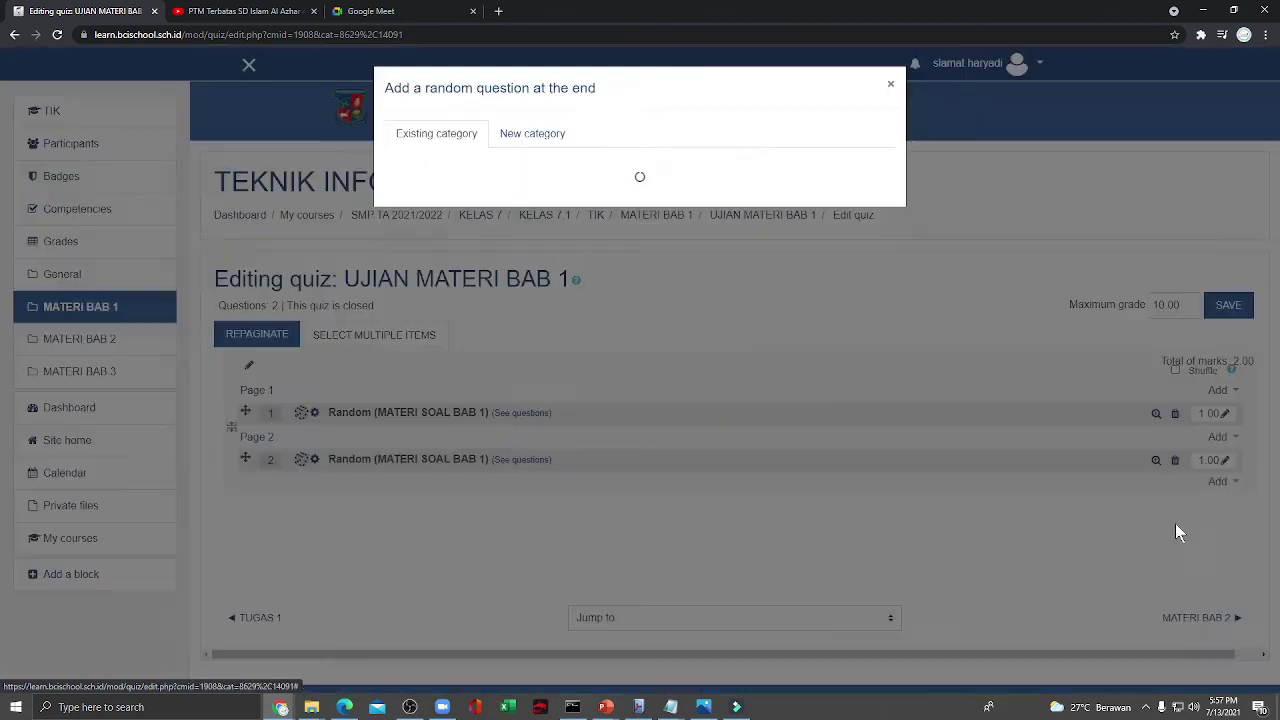
click(560, 308)
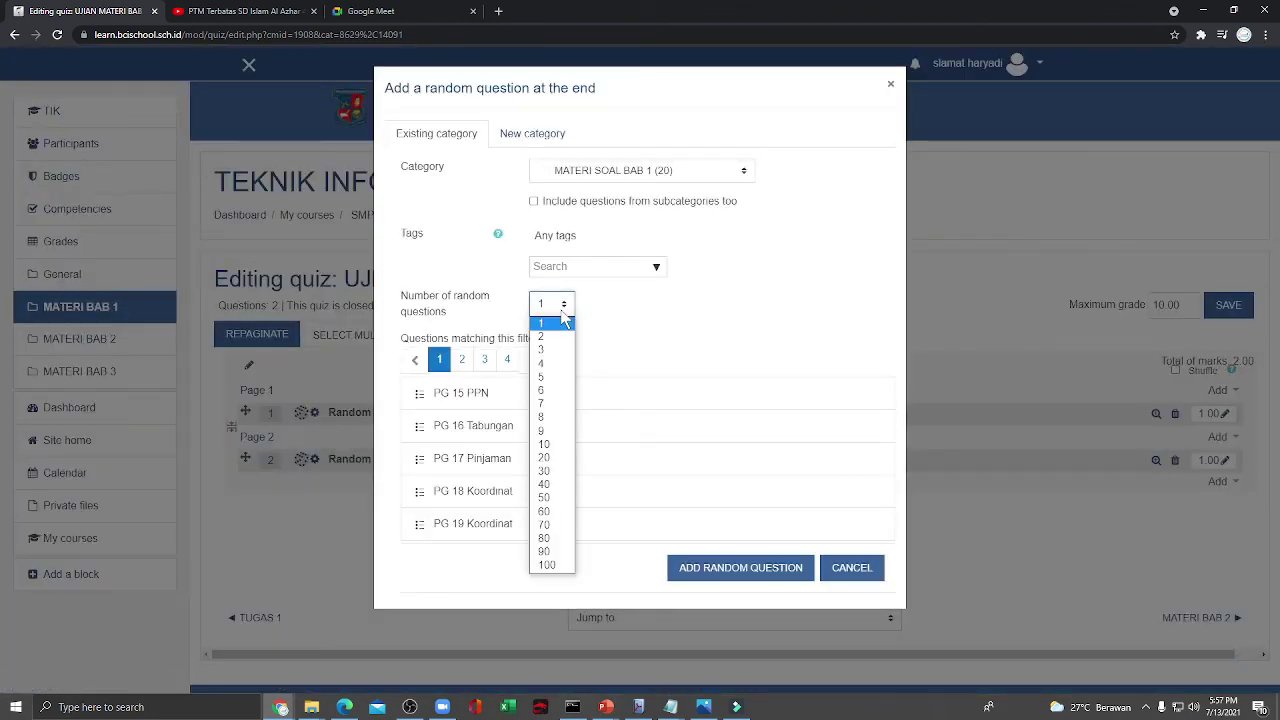
click(550, 347)
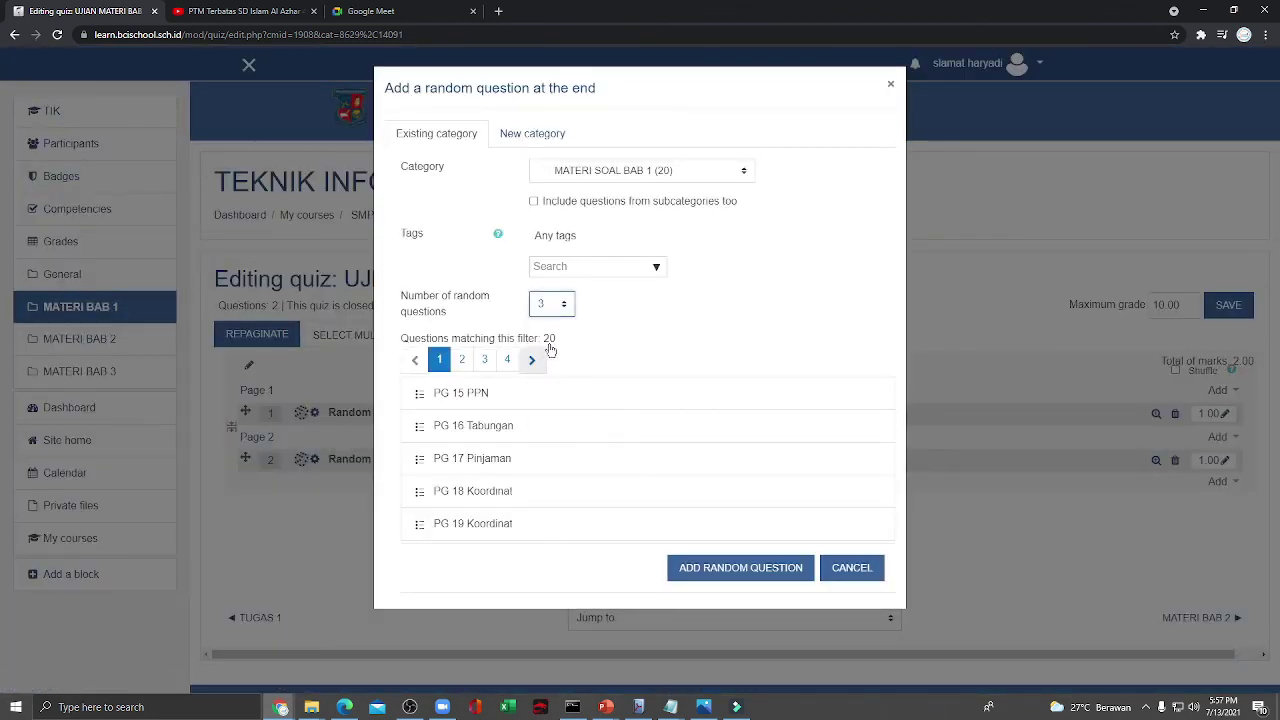
click(704, 169)
click(698, 298)
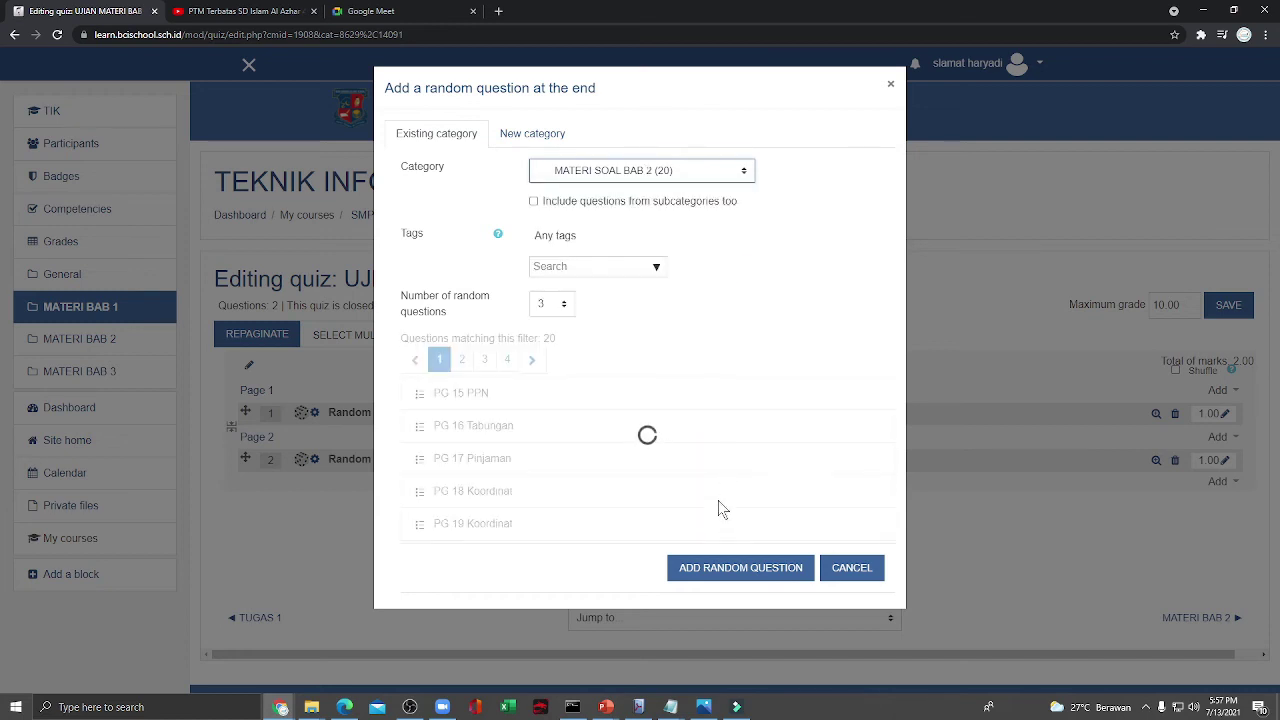
click(760, 567)
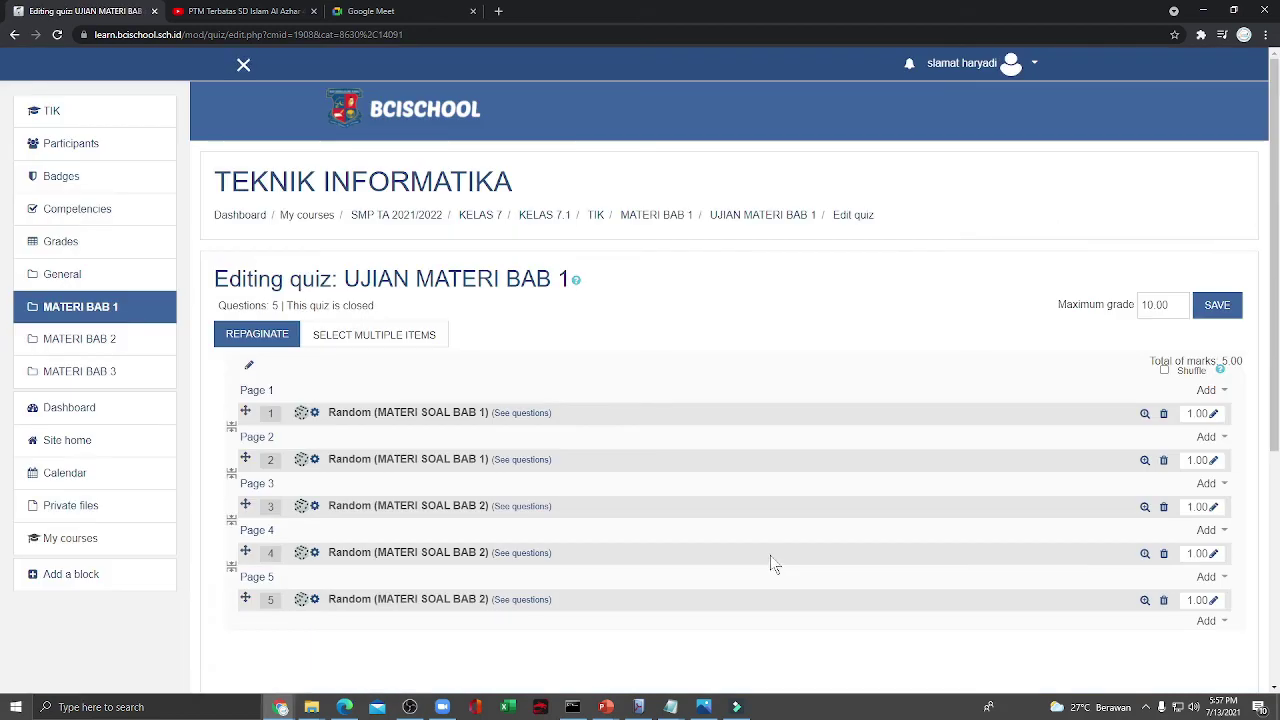
click(1217, 310)
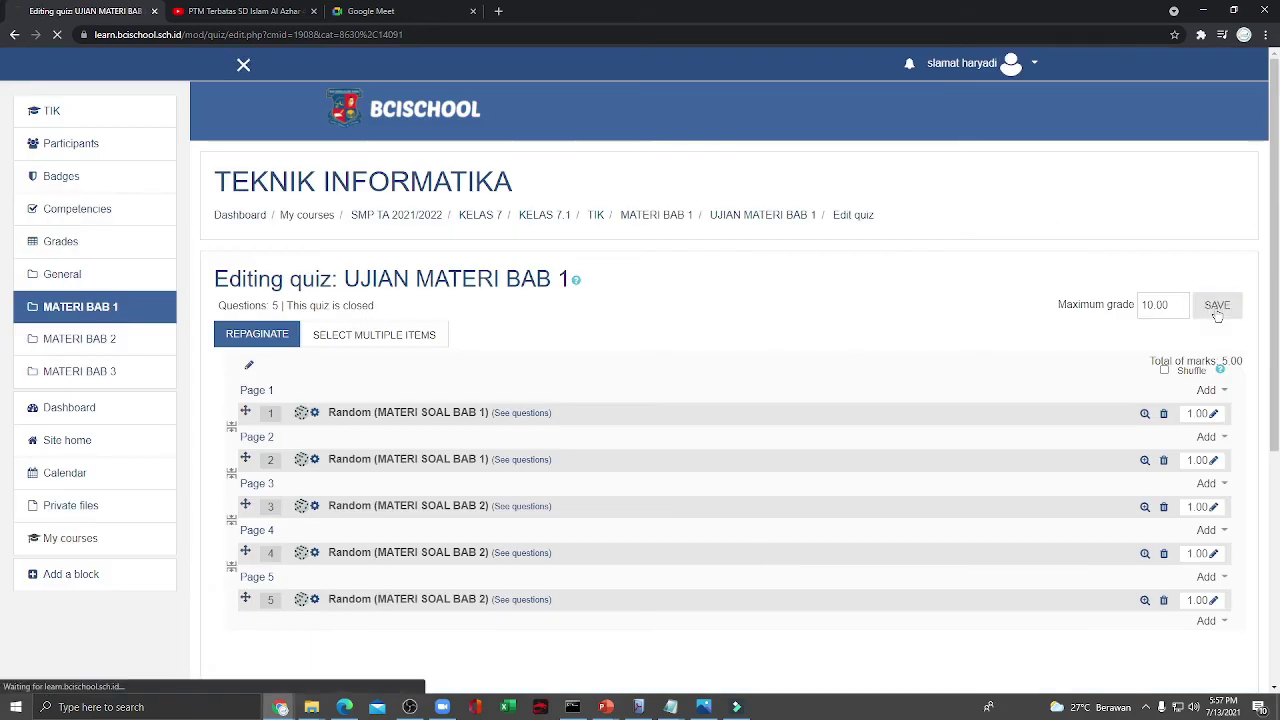
Preview the UJIAN MATERI BAB 1 quiz, start an attempt, and look through its first three questions
click(788, 216)
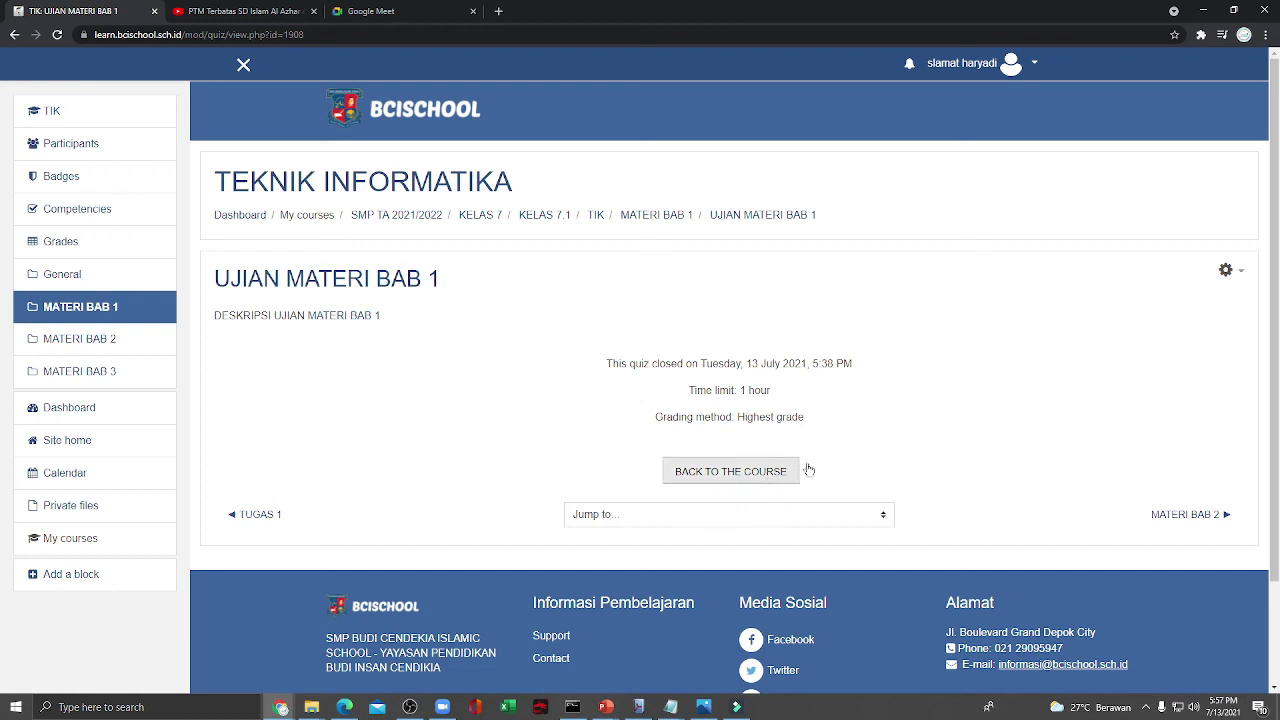
click(1228, 270)
click(1138, 368)
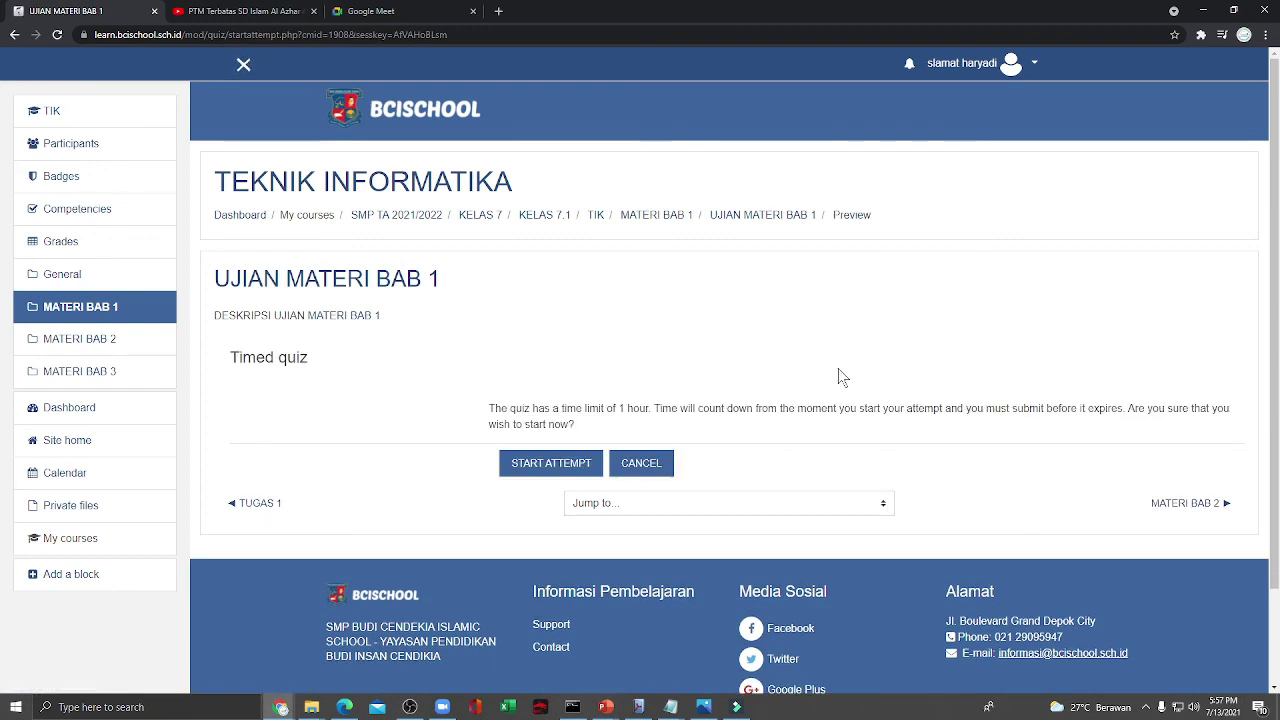
click(549, 461)
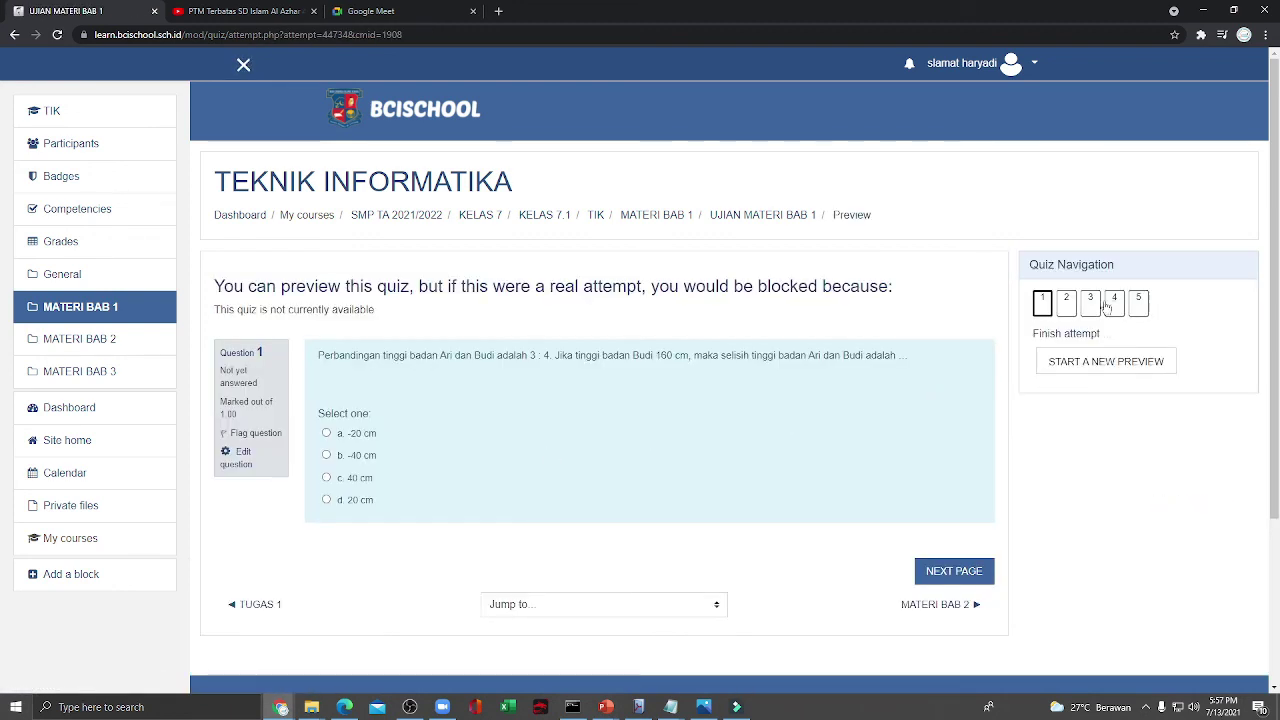
click(1066, 302)
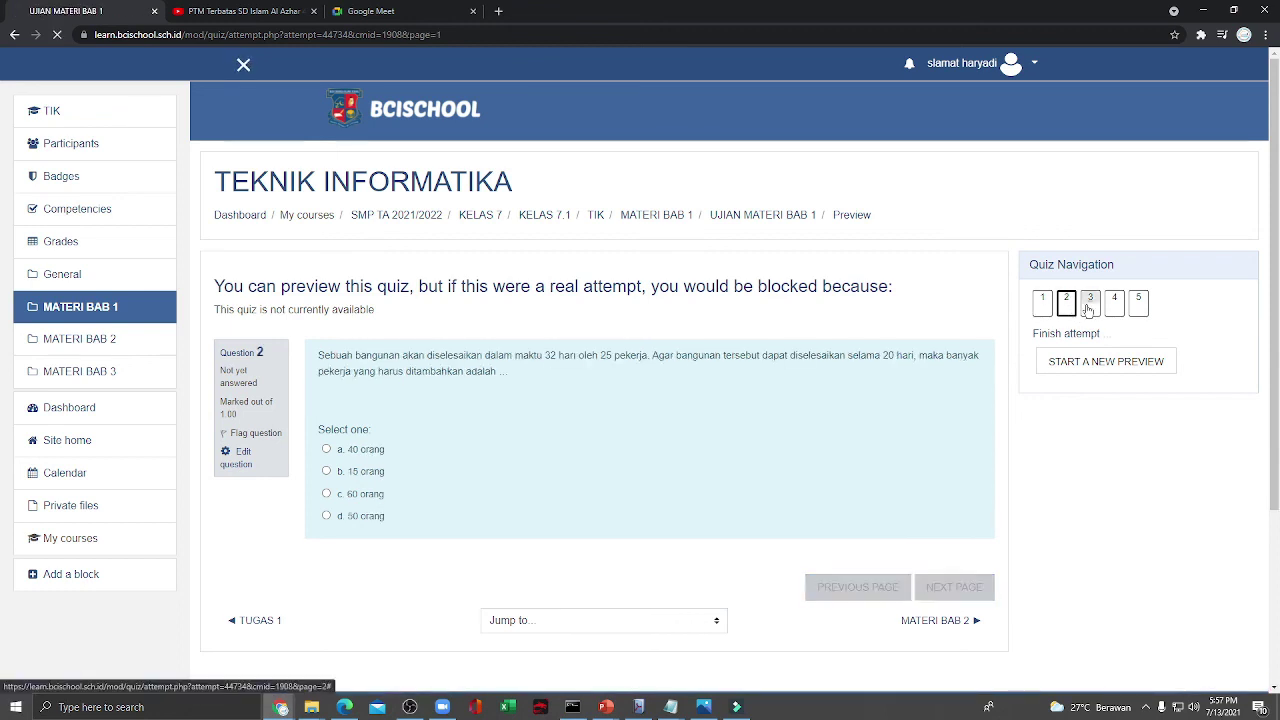
click(1022, 66)
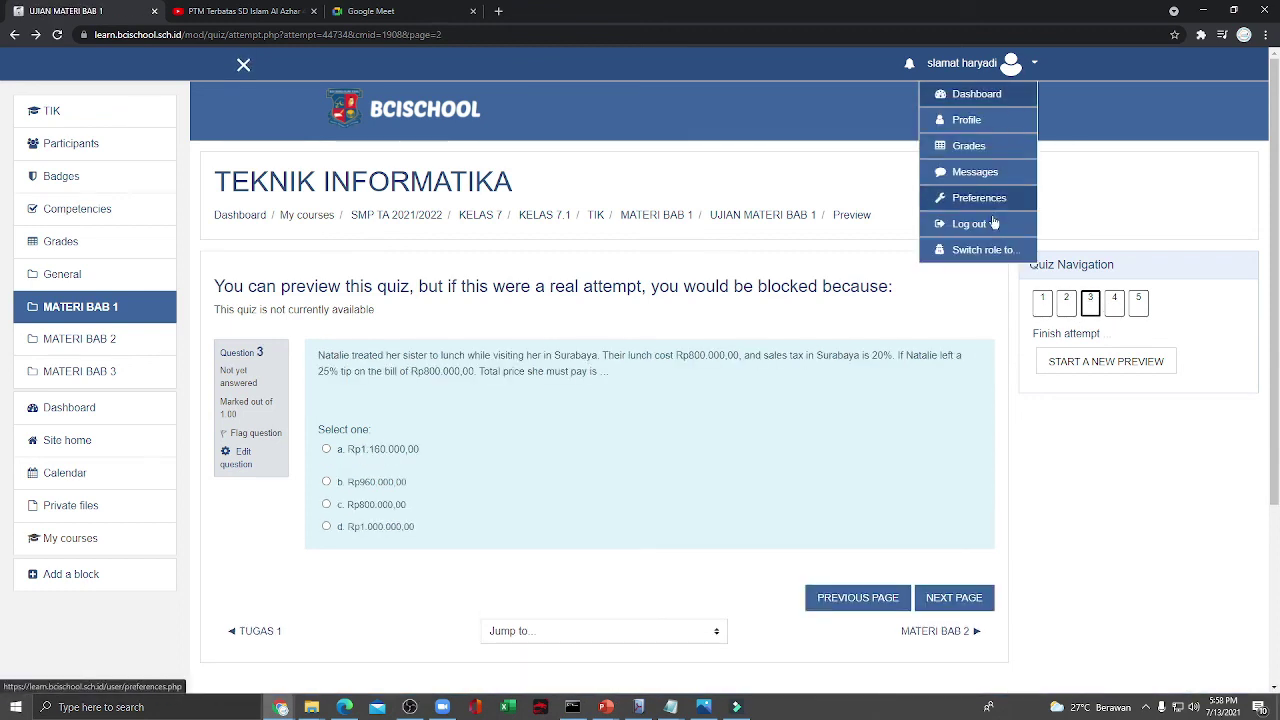
Return to the TIK course page, hide the side navigation, and open the user account options
click(58, 116)
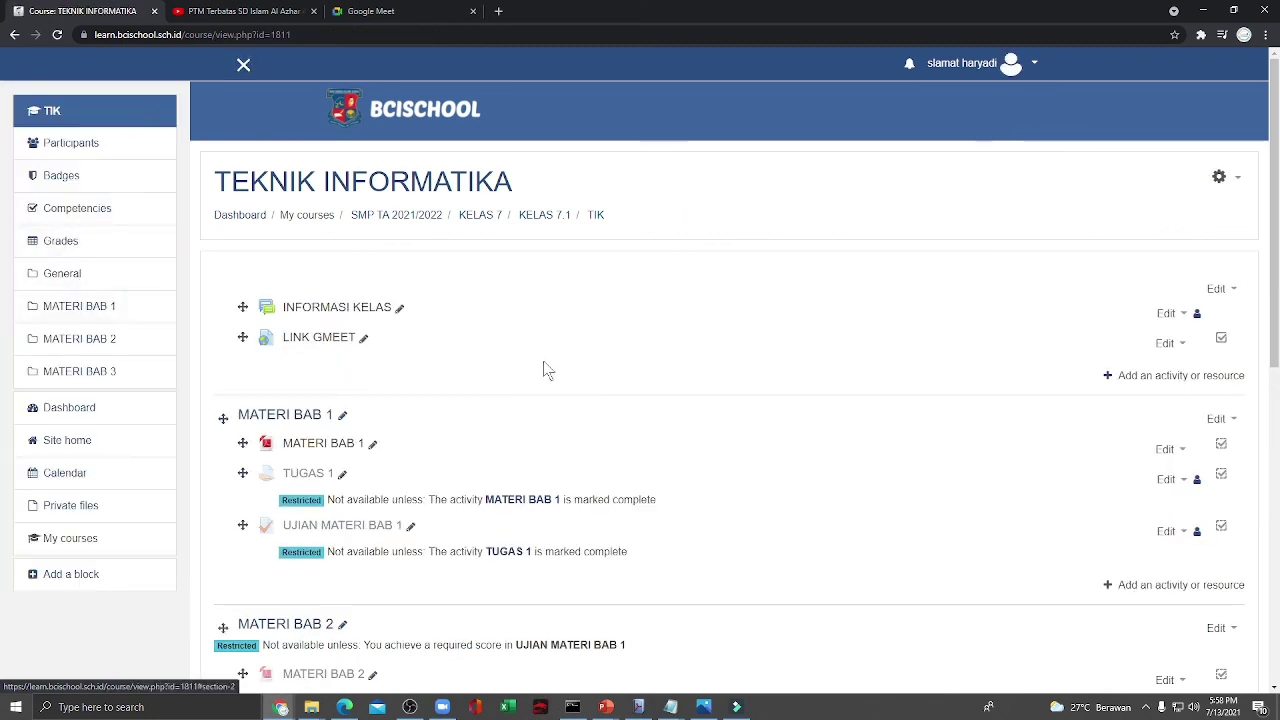
scroll(543, 366, down, 3)
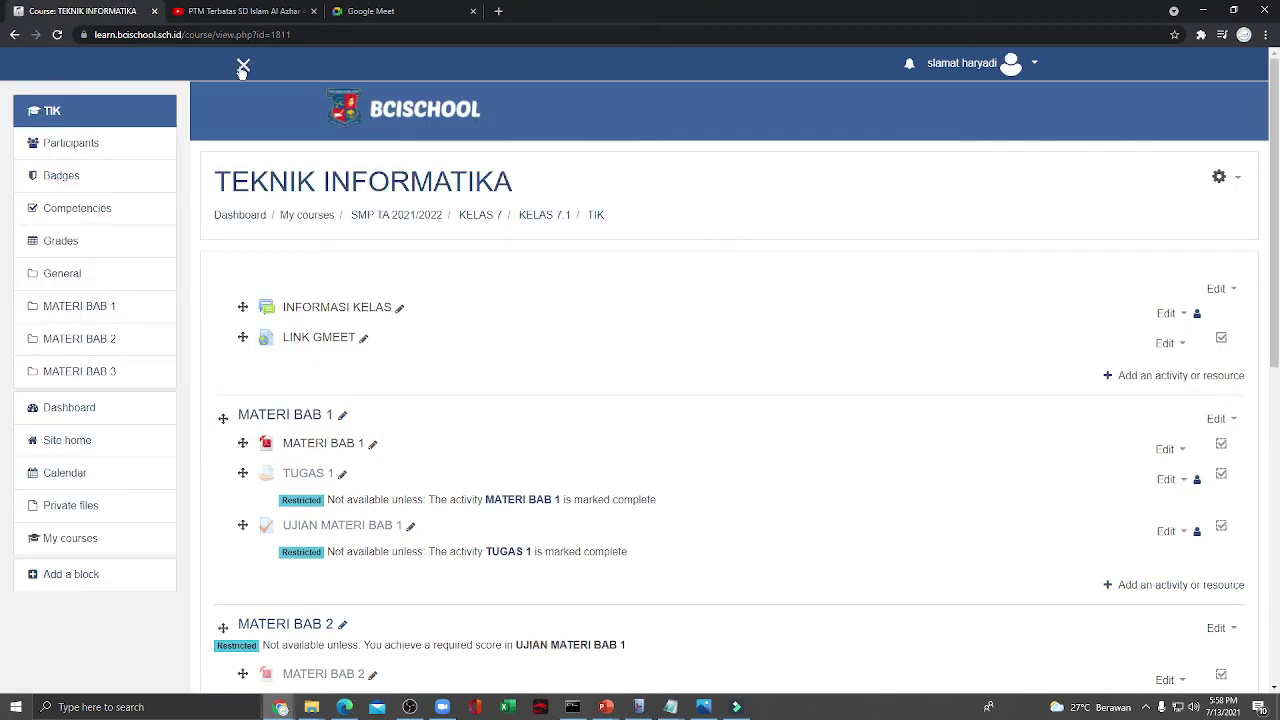
click(243, 63)
click(960, 63)
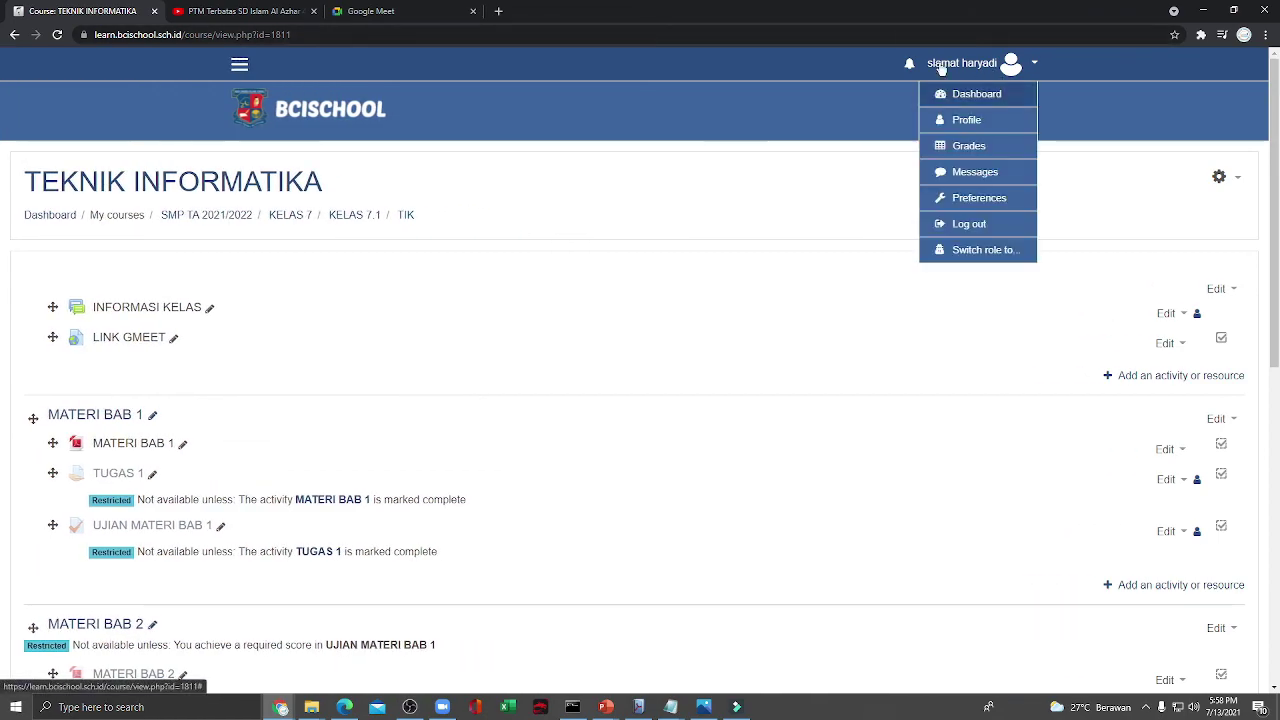